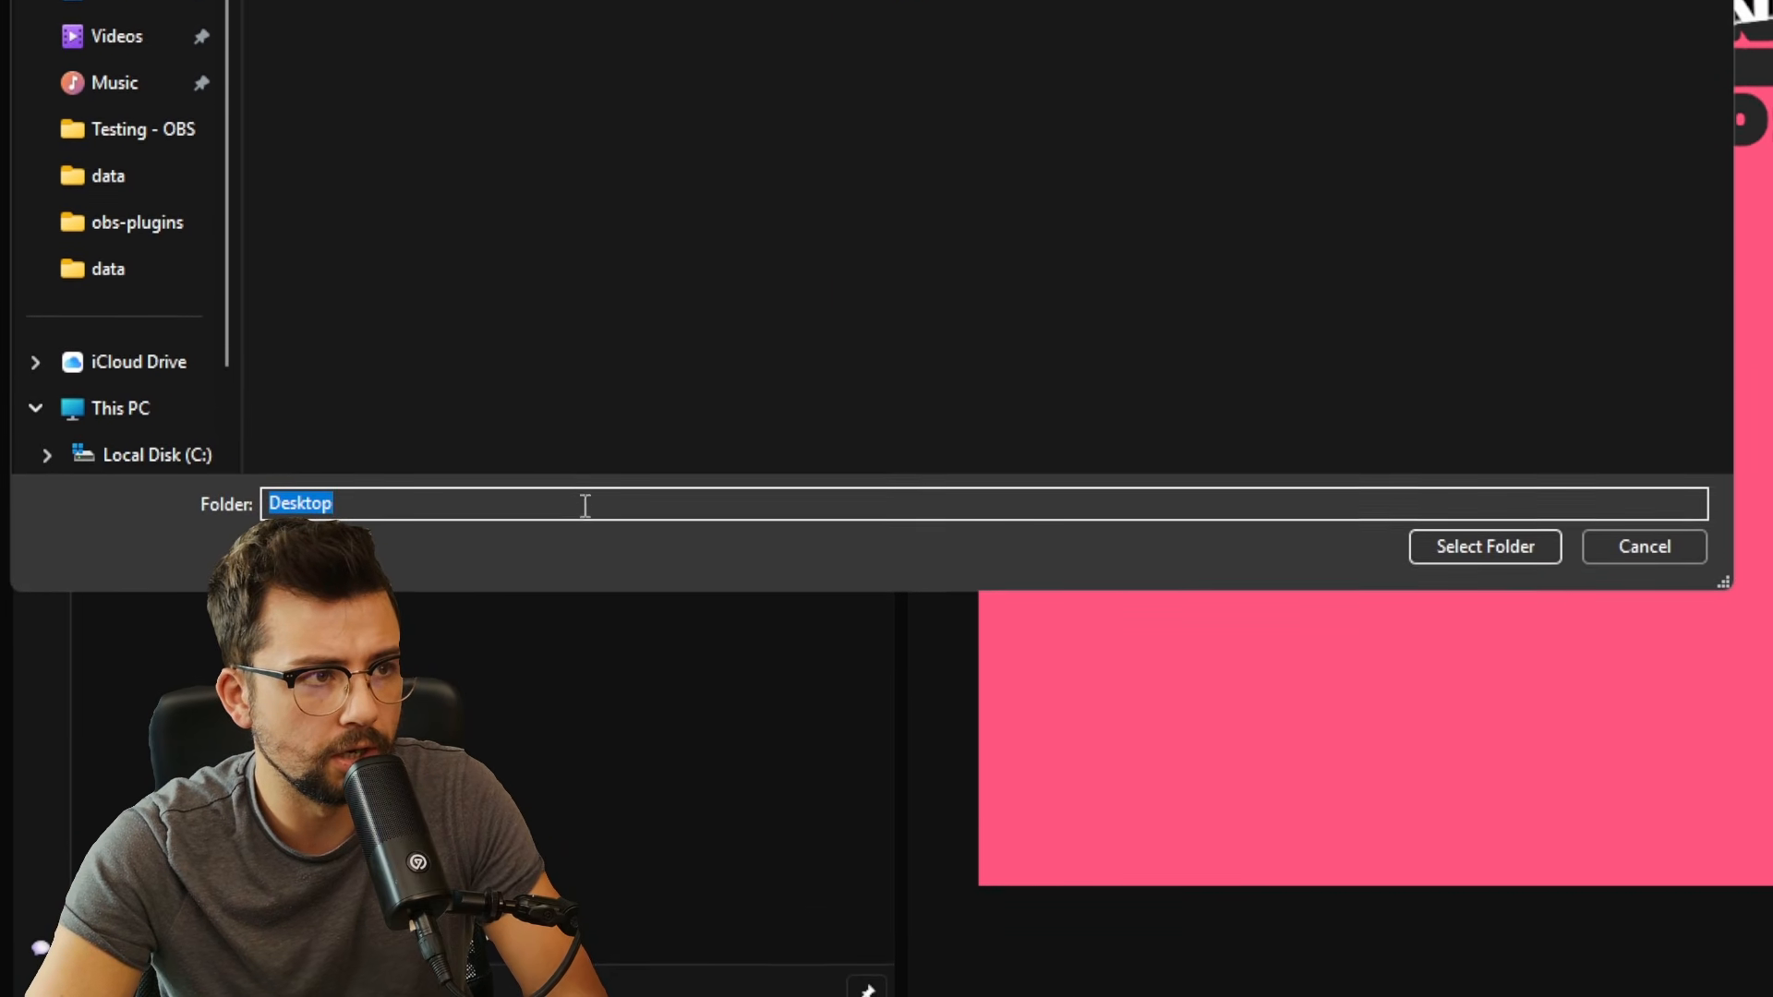
- Confirm Desktop as the destination folder for the exported profile
{"action": "left_click", "coordinate": [1528, 551]}
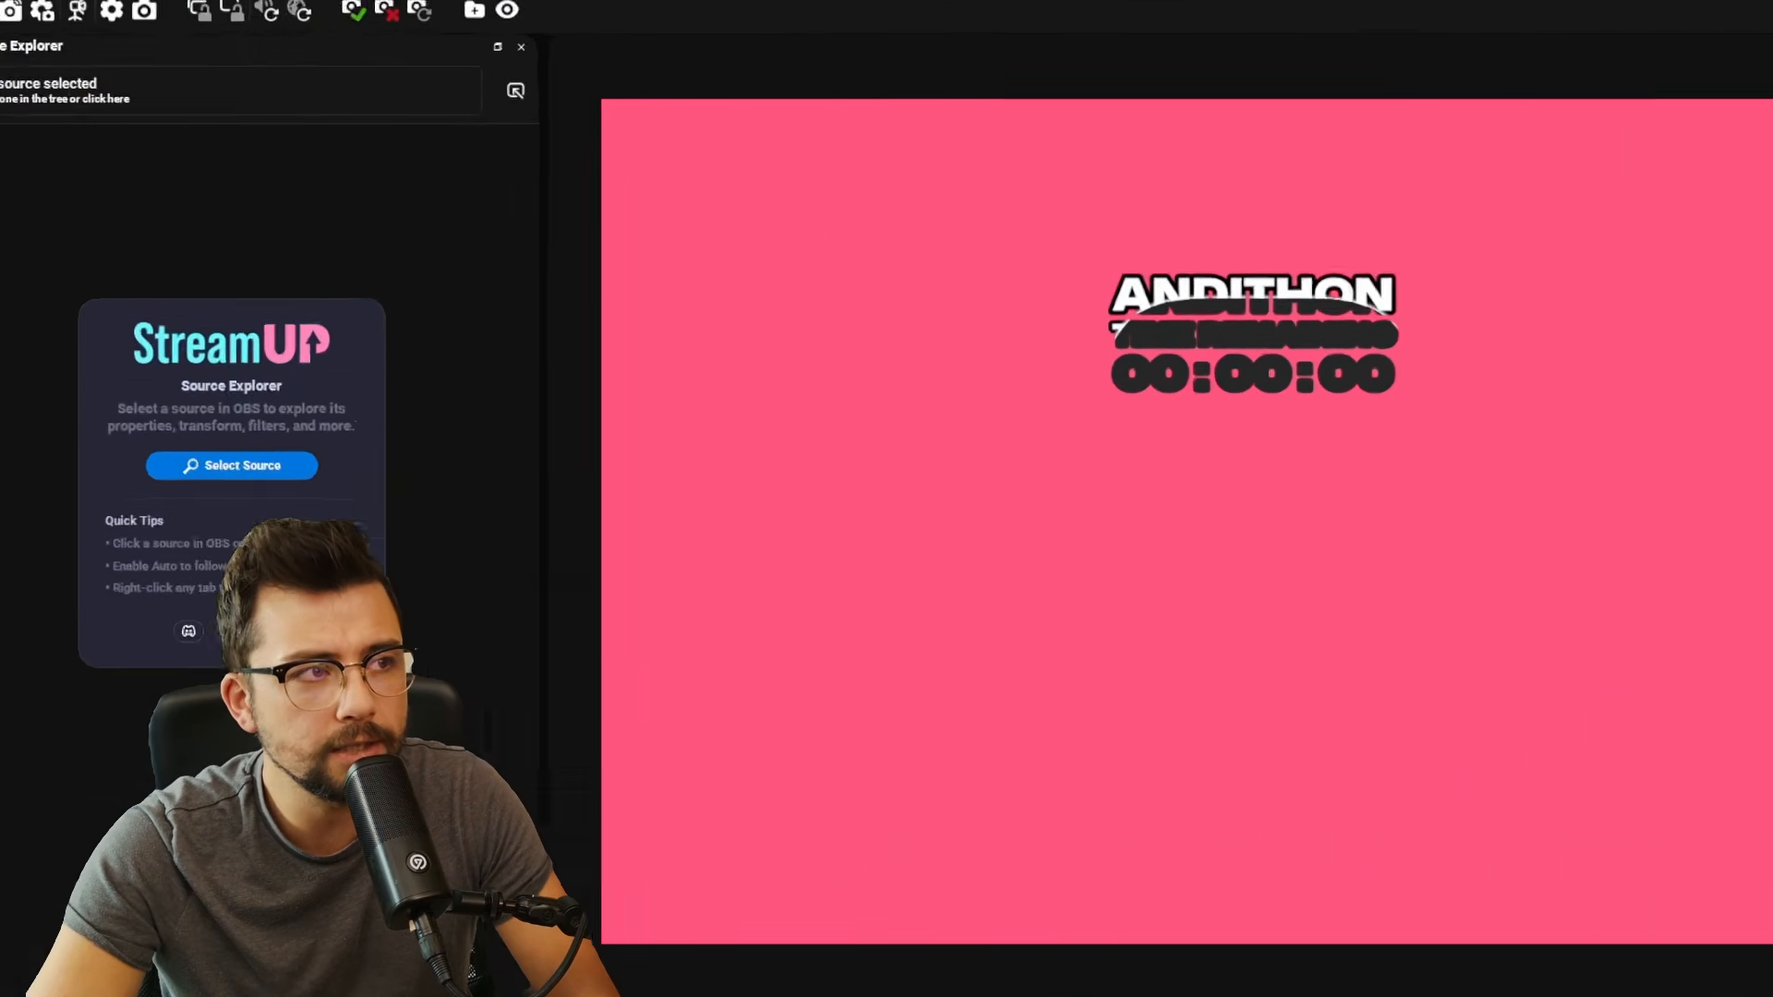
- Export the IN DEVELOPMENT scene collection to the Desktop as _IN_DEVELOPMENT.json
{"action": "left_click", "coordinate": [213, 26]}
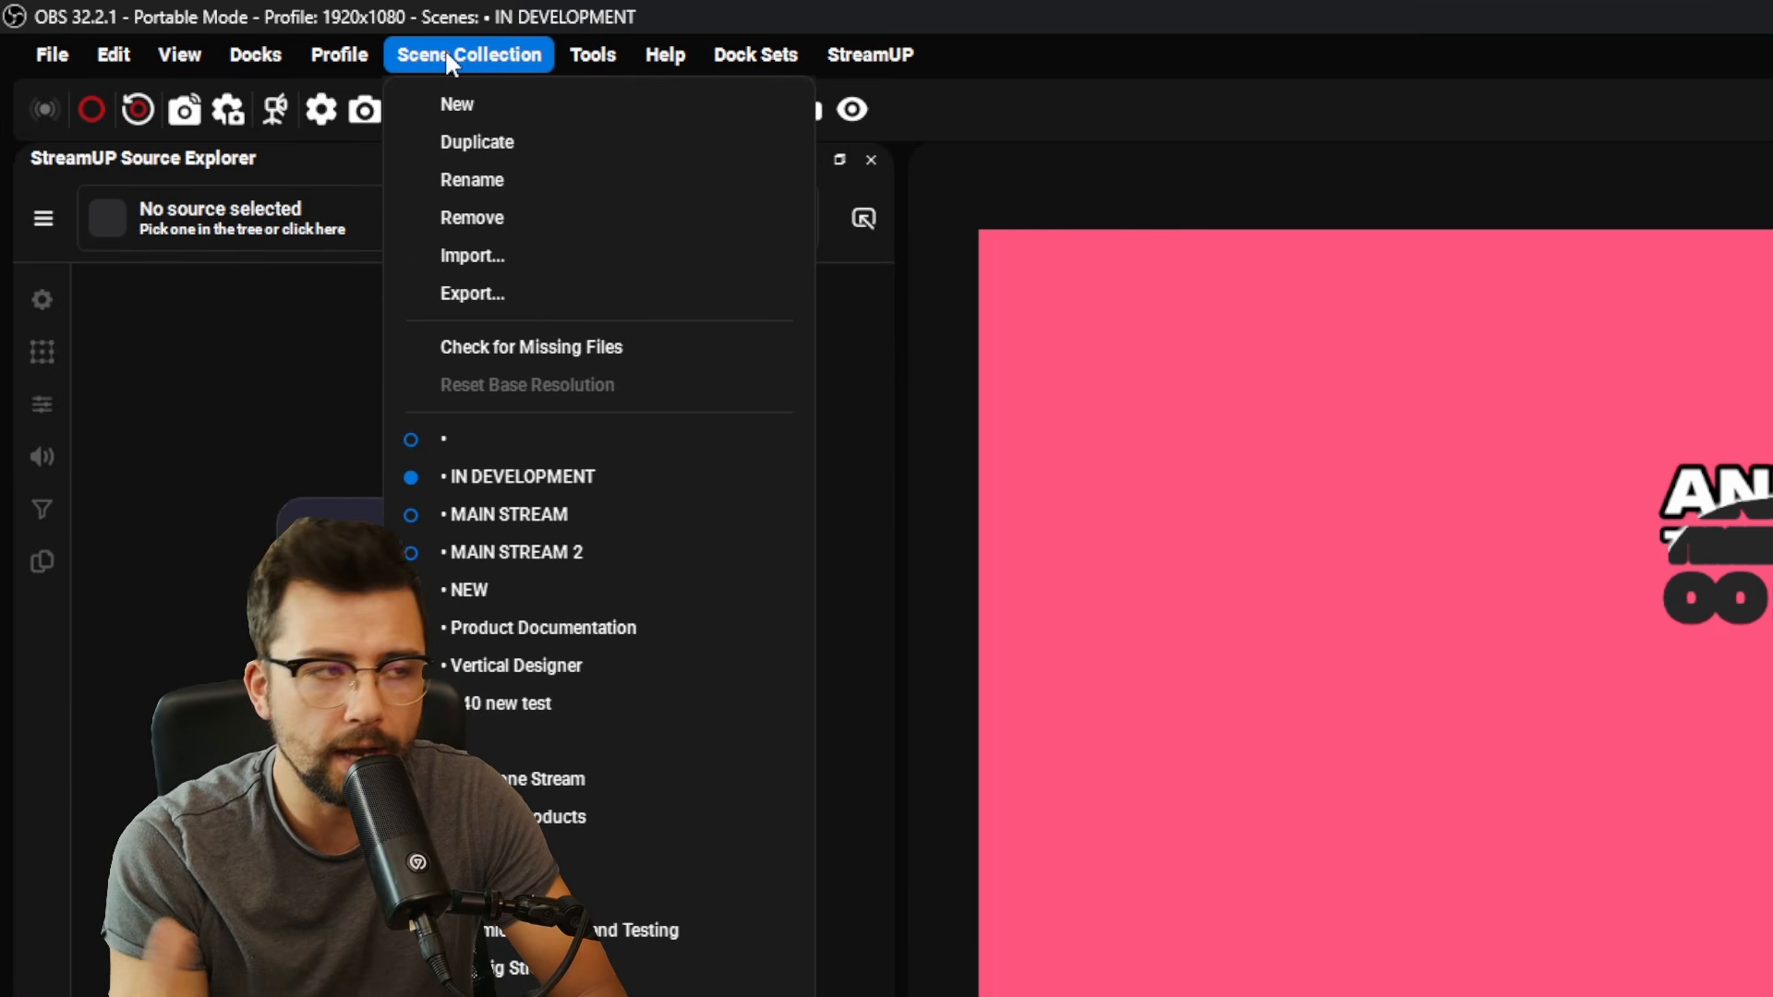
{"action": "left_click", "coordinate": [518, 291]}
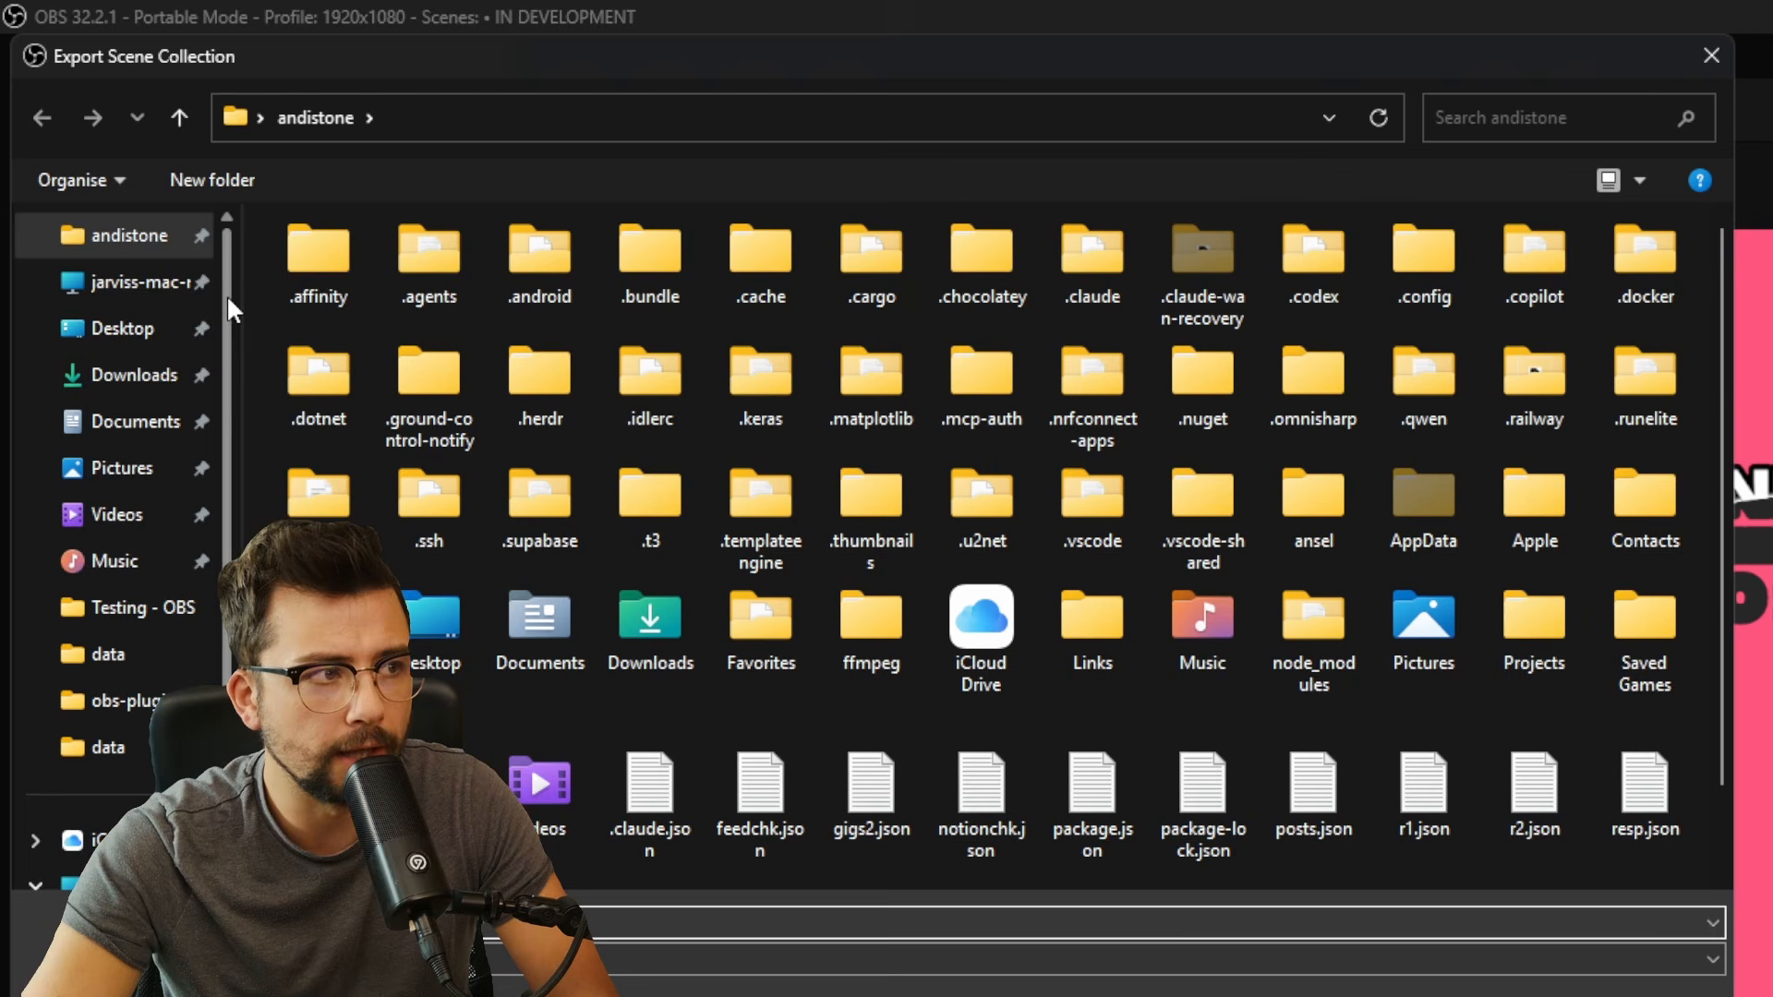
{"action": "left_click", "coordinate": [123, 328]}
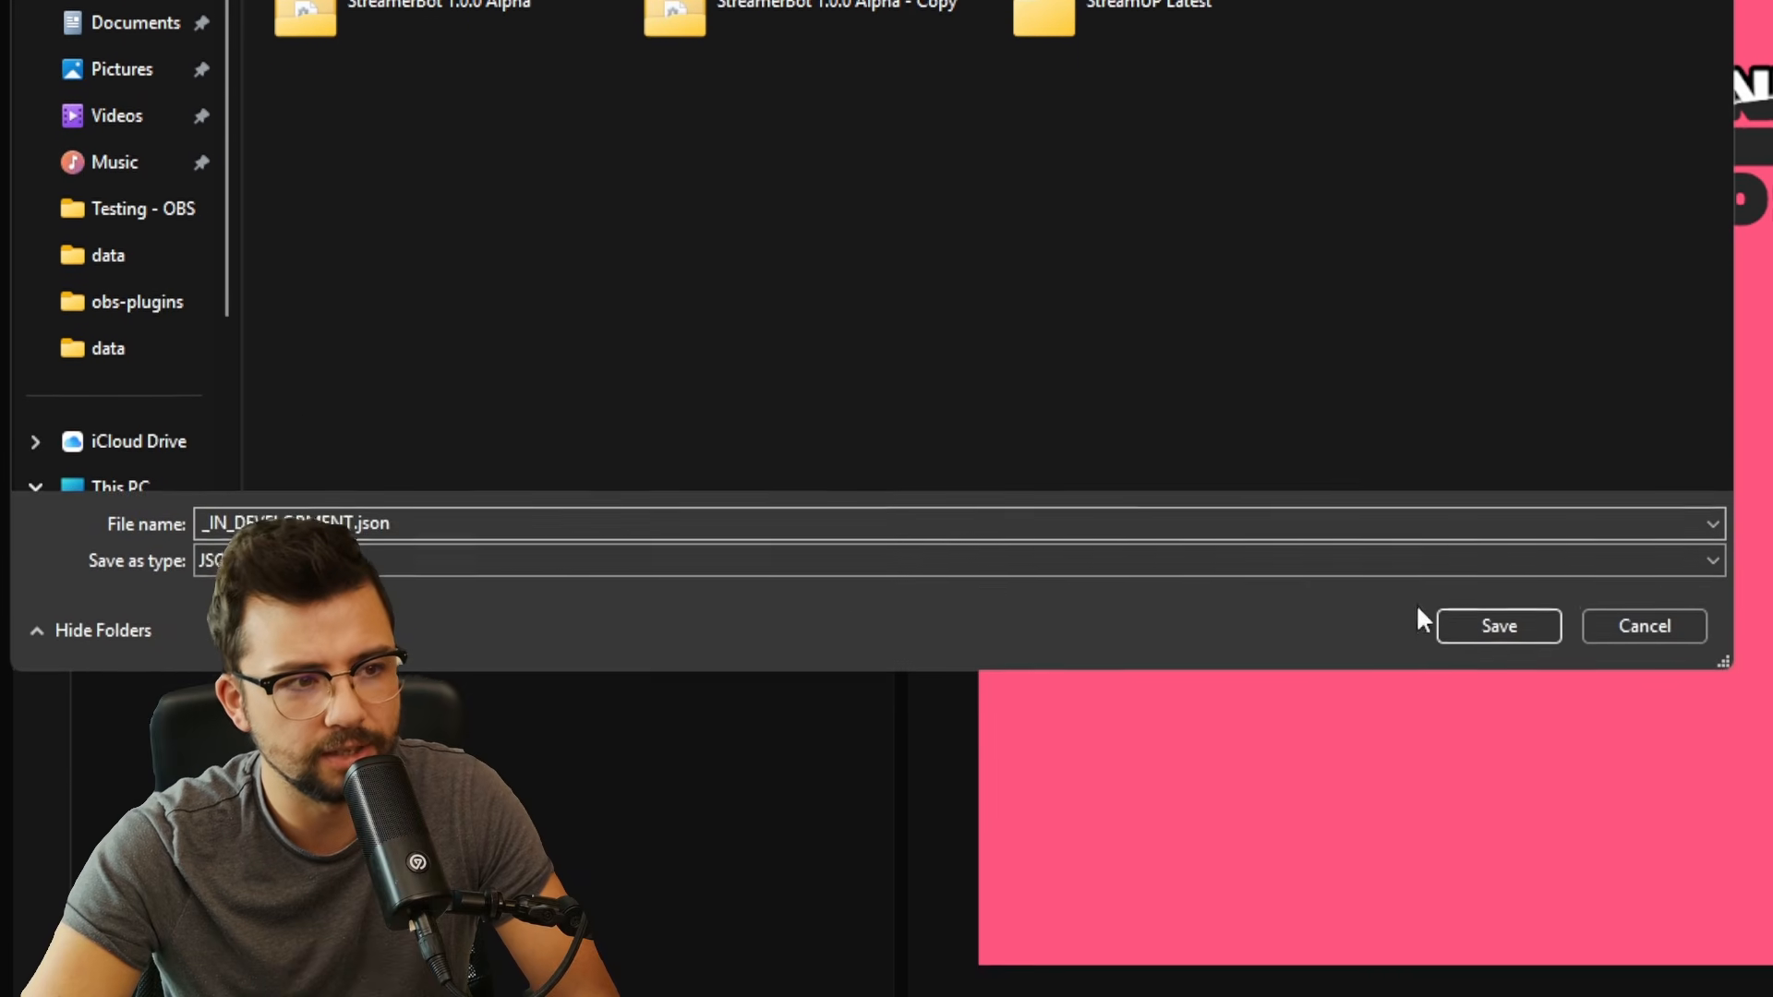
{"action": "left_click", "coordinate": [1499, 727]}
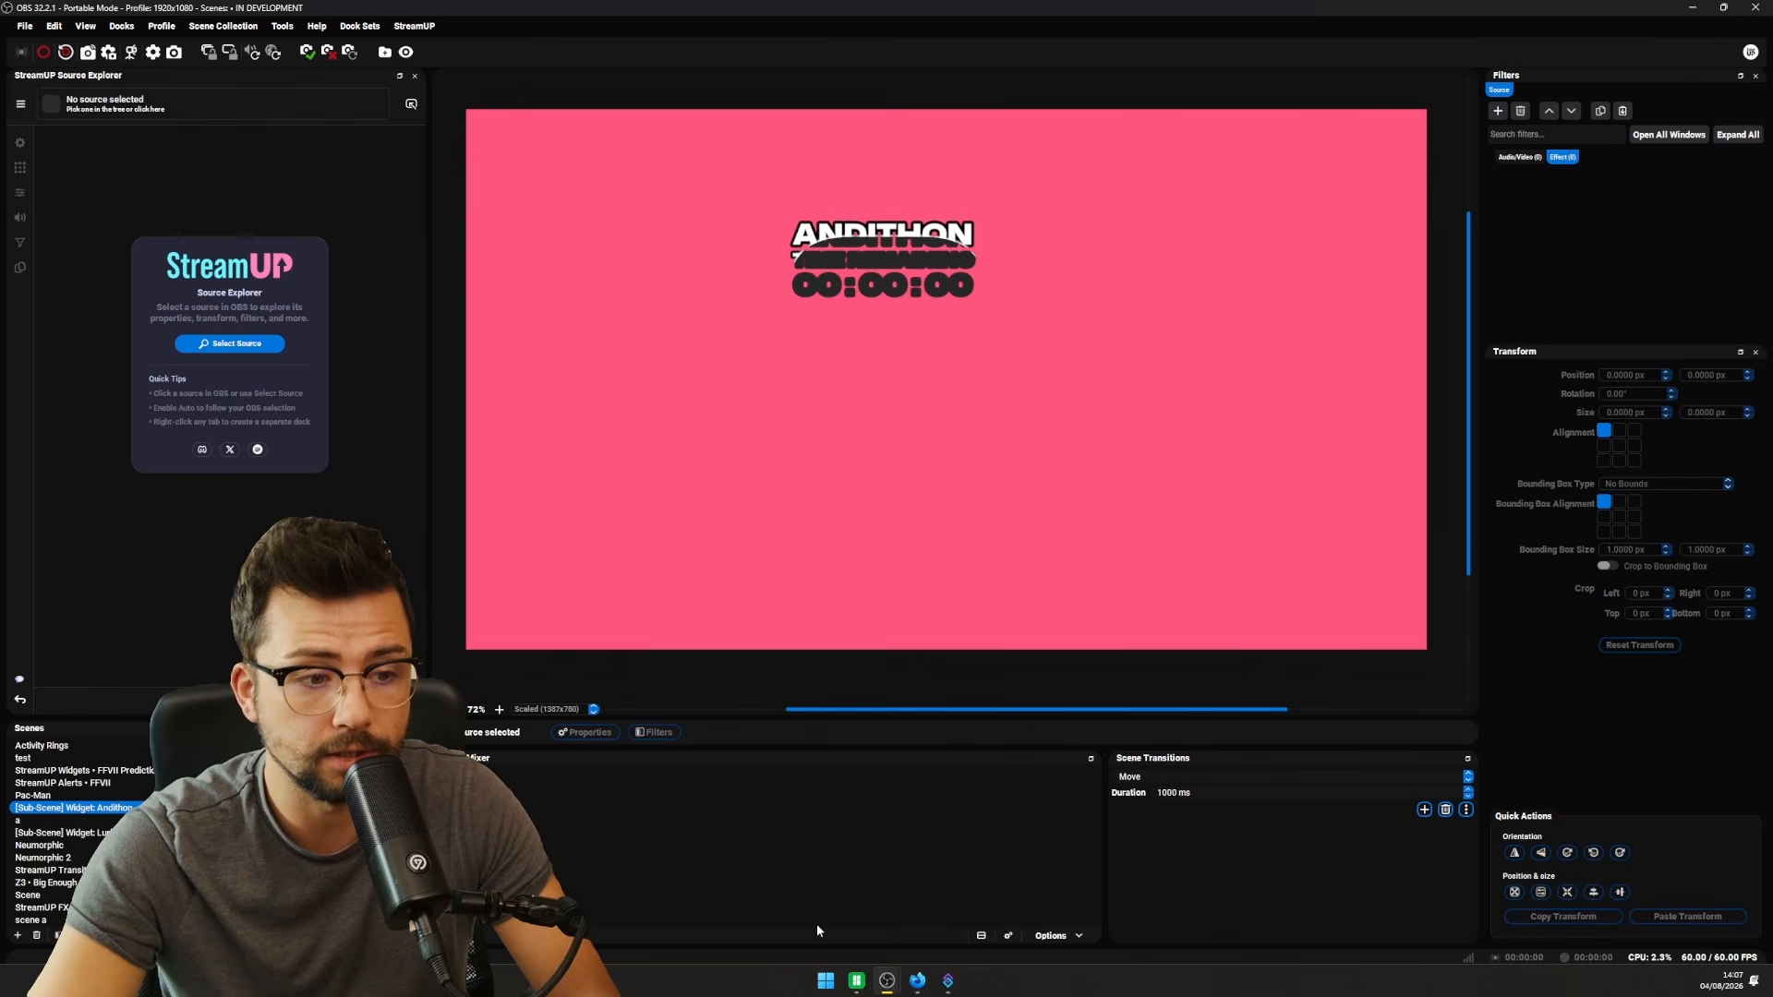
- Launch File Explorer and browse Local Disk (C:) > Program Files
{"action": "left_click", "coordinate": [834, 981]}
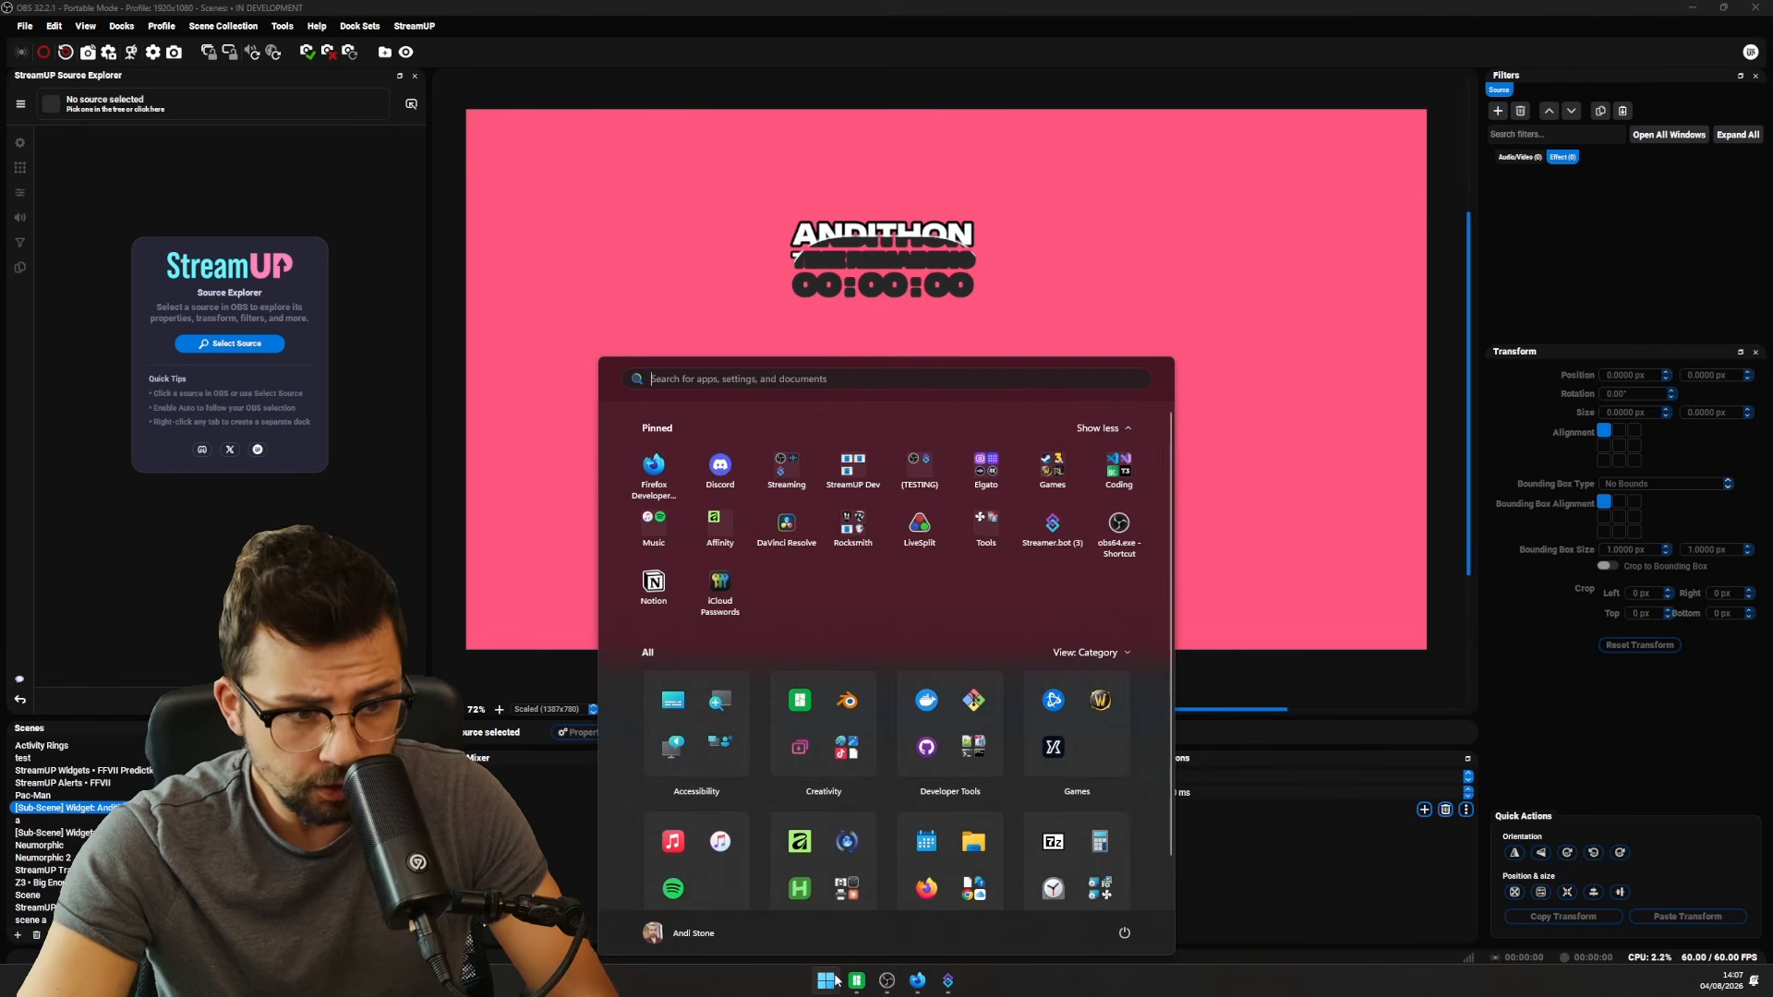
{"action": "left_click", "coordinate": [834, 981]}
{"action": "left_click", "coordinate": [834, 981]}
{"action": "left_click", "coordinate": [974, 836]}
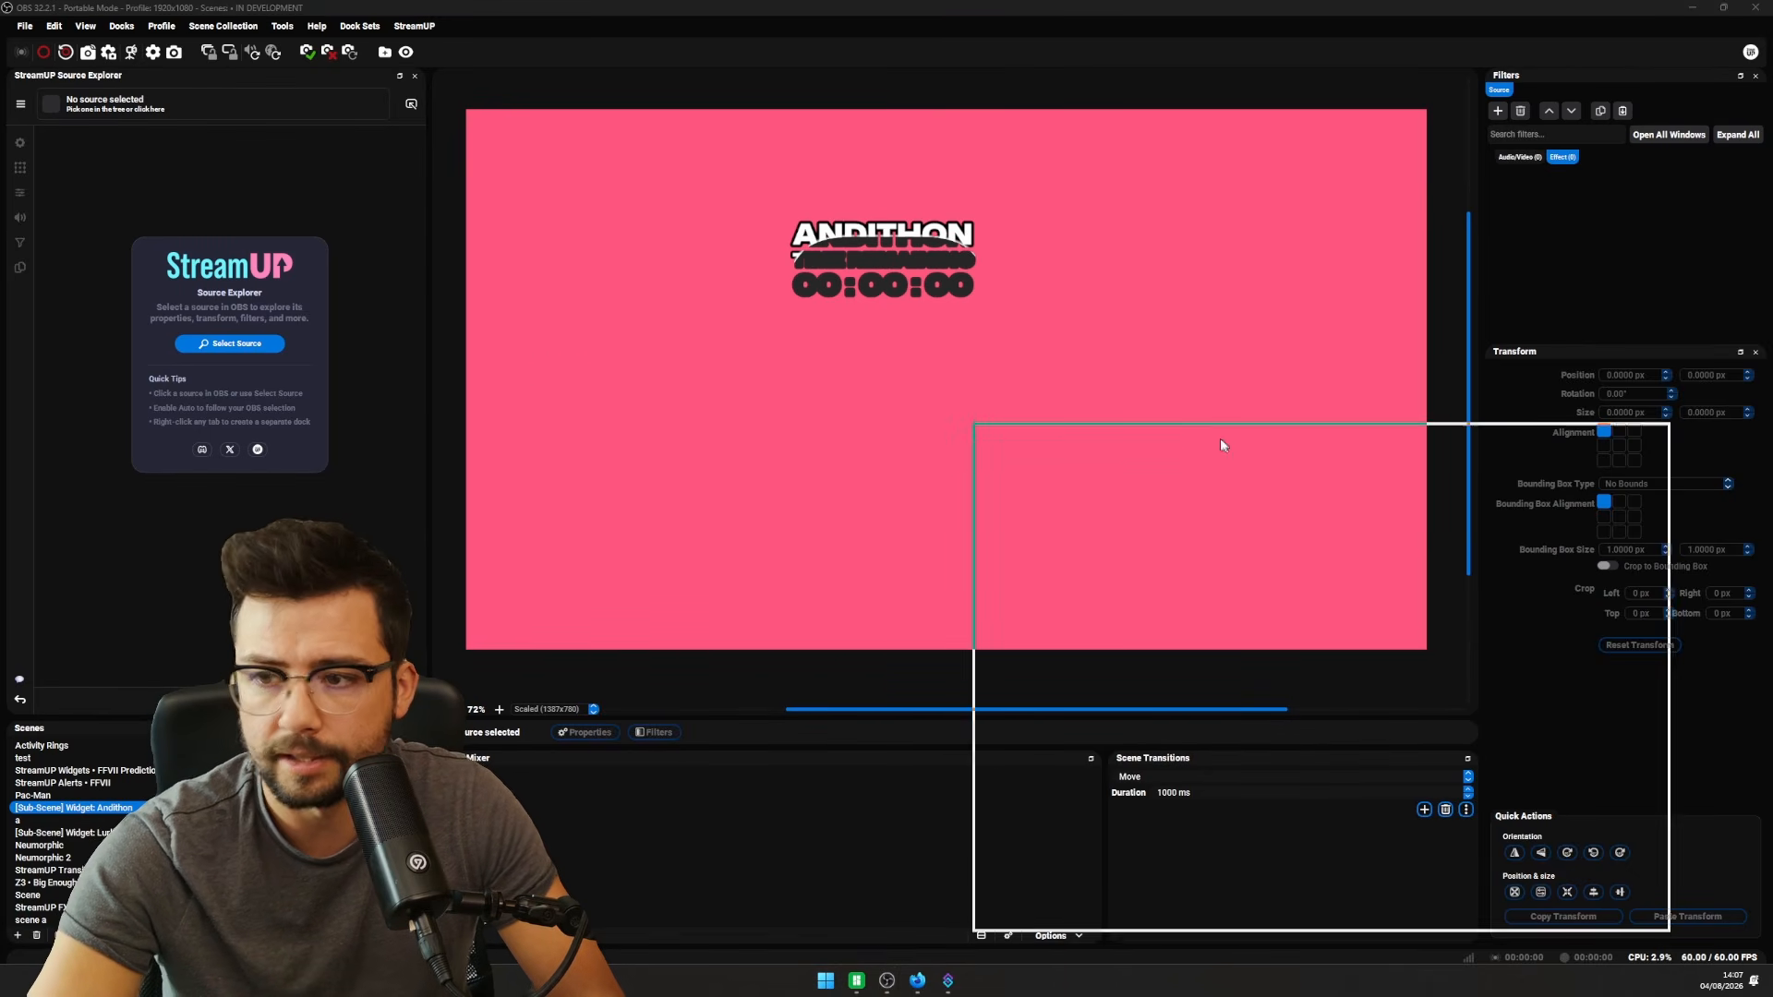
{"action": "double_click", "coordinate": [779, 508]}
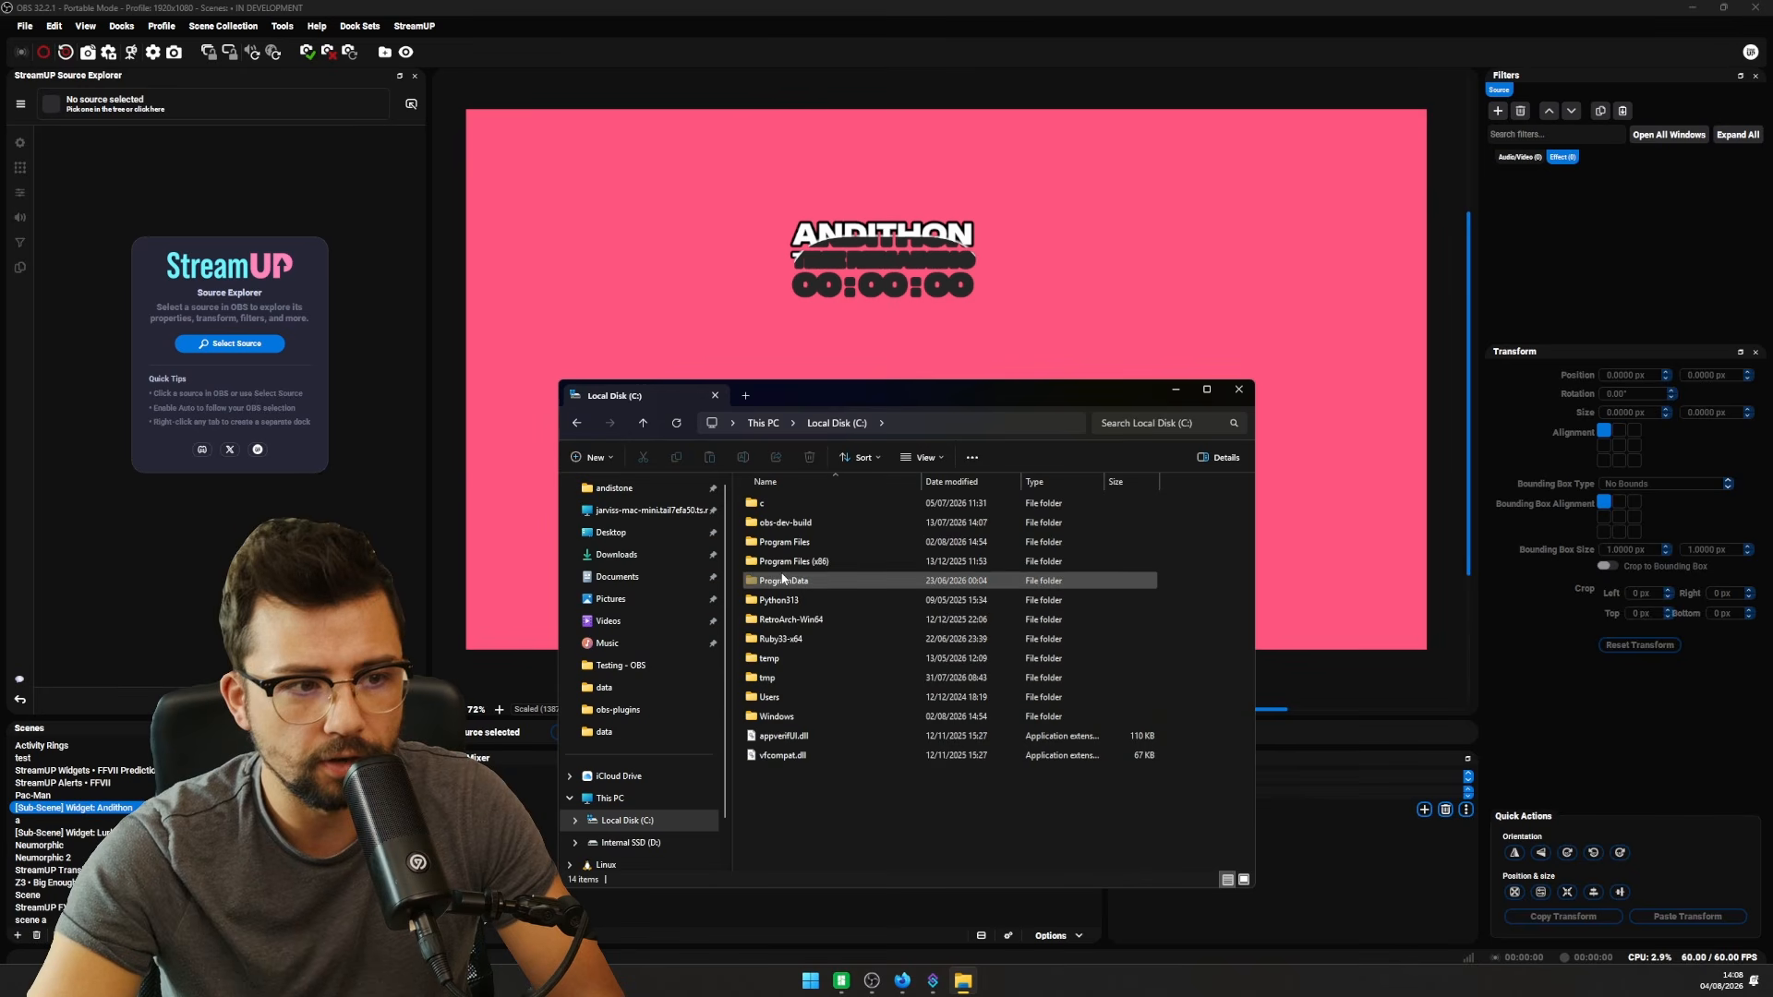
{"action": "double_click", "coordinate": [785, 542]}
{"action": "scroll", "coordinate": [823, 683], "scroll_direction": "down", "scroll_amount": 3}
{"action": "scroll", "coordinate": [823, 676], "scroll_direction": "down", "scroll_amount": 8}
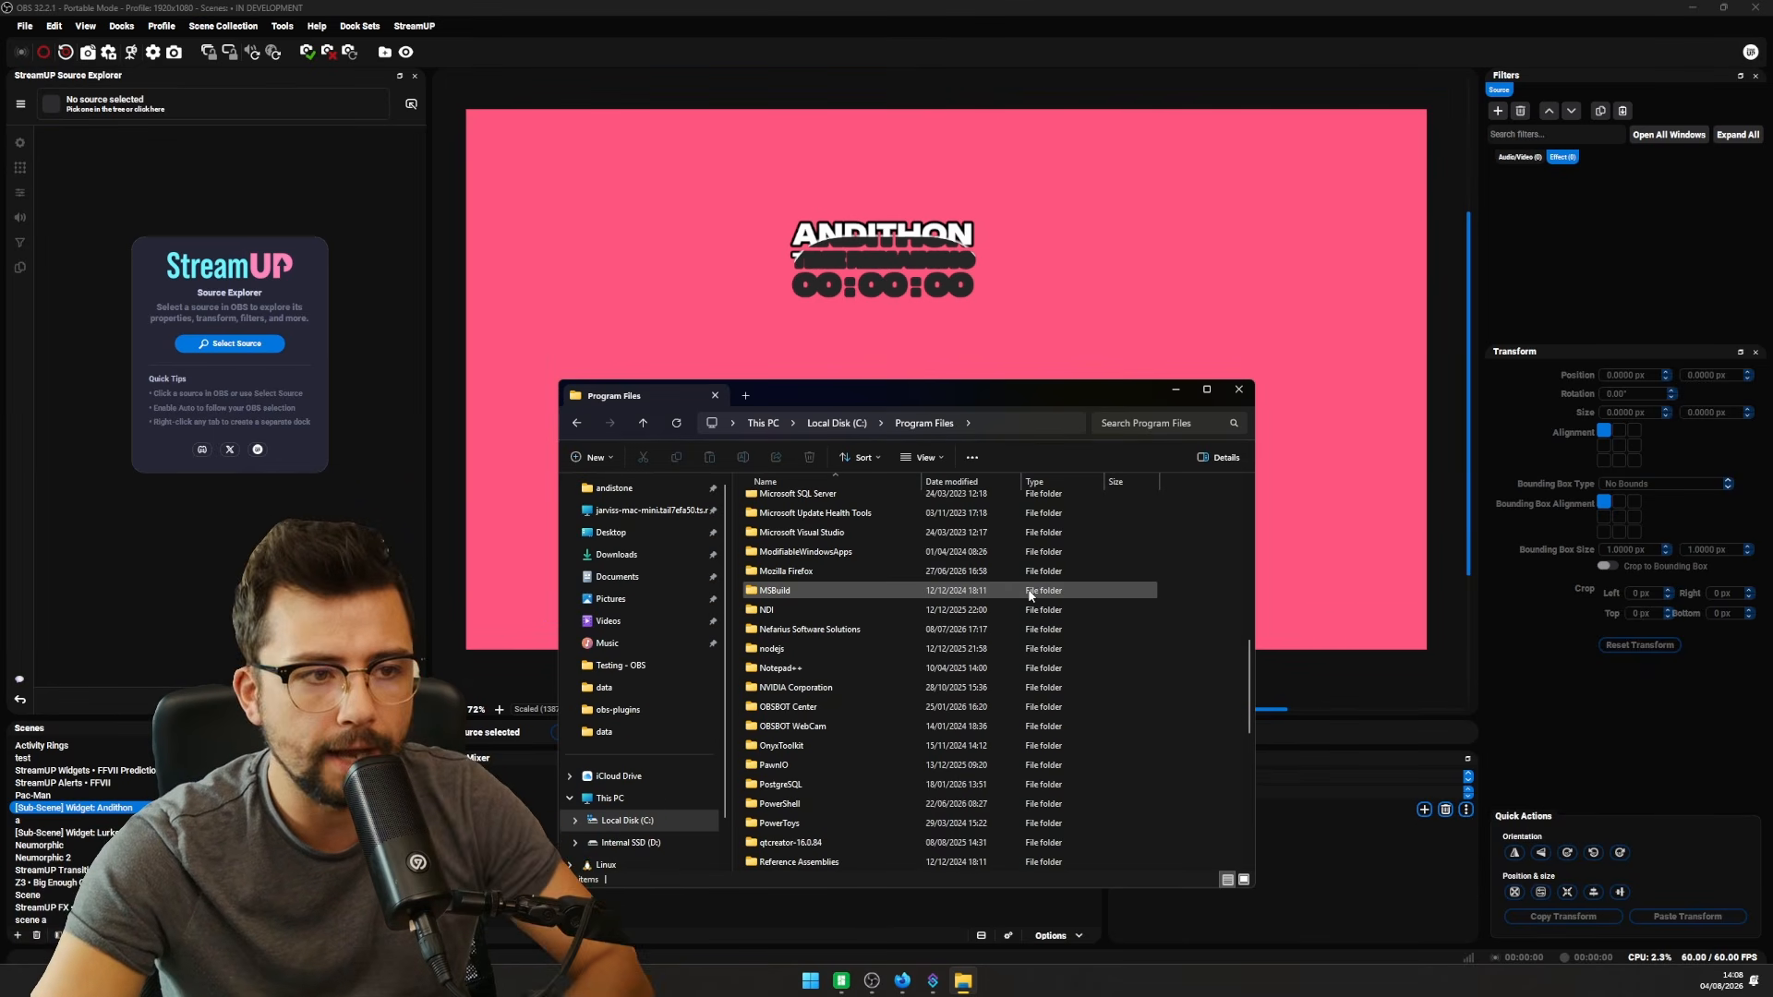
- Navigate to Internal SSD (D:) > Software > Testing - OBS
{"action": "left_click", "coordinate": [669, 843]}
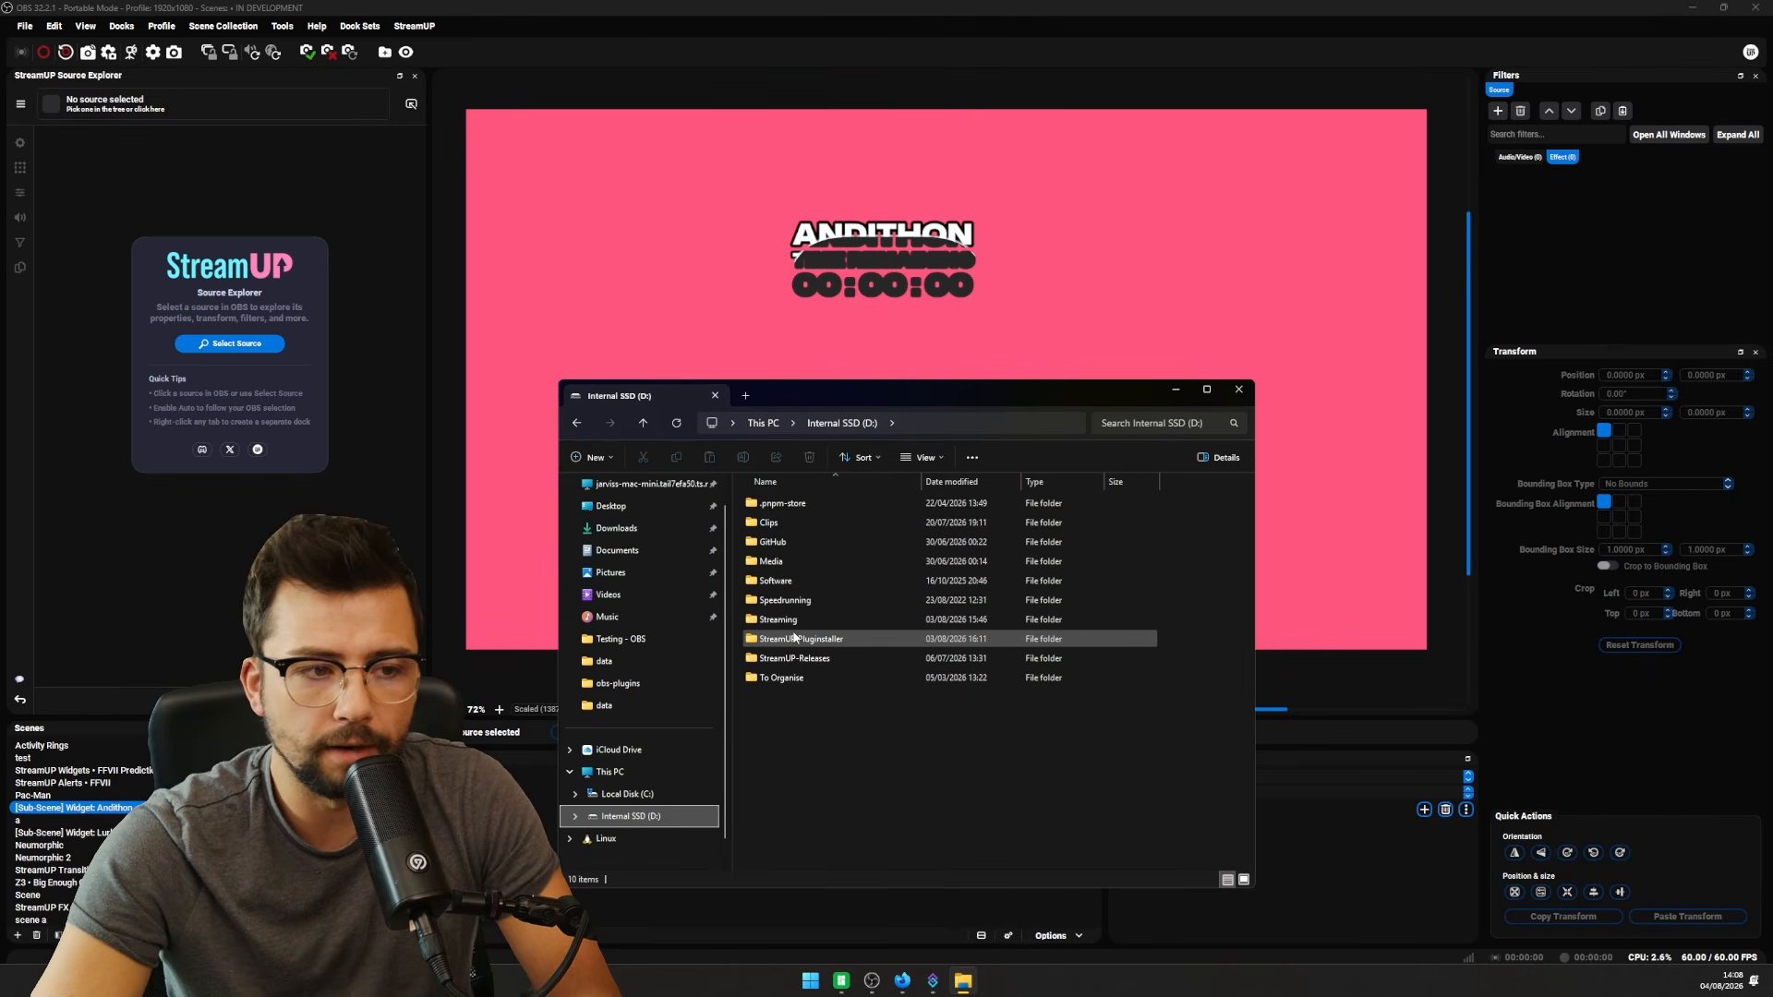
{"action": "double_click", "coordinate": [767, 581]}
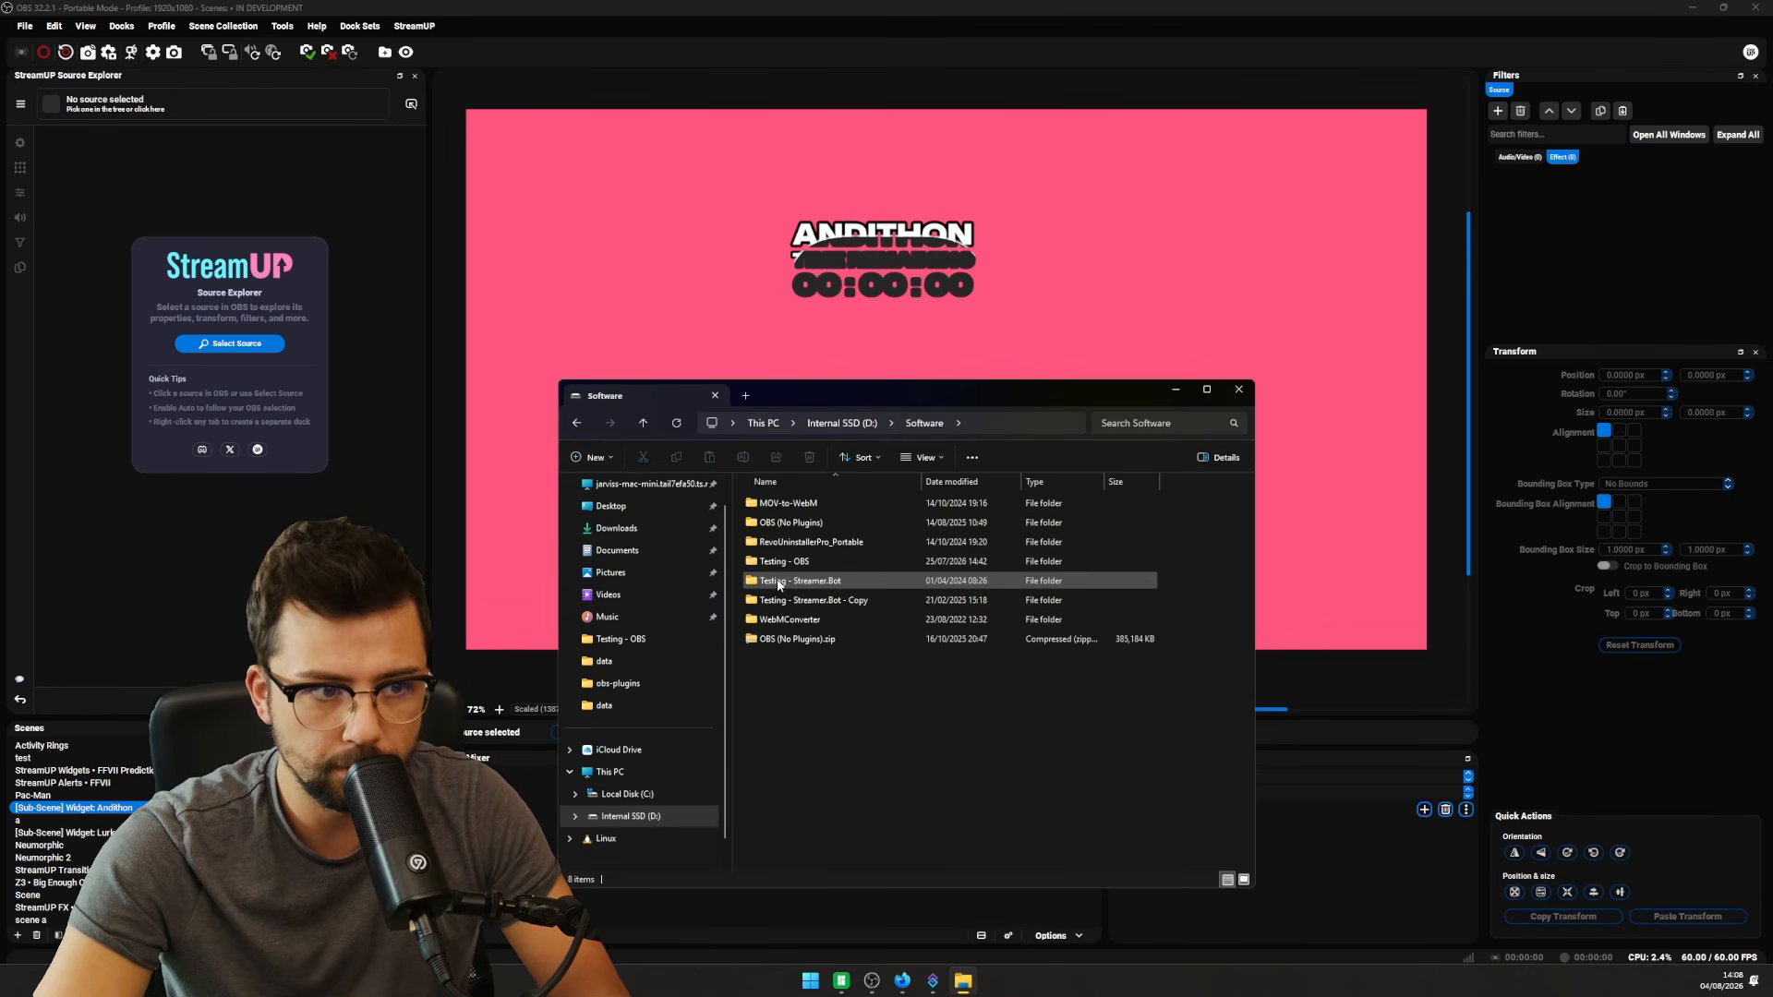
{"action": "left_click", "coordinate": [782, 562]}
{"action": "double_click", "coordinate": [781, 562]}
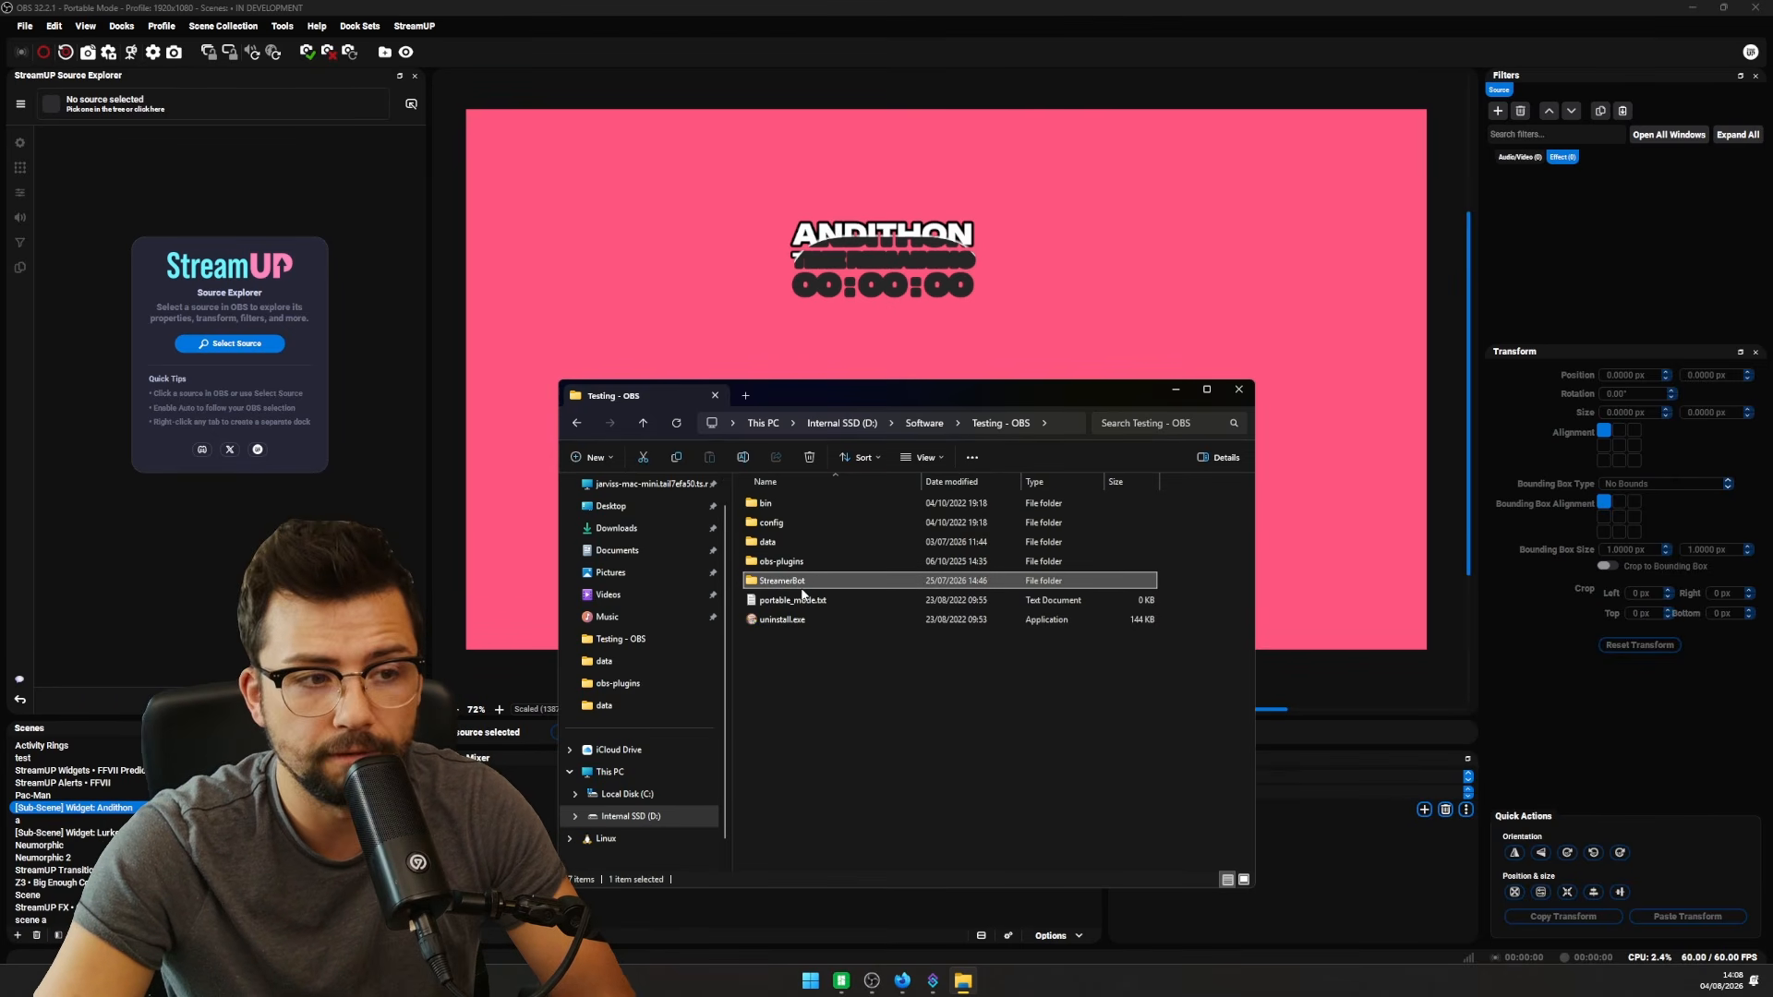
- Select the bin, config, data and obs-plugins folders, then clear the selection
{"action": "left_click", "coordinate": [787, 505]}
{"action": "left_click", "coordinate": [792, 523], "text": "ctrl"}
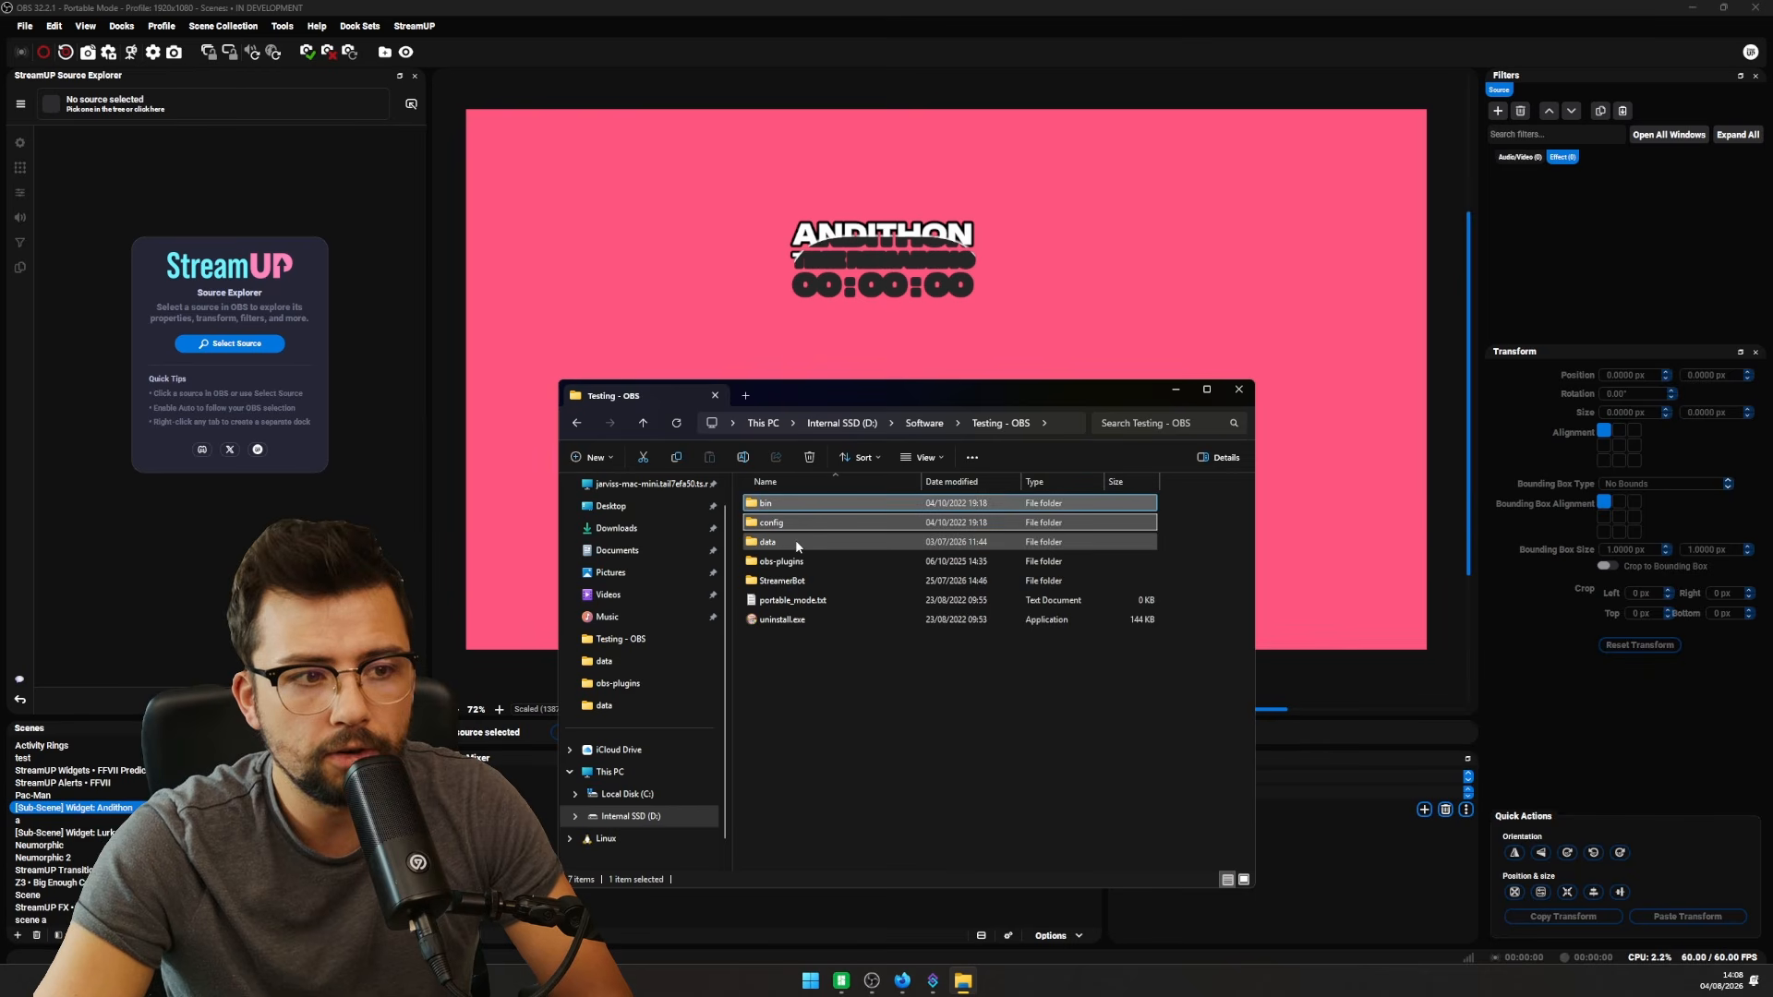
{"action": "left_click", "coordinate": [797, 541], "text": "ctrl"}
{"action": "left_click", "coordinate": [800, 562], "text": "ctrl"}
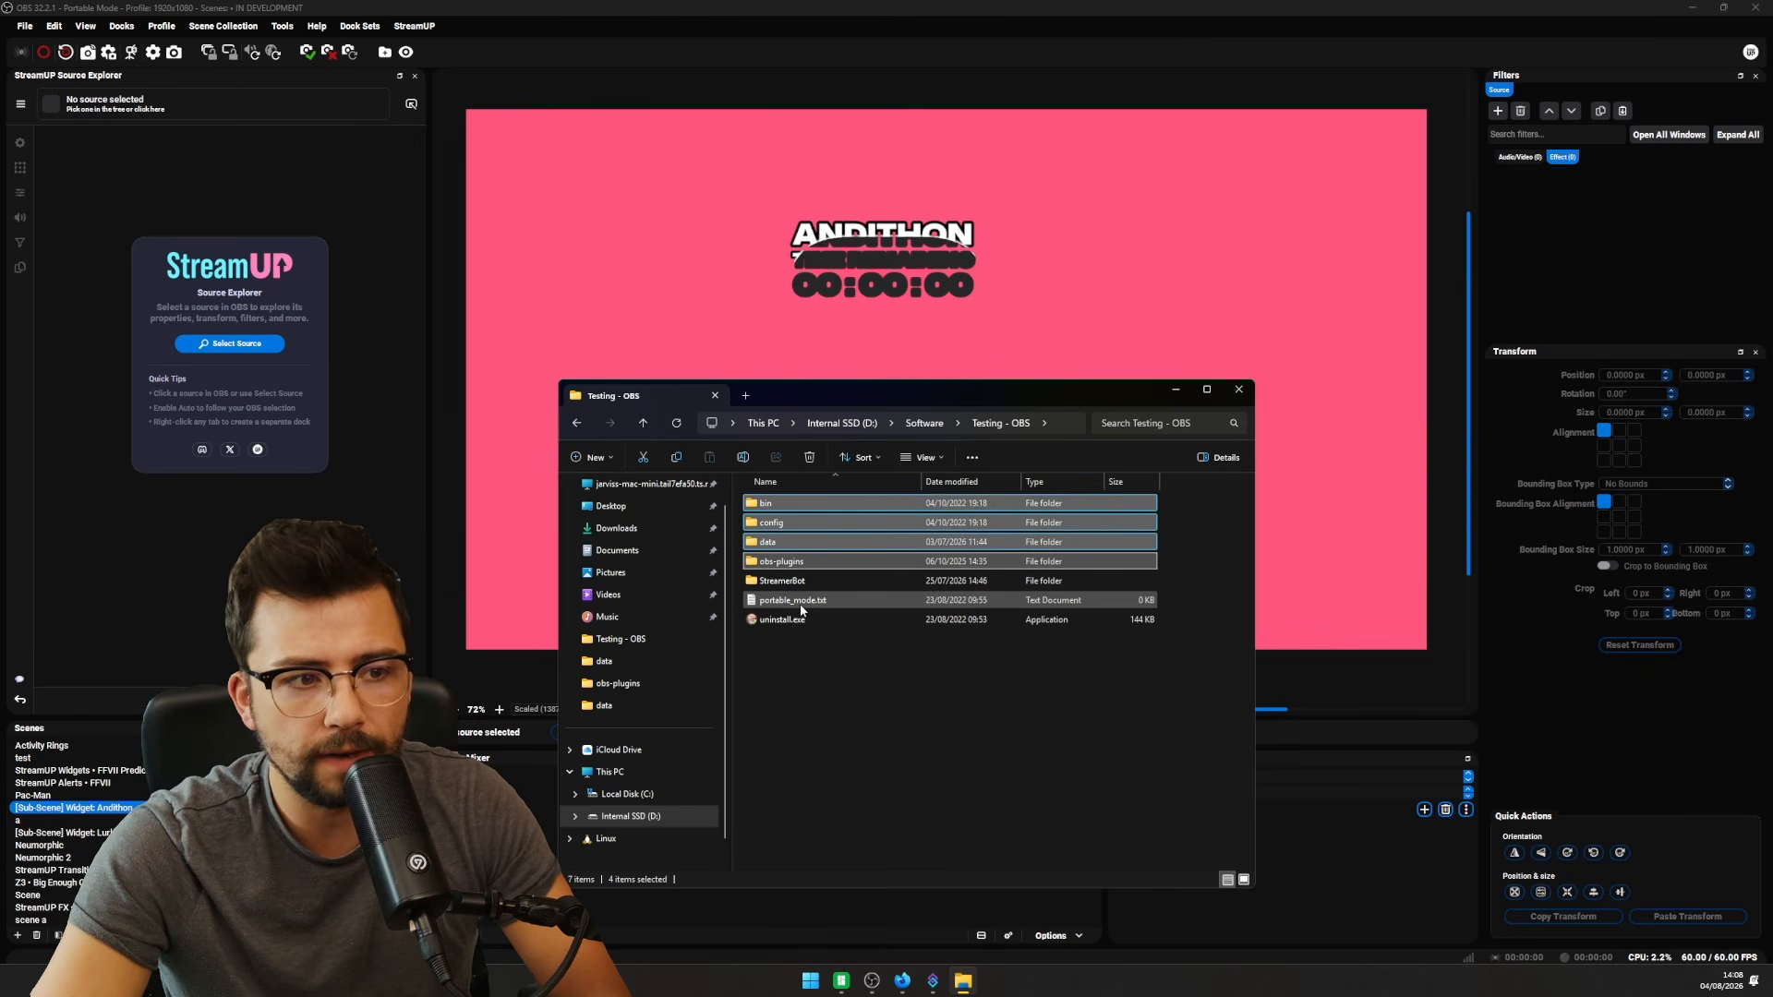
{"action": "left_click", "coordinate": [826, 787]}
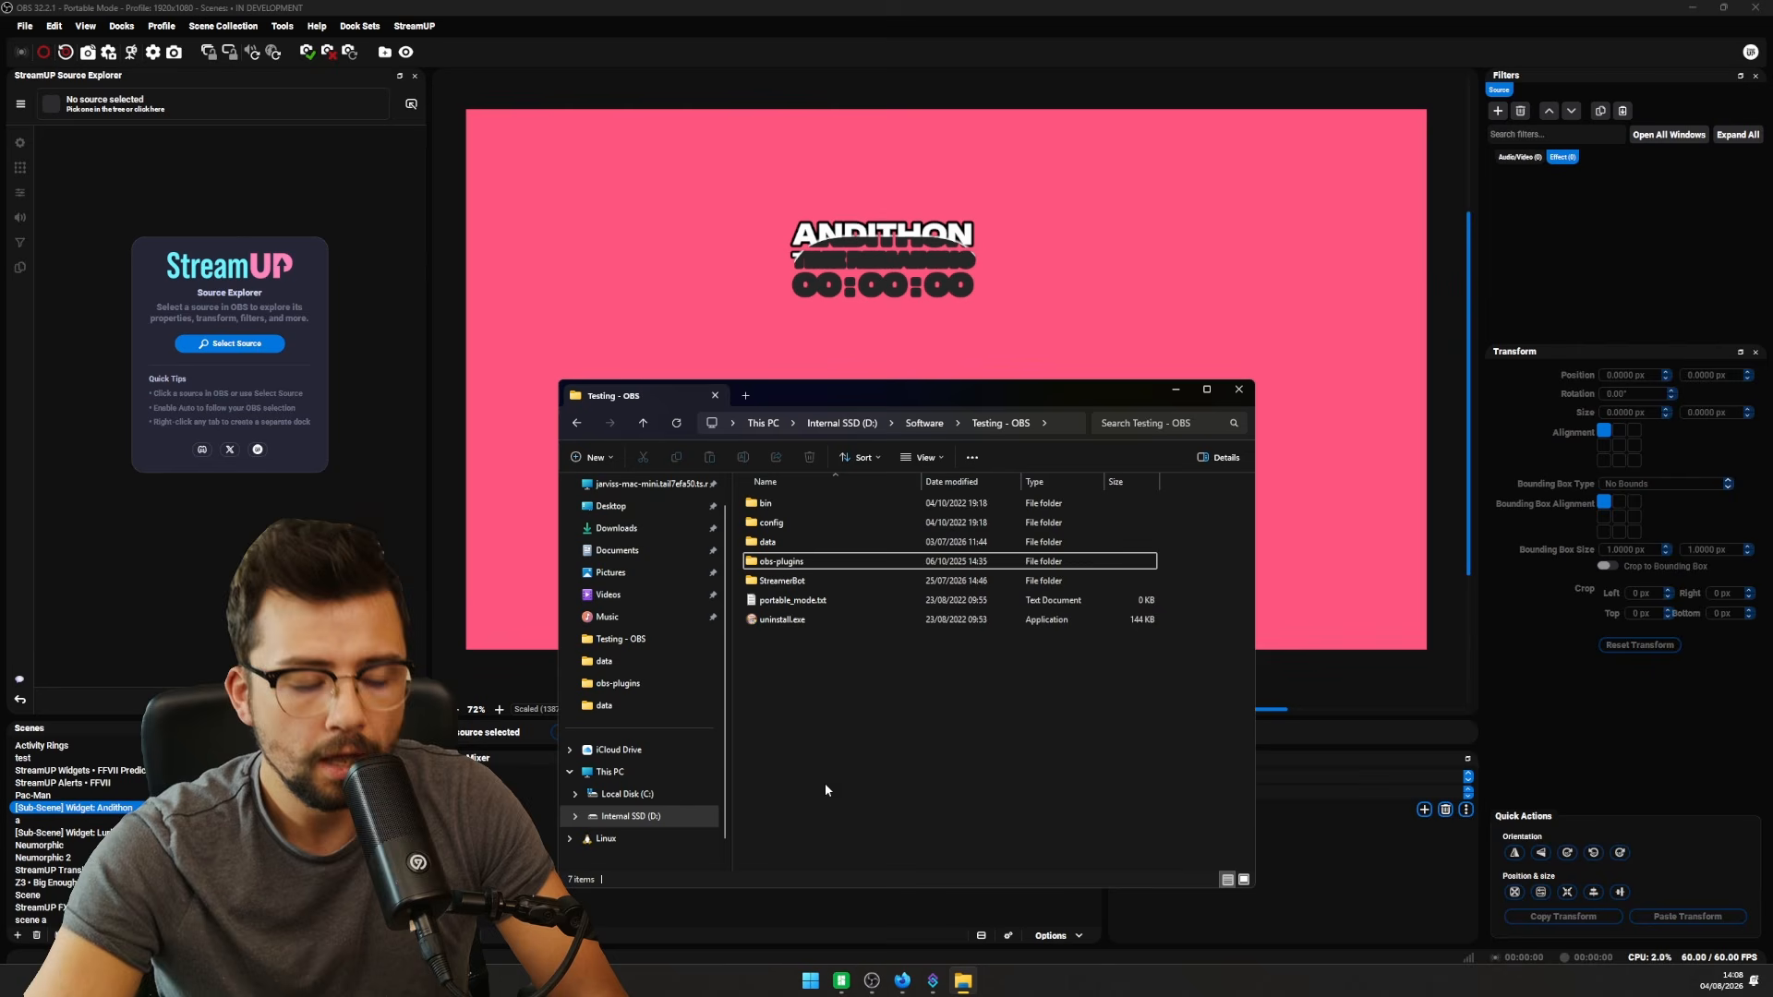
{"action": "left_click", "coordinate": [811, 983]}
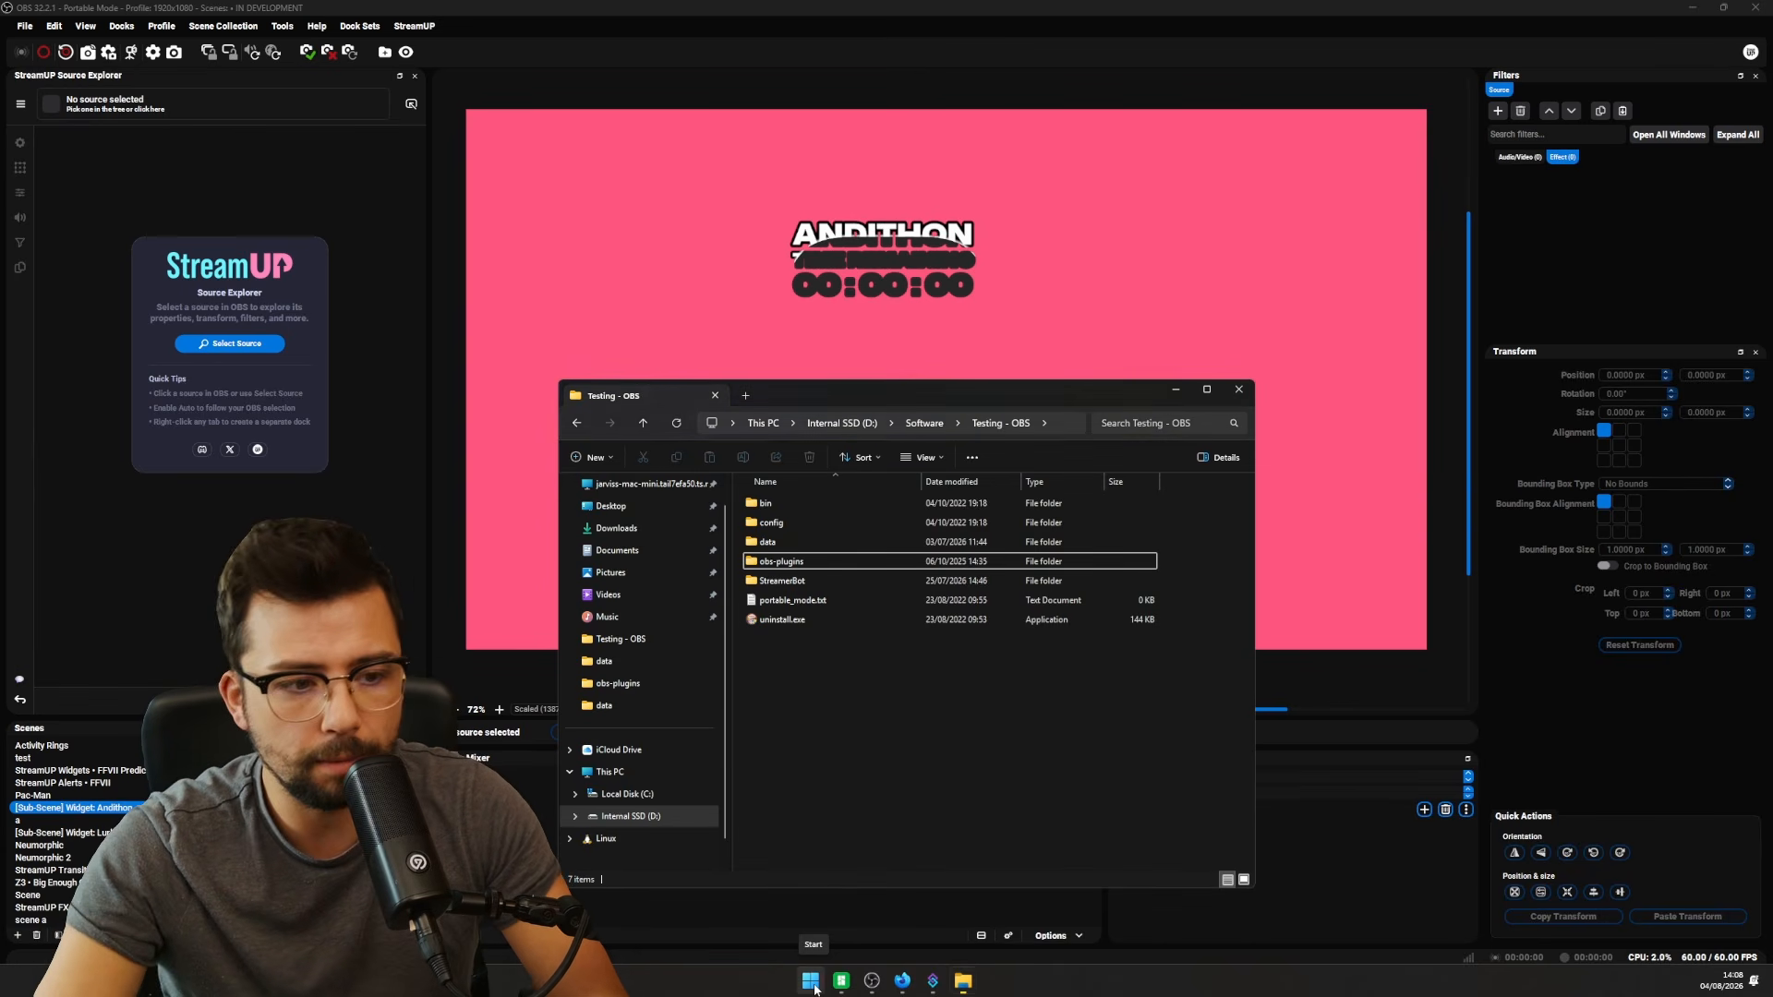
- Open %APPDATA%, enter the obs-studio folder and select all 12 items
{"action": "type", "text": "%"}
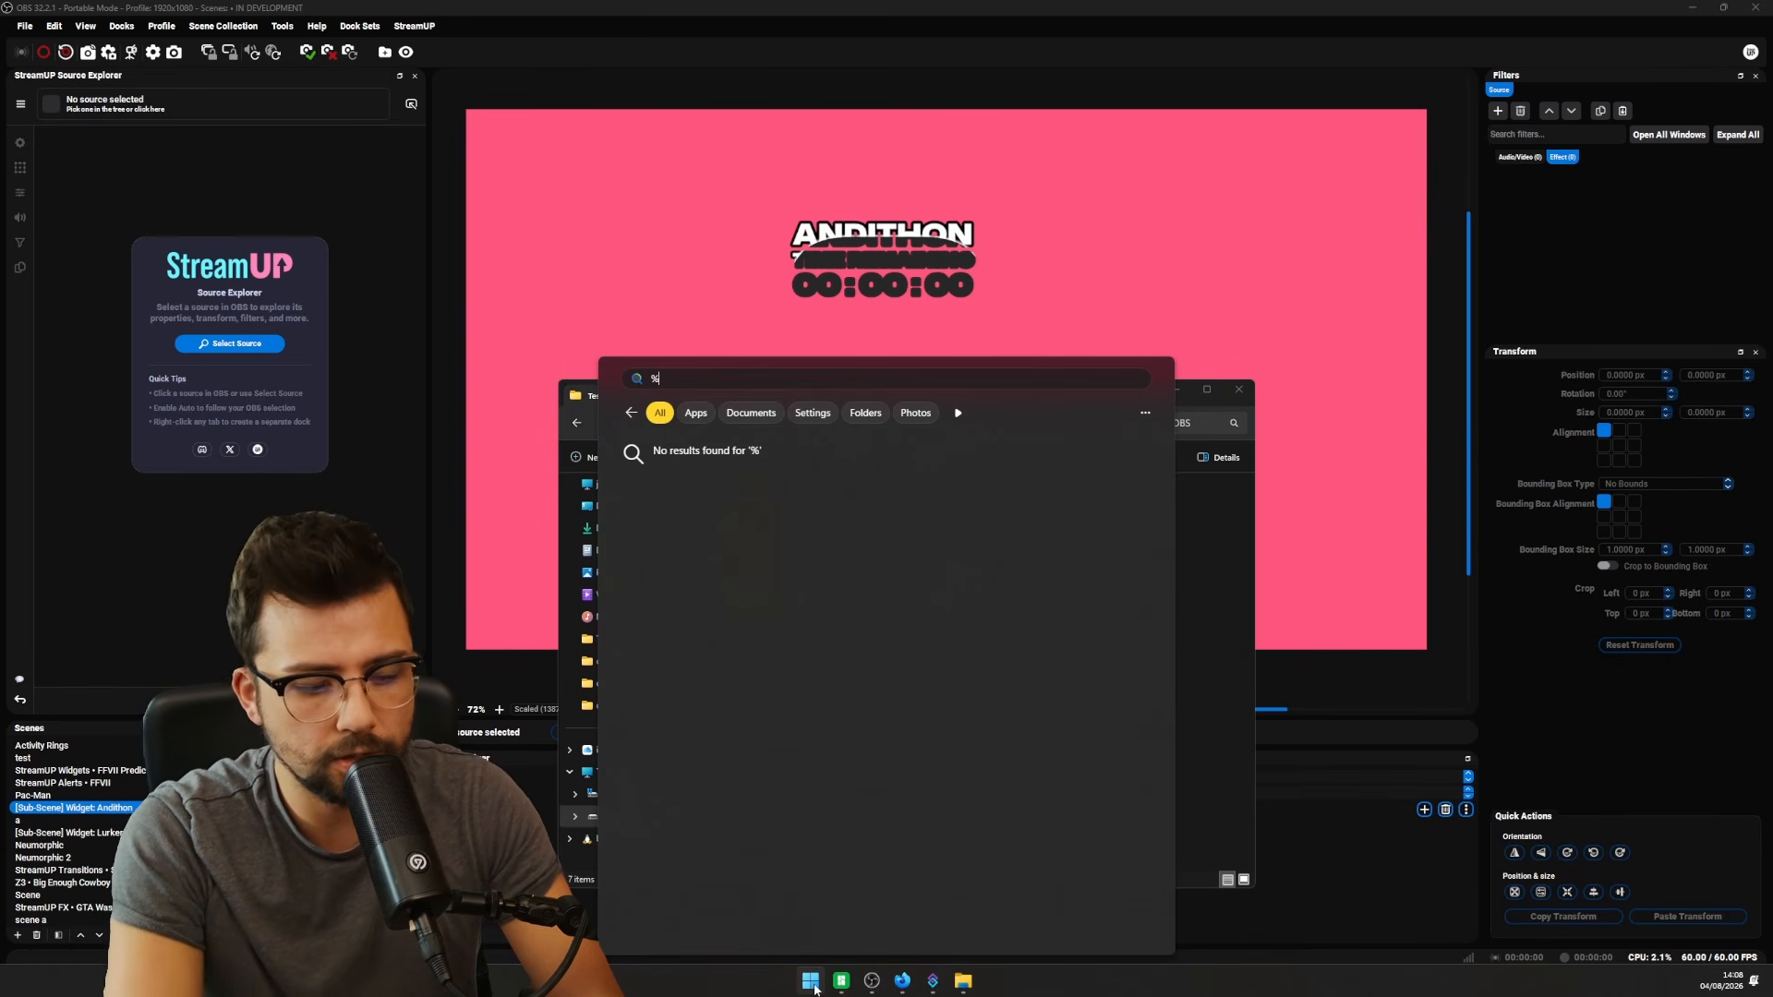
{"action": "type", "text": "APPDATA"}
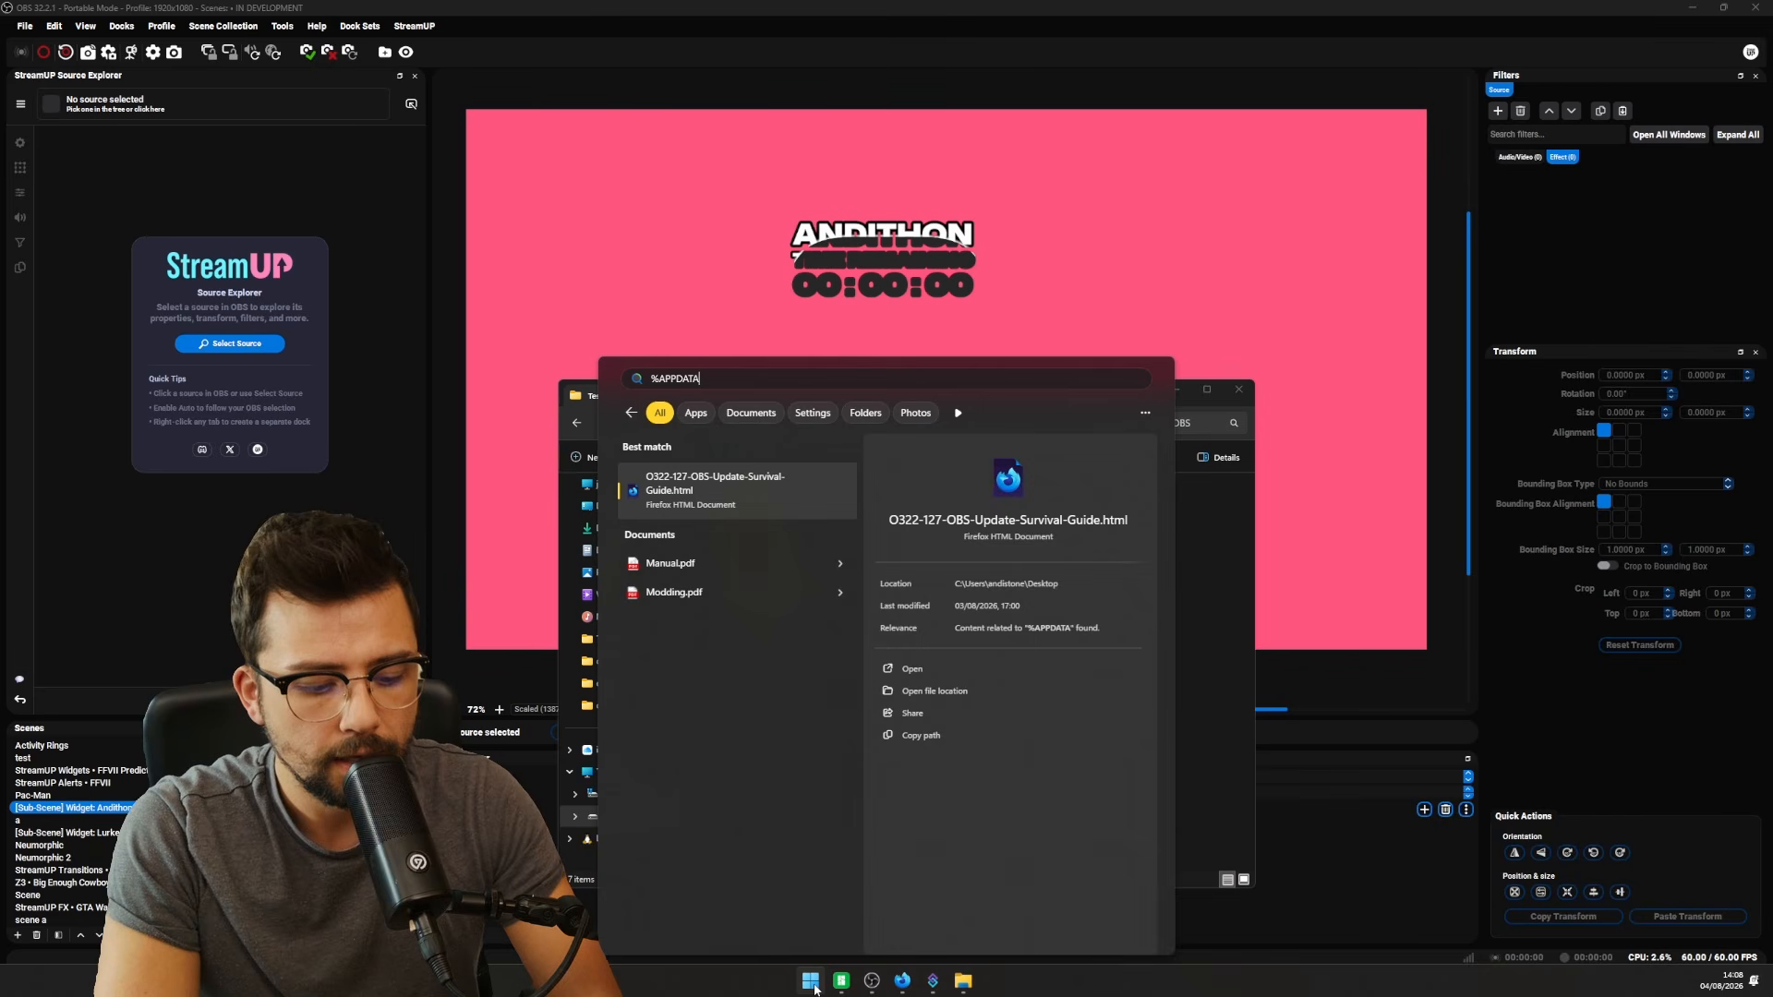
{"action": "type", "text": "%"}
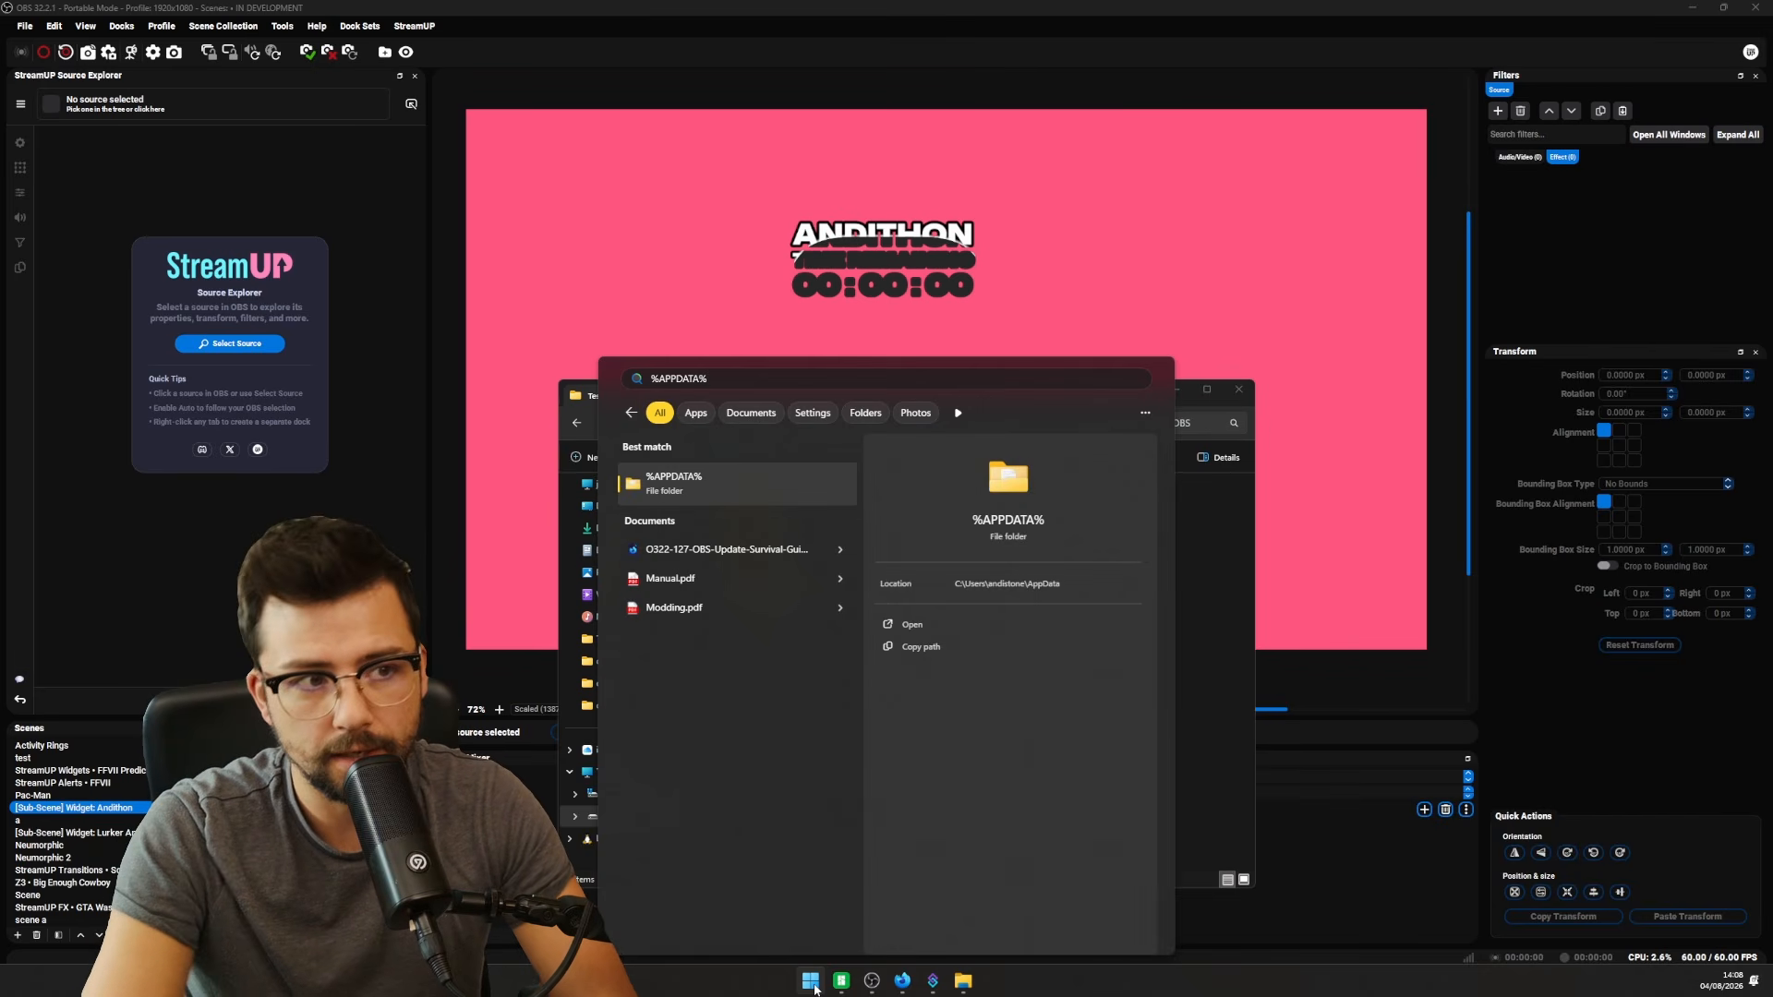
{"action": "key", "text": "Return"}
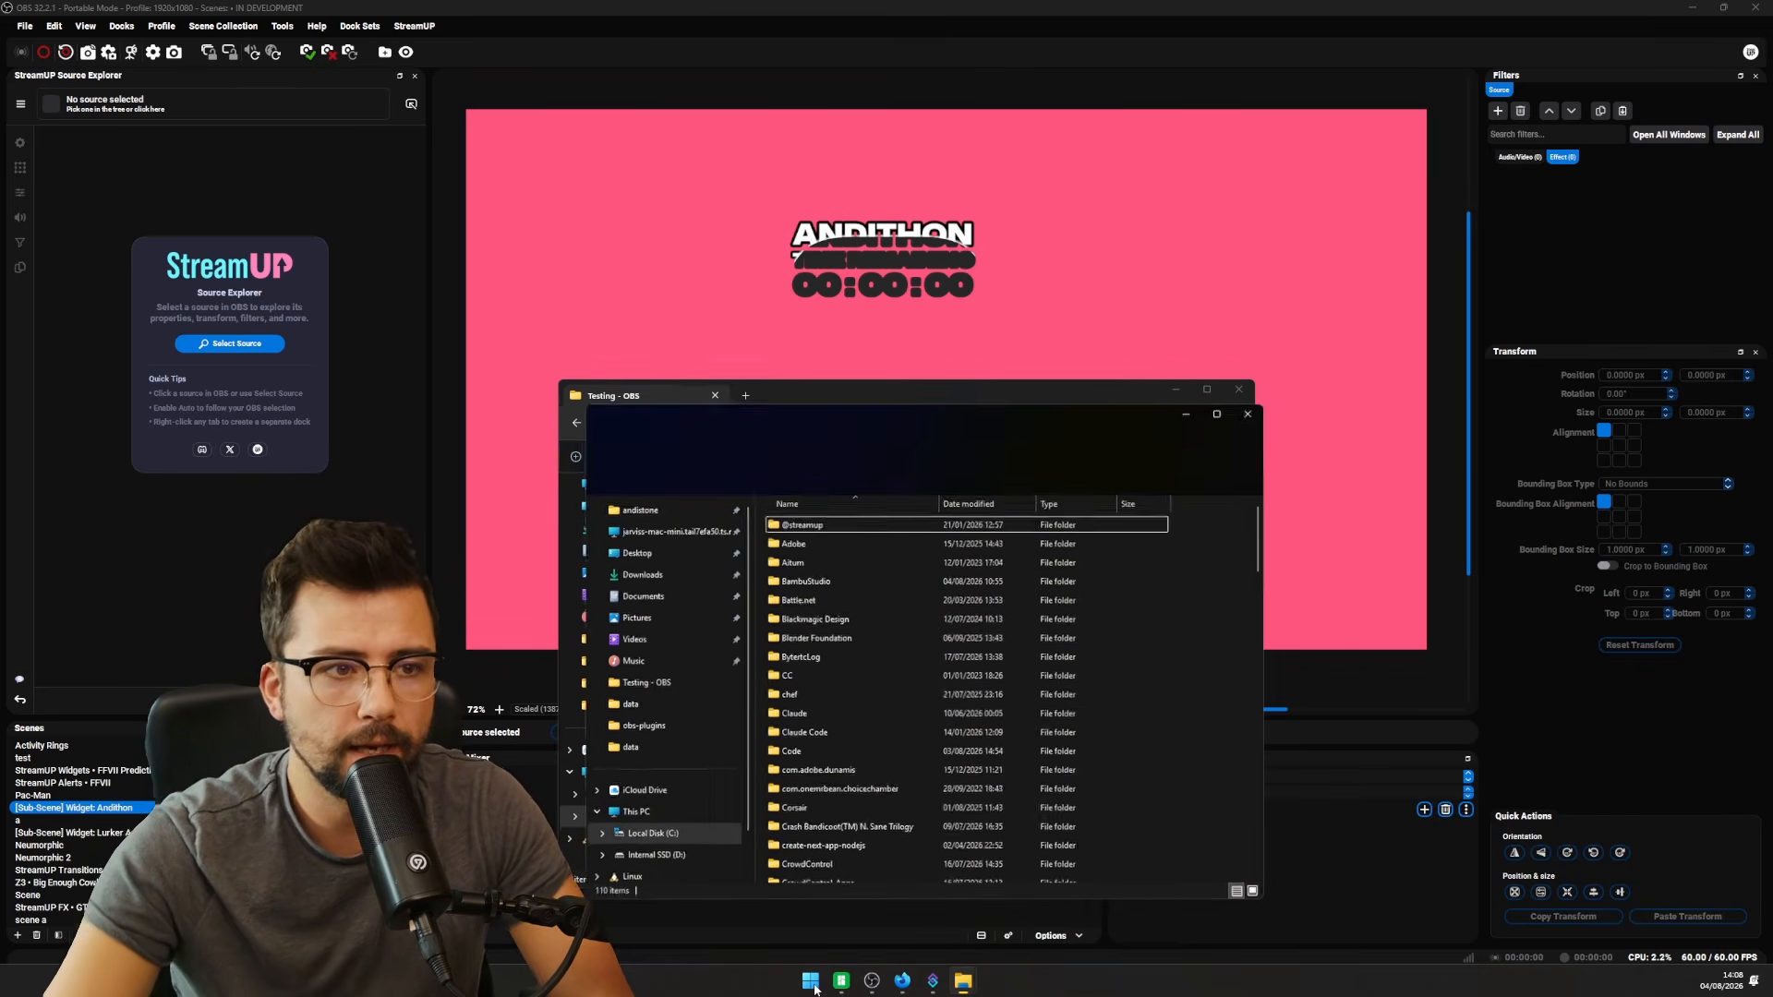
{"action": "scroll", "coordinate": [902, 711], "scroll_direction": "down", "scroll_amount": 10}
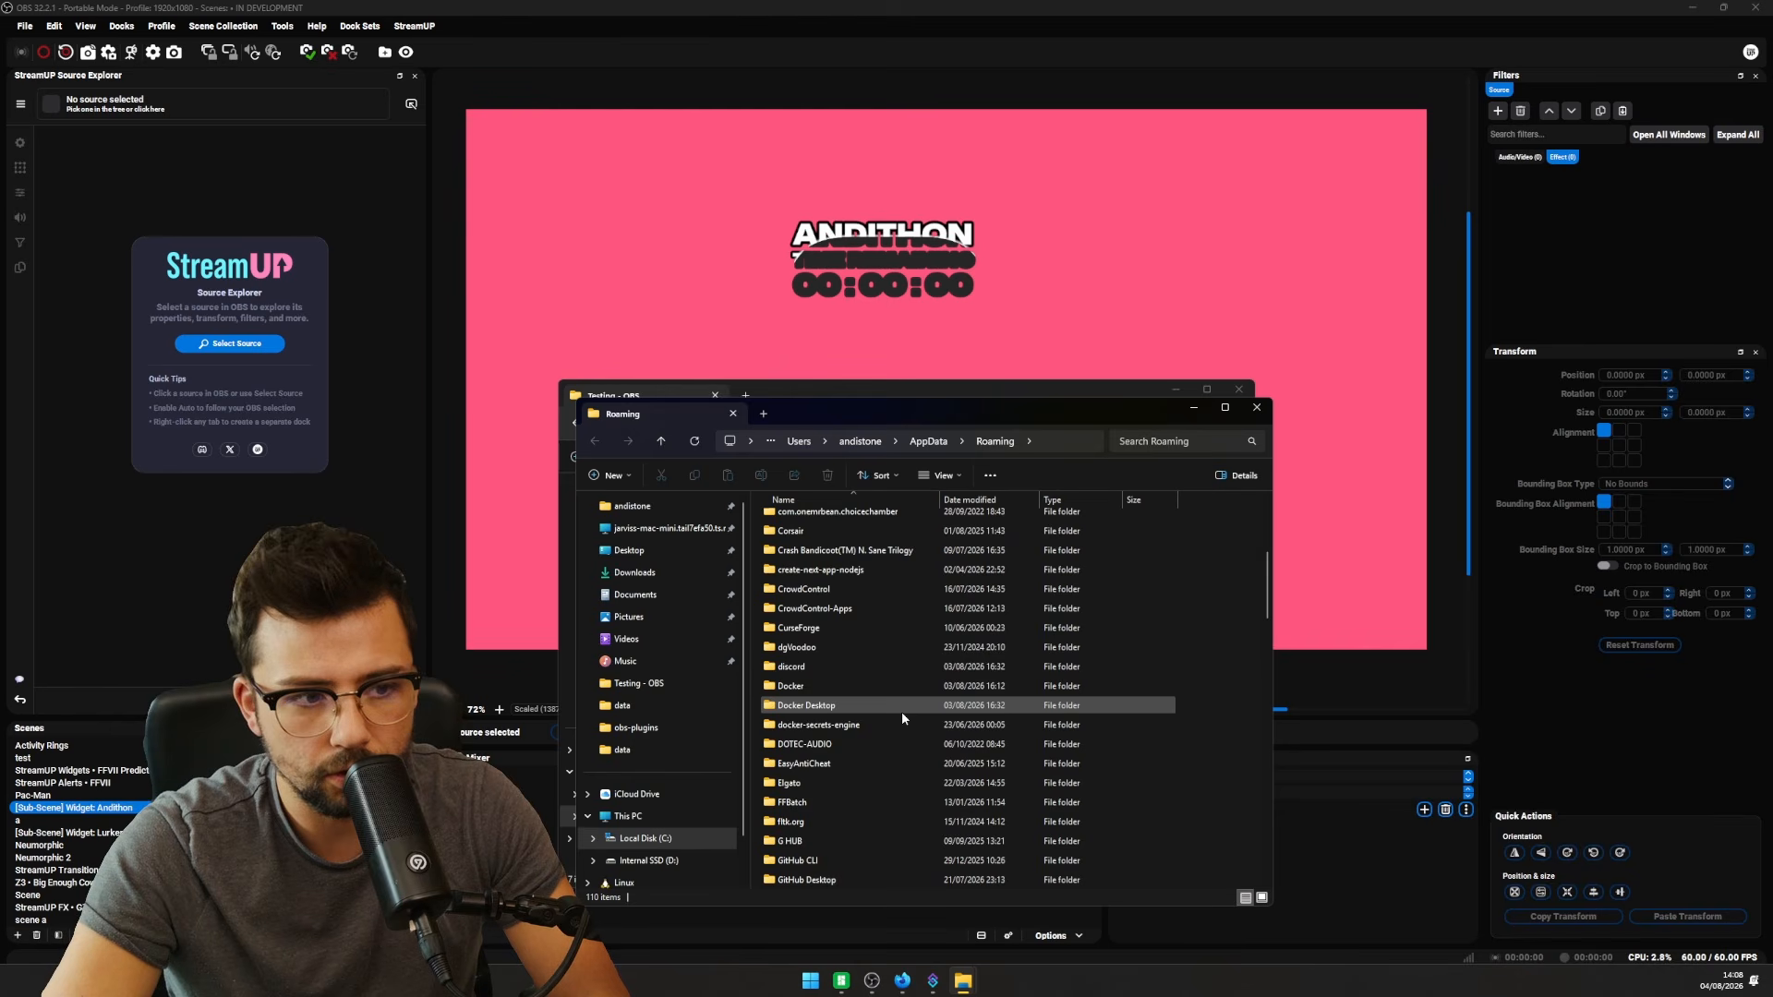
{"action": "scroll", "coordinate": [903, 718], "scroll_direction": "down", "scroll_amount": 7}
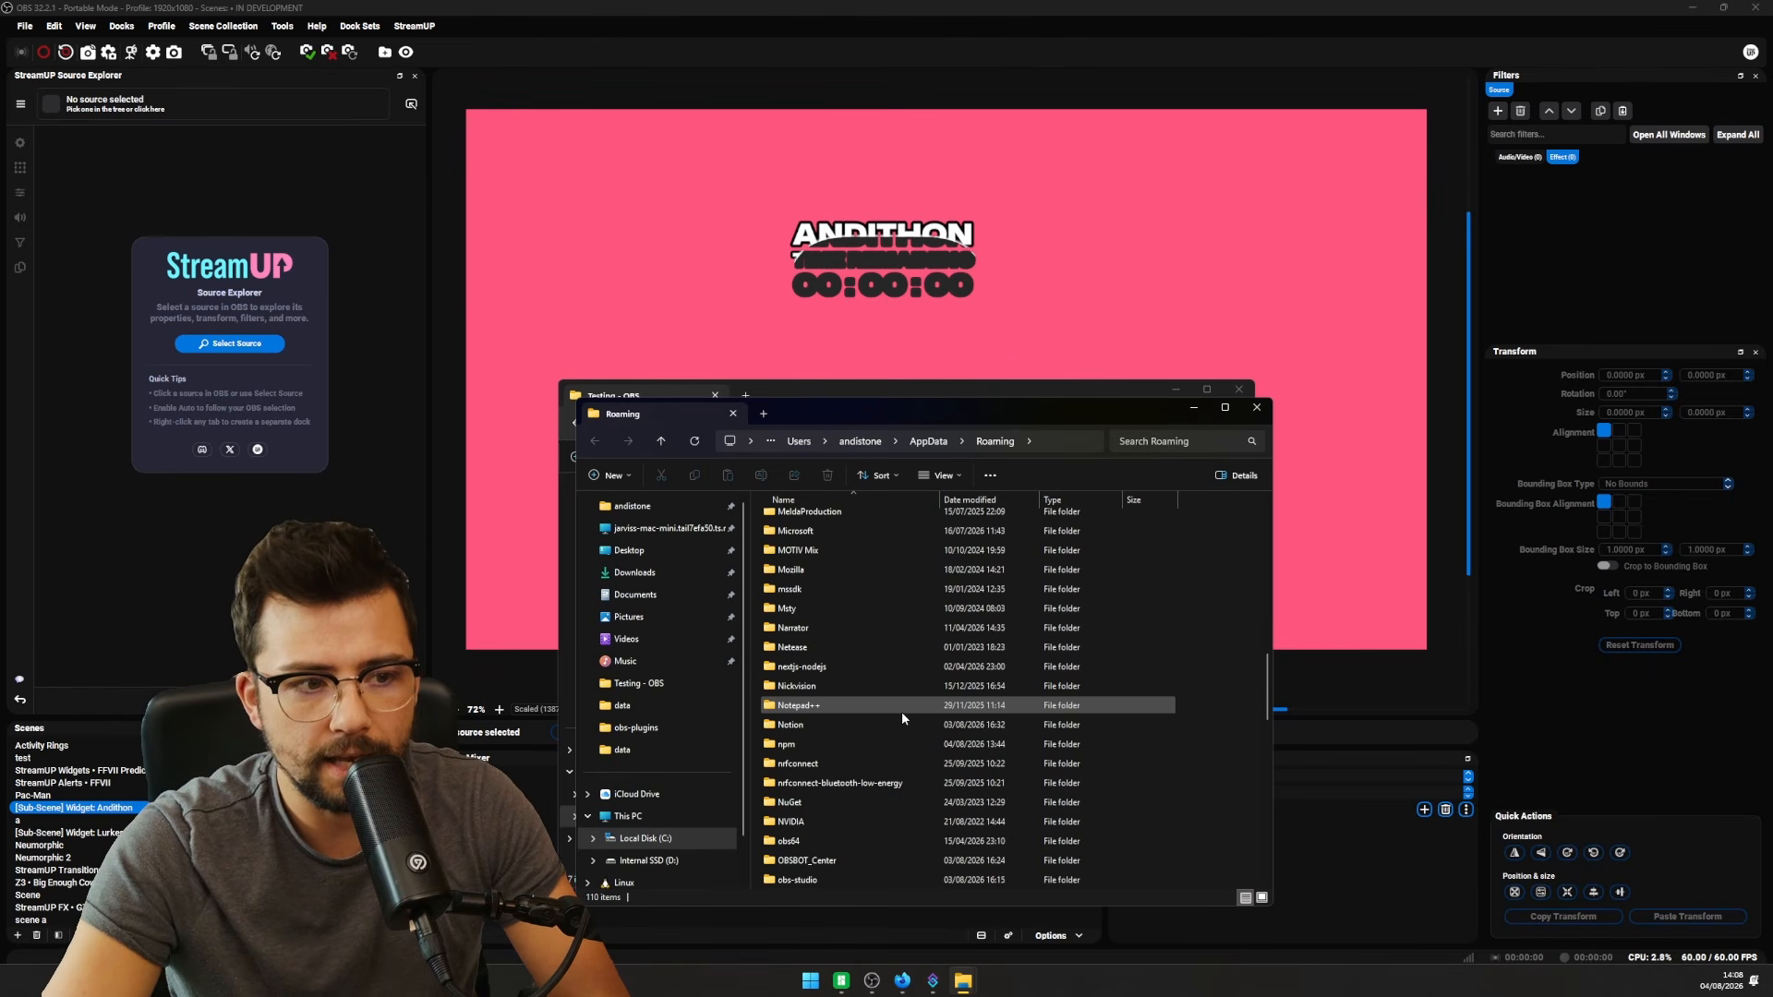
{"action": "double_click", "coordinate": [809, 706]}
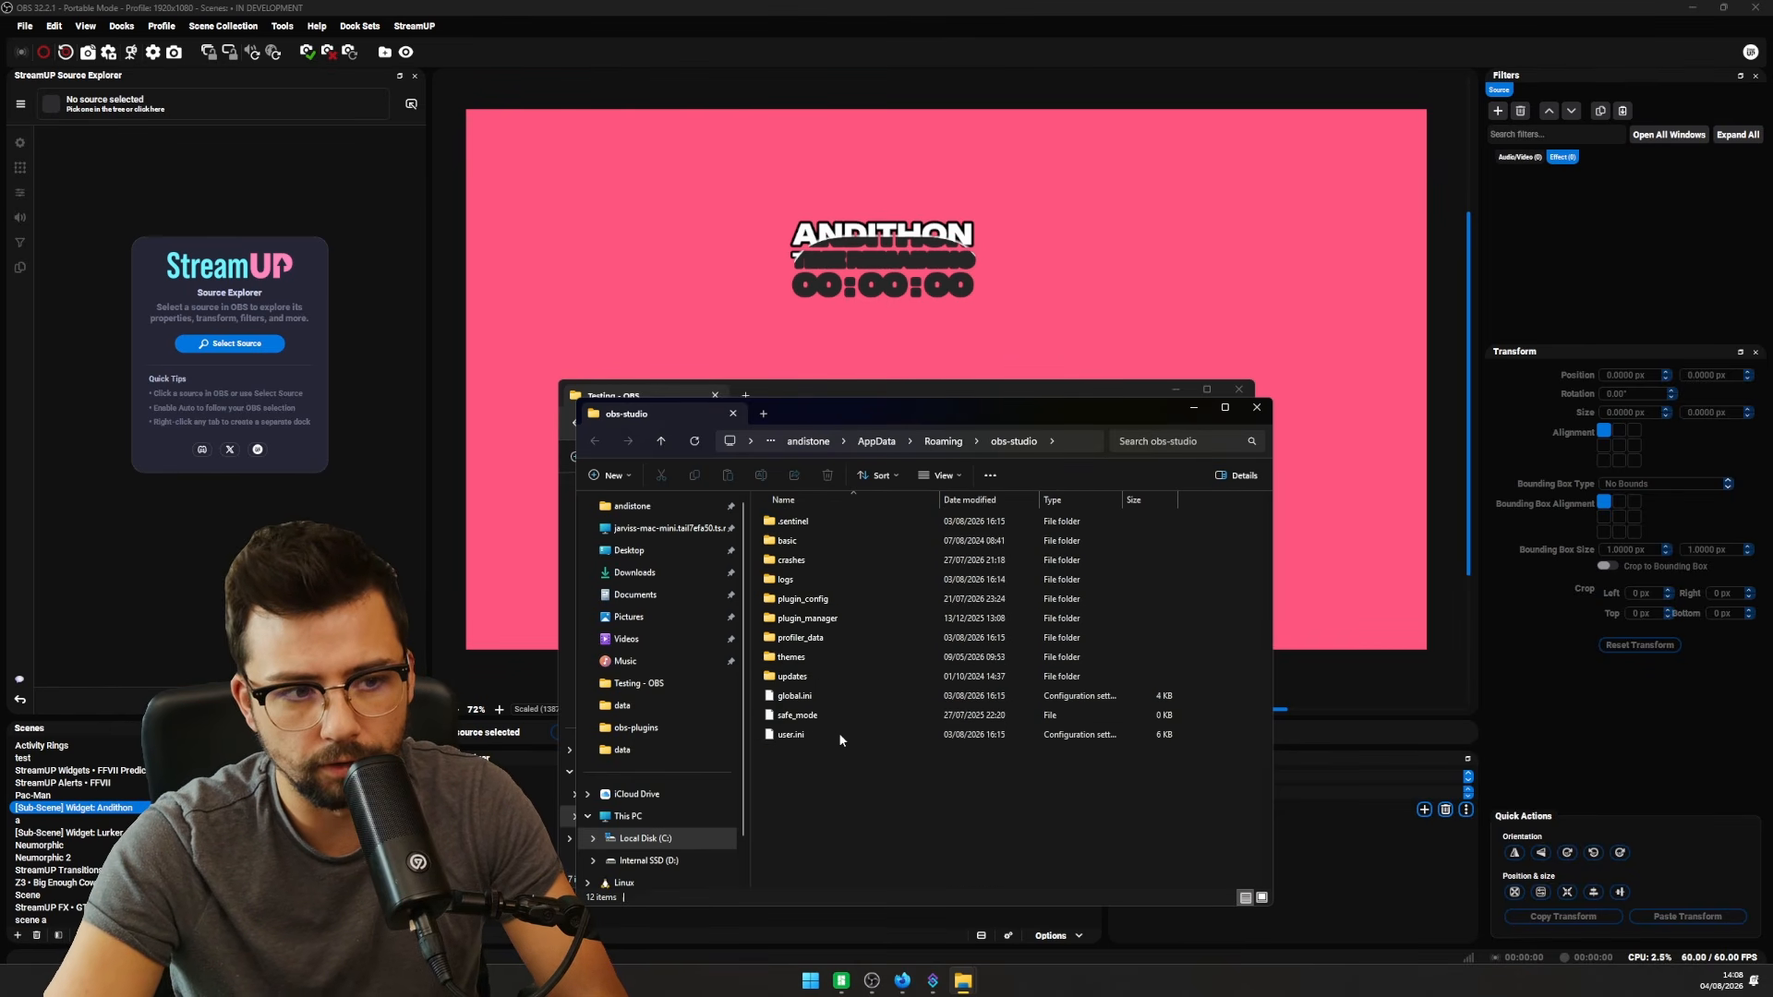
{"action": "left_click_drag", "start_coordinate": [902, 743], "coordinate": [813, 510]}
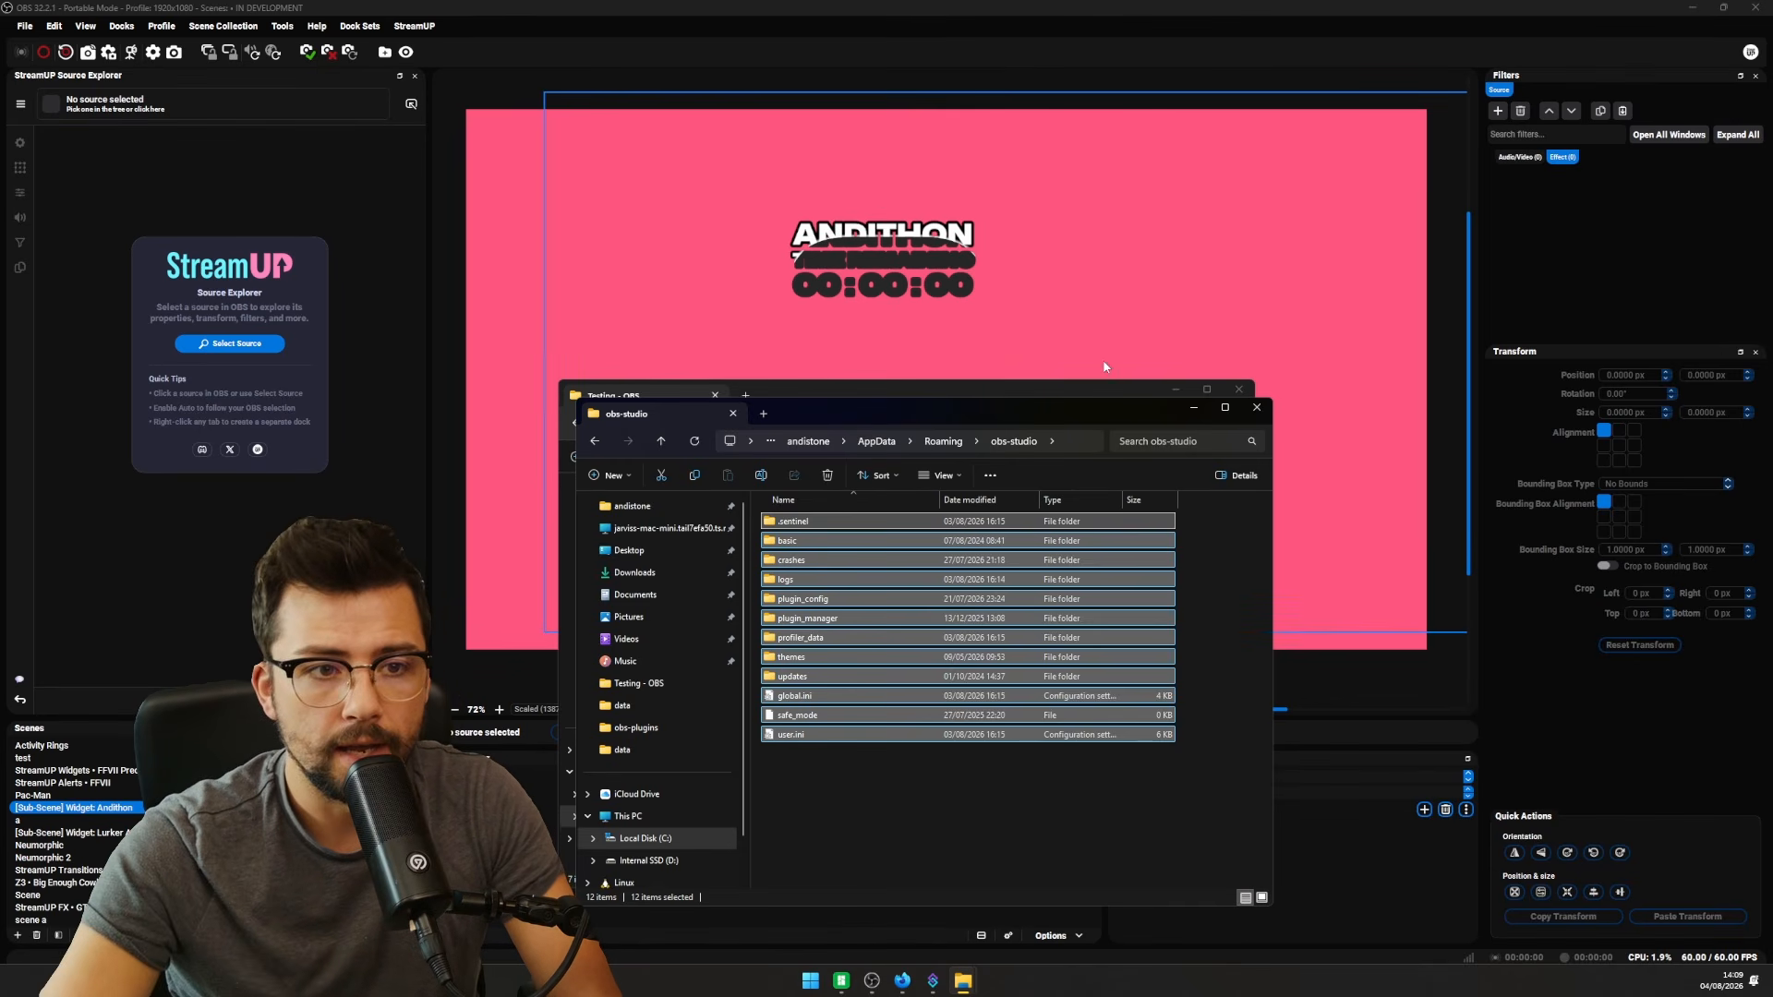
- Open Testing - OBS's config > obs-studio and arrange both Explorer windows side by side
{"action": "left_click", "coordinate": [1099, 395]}
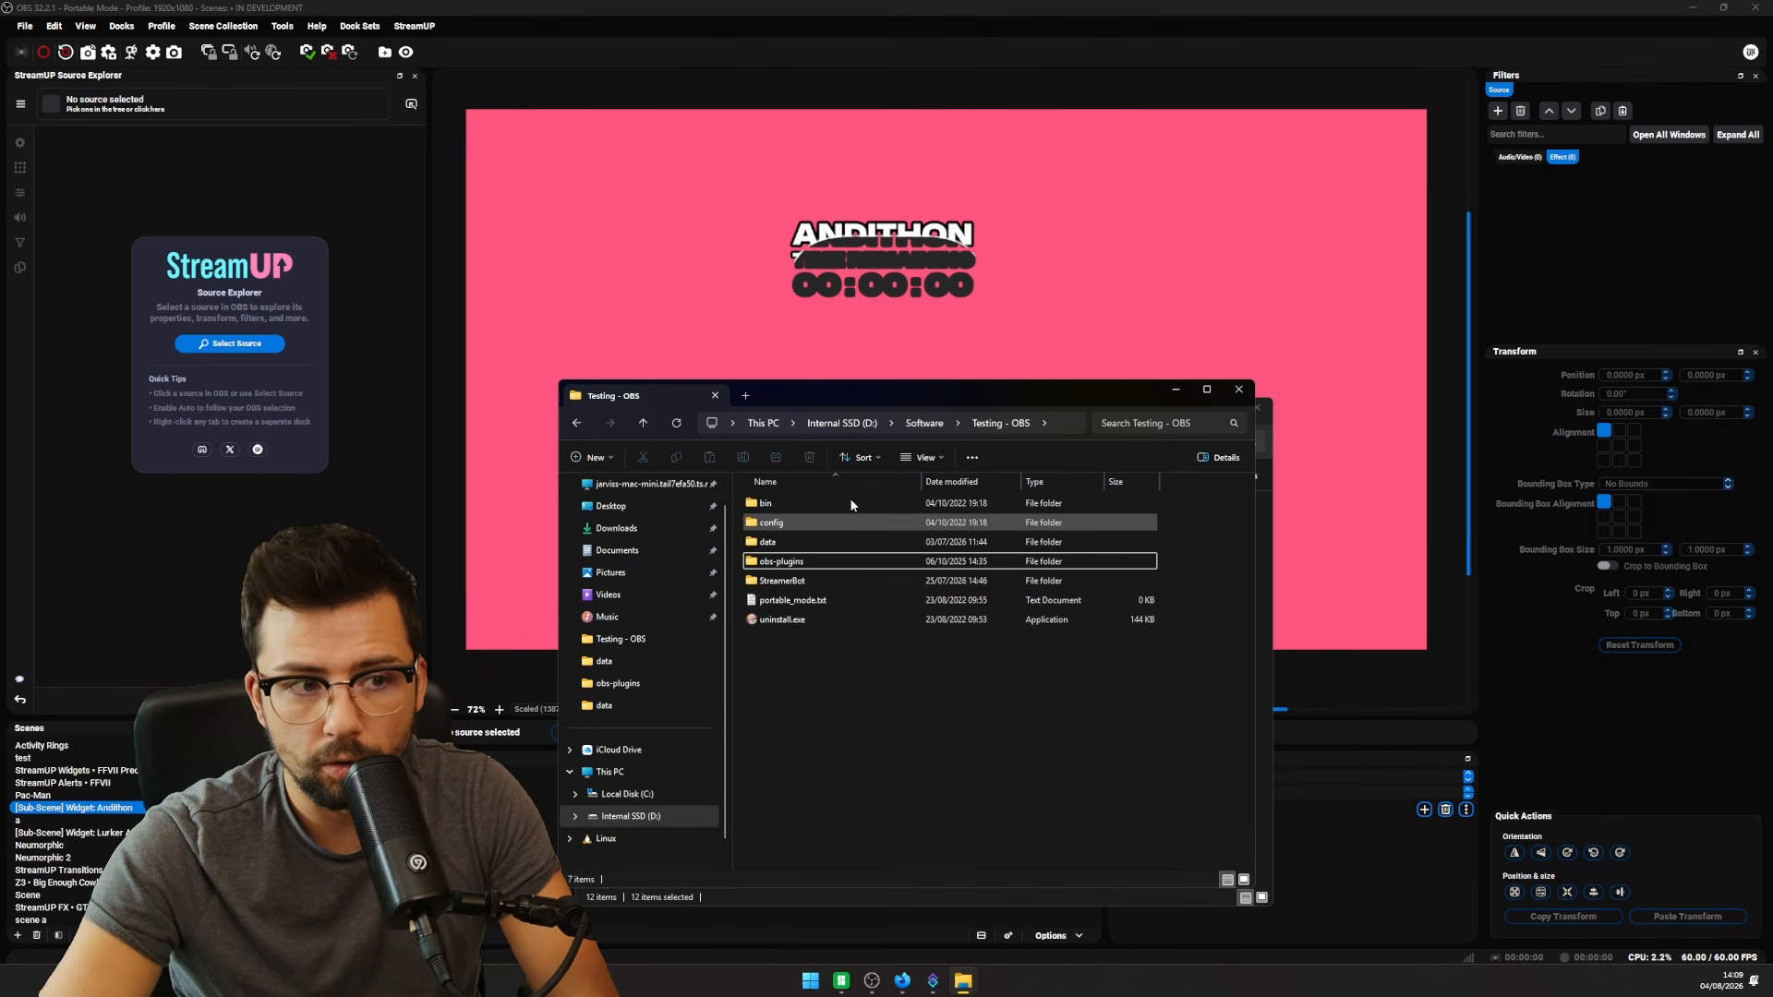
{"action": "double_click", "coordinate": [776, 522]}
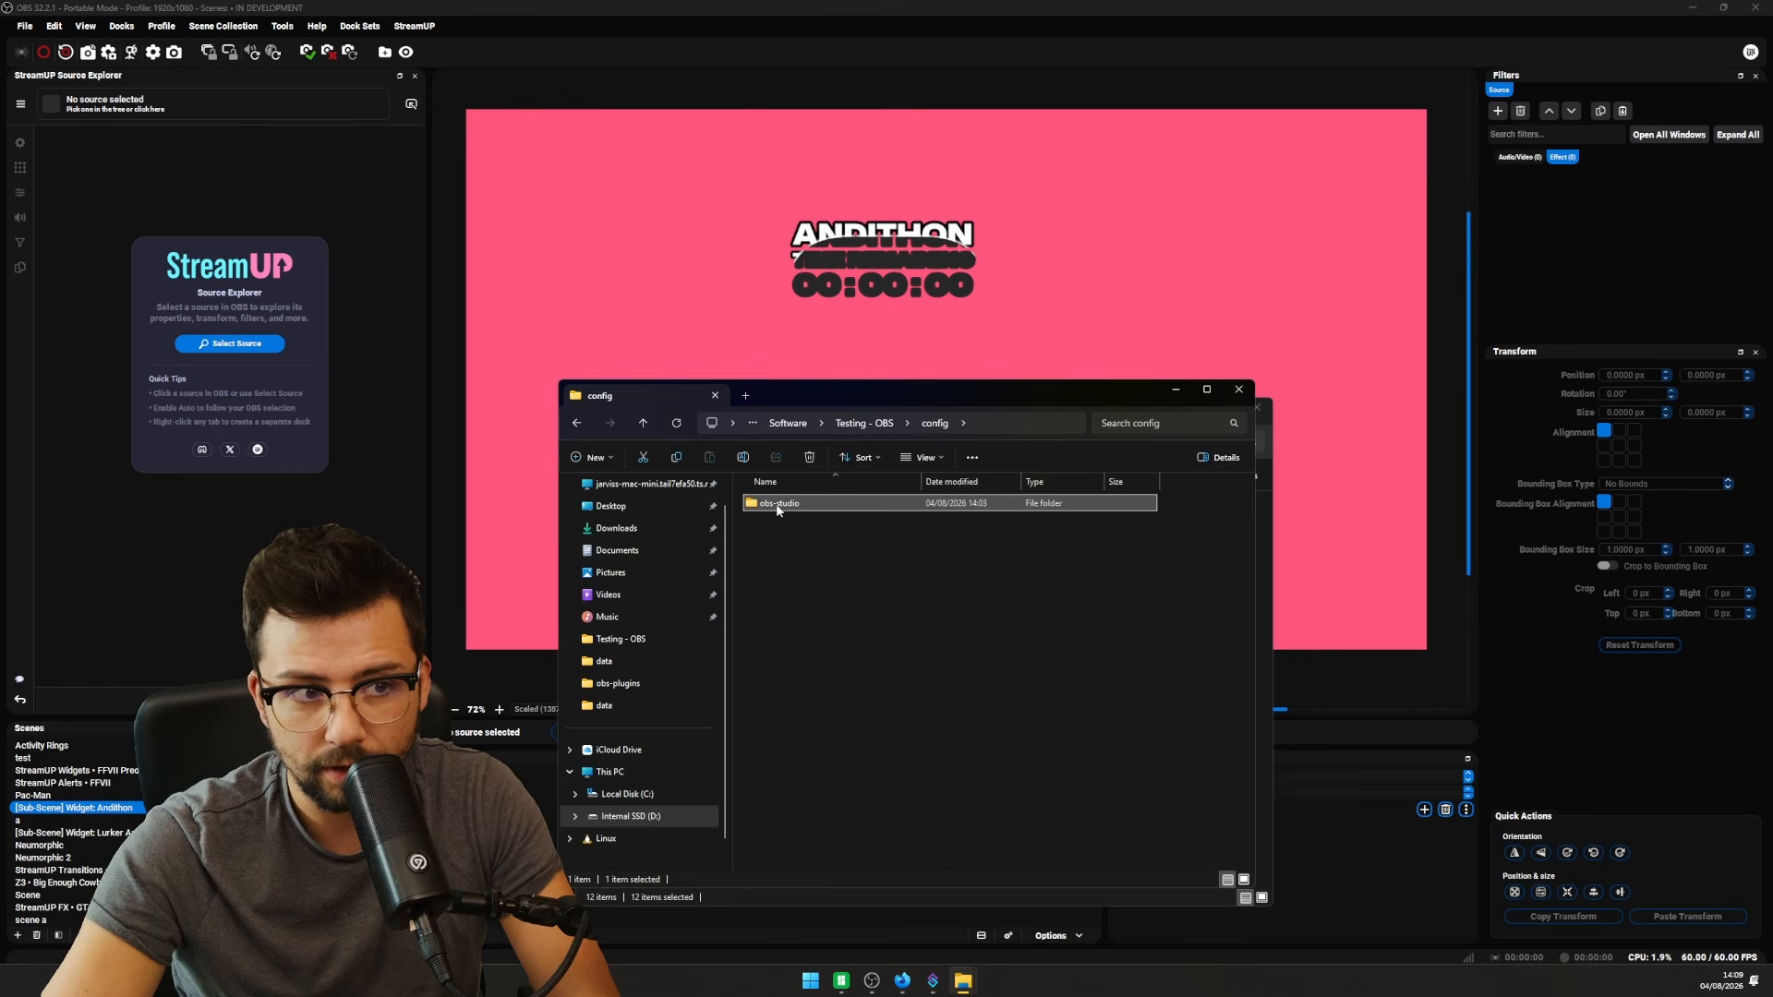
{"action": "double_click", "coordinate": [778, 503]}
{"action": "left_click_drag", "start_coordinate": [951, 390], "coordinate": [561, 398]}
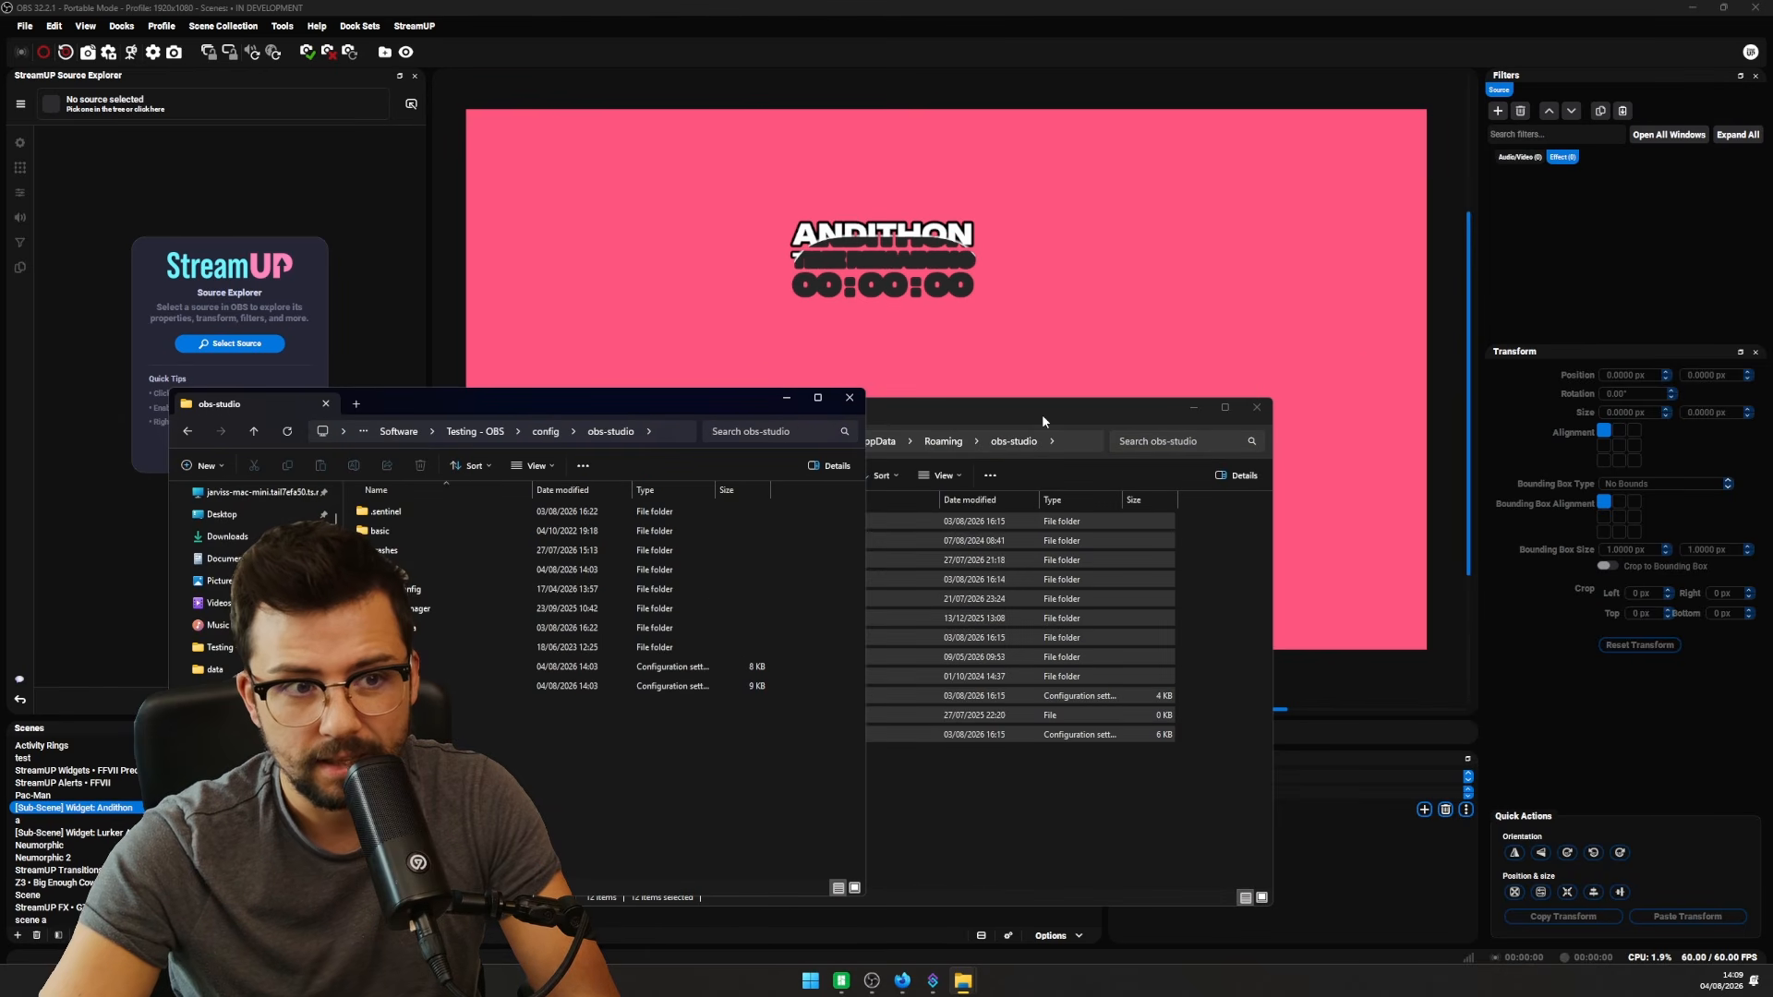
{"action": "left_click_drag", "start_coordinate": [1041, 414], "coordinate": [1286, 378]}
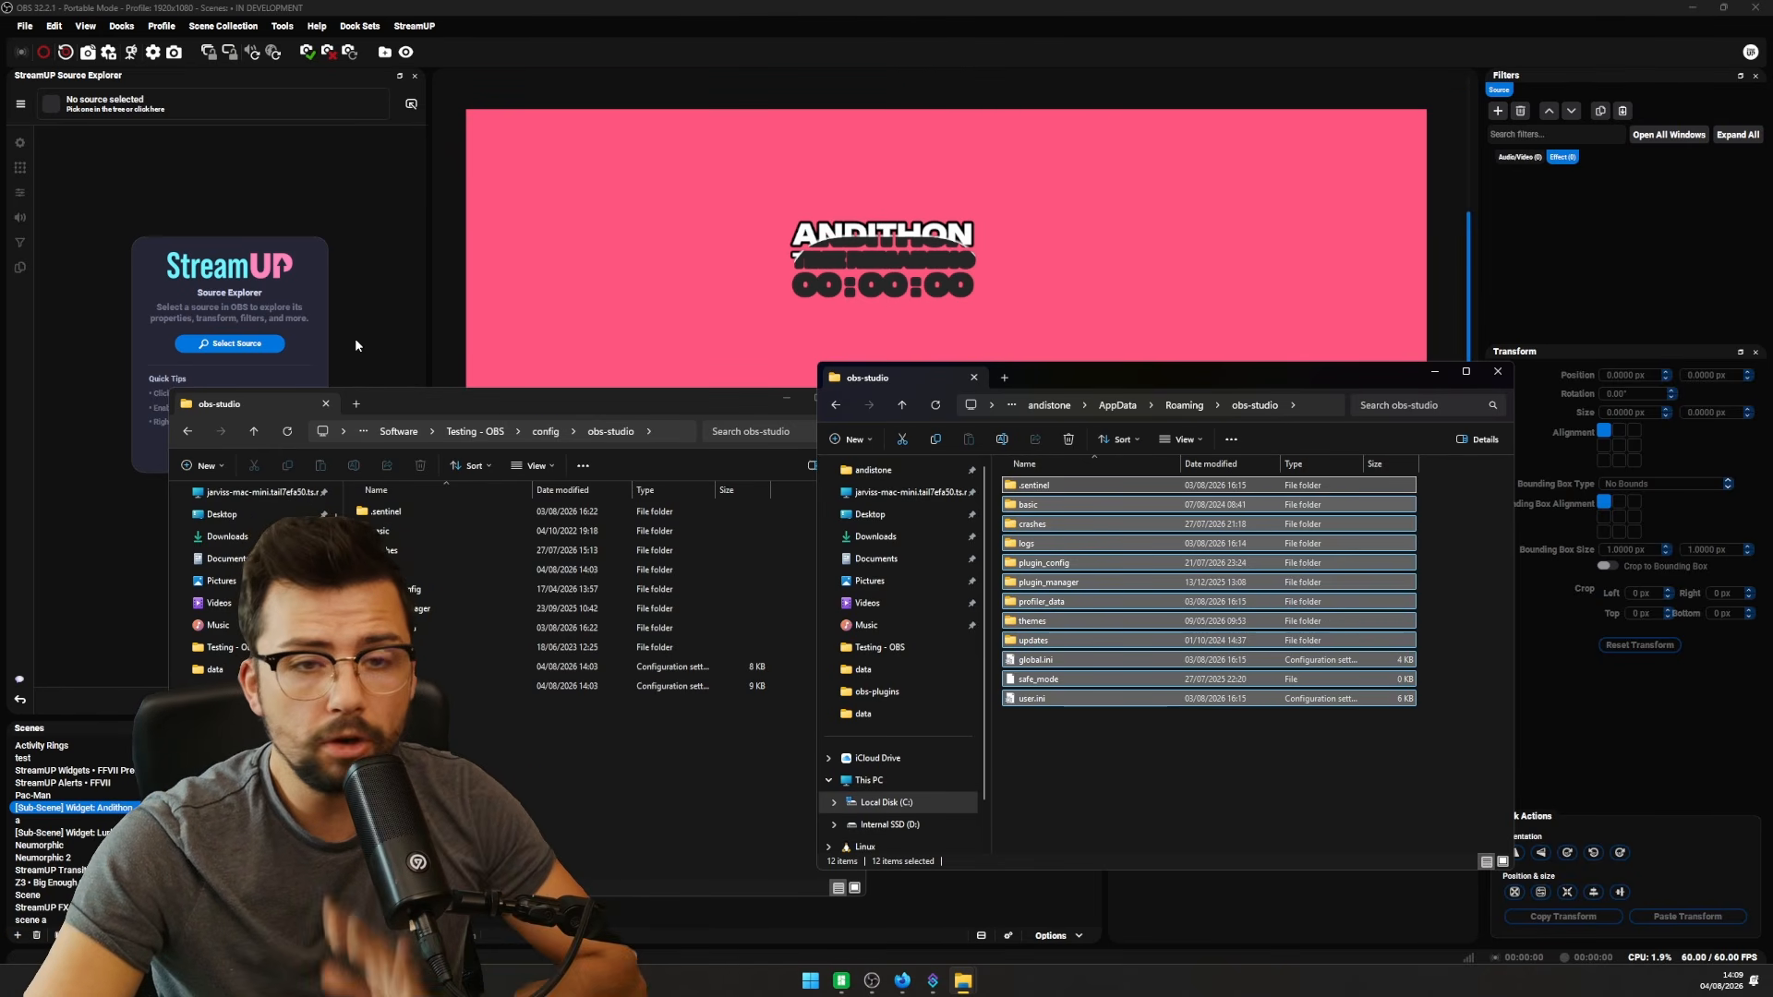
- Browse Testing - OBS's obs-plugins and data folders, then open D:\StreamUP Pluginstaller in the other window
{"action": "left_click", "coordinate": [478, 432]}
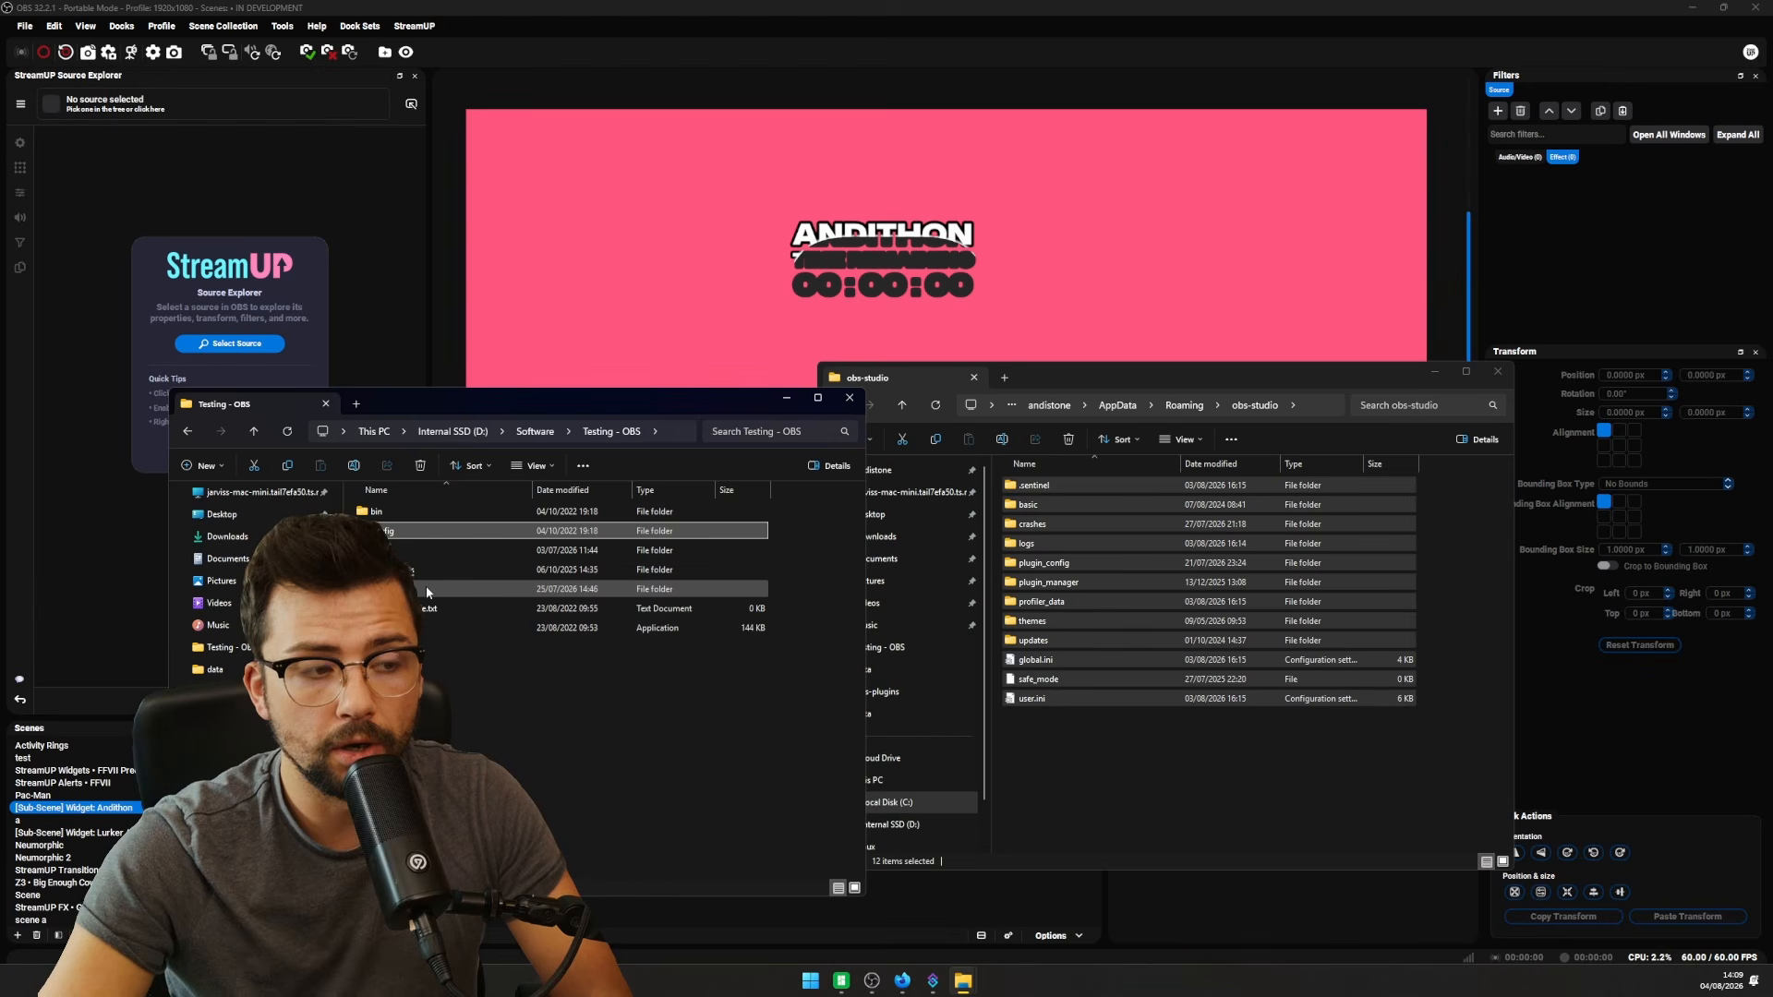
{"action": "mouse_move", "coordinate": [426, 591]}
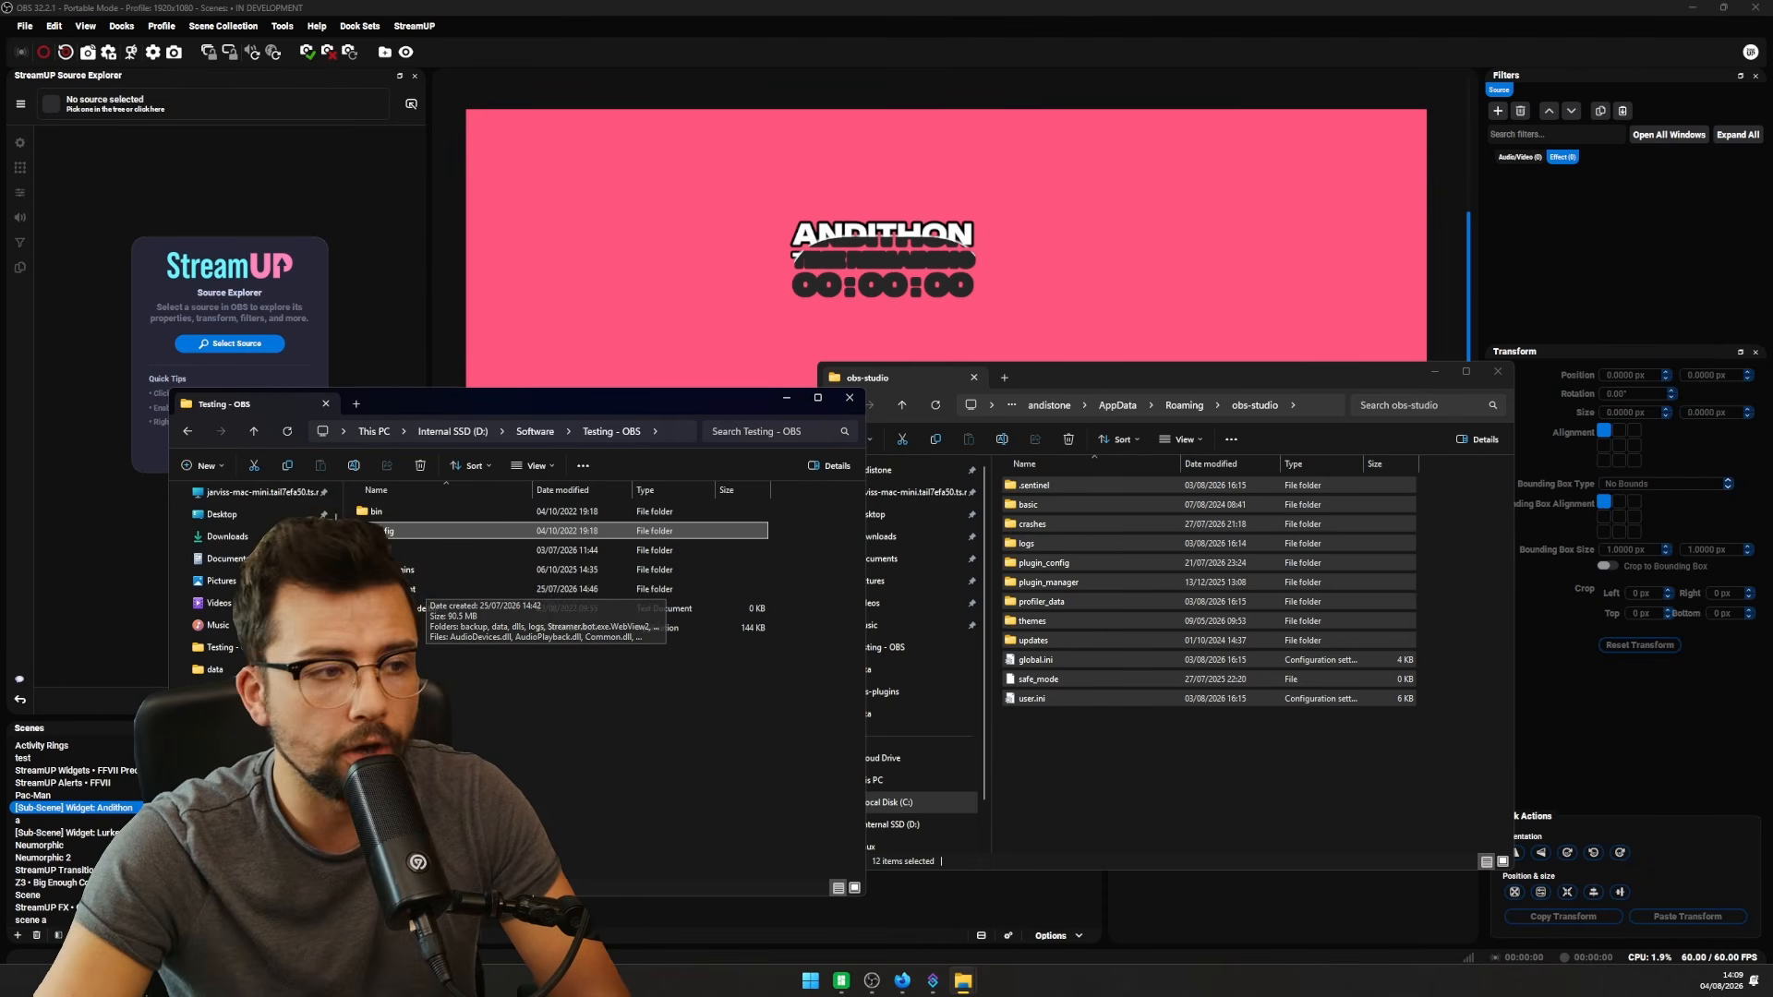
{"action": "double_click", "coordinate": [411, 570]}
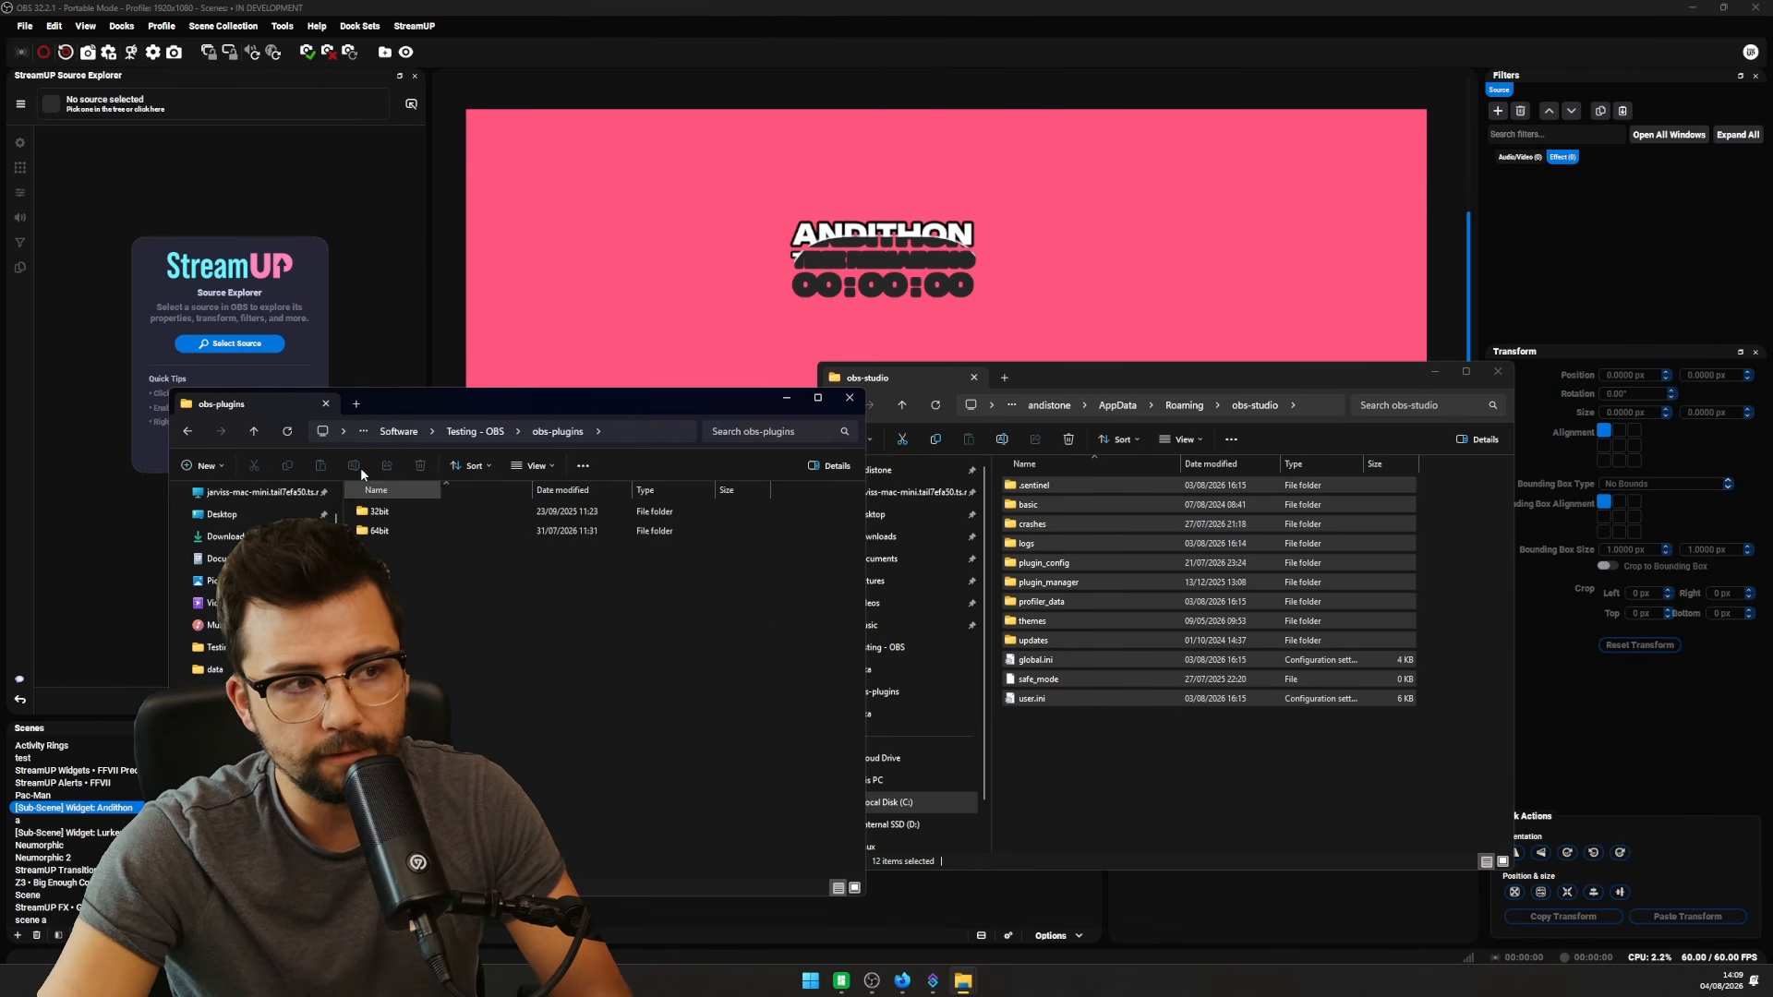
{"action": "left_click", "coordinate": [494, 431]}
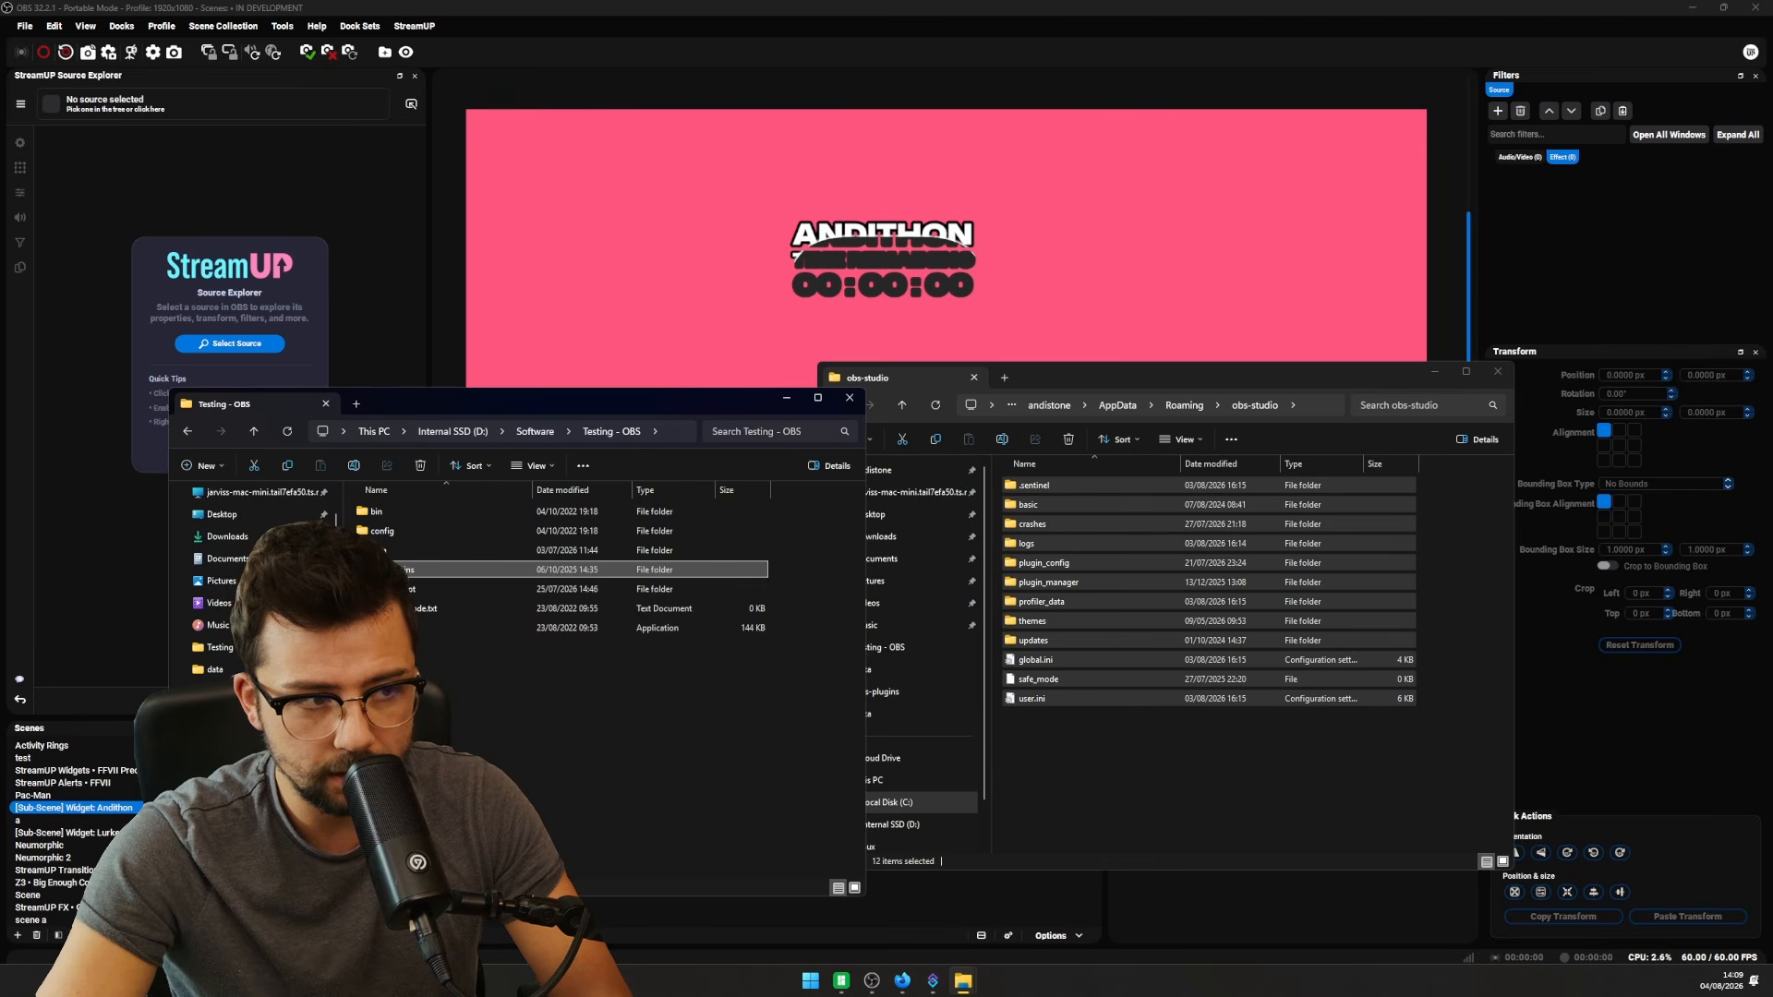
{"action": "double_click", "coordinate": [381, 552]}
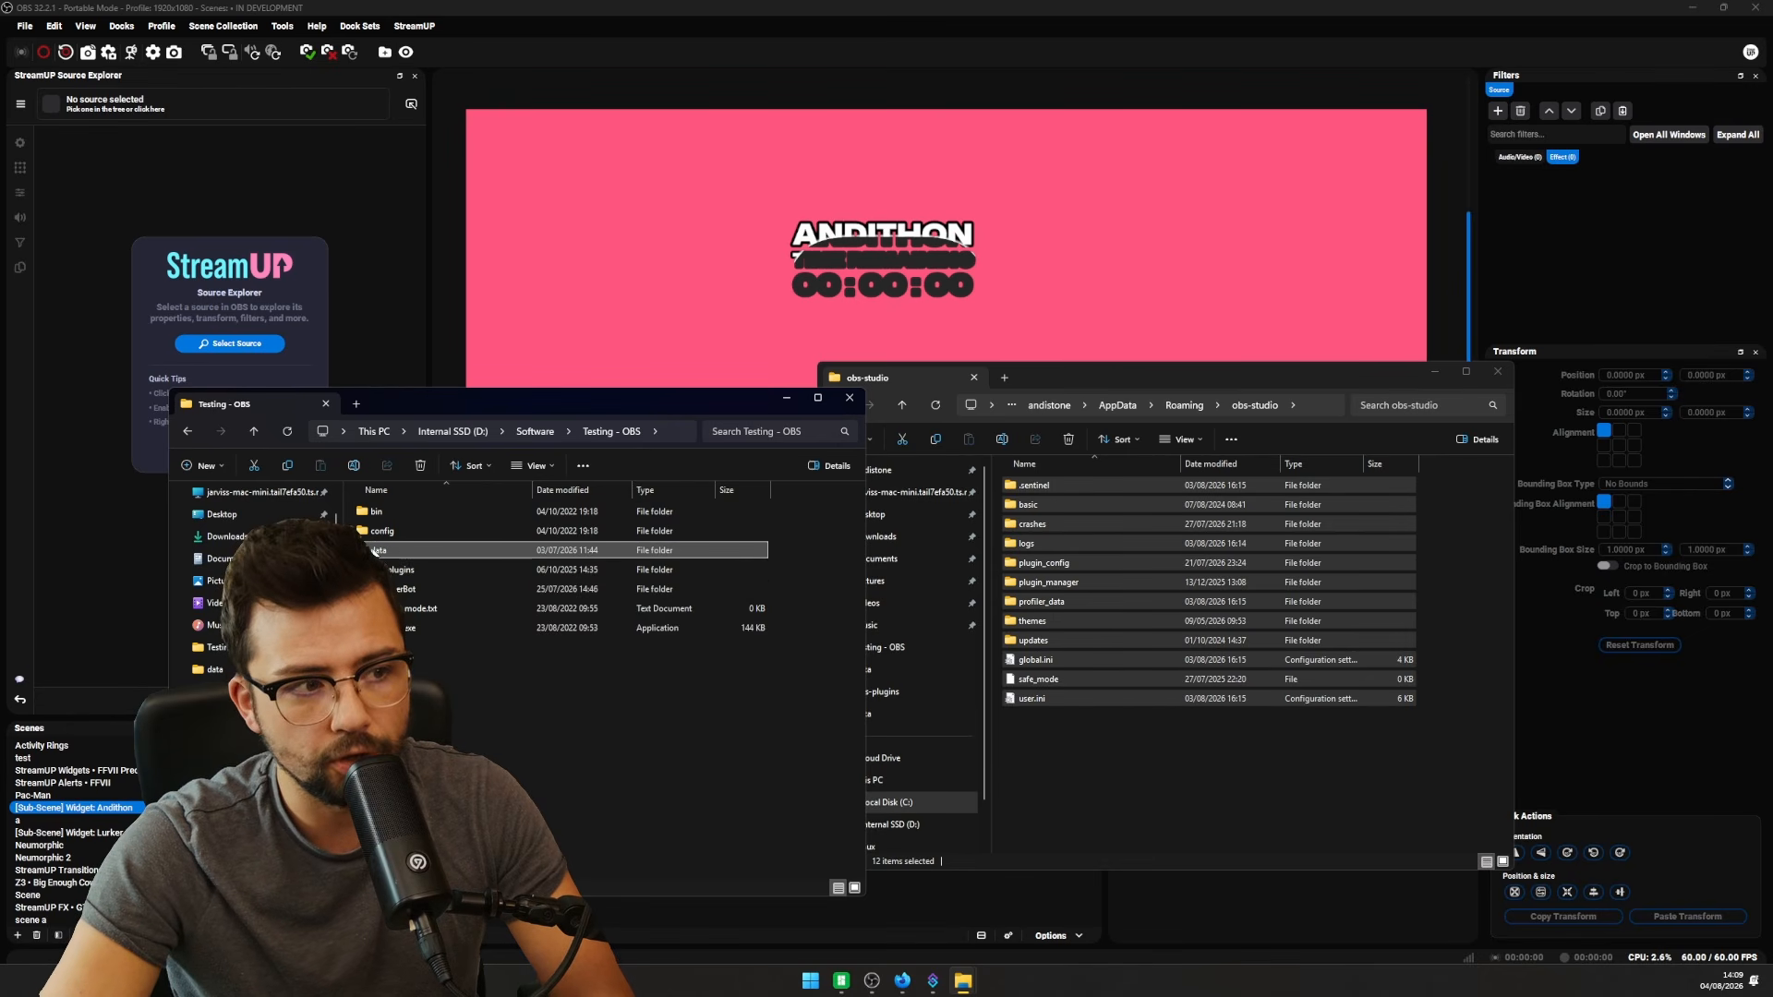
{"action": "left_click", "coordinate": [409, 589]}
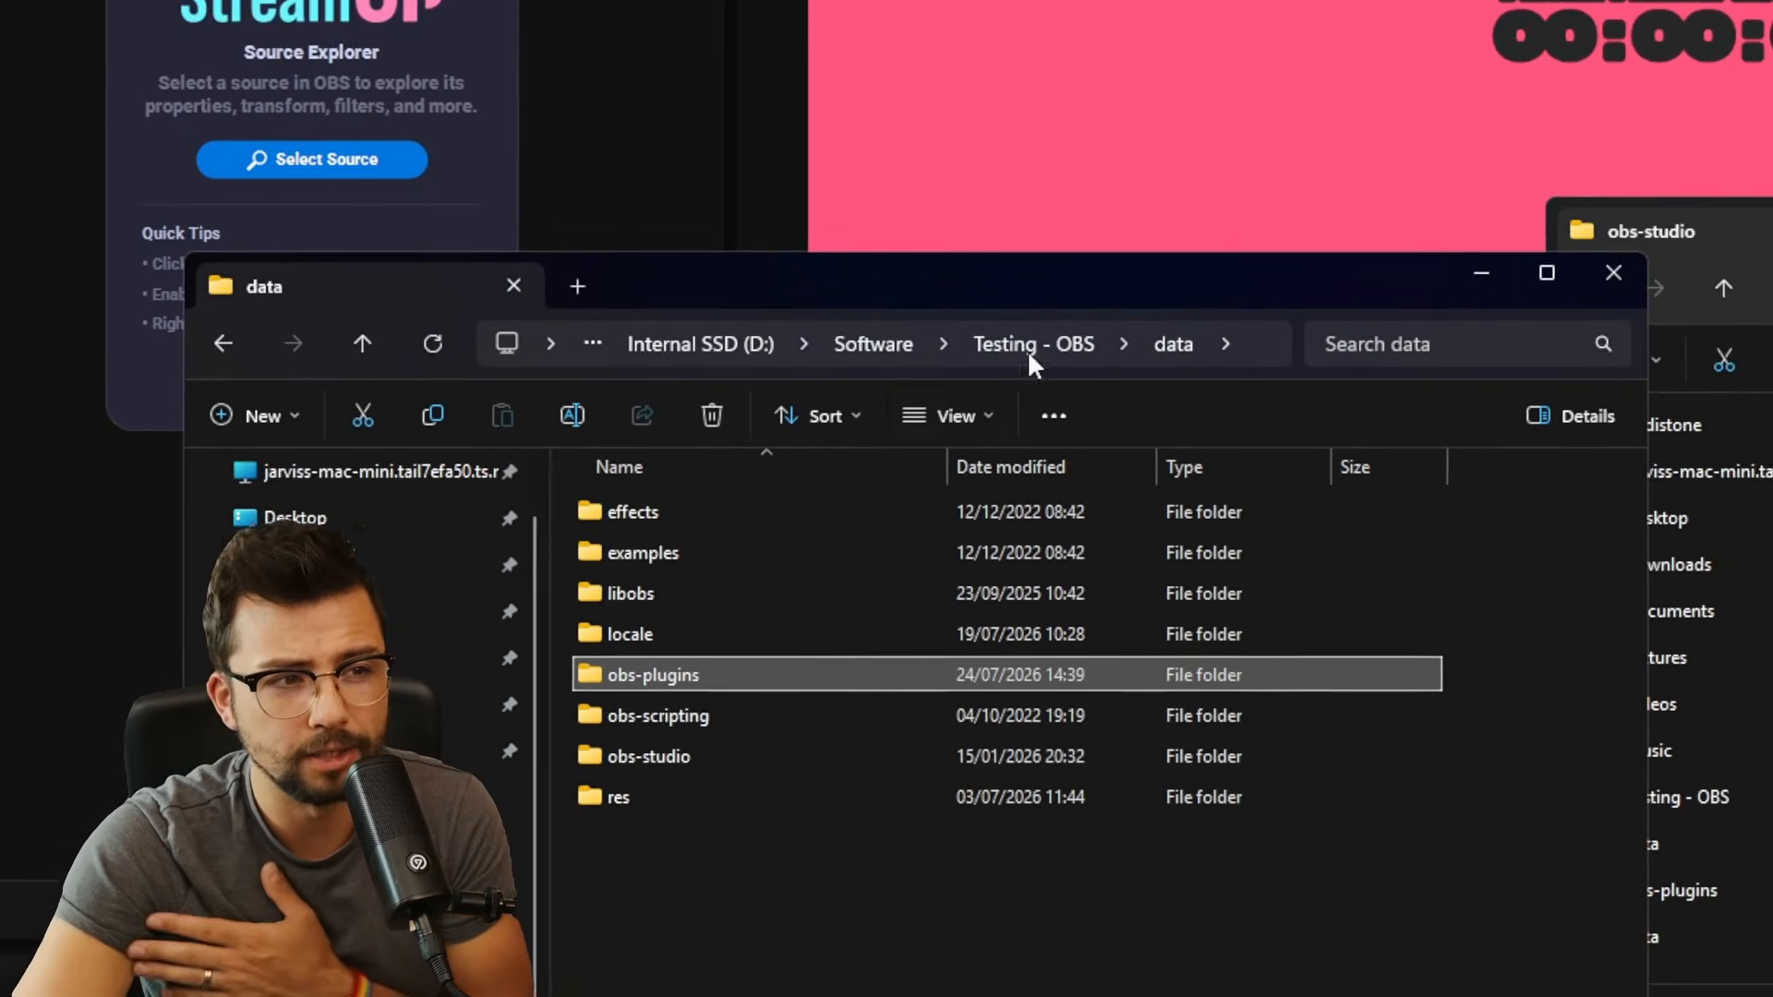
{"action": "left_click", "coordinate": [1110, 163]}
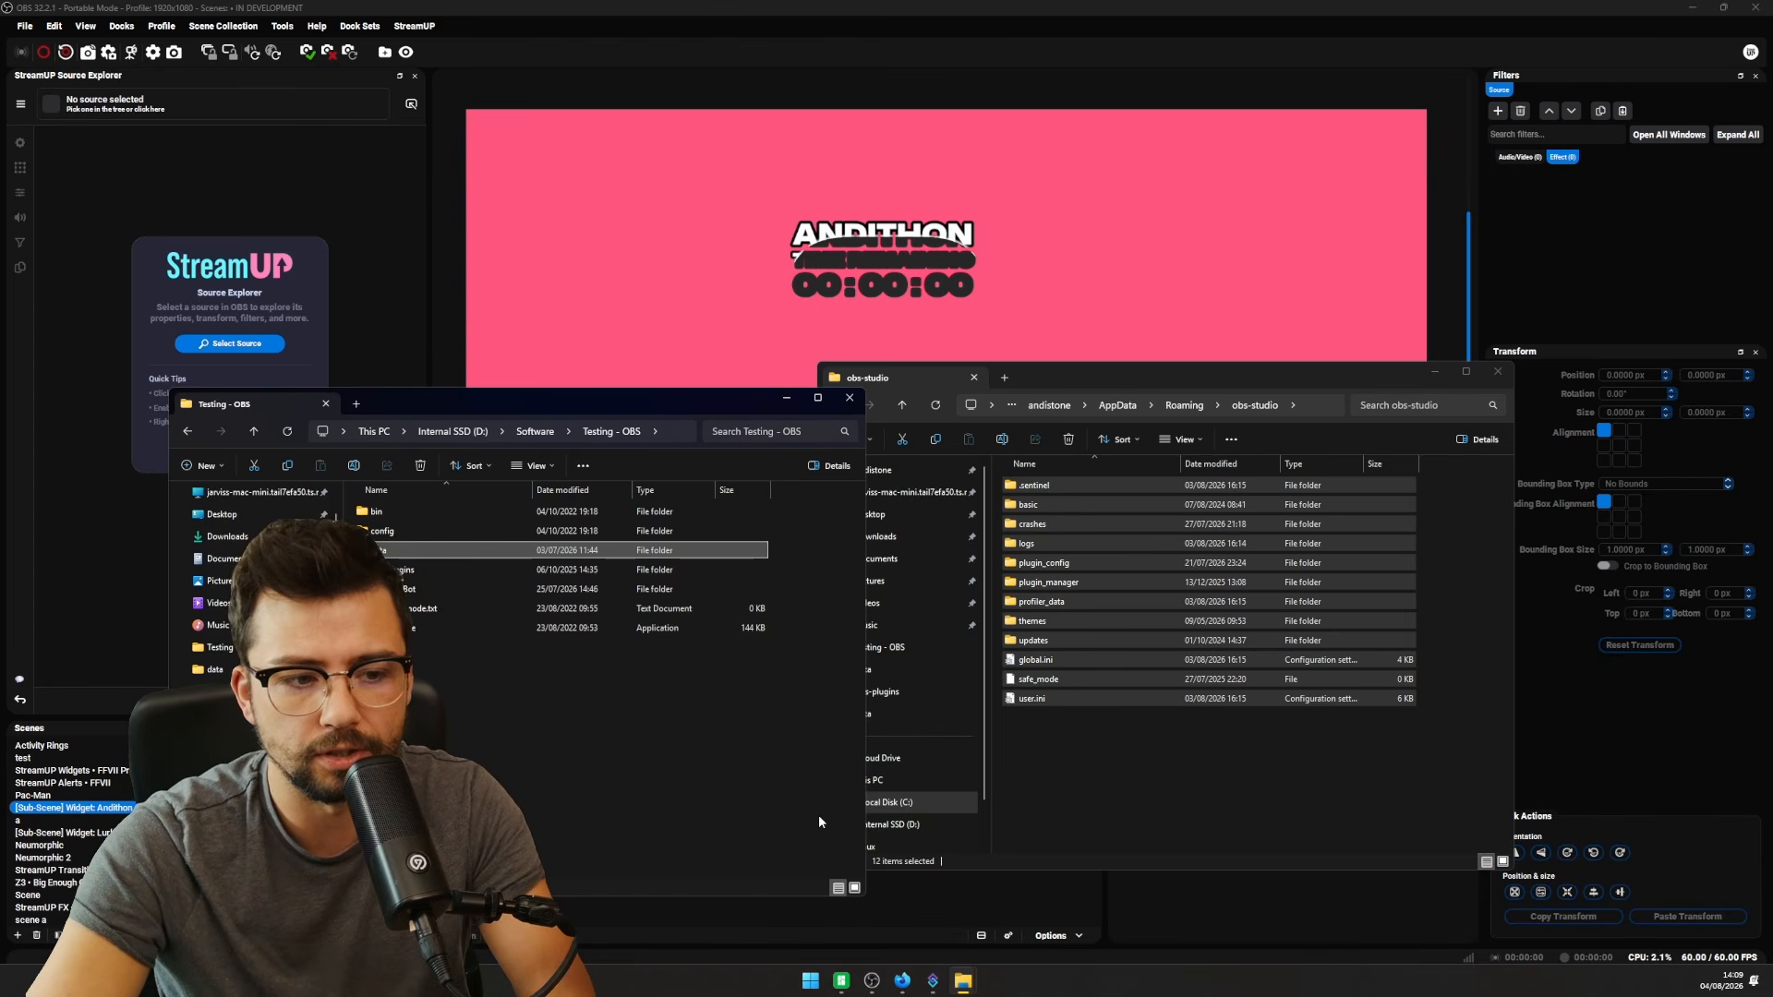
{"action": "left_click", "coordinate": [928, 830]}
{"action": "double_click", "coordinate": [1053, 621]}
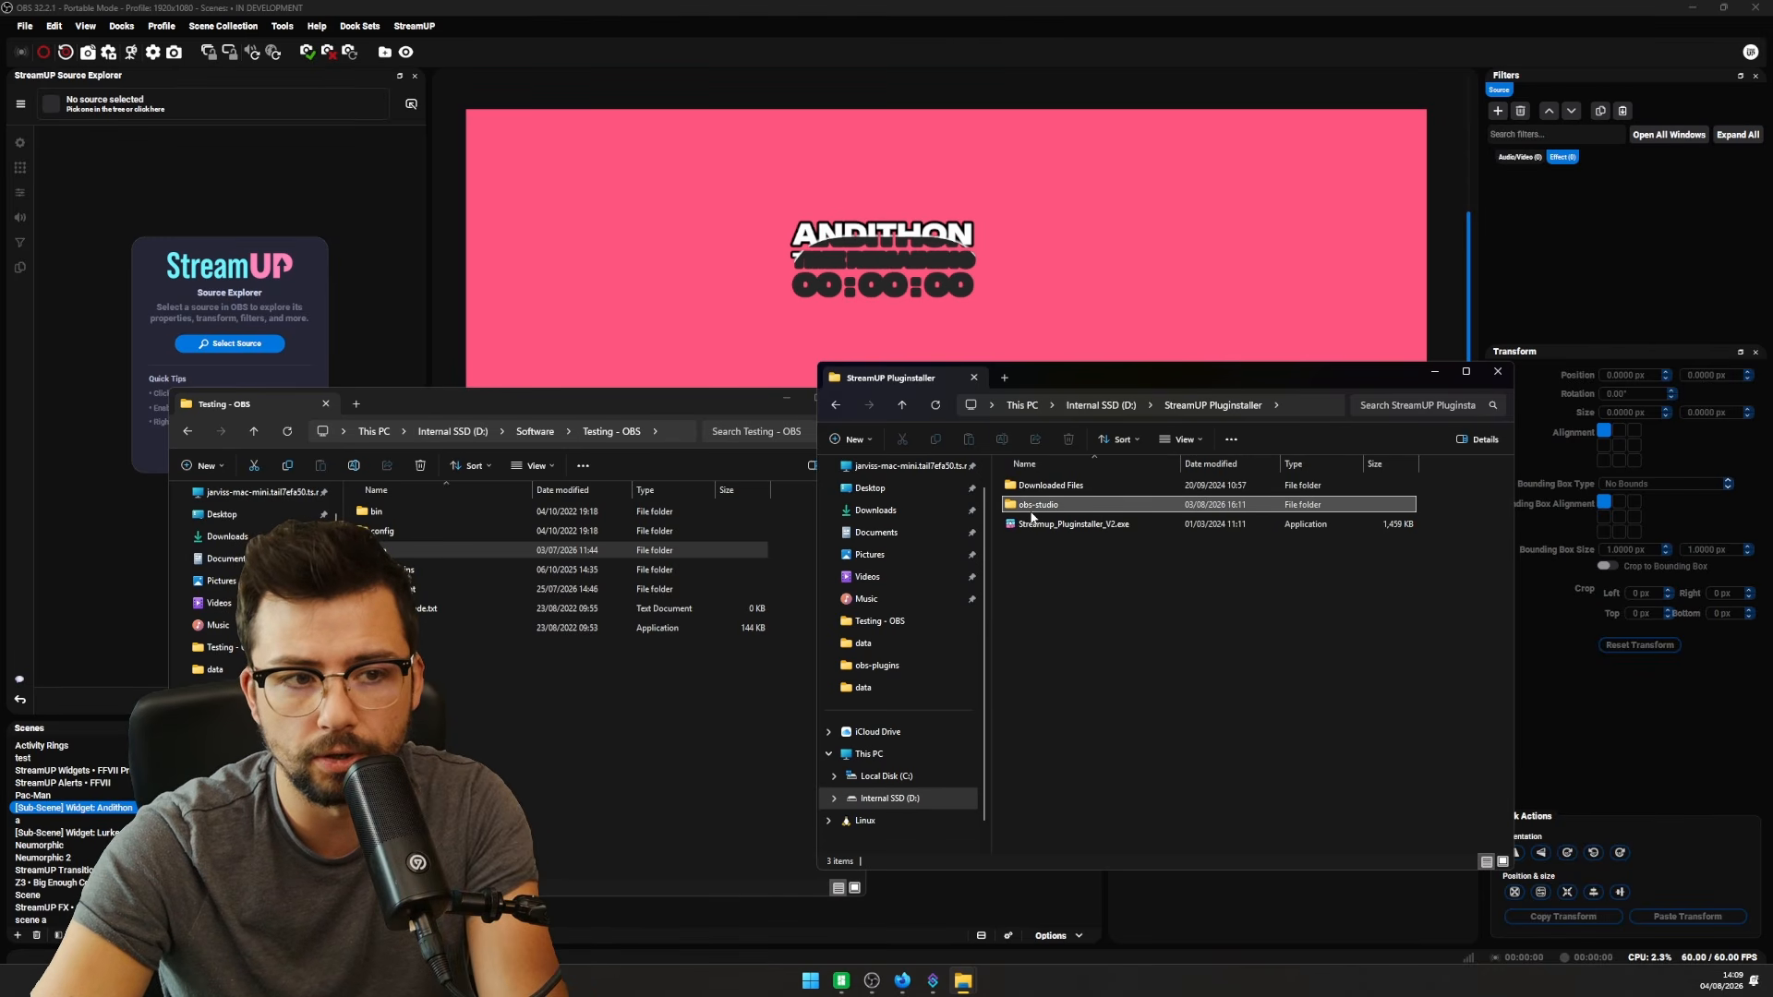
- Delete the old obs-studio folder, run Streamup_Pluginstaller_V2.exe and review its 133-plugin list
{"action": "key", "text": "Delete"}
{"action": "left_click", "coordinate": [1074, 509]}
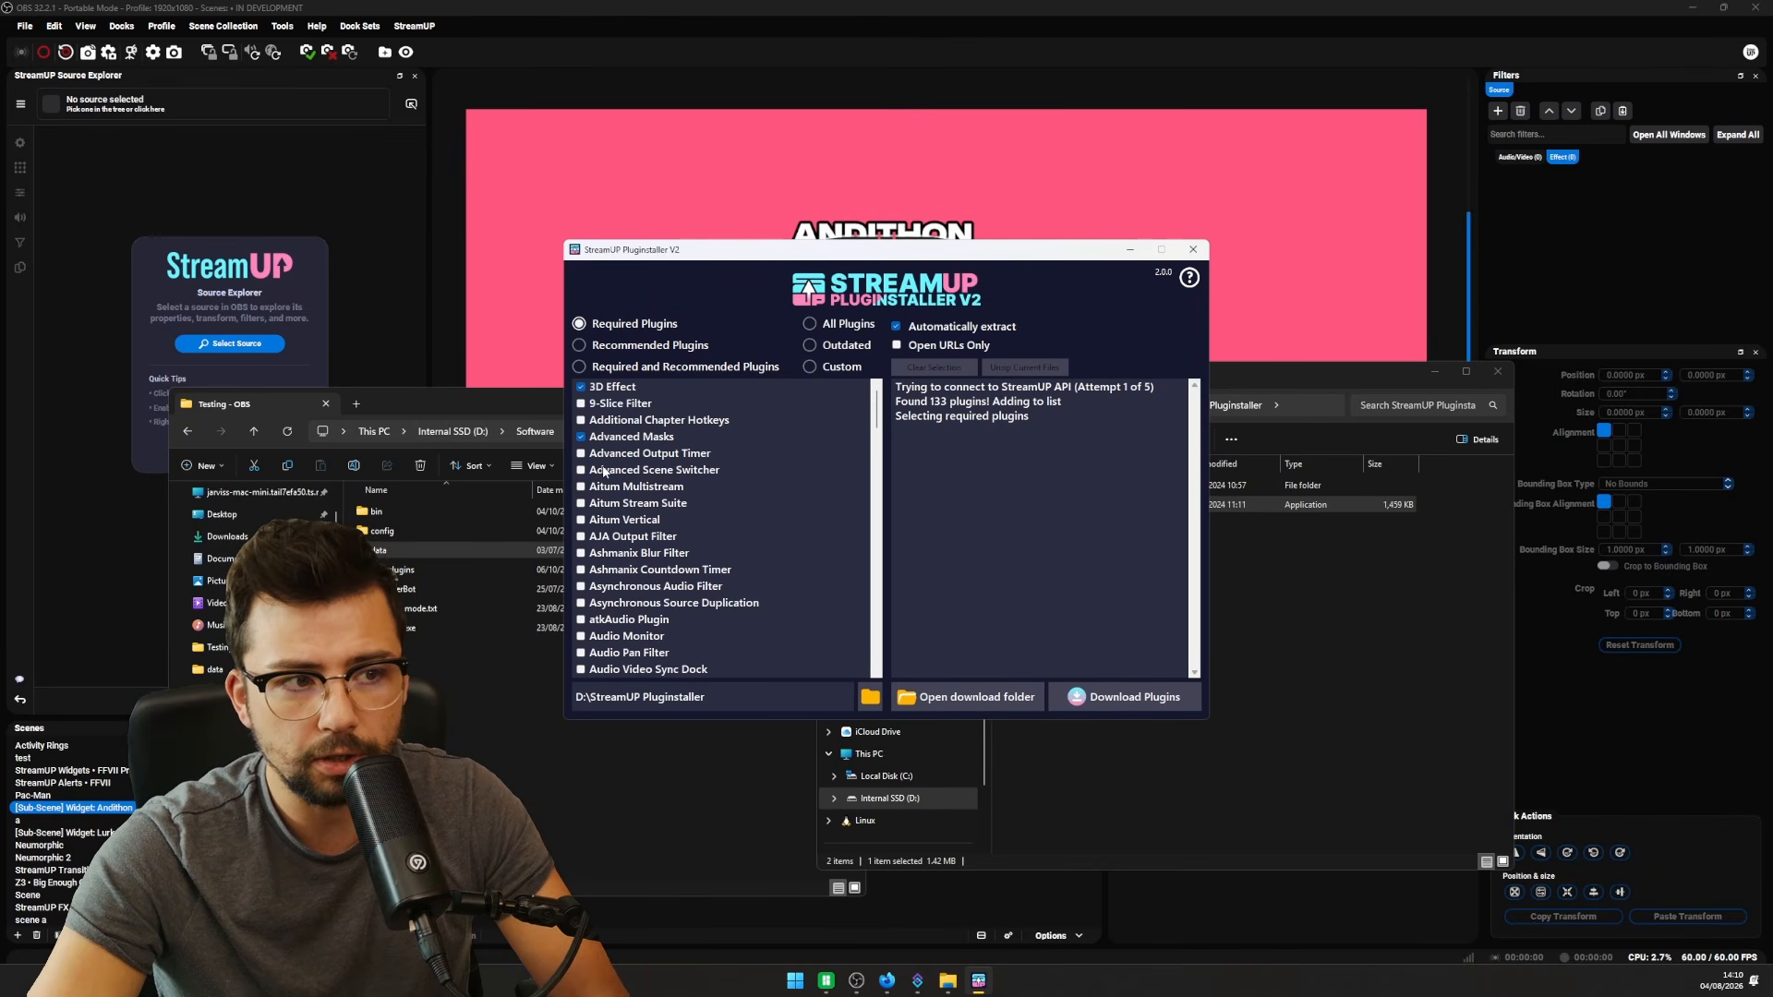
{"action": "scroll", "coordinate": [603, 472], "scroll_direction": "down", "scroll_amount": 20}
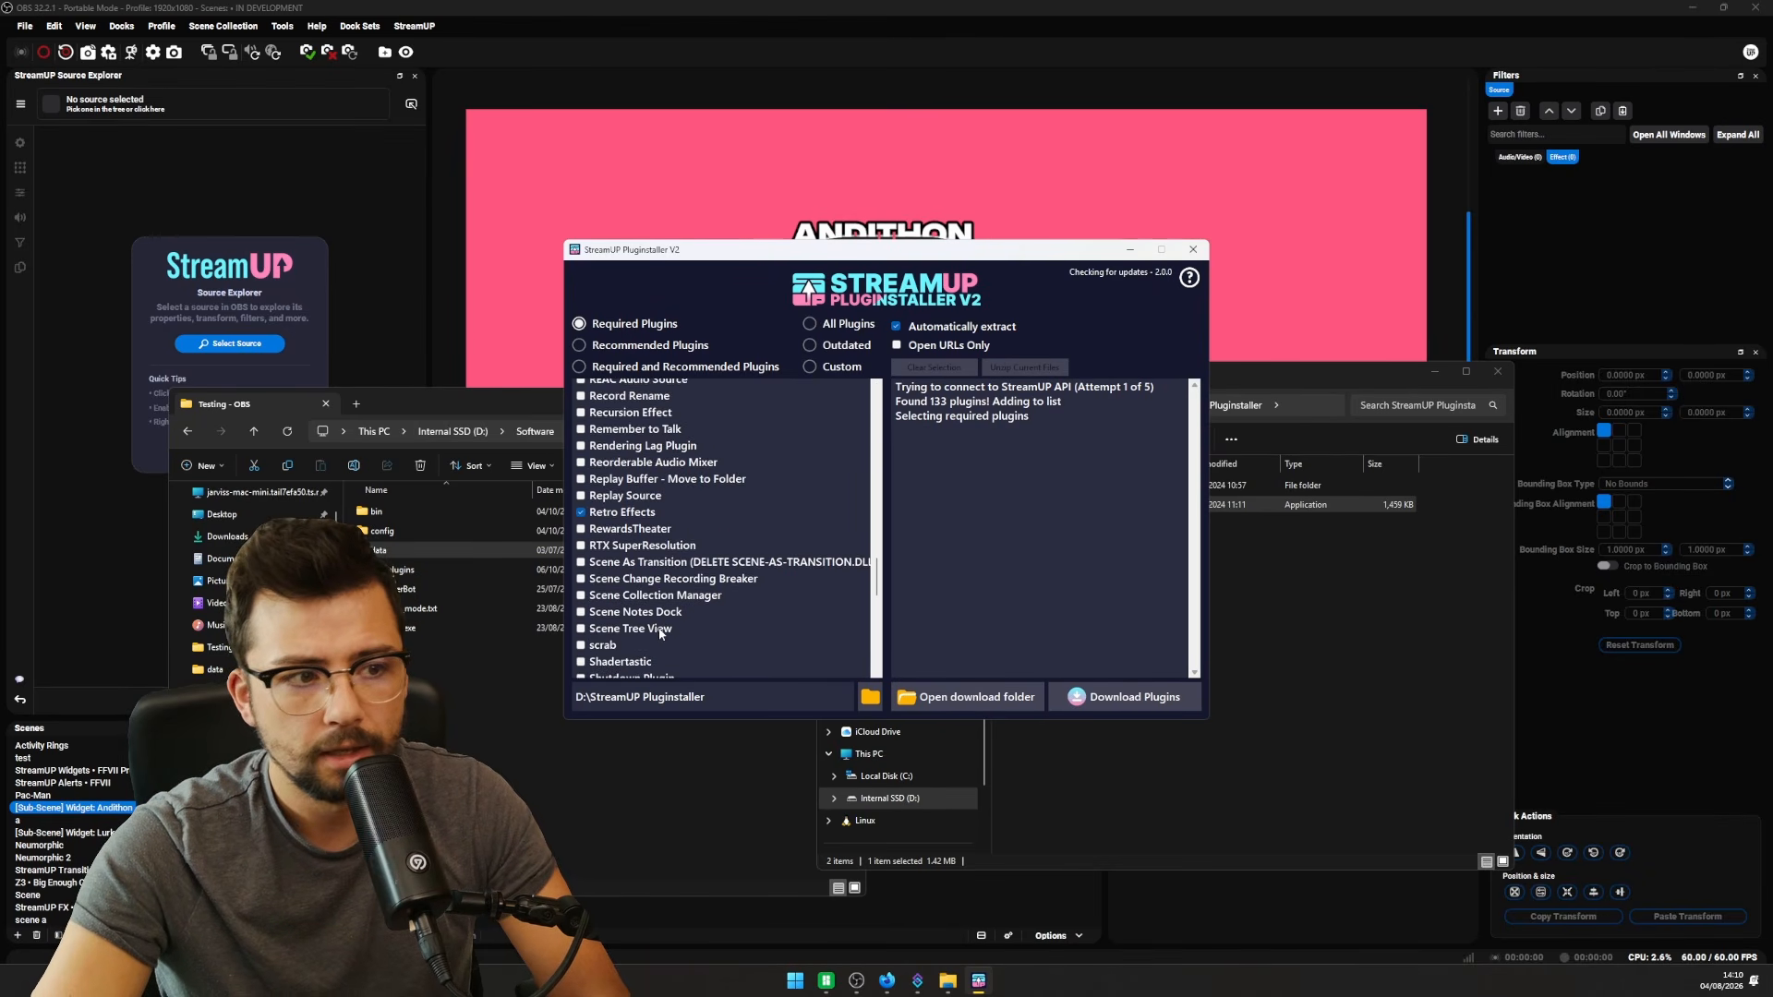
{"action": "scroll", "coordinate": [661, 633], "scroll_direction": "down", "scroll_amount": 5}
{"action": "scroll", "coordinate": [660, 628], "scroll_direction": "up", "scroll_amount": 15}
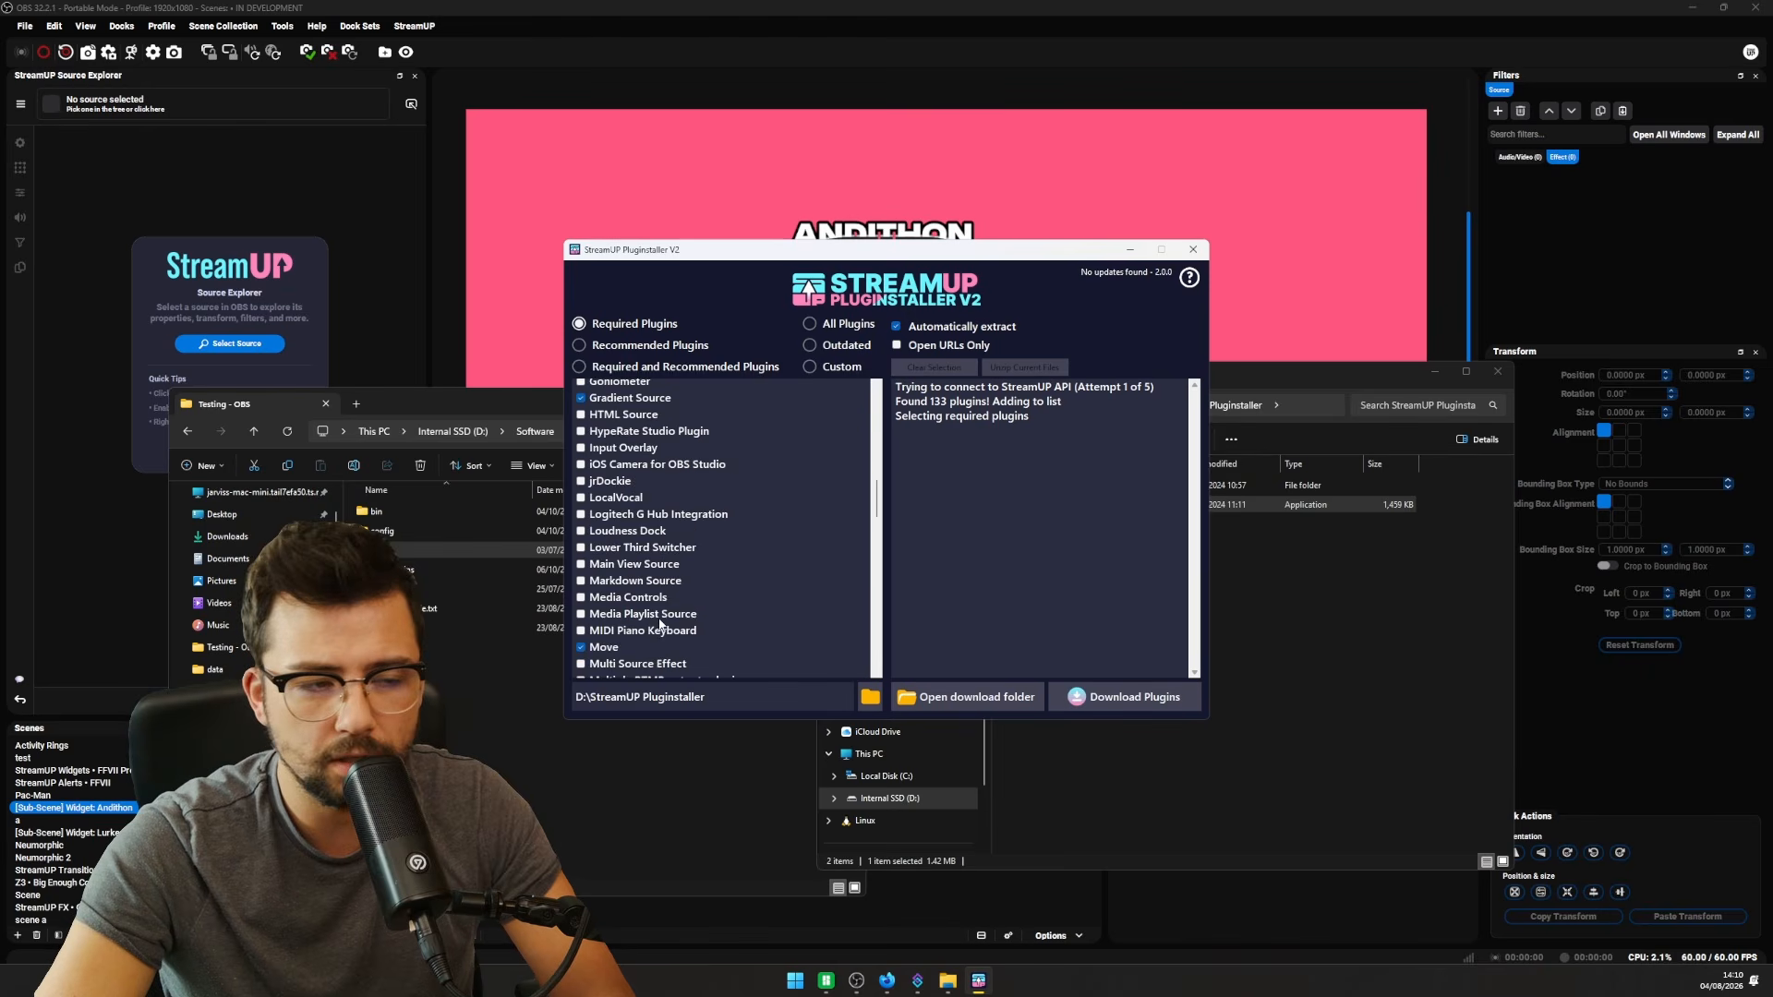
{"action": "scroll", "coordinate": [660, 626], "scroll_direction": "up", "scroll_amount": 15}
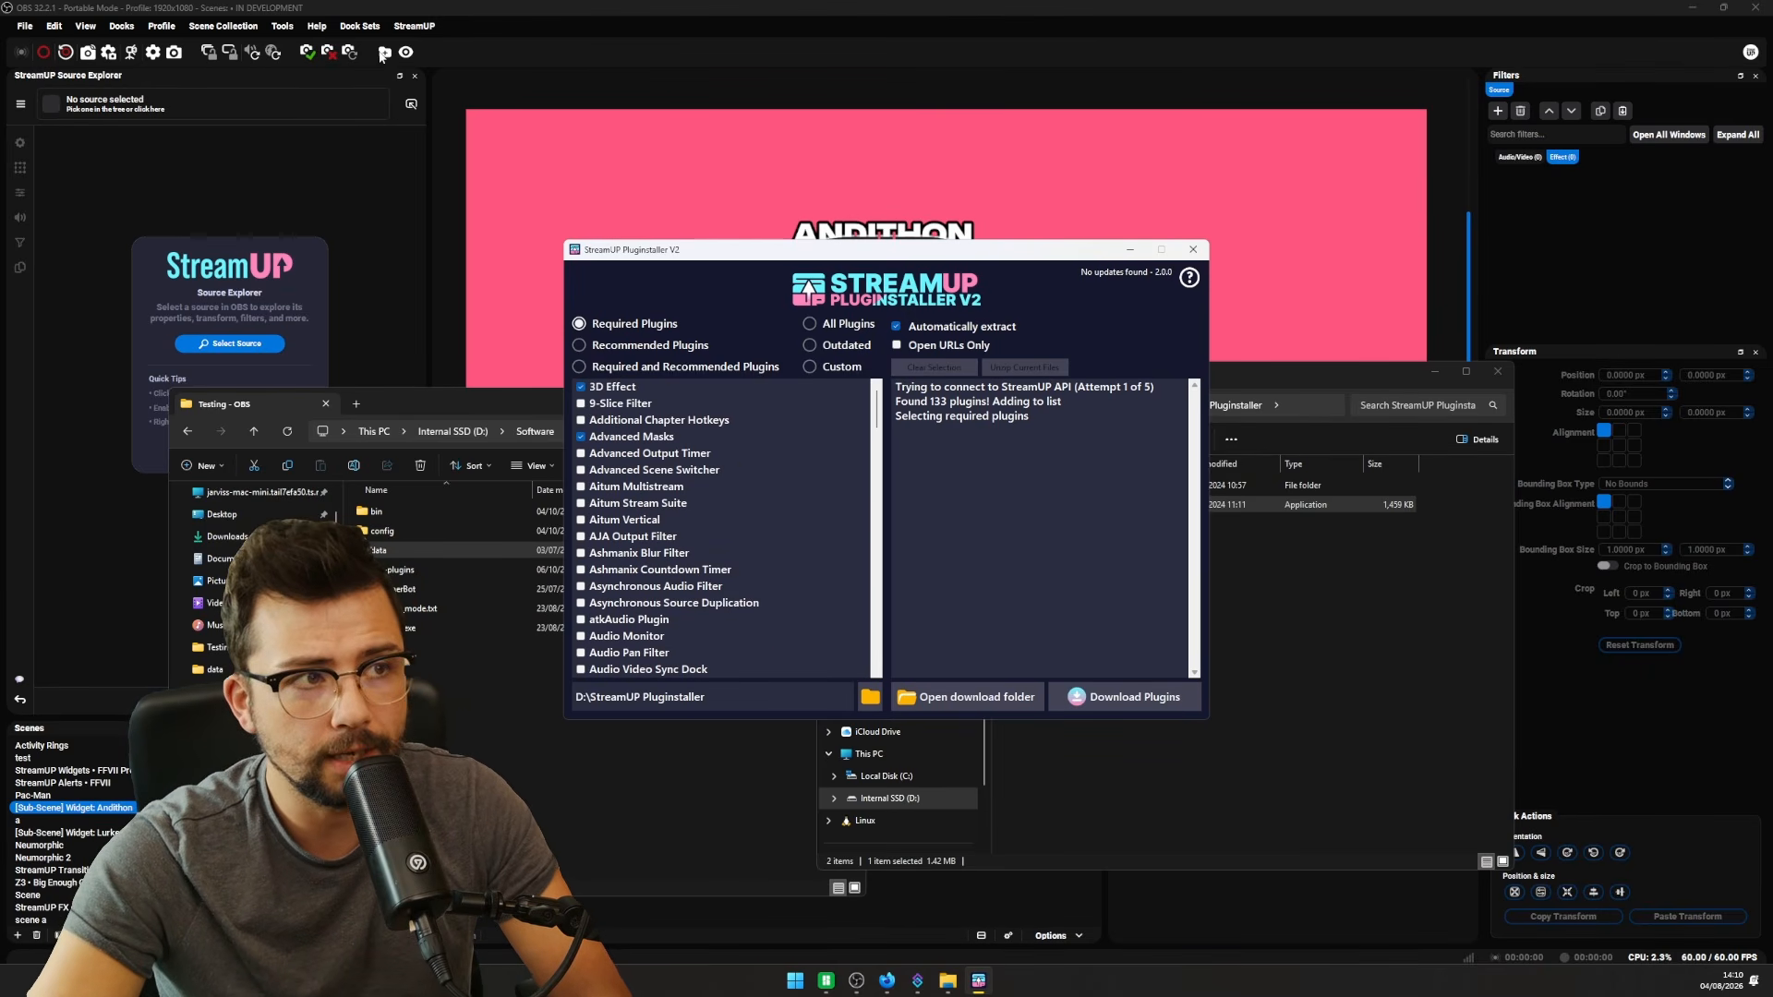
{"action": "left_click", "coordinate": [415, 26]}
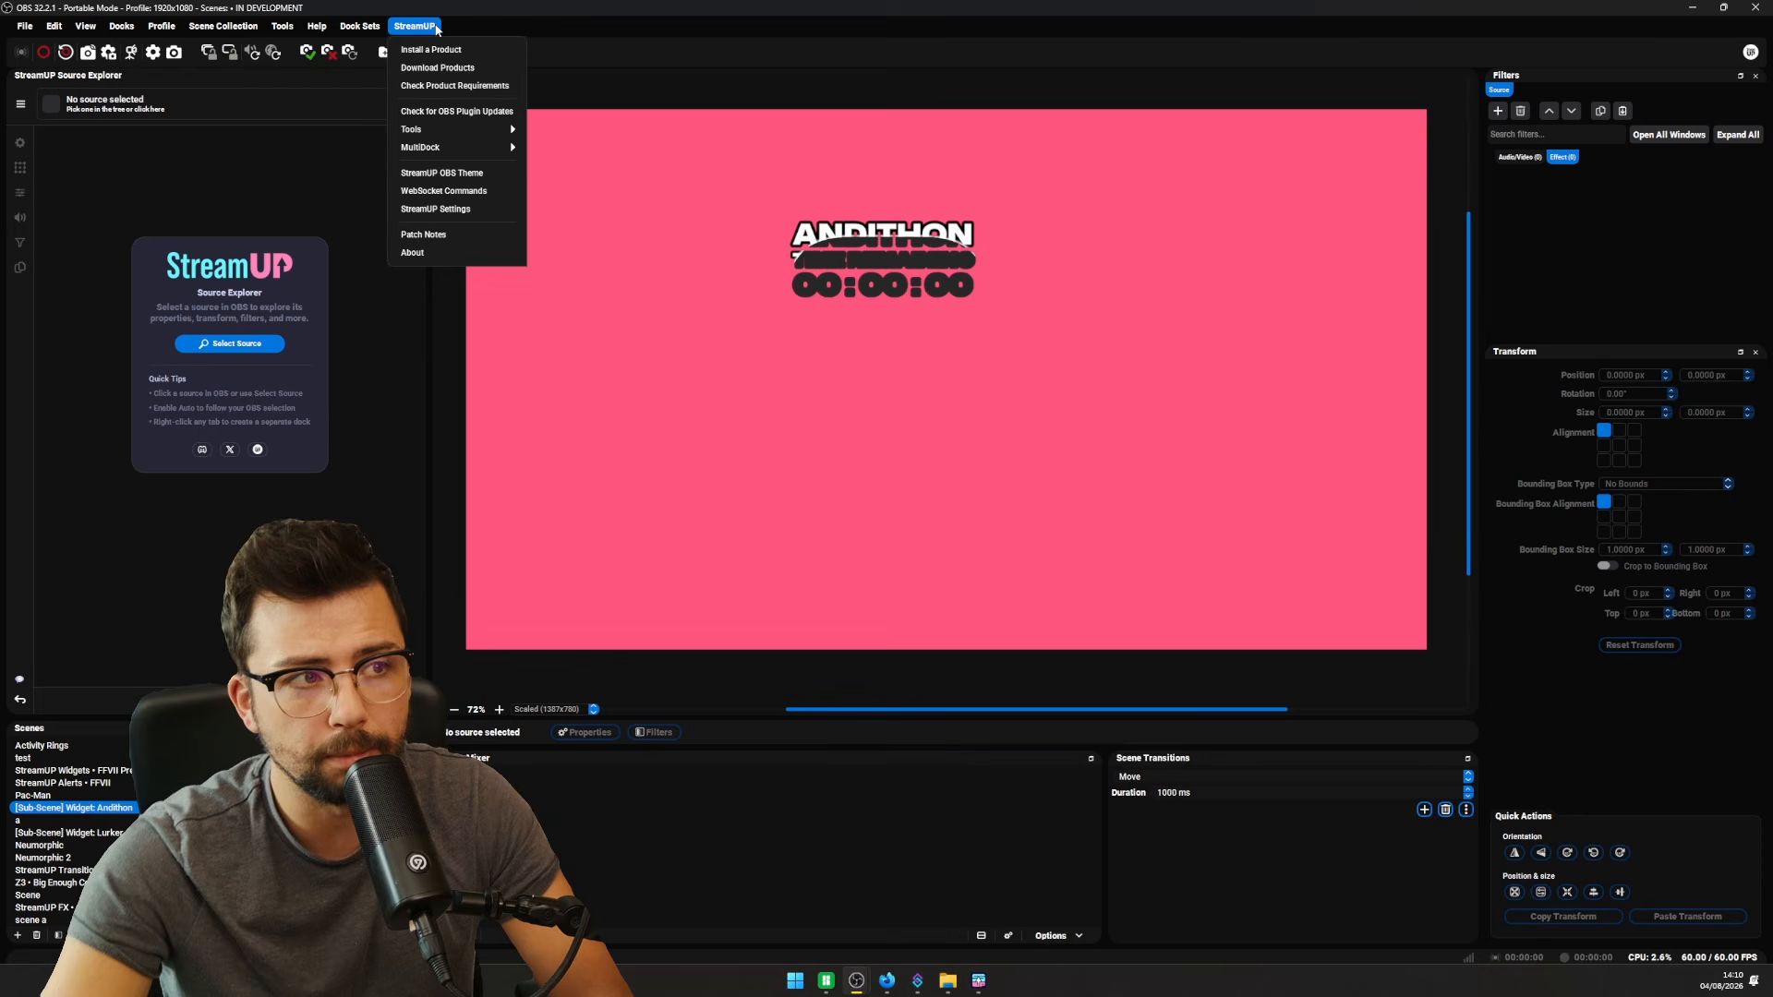
- Check for outdated OBS plugins and have the Pluginstaller download and extract the 12 outdated ones
{"action": "left_click", "coordinate": [451, 113]}
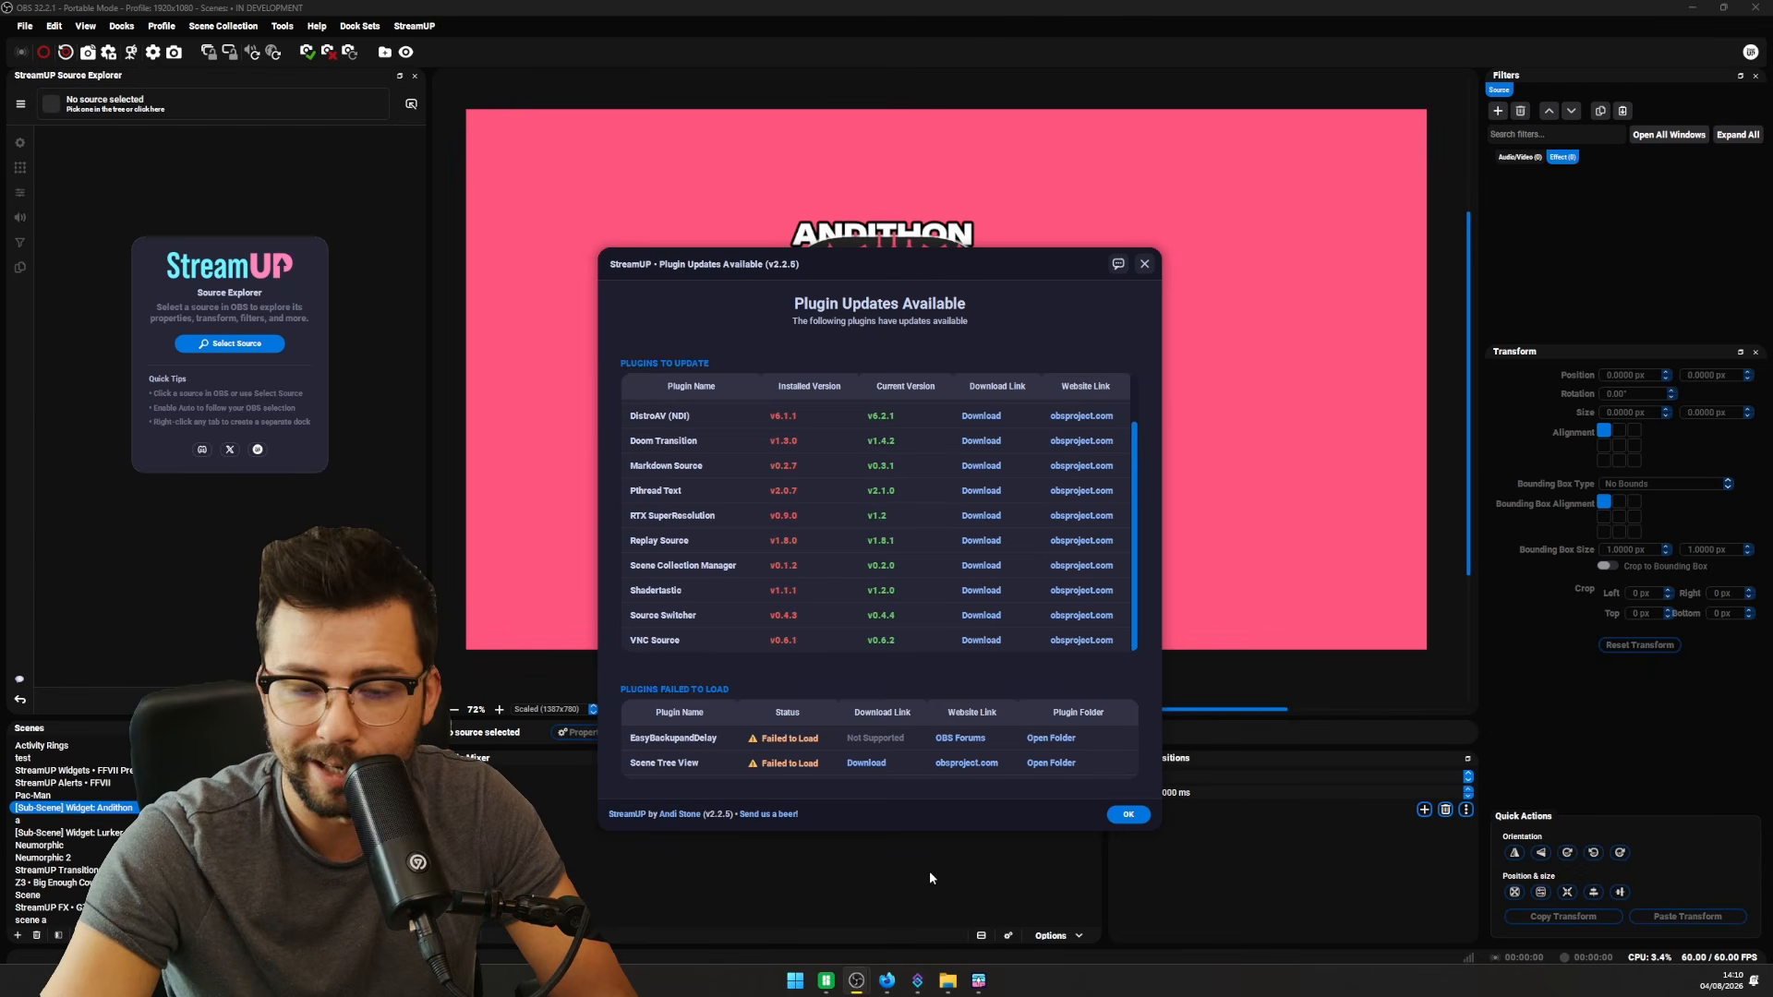
{"action": "left_click", "coordinate": [1137, 270]}
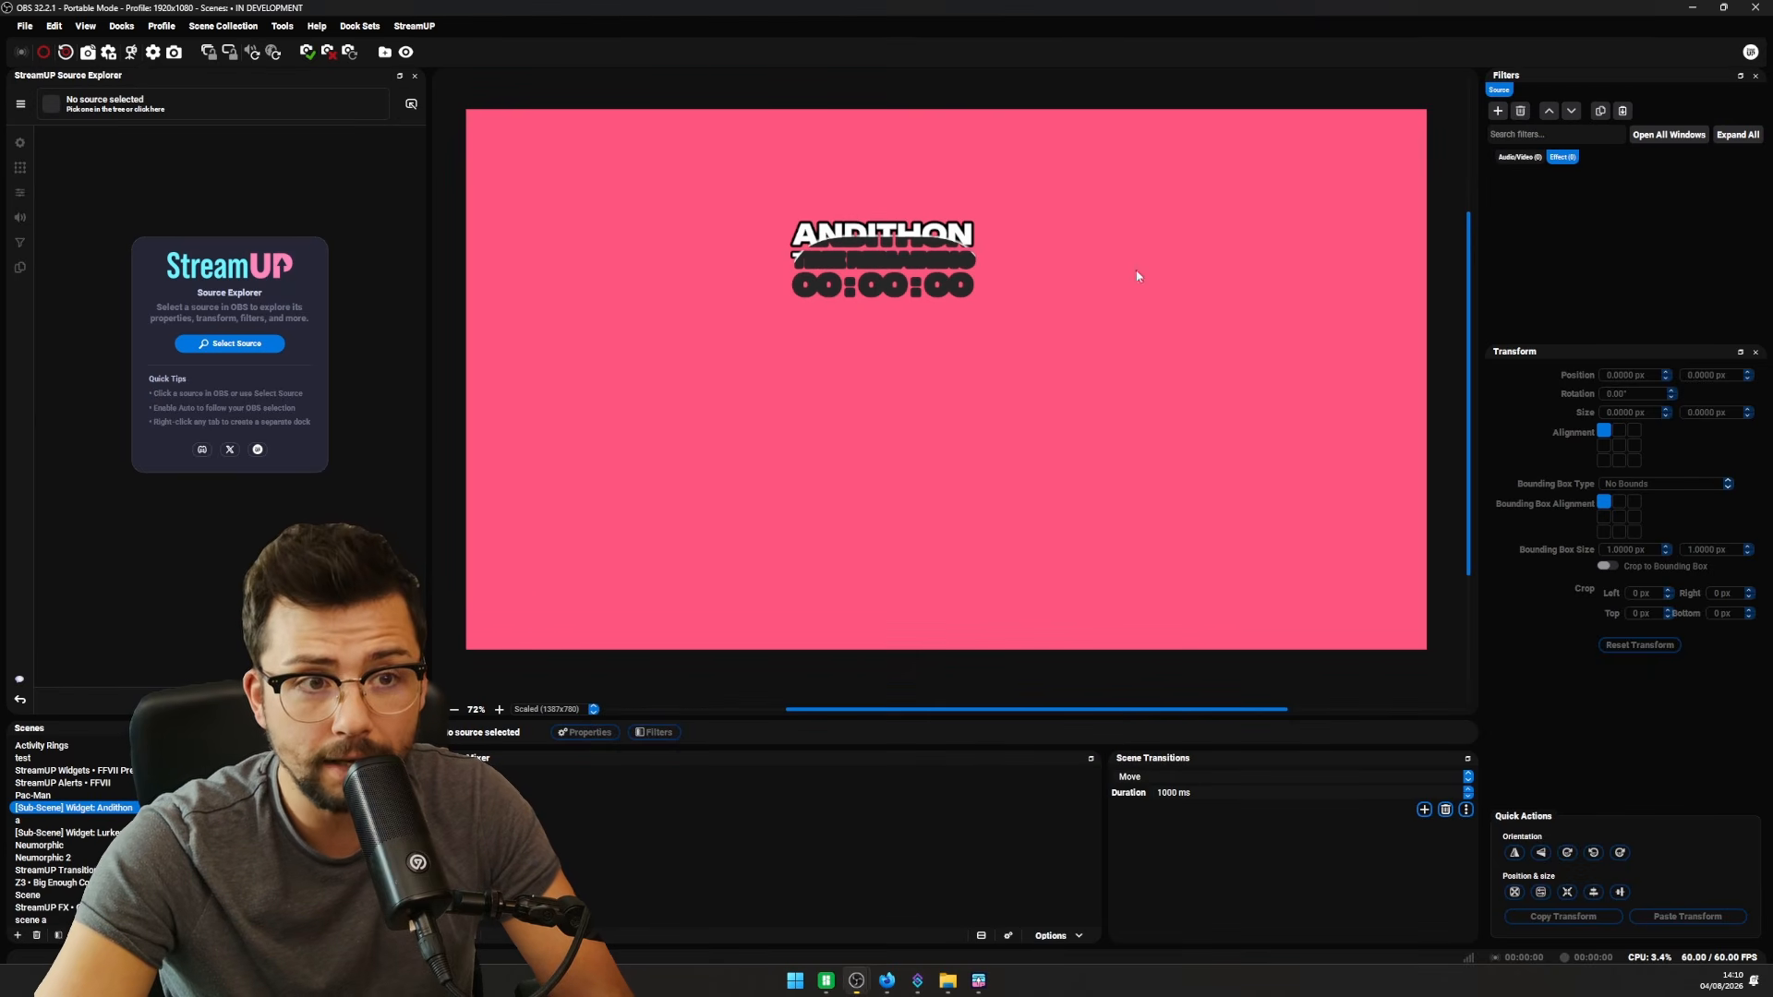
{"action": "left_click", "coordinate": [981, 976]}
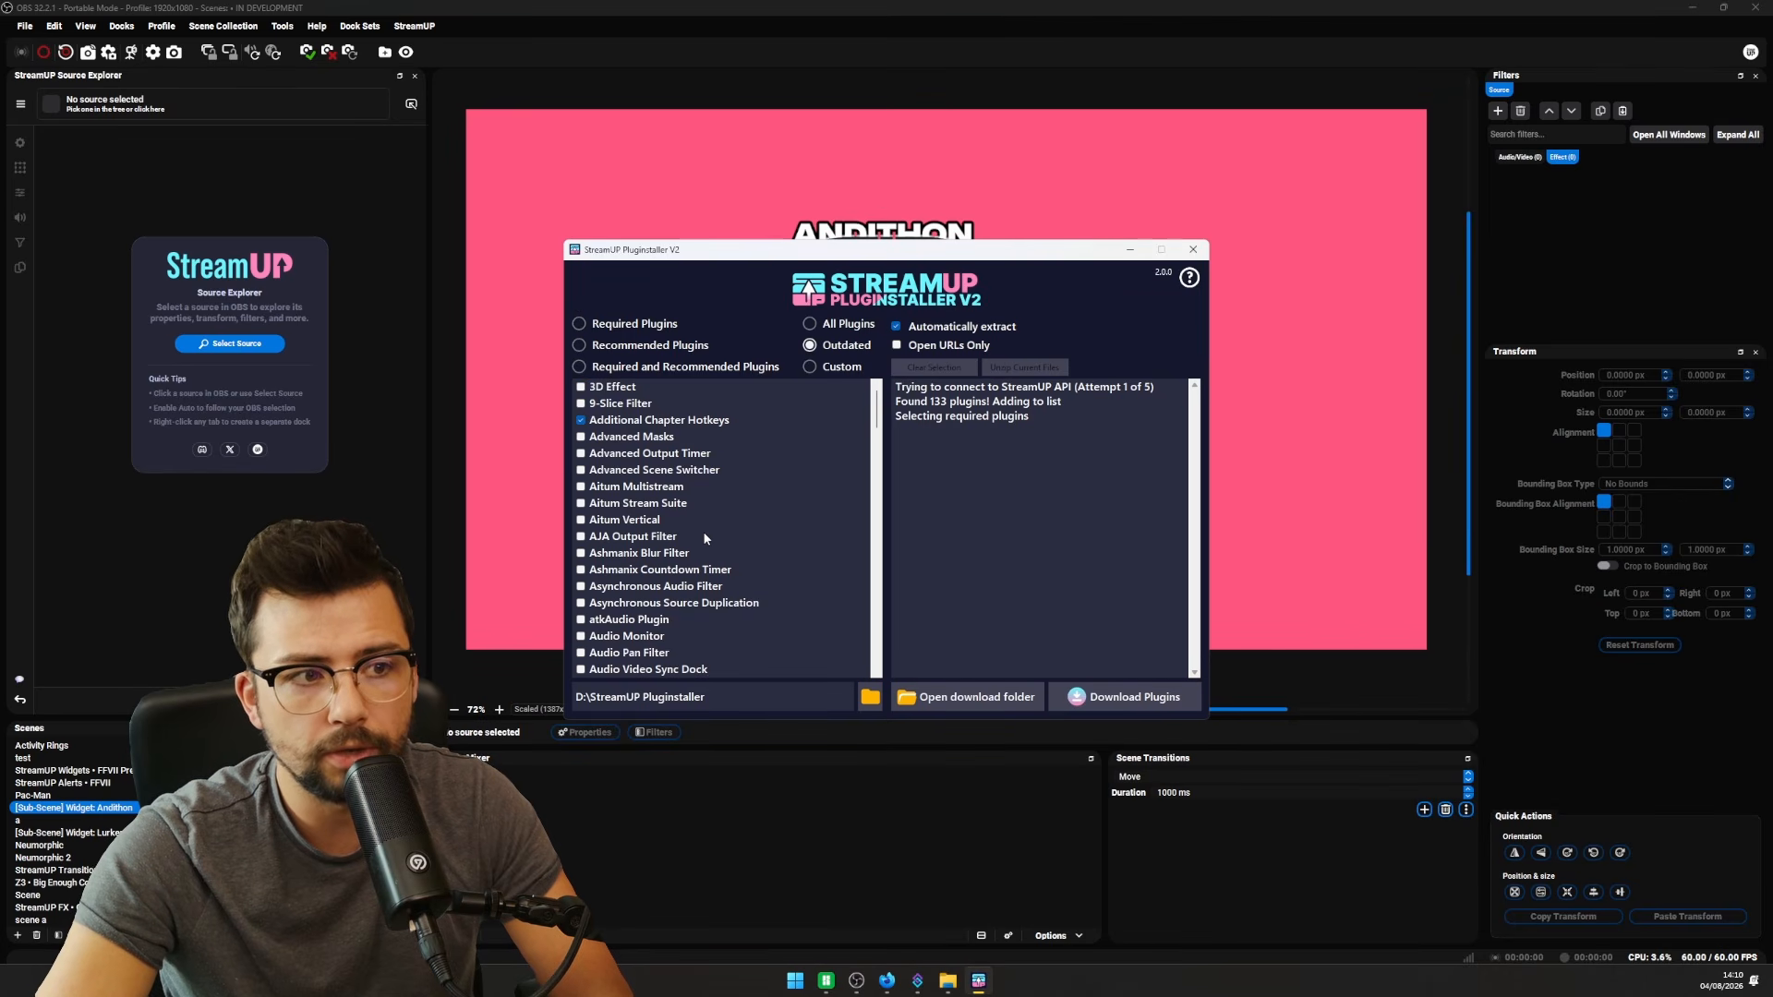
{"action": "scroll", "coordinate": [705, 536], "scroll_direction": "down", "scroll_amount": 20}
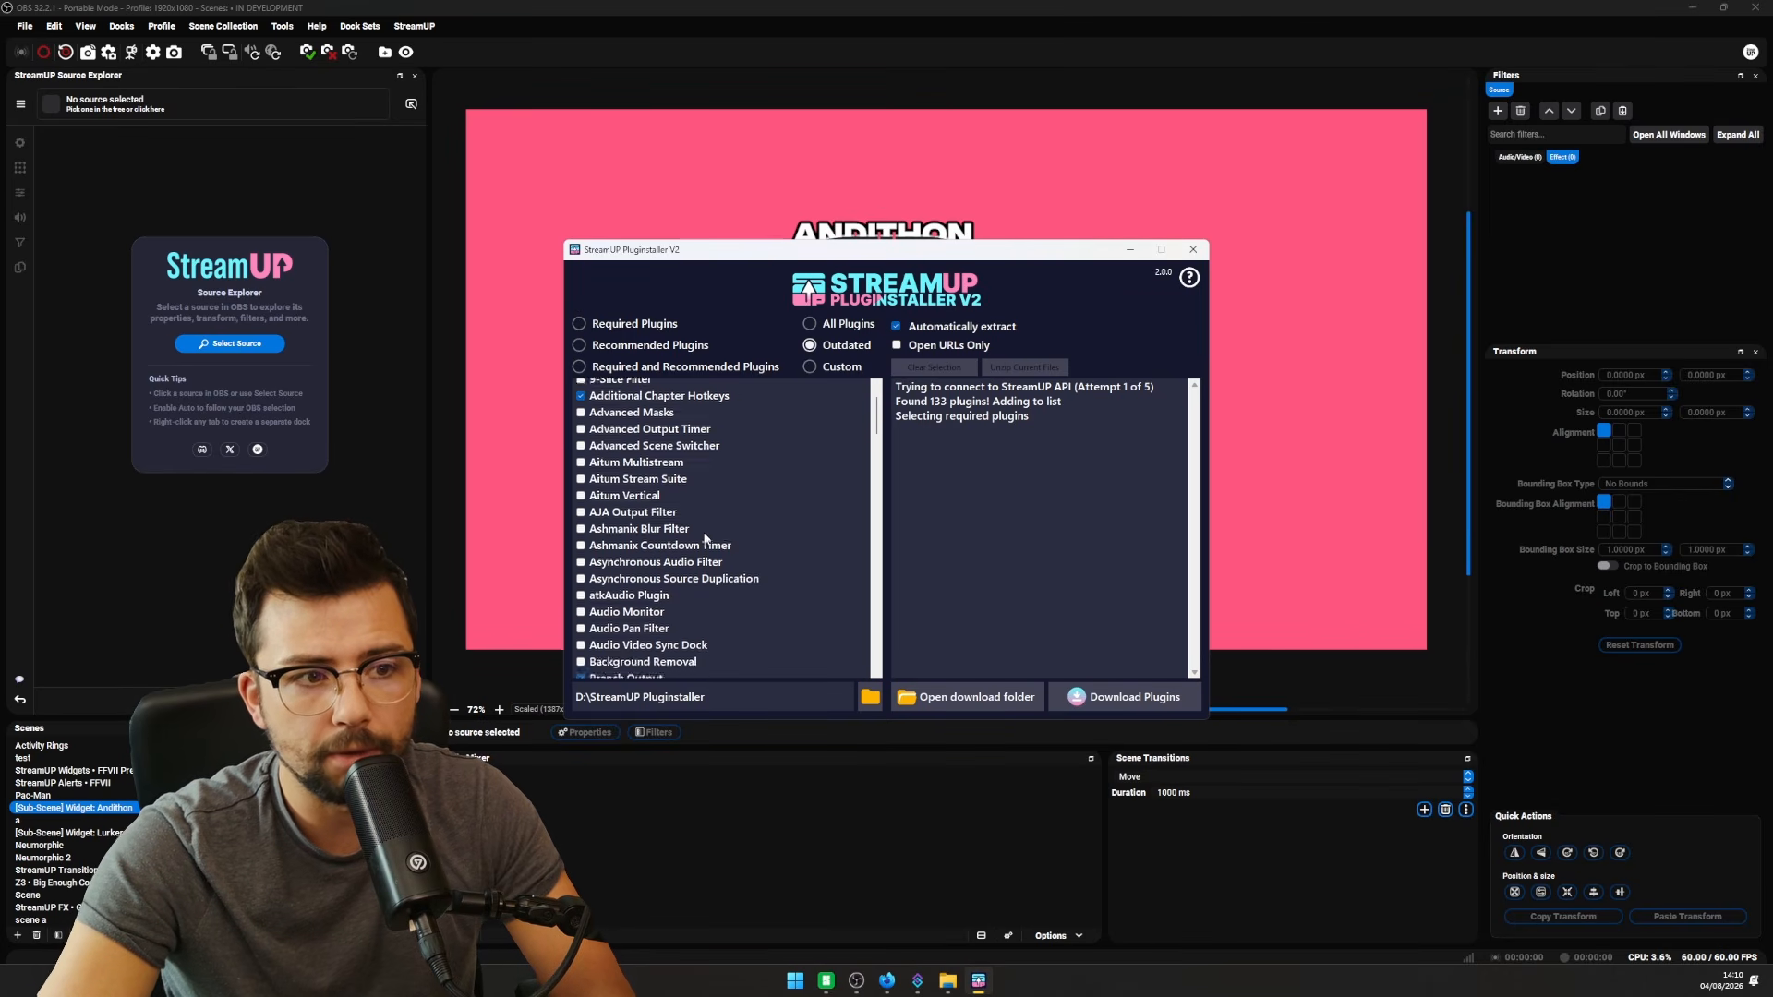
{"action": "left_click", "coordinate": [1134, 699]}
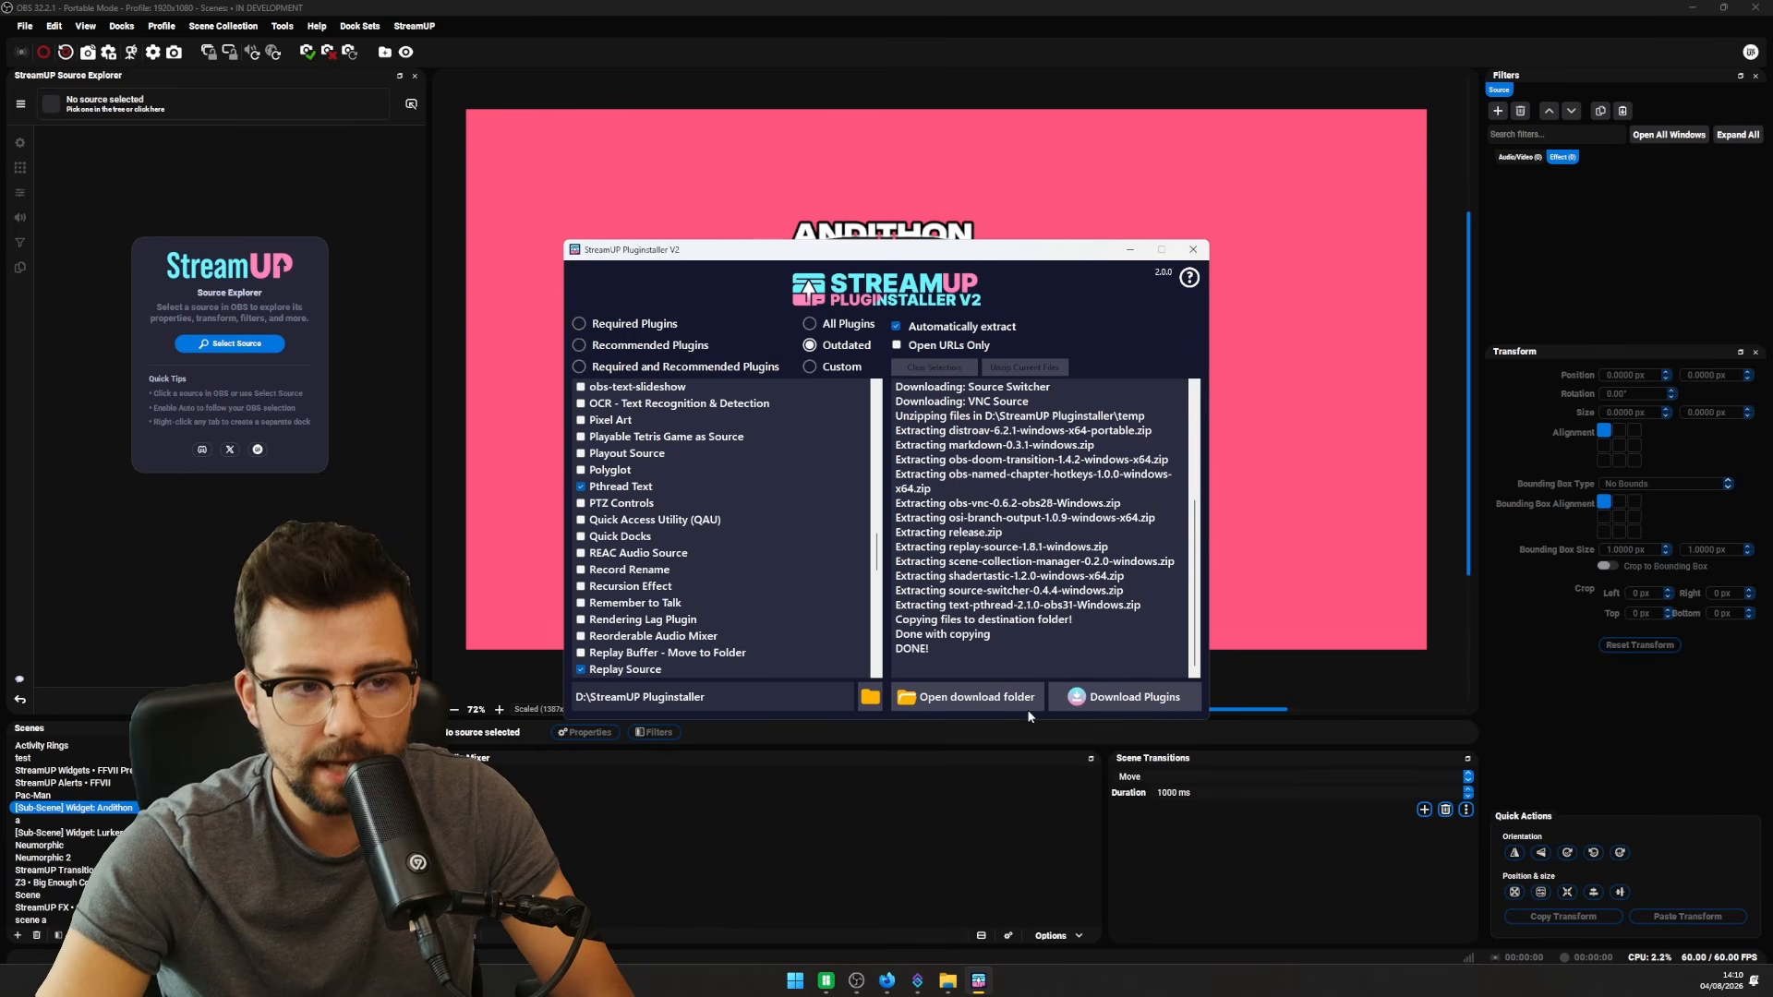
{"action": "mouse_move", "coordinate": [951, 990]}
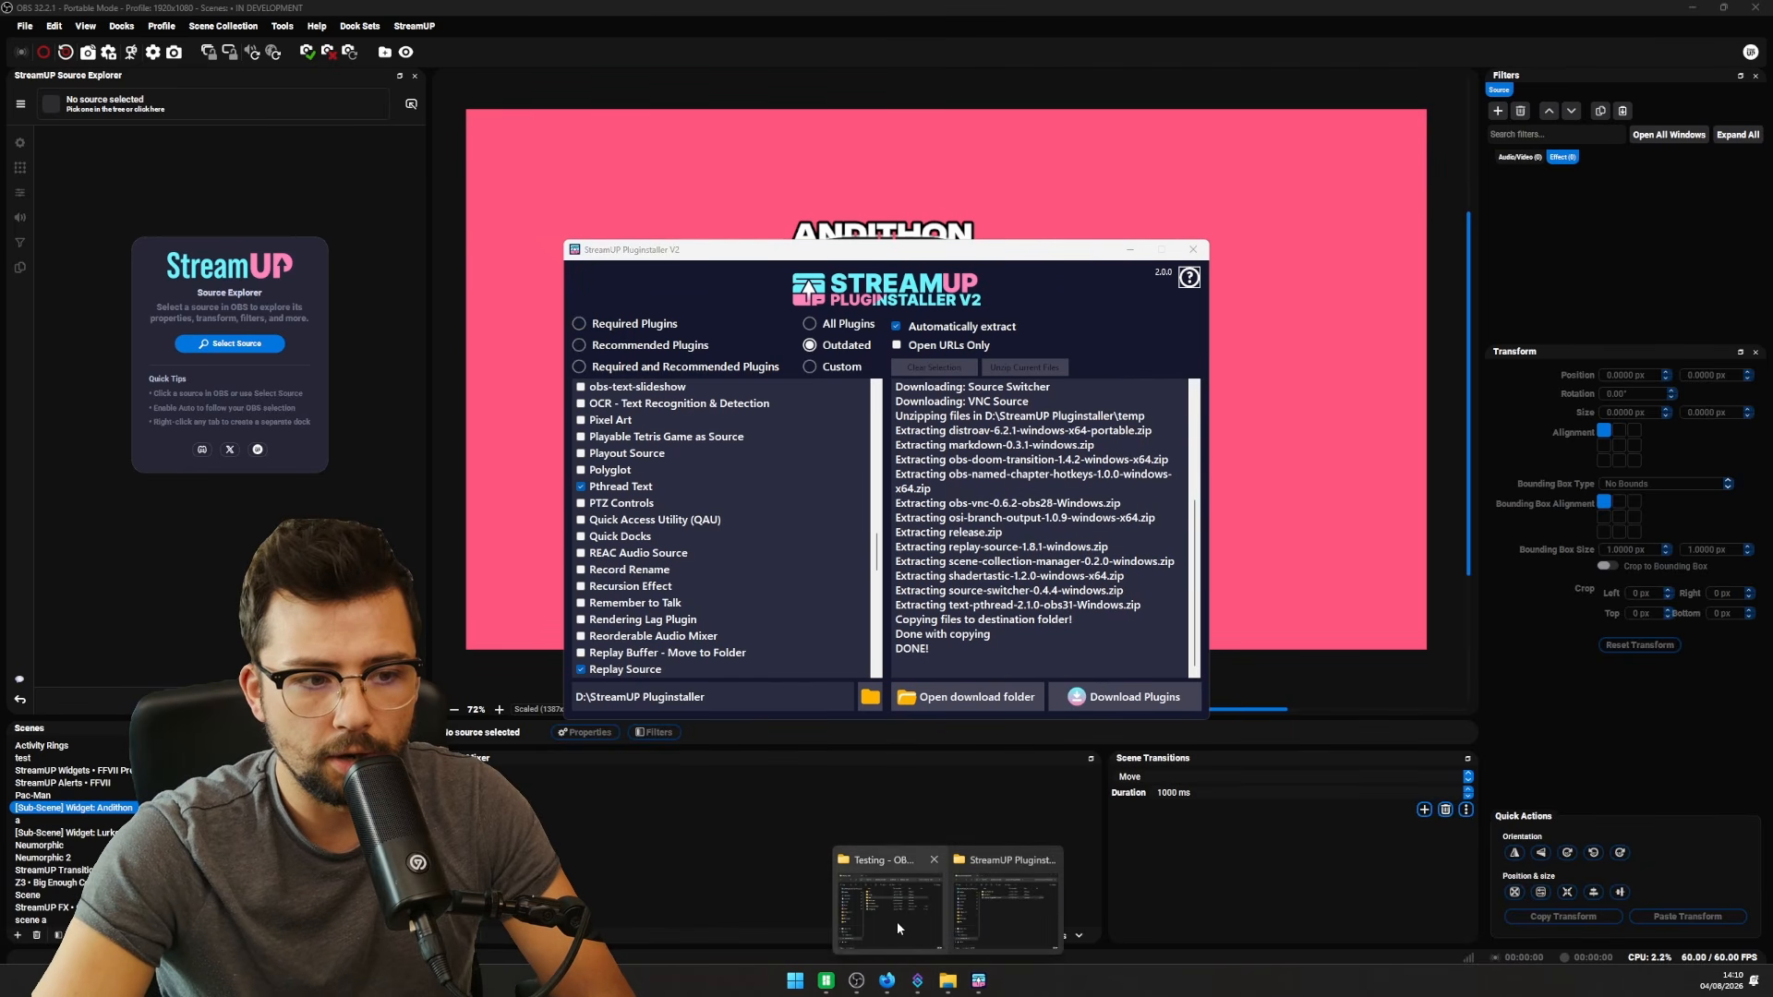
{"action": "left_click", "coordinate": [899, 928]}
- Copy the downloaded data and obs-plugins folders into Testing - OBS, then close both Explorer windows
{"action": "left_click", "coordinate": [1005, 909]}
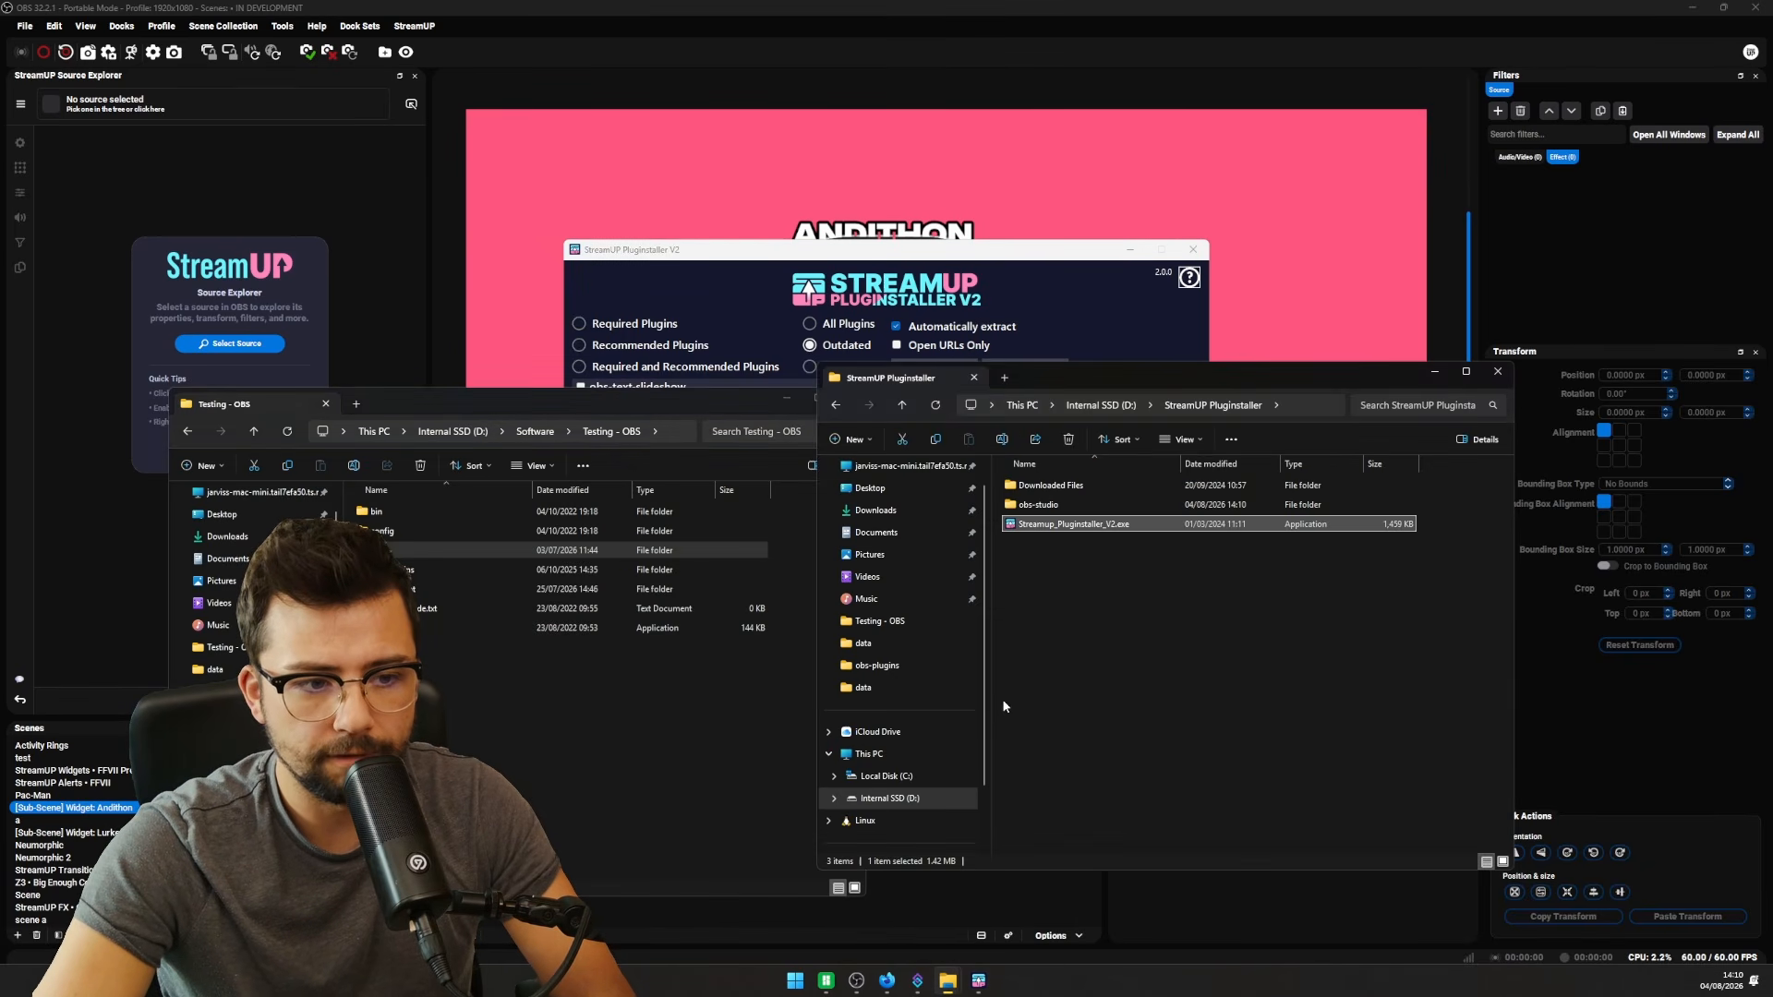
{"action": "double_click", "coordinate": [1122, 508]}
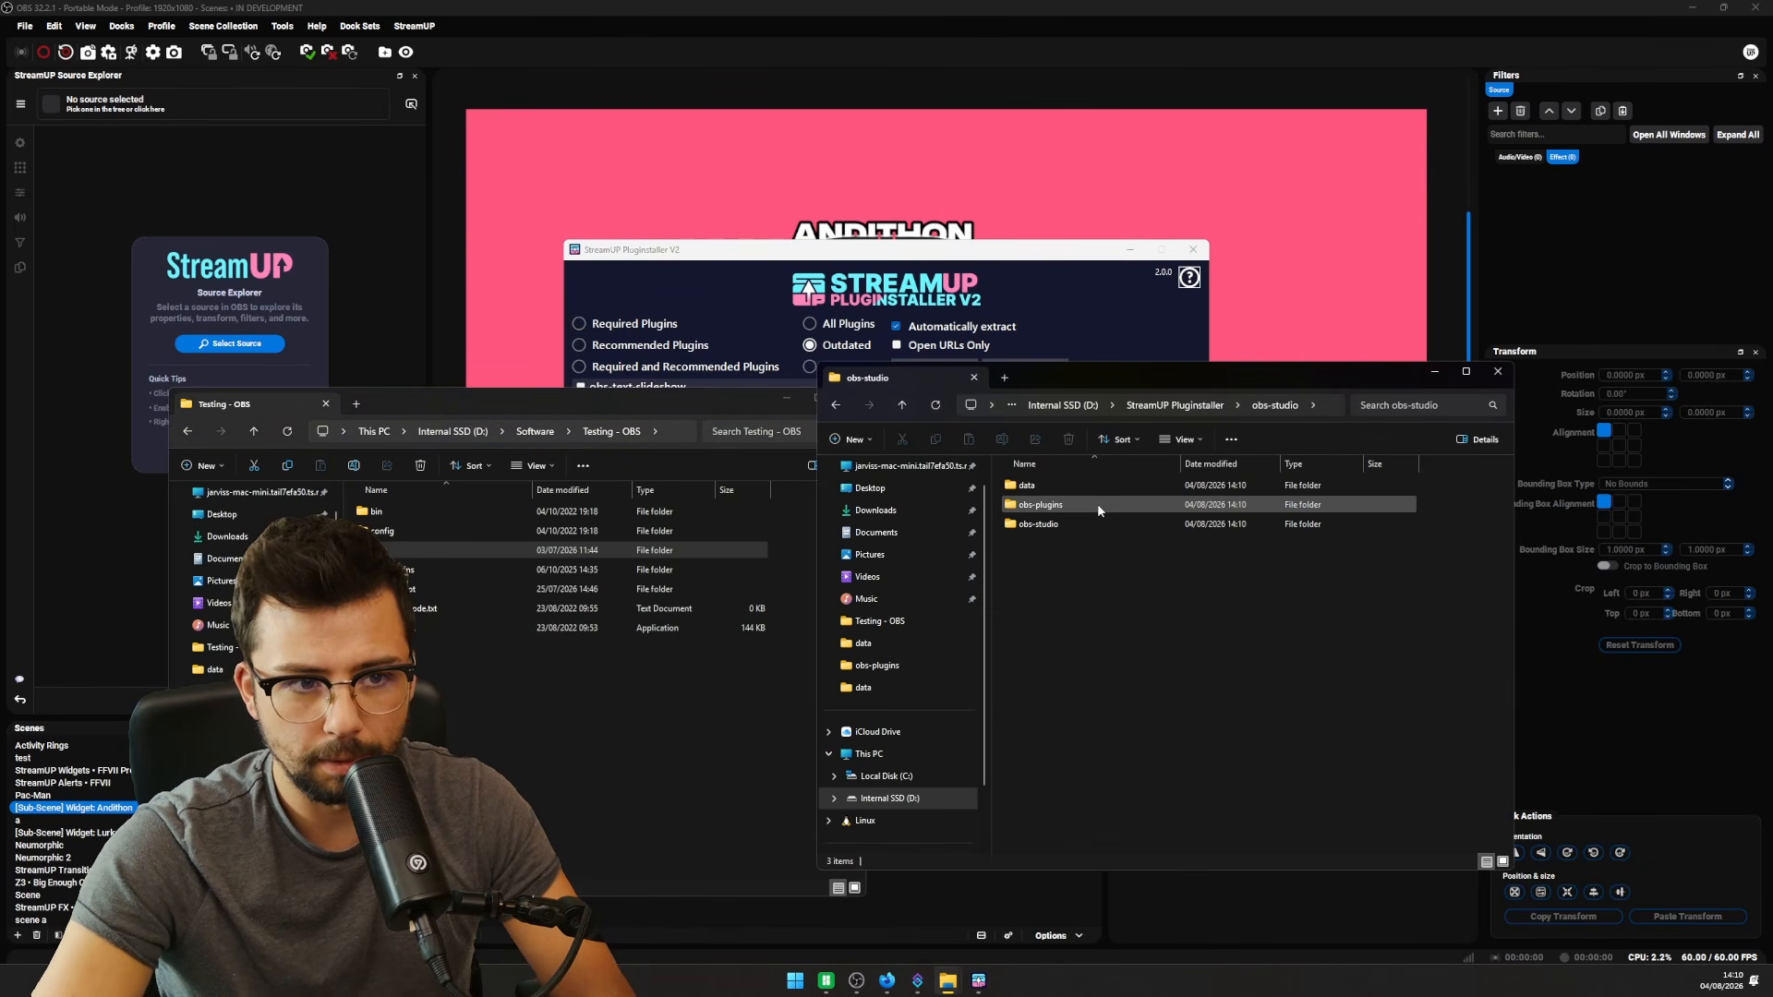
{"action": "left_click", "coordinate": [1039, 486]}
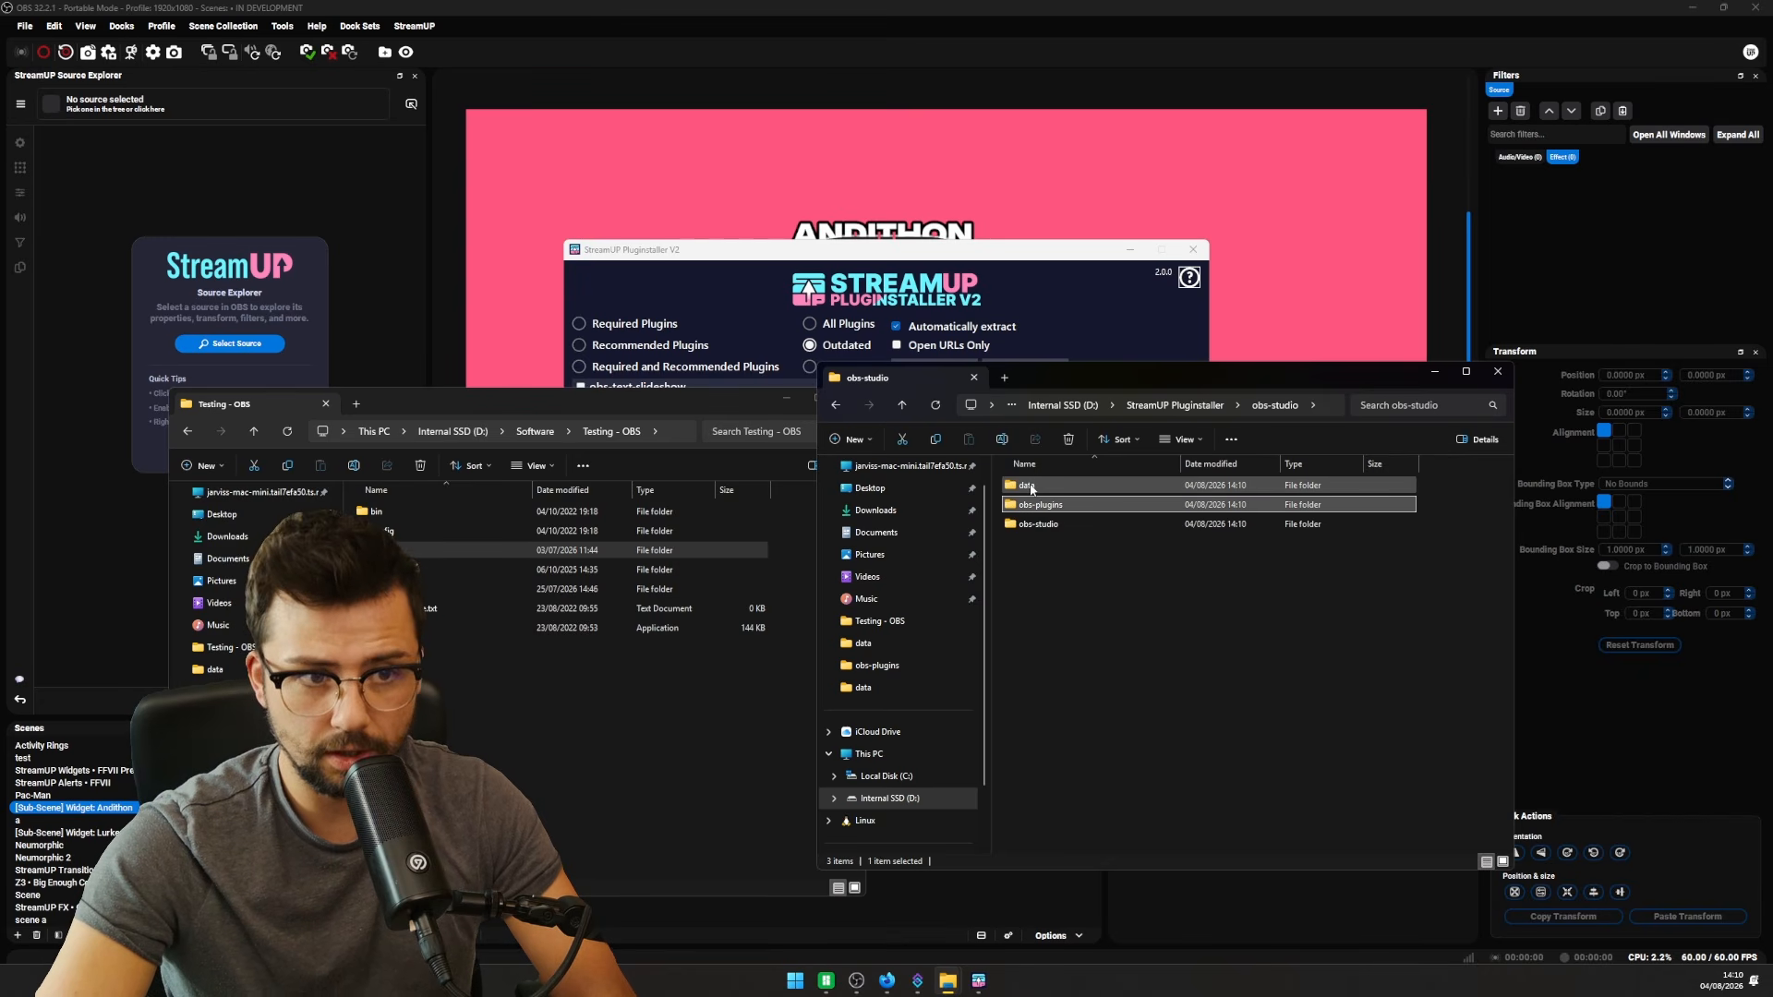
{"action": "left_click", "coordinate": [1031, 488]}
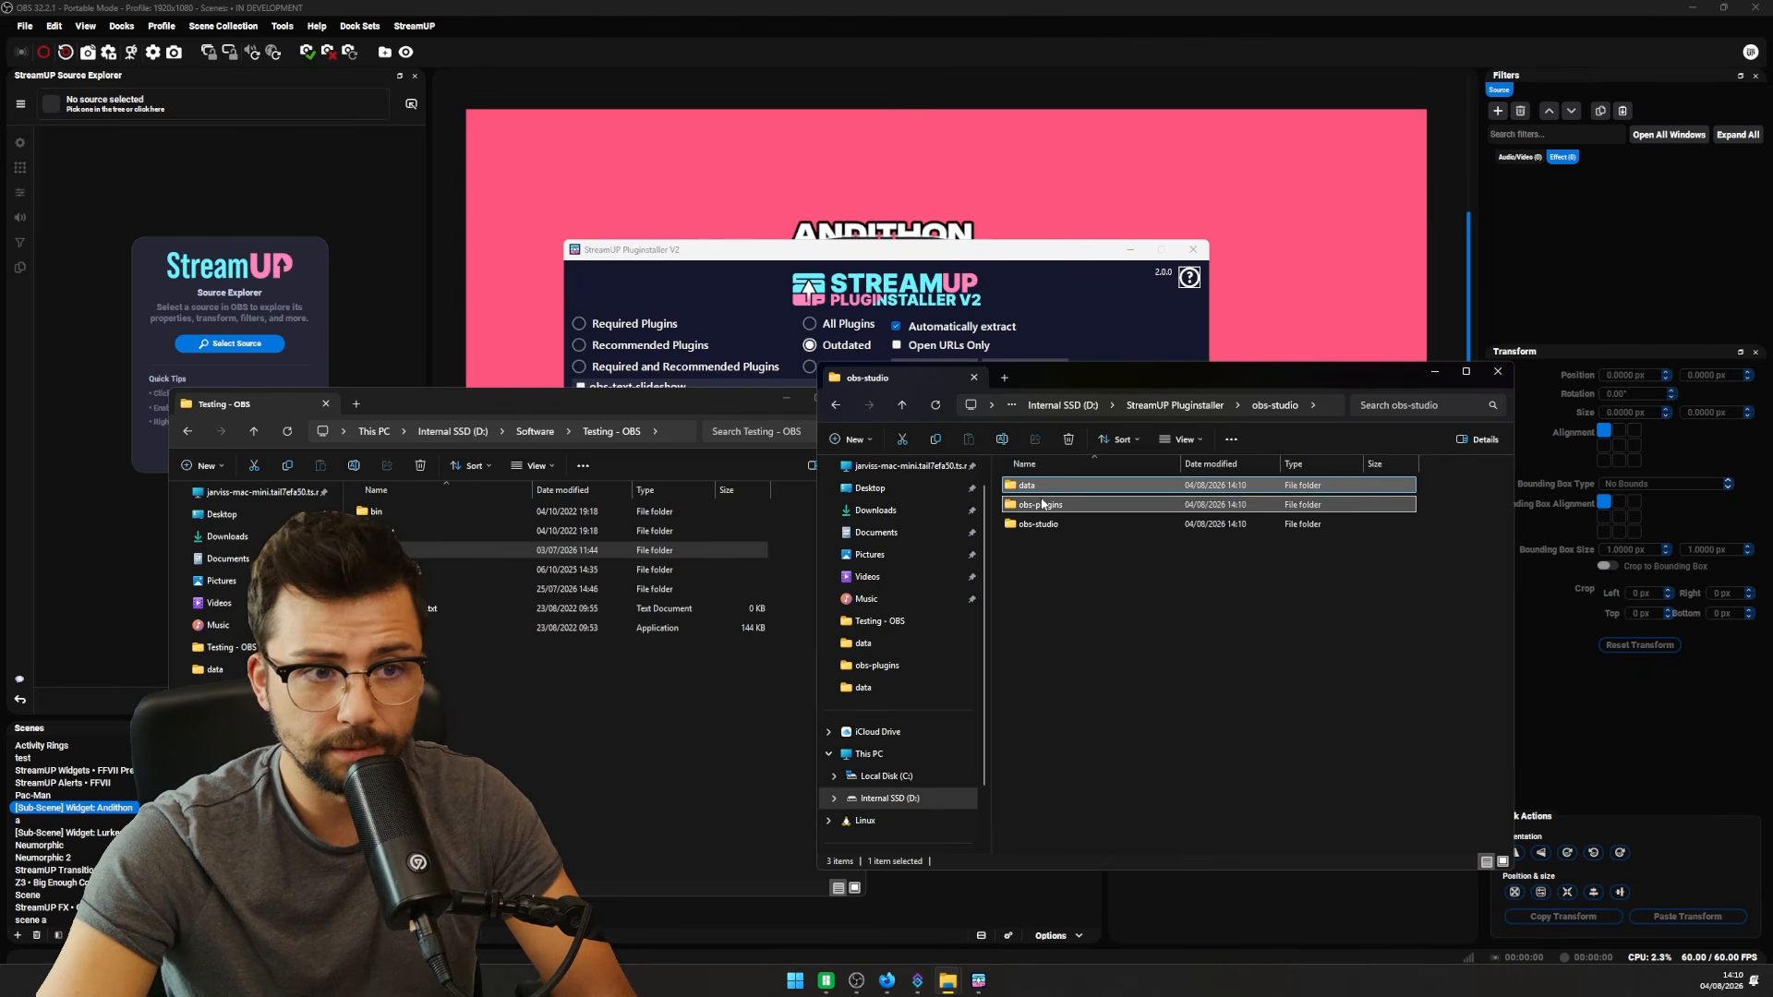
{"action": "left_click", "coordinate": [1041, 504], "text": "ctrl"}
{"action": "left_click_drag", "start_coordinate": [1038, 707], "coordinate": [574, 813]}
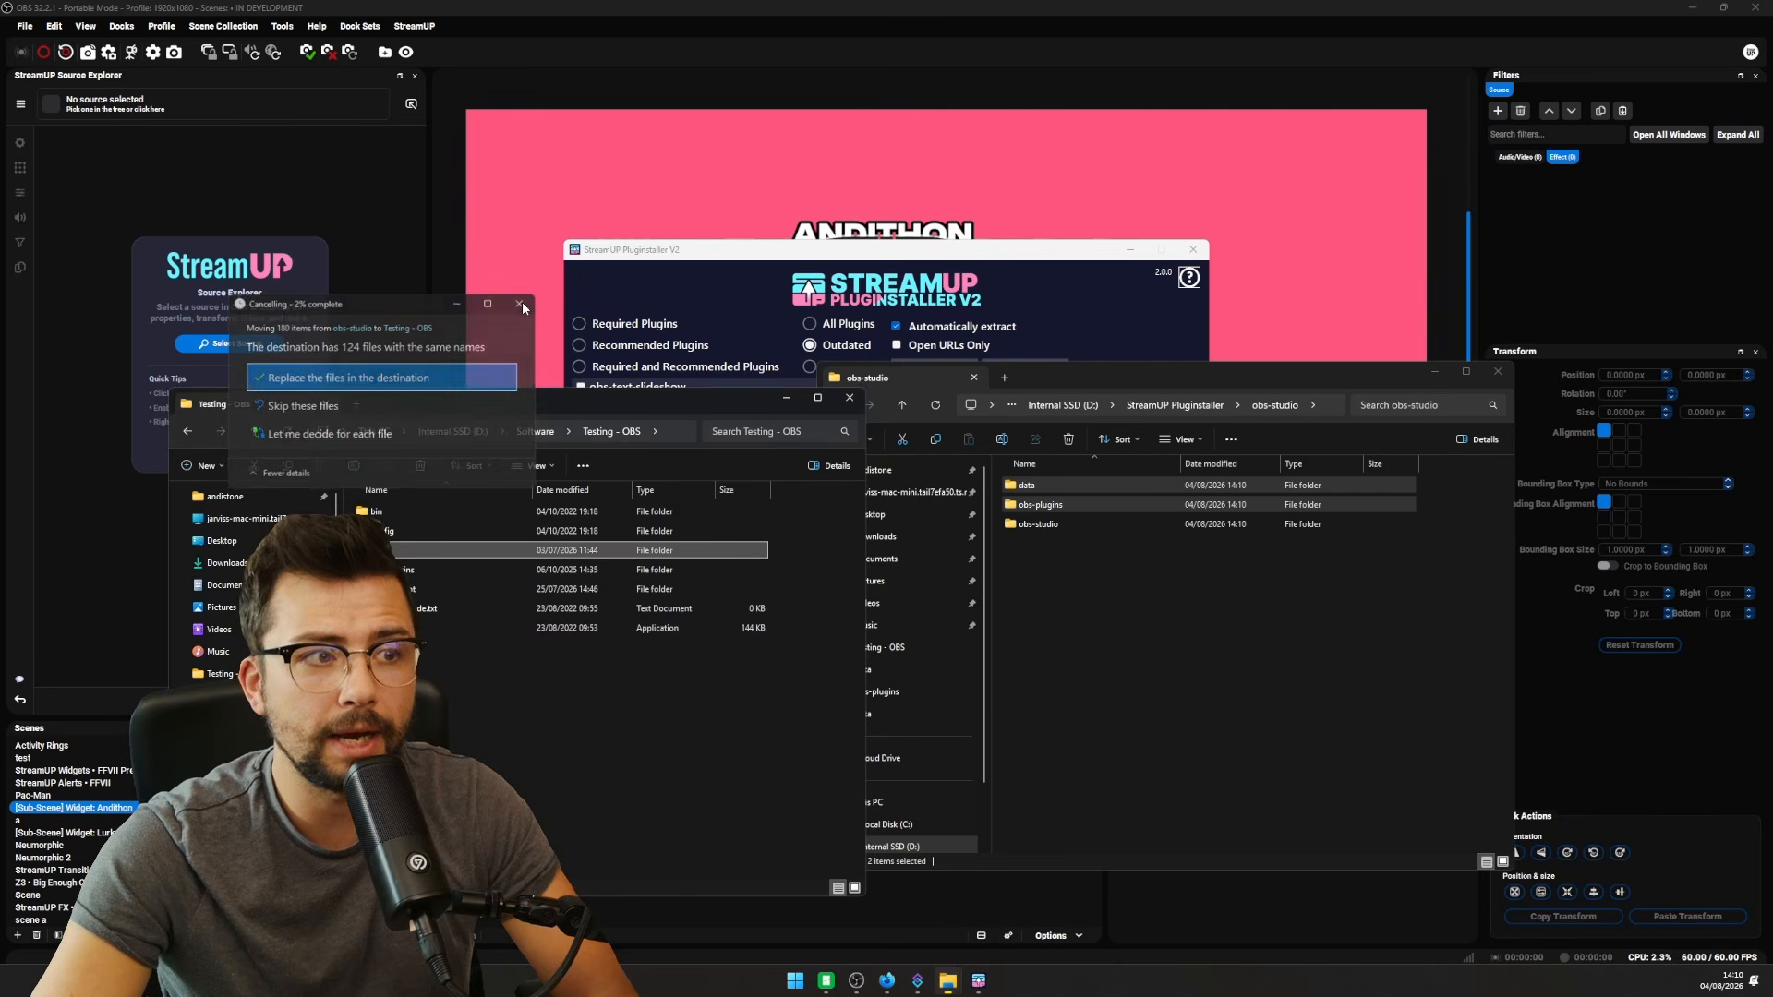
{"action": "left_click", "coordinate": [522, 302]}
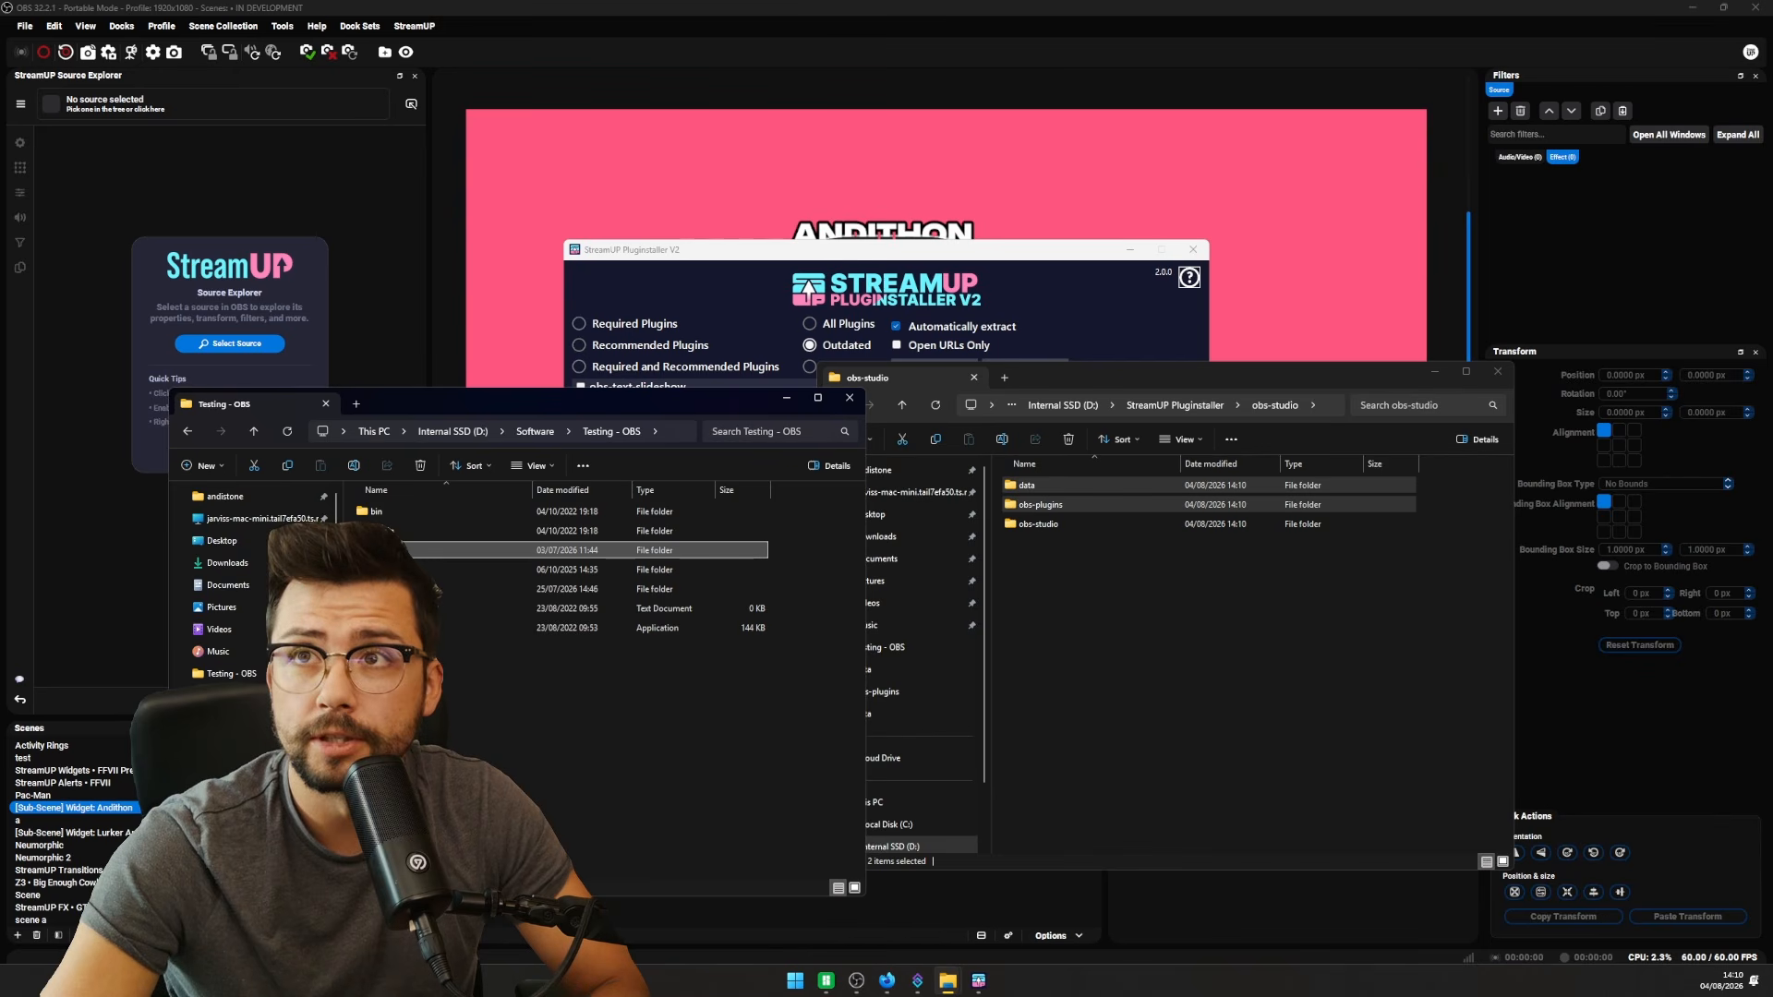
{"action": "scroll", "coordinate": [921, 647], "scroll_direction": "down", "scroll_amount": 2}
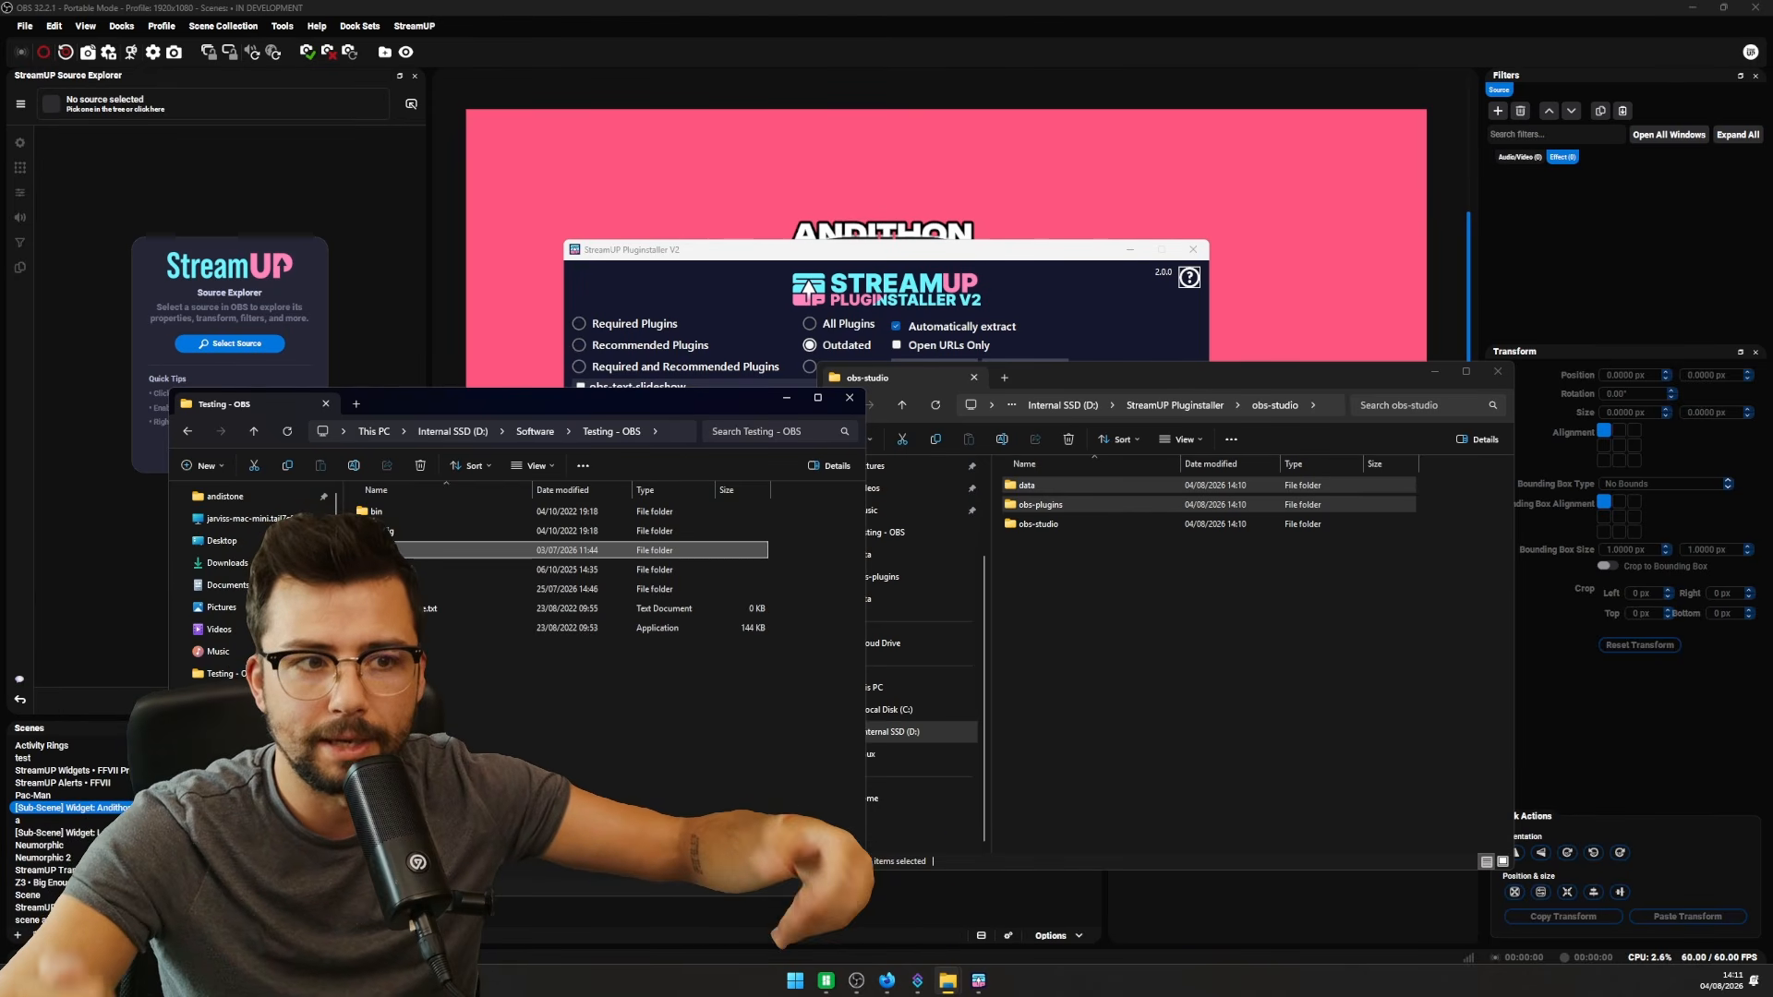
{"action": "left_click", "coordinate": [1498, 373]}
{"action": "left_click", "coordinate": [849, 398]}
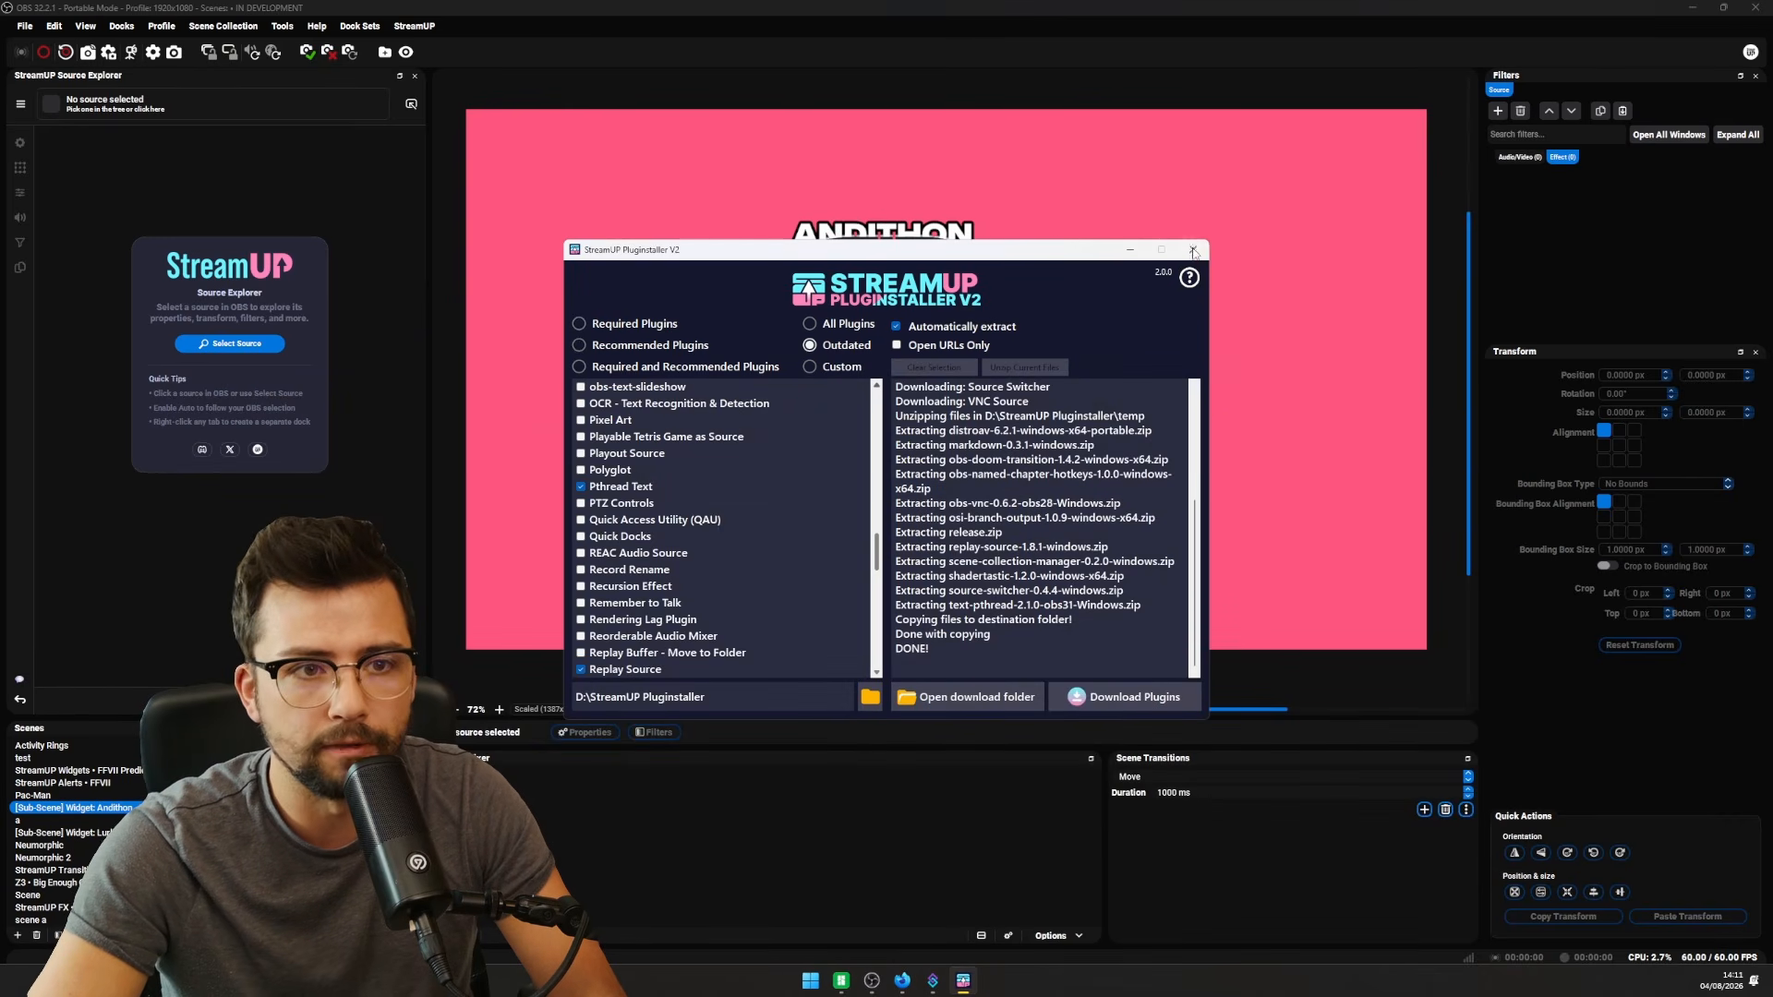
- Close the finished Pluginstaller and revisit the Scene Collection Manager forum page
{"action": "left_click", "coordinate": [1193, 250]}
{"action": "left_click", "coordinate": [917, 981]}
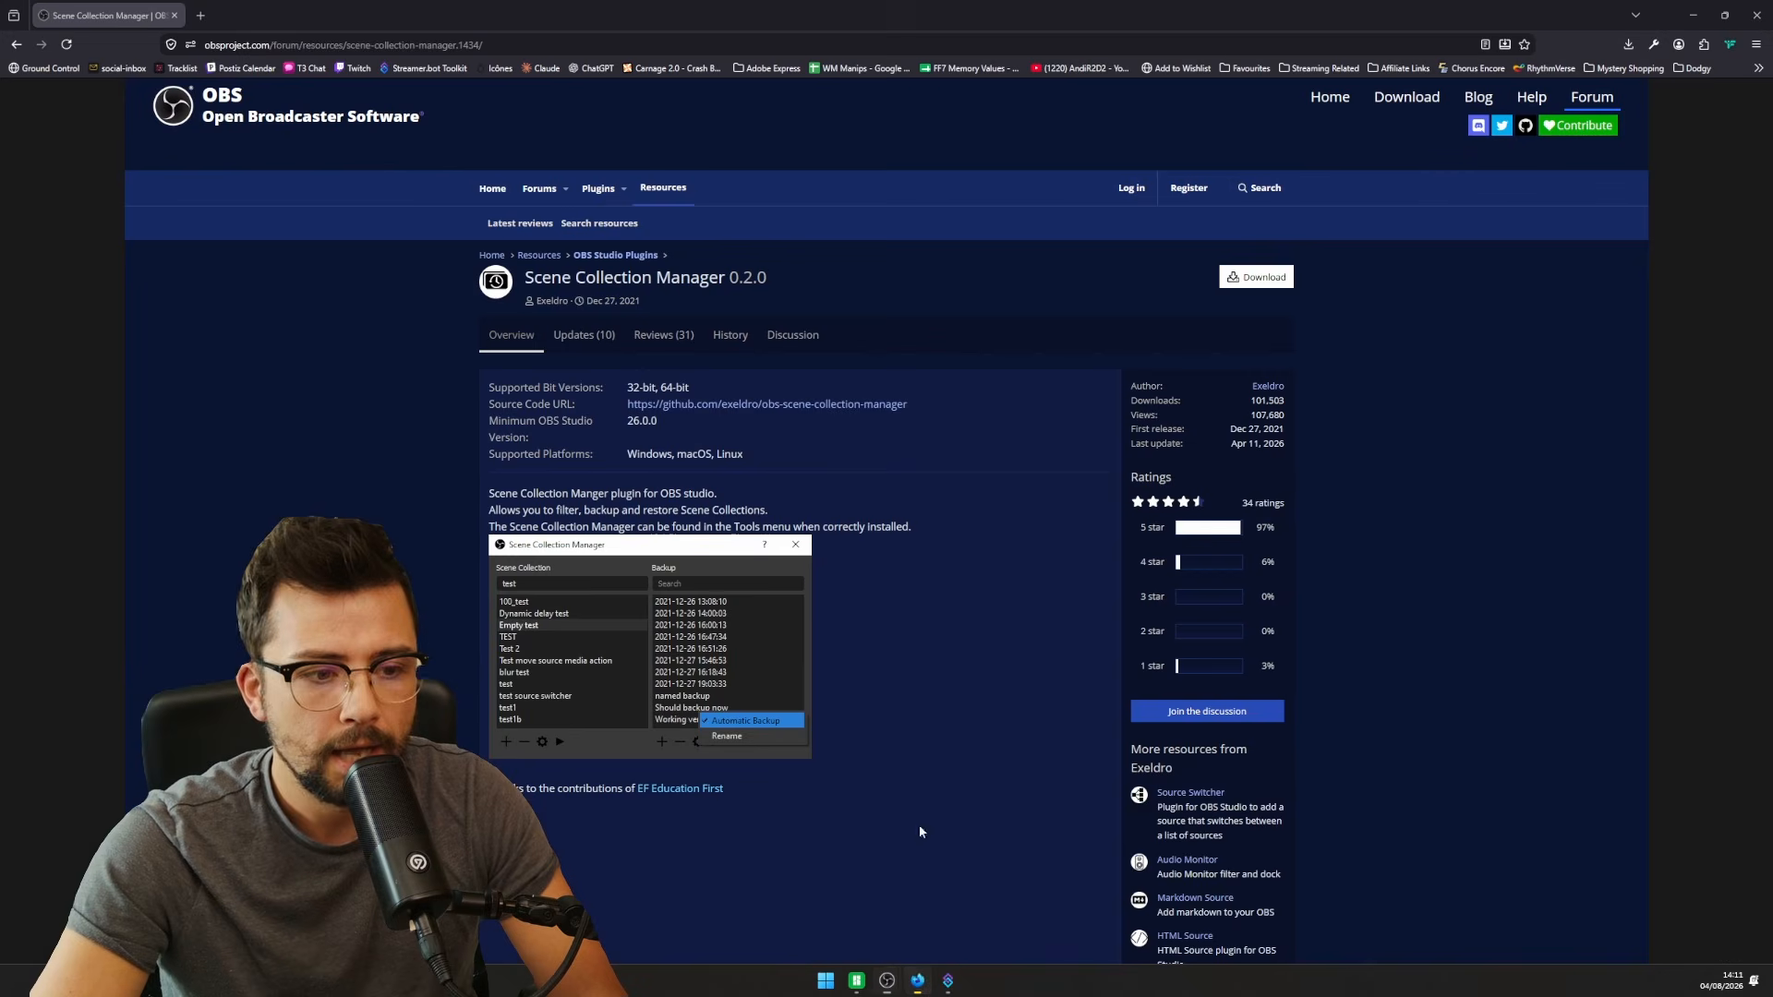
{"action": "left_click", "coordinate": [200, 16]}
{"action": "left_click", "coordinate": [106, 16]}
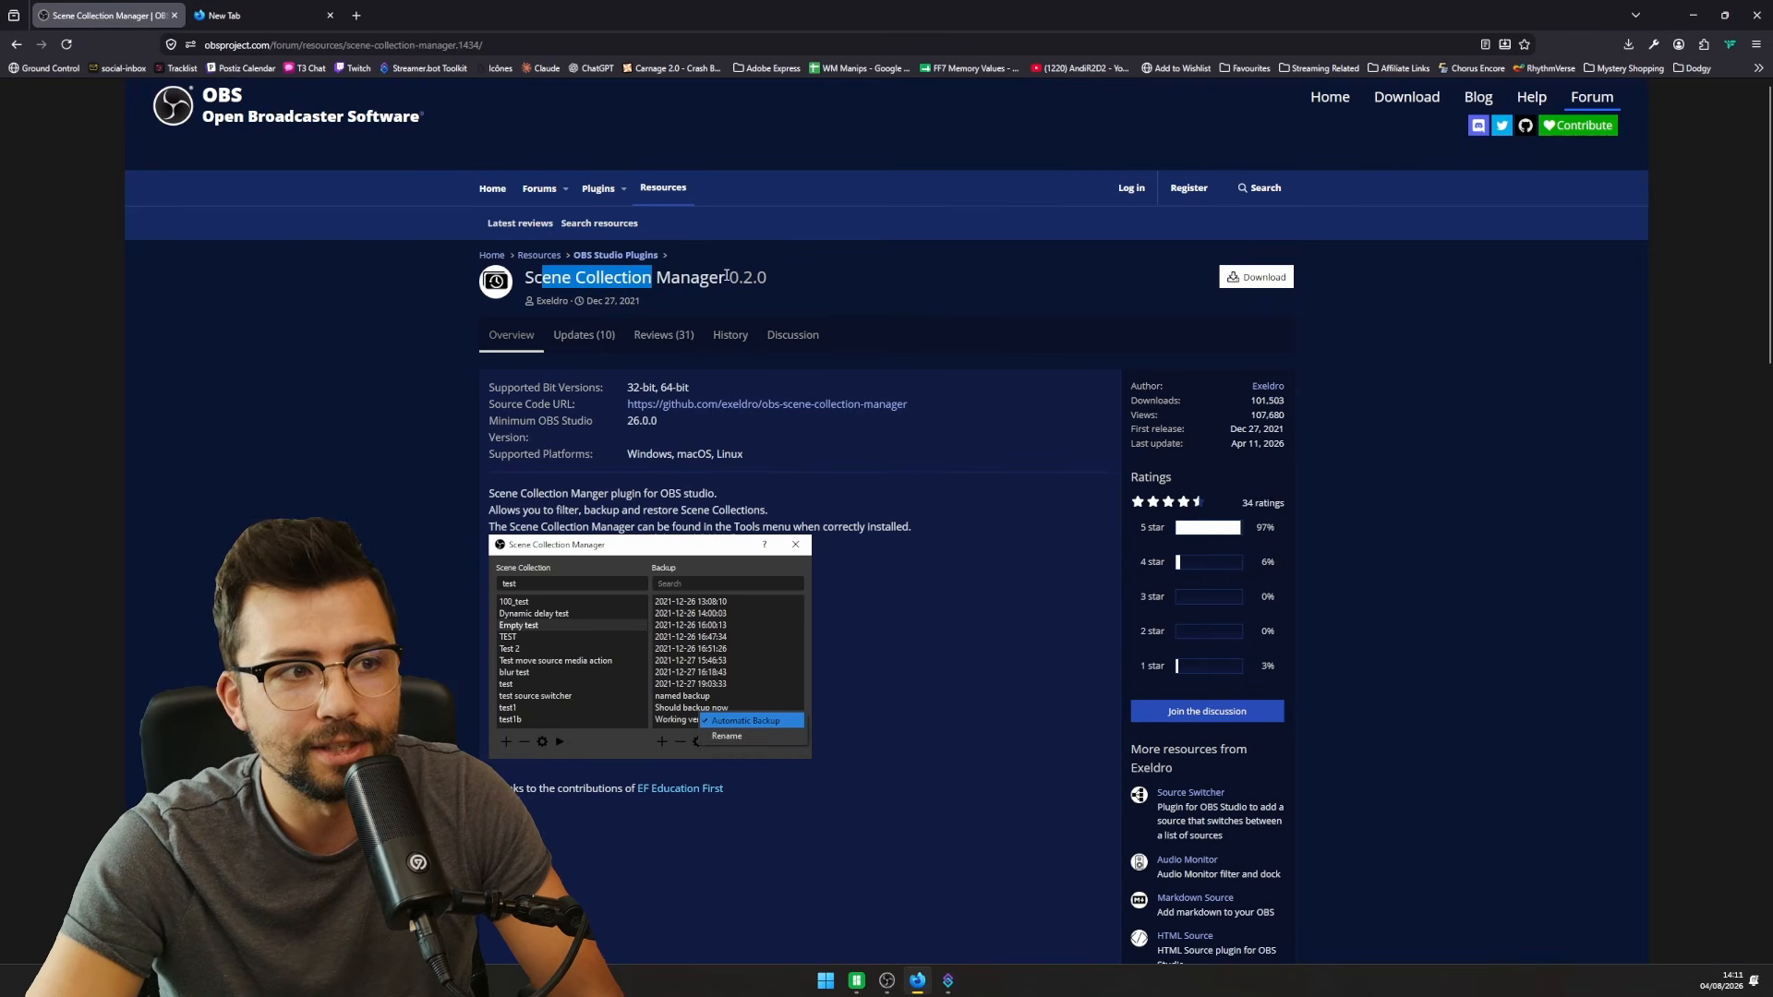
{"action": "left_click_drag", "start_coordinate": [588, 286], "coordinate": [681, 509]}
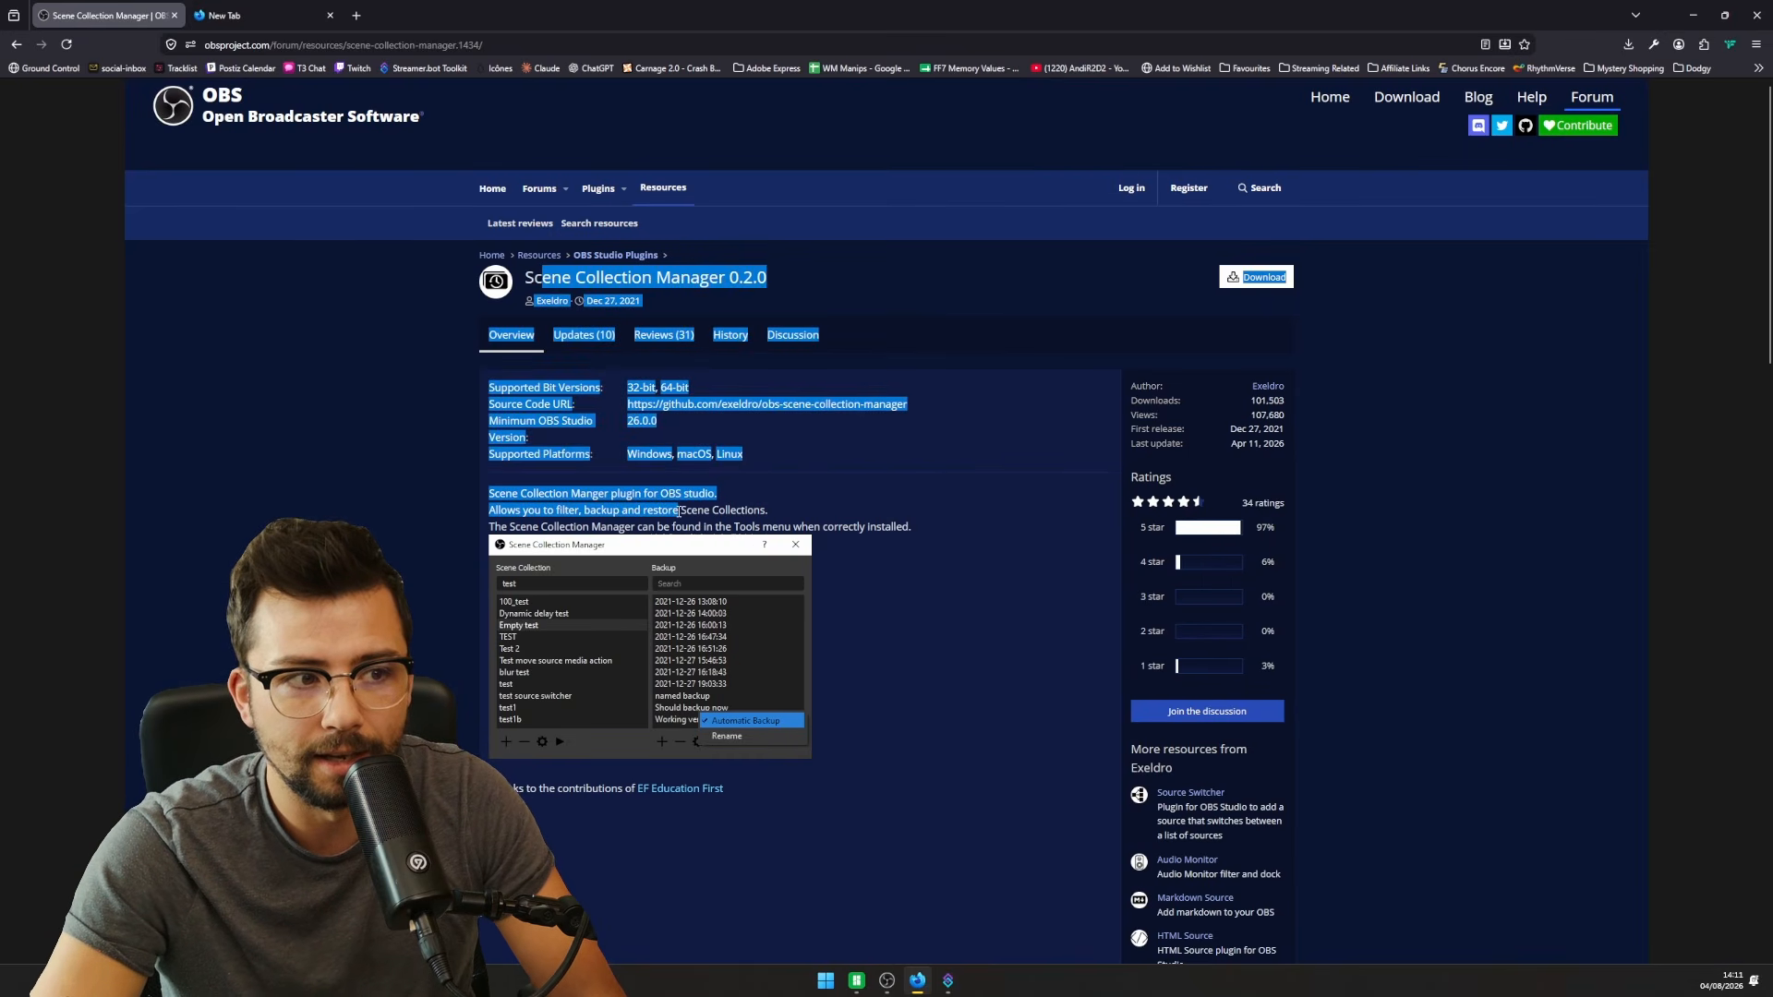
{"action": "left_click", "coordinate": [705, 521]}
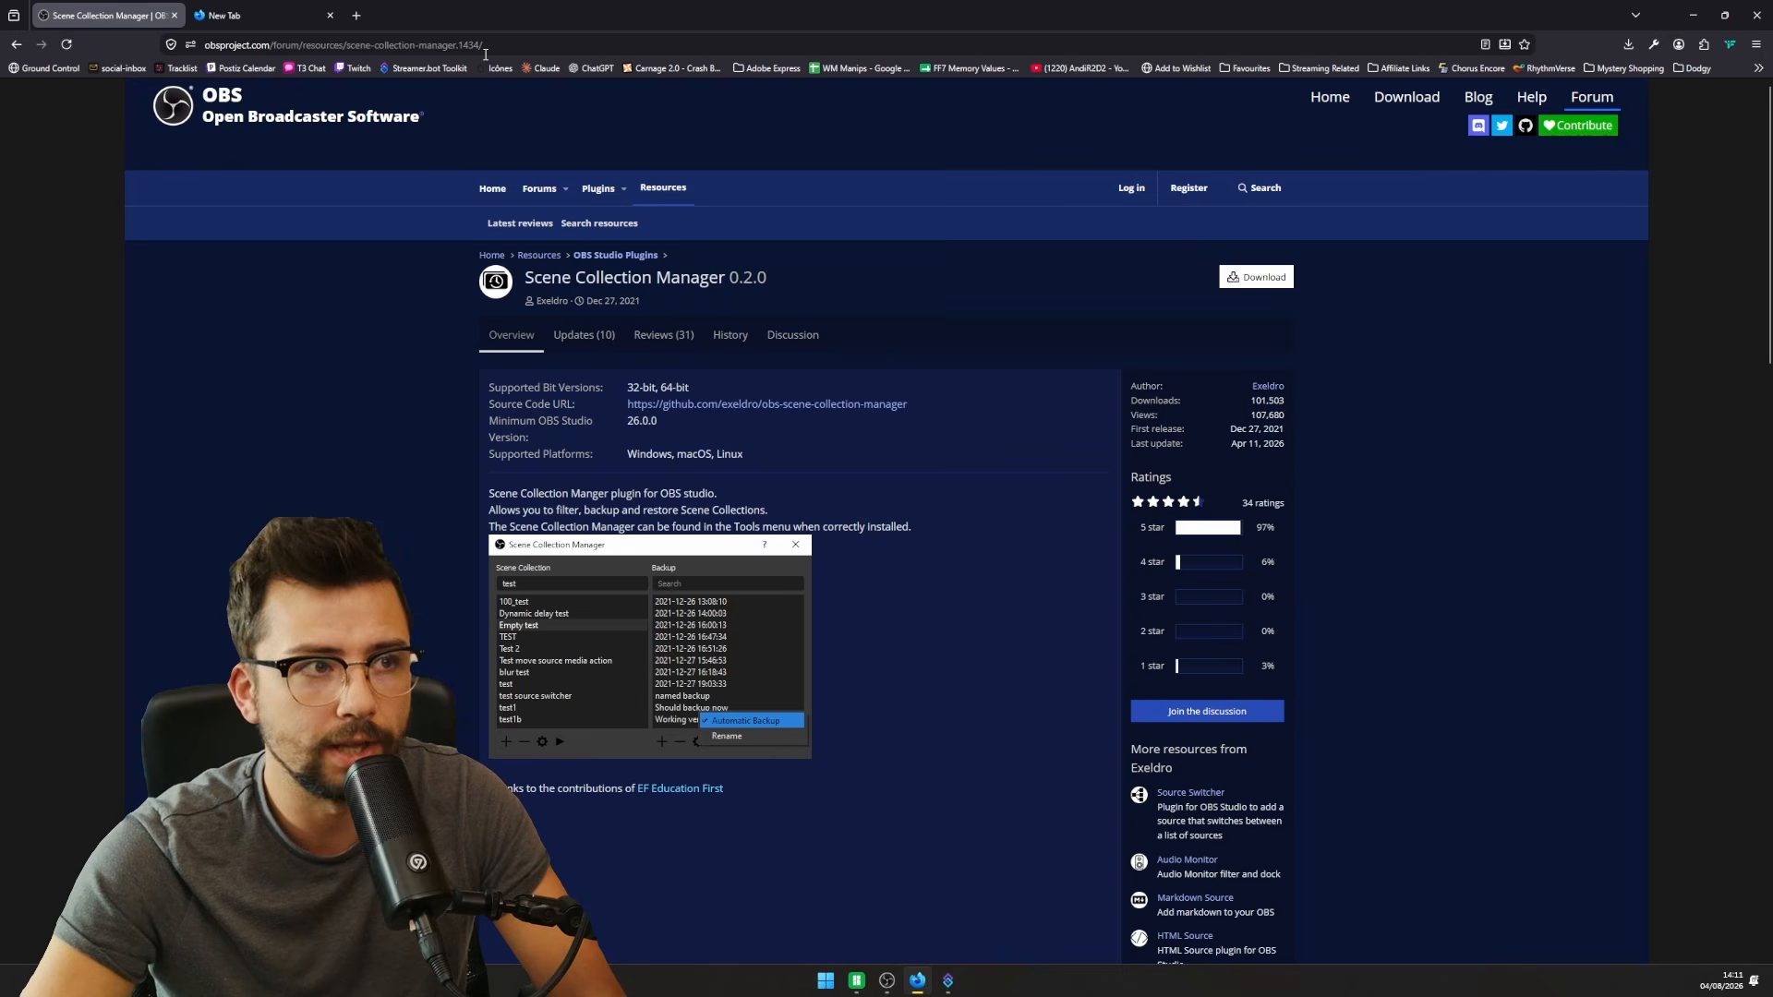
- Download the OBS Studio 32.2.1 Windows zip and show it in the Downloads folder
{"action": "left_click", "coordinate": [157, 111]}
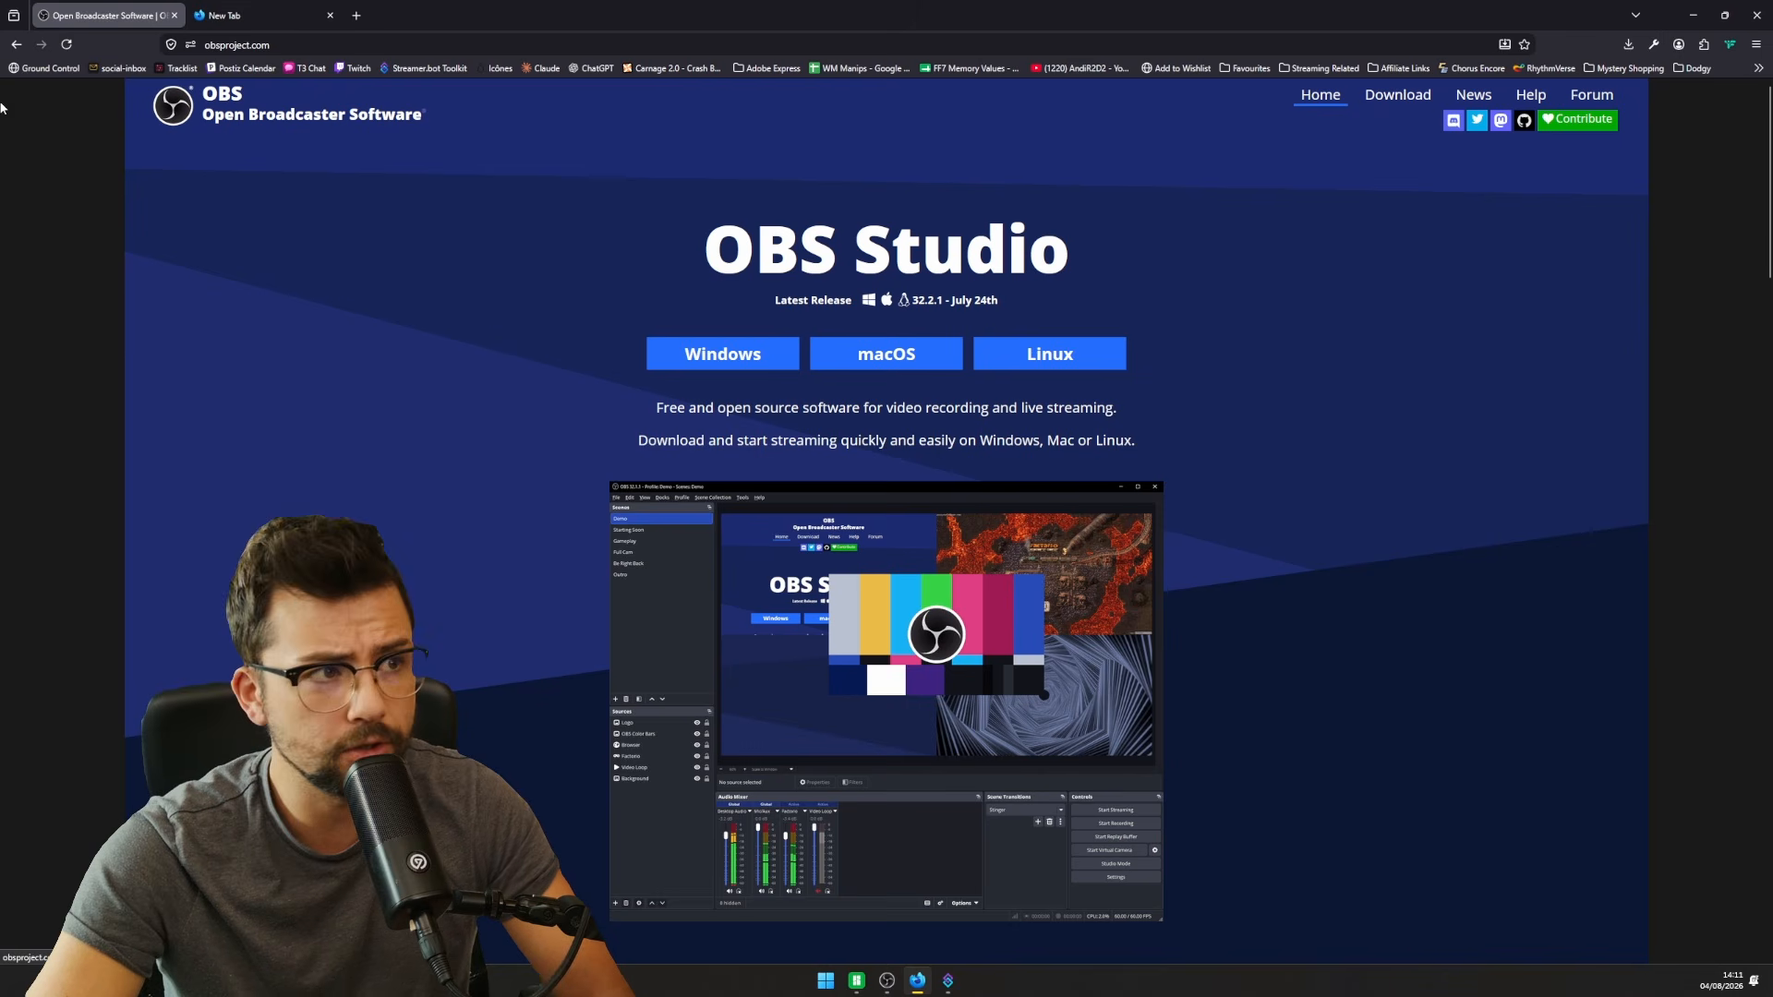
{"action": "left_click", "coordinate": [1412, 98]}
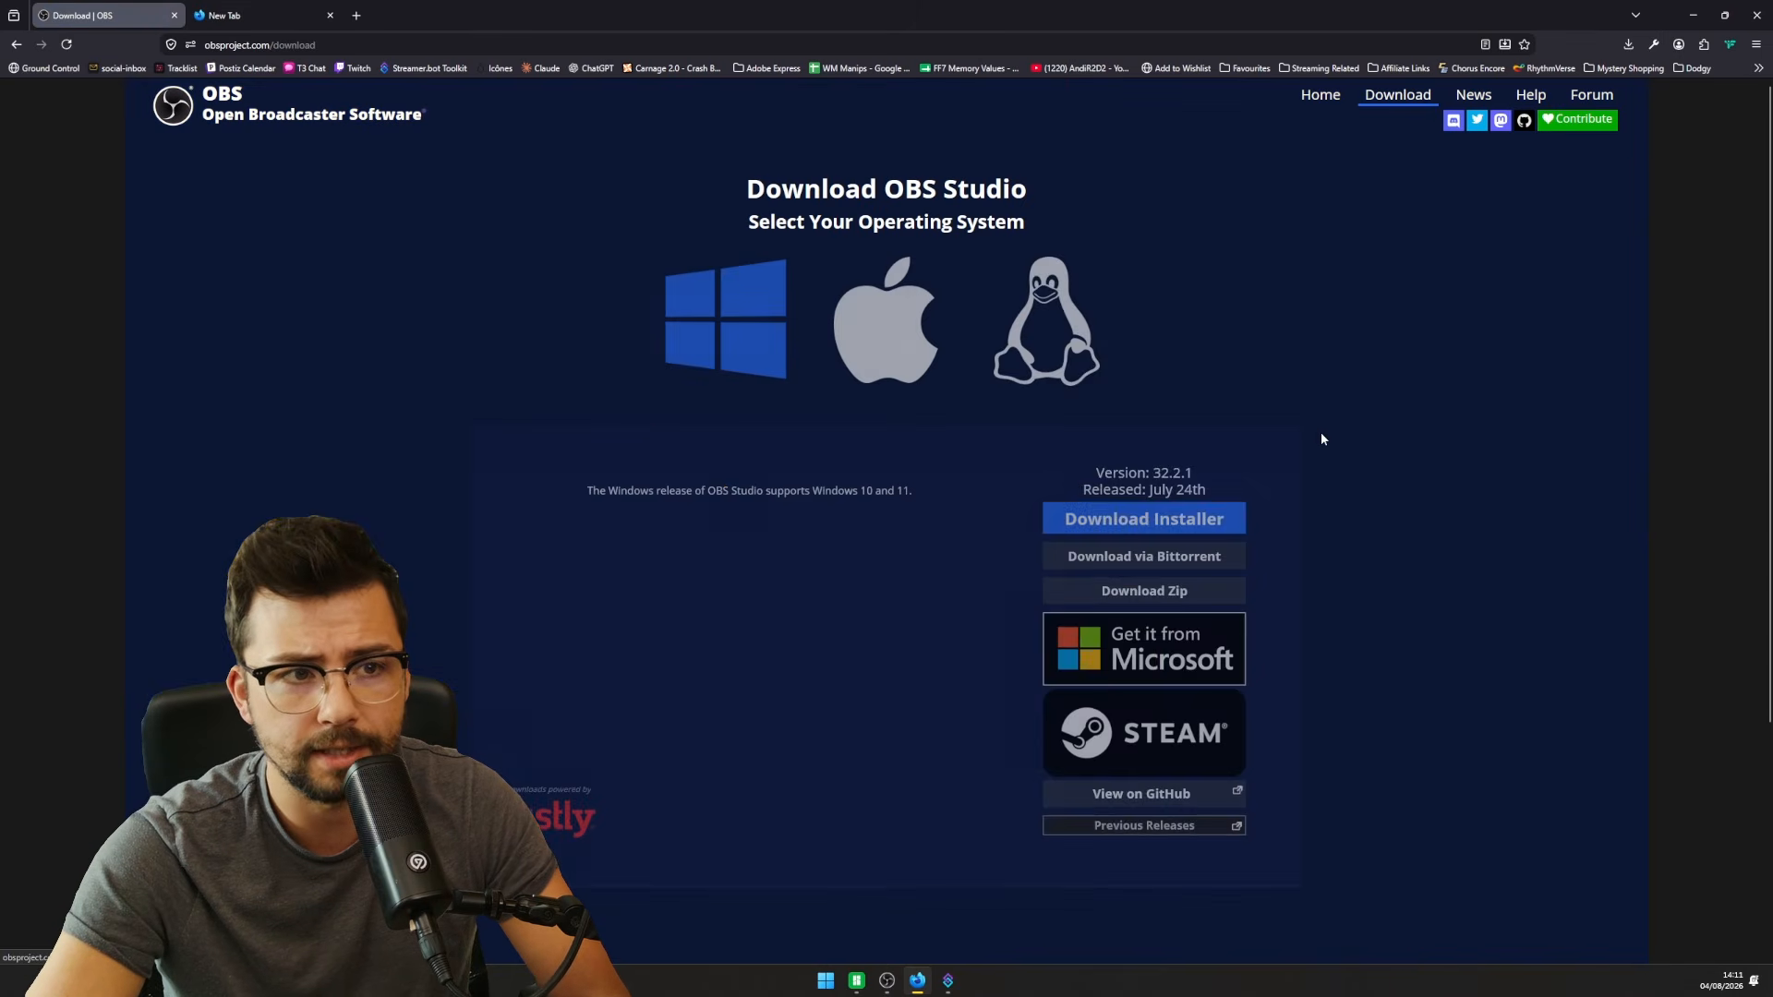
{"action": "left_click", "coordinate": [1187, 589]}
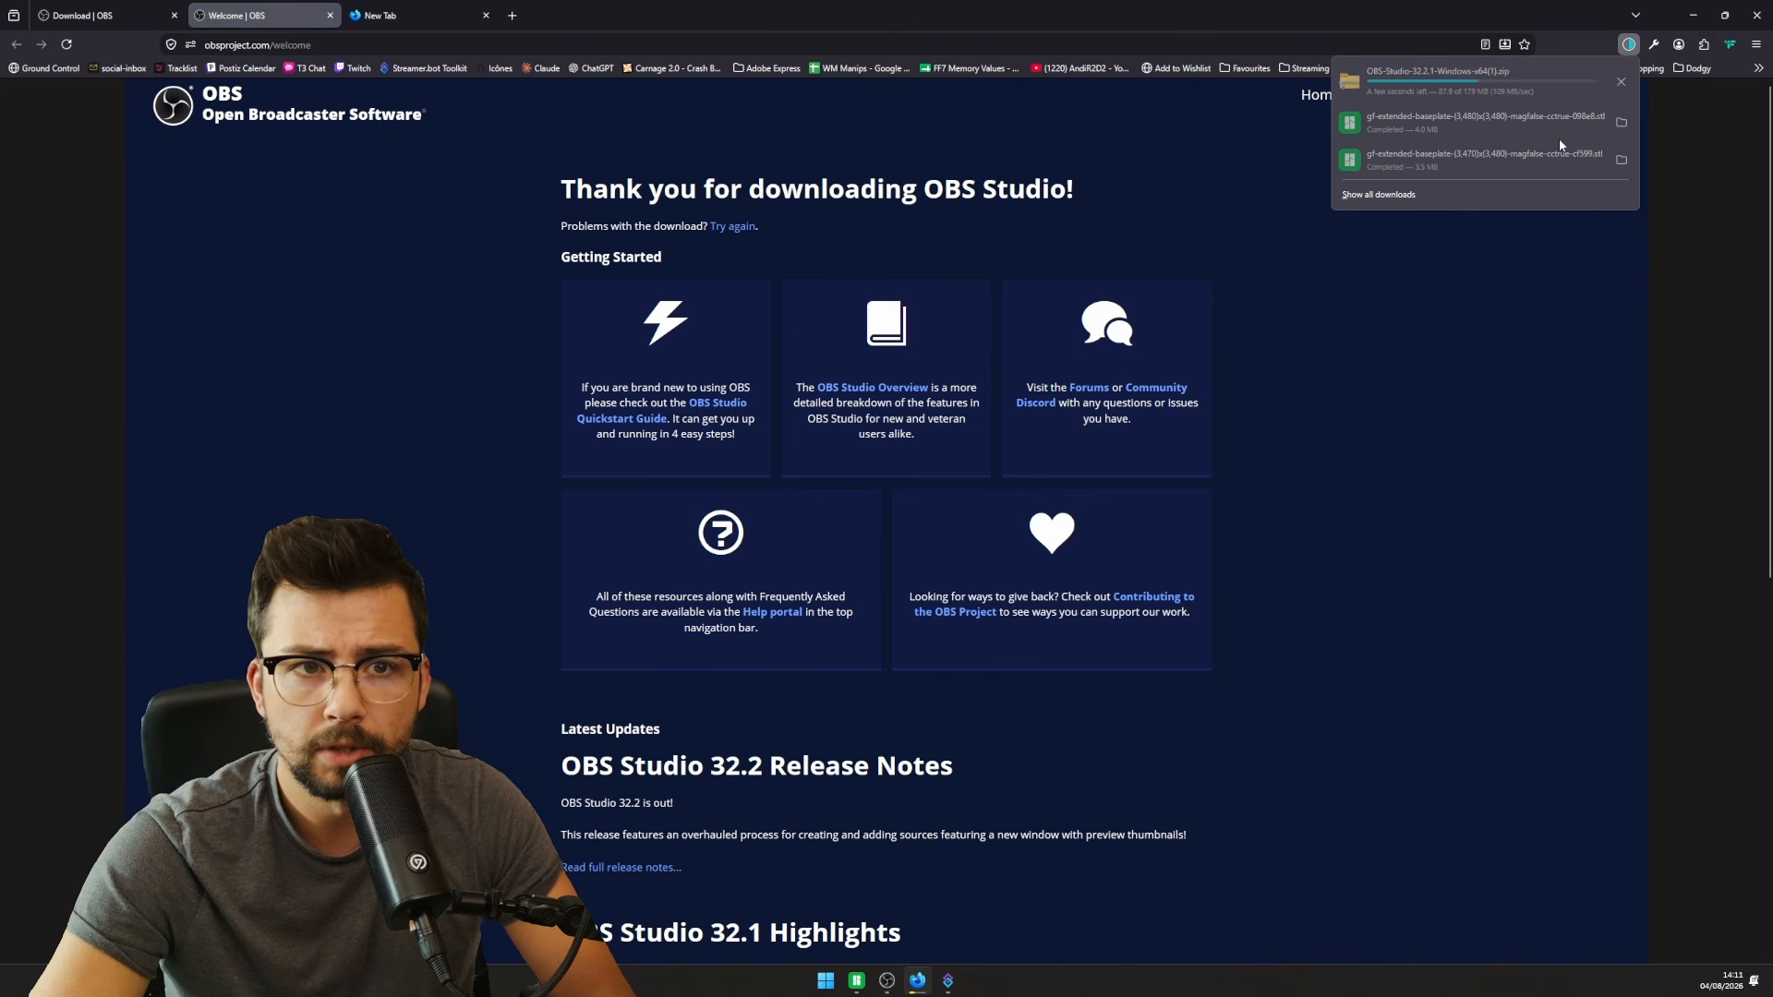
{"action": "left_click", "coordinate": [1619, 85]}
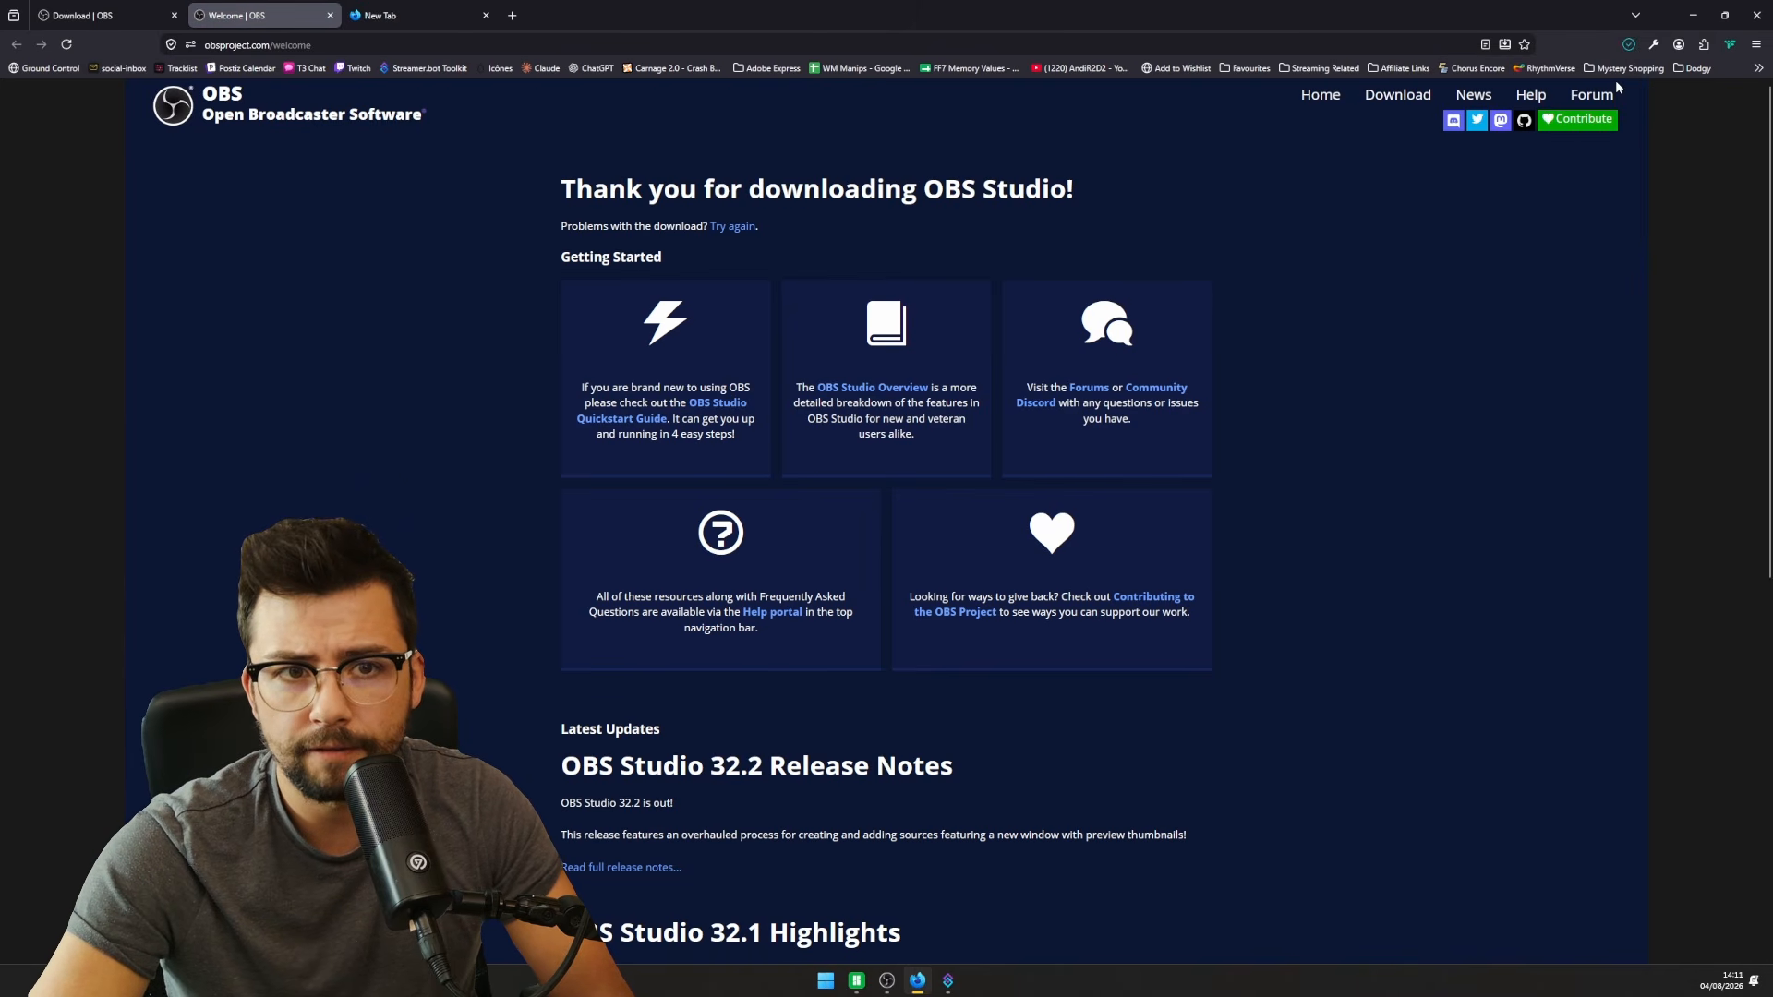
{"action": "left_click_drag", "start_coordinate": [1177, 397], "coordinate": [1059, 395]}
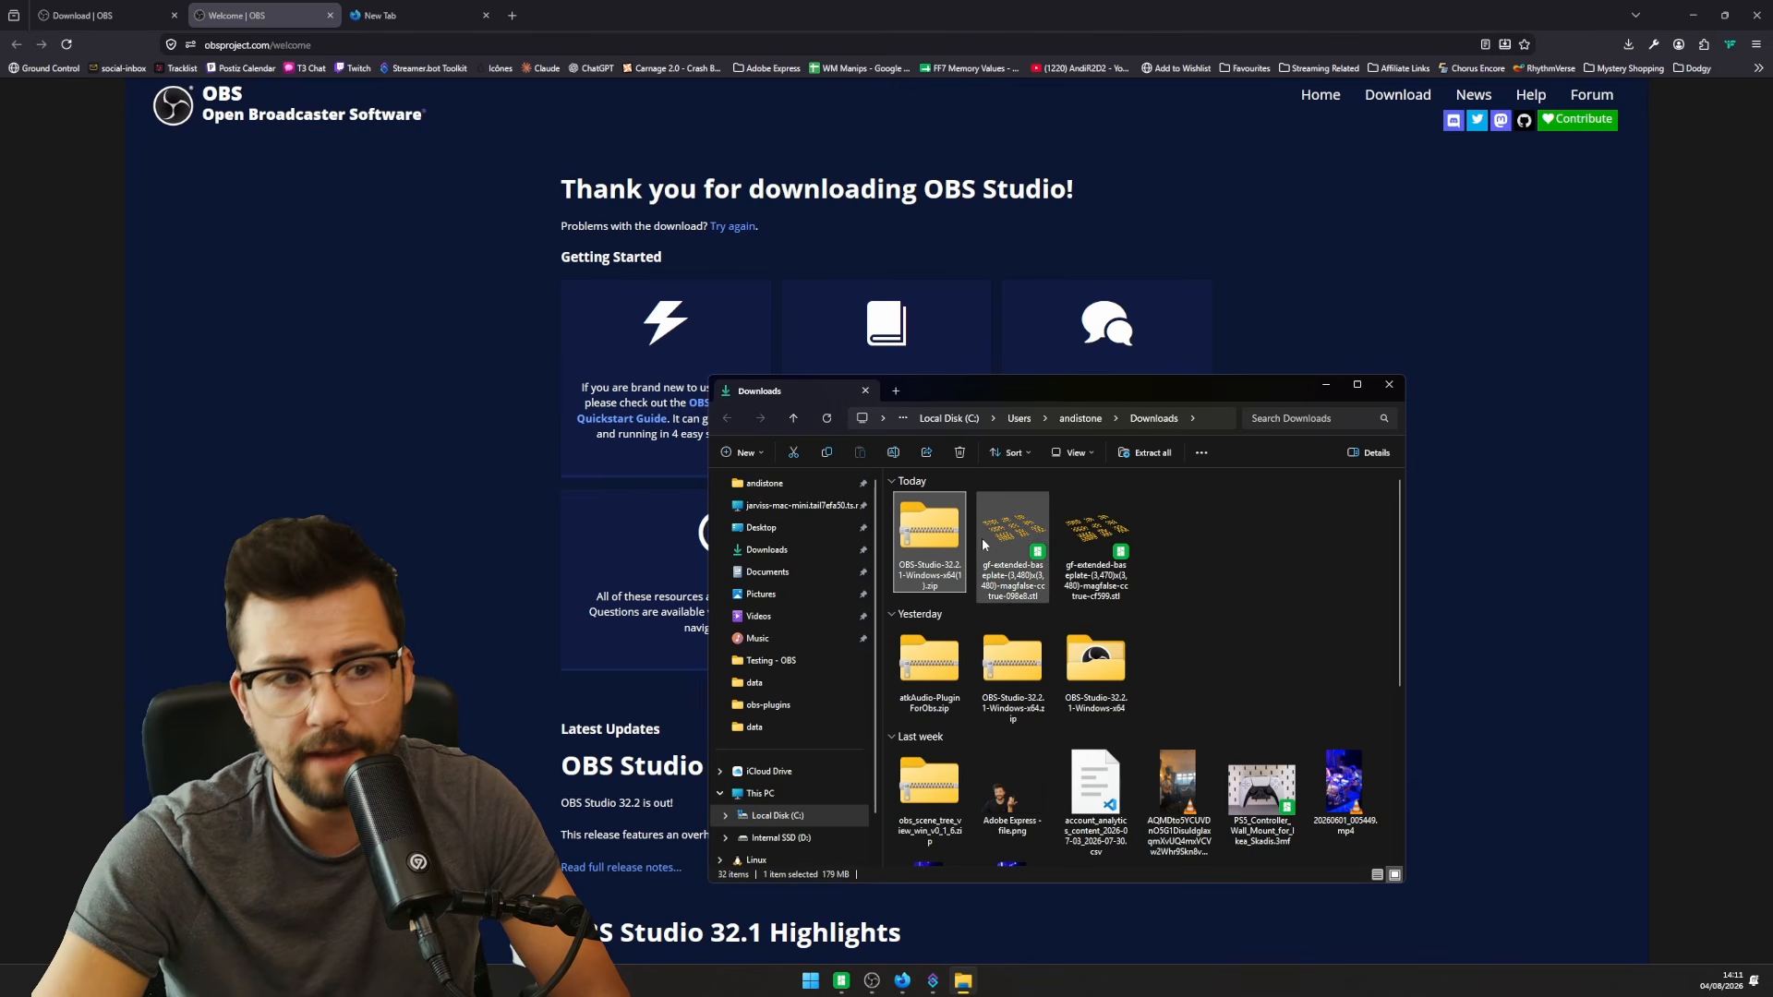
- Delete yesterday's two old OBS downloads, extract the 32.2.1 zip and open its folder
{"action": "left_click_drag", "start_coordinate": [1171, 688], "coordinate": [998, 661]}
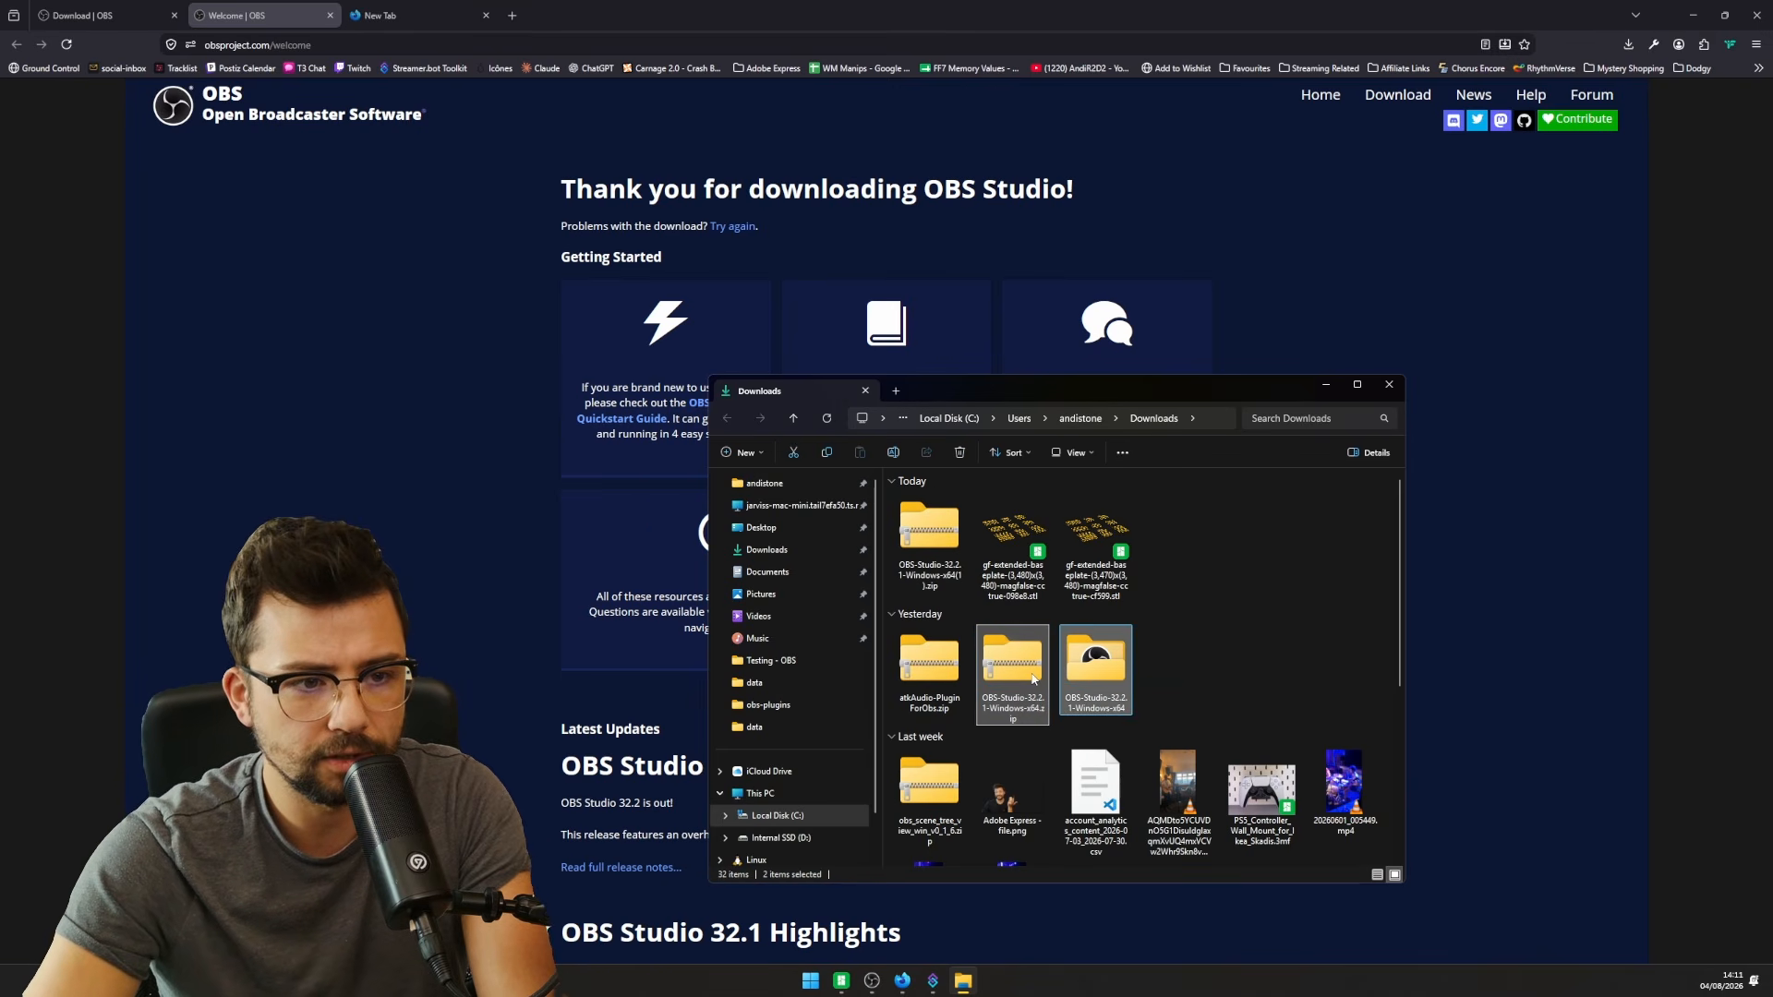
{"action": "key", "text": "Delete"}
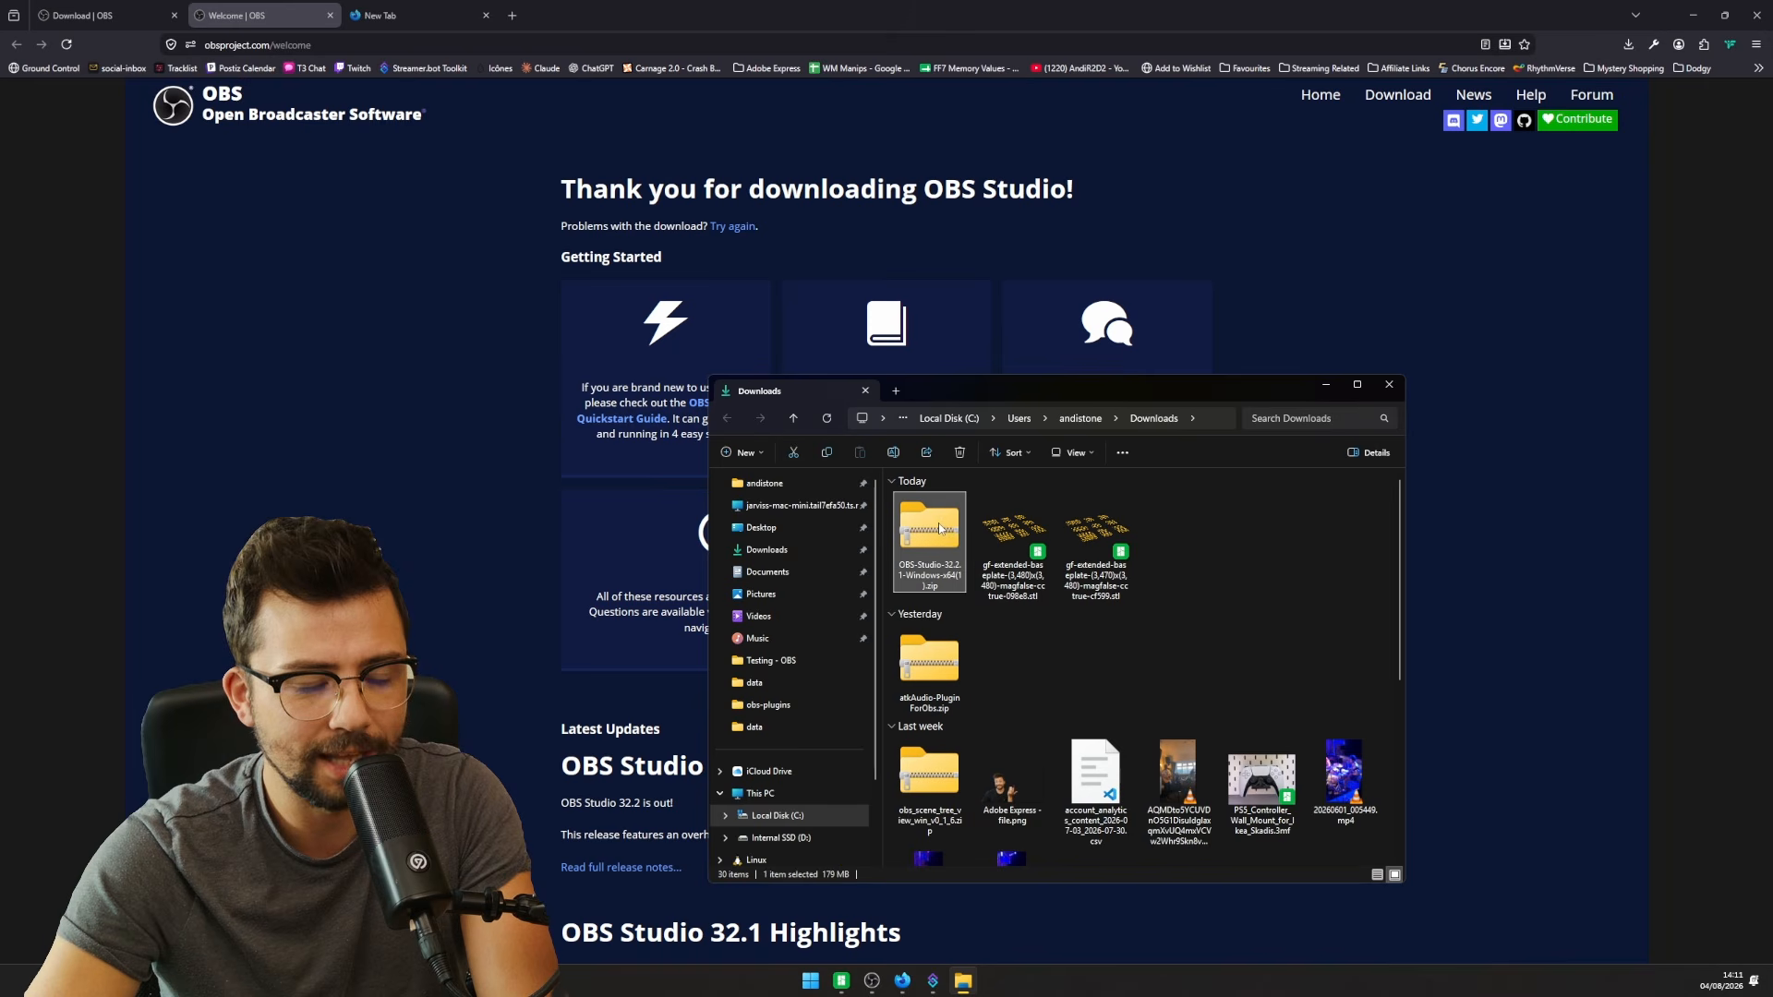
{"action": "right_click", "coordinate": [938, 541]}
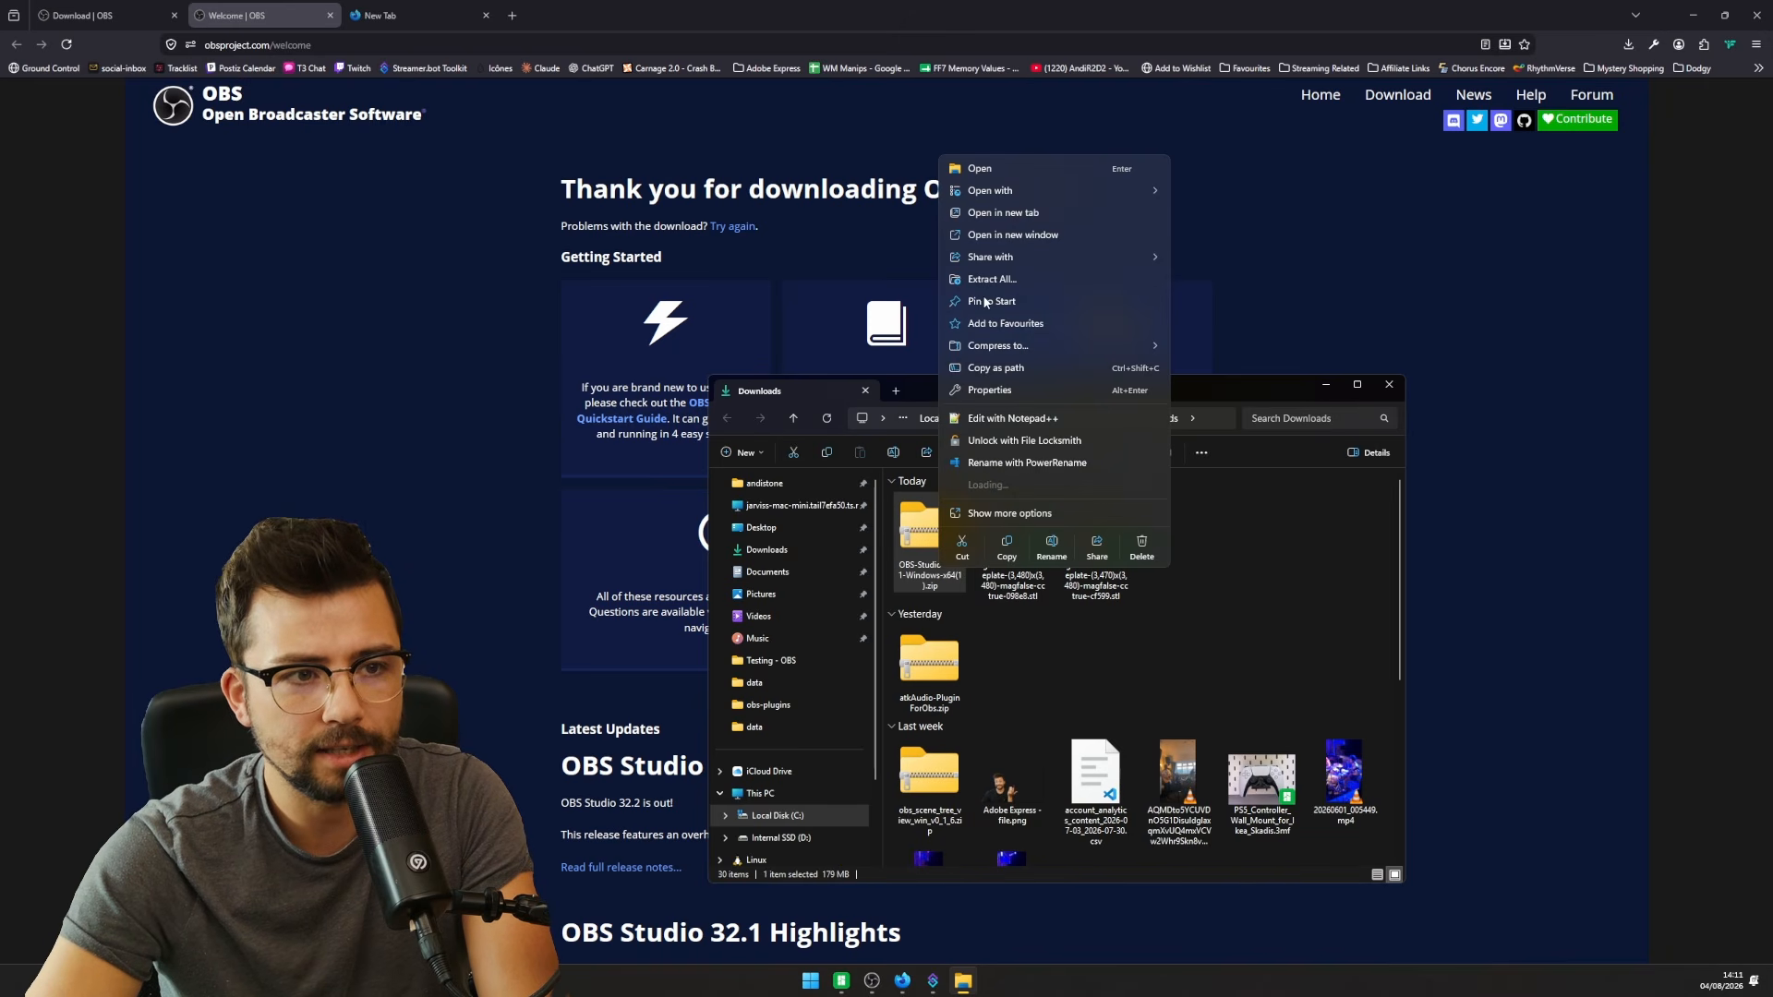
{"action": "left_click", "coordinate": [993, 280]}
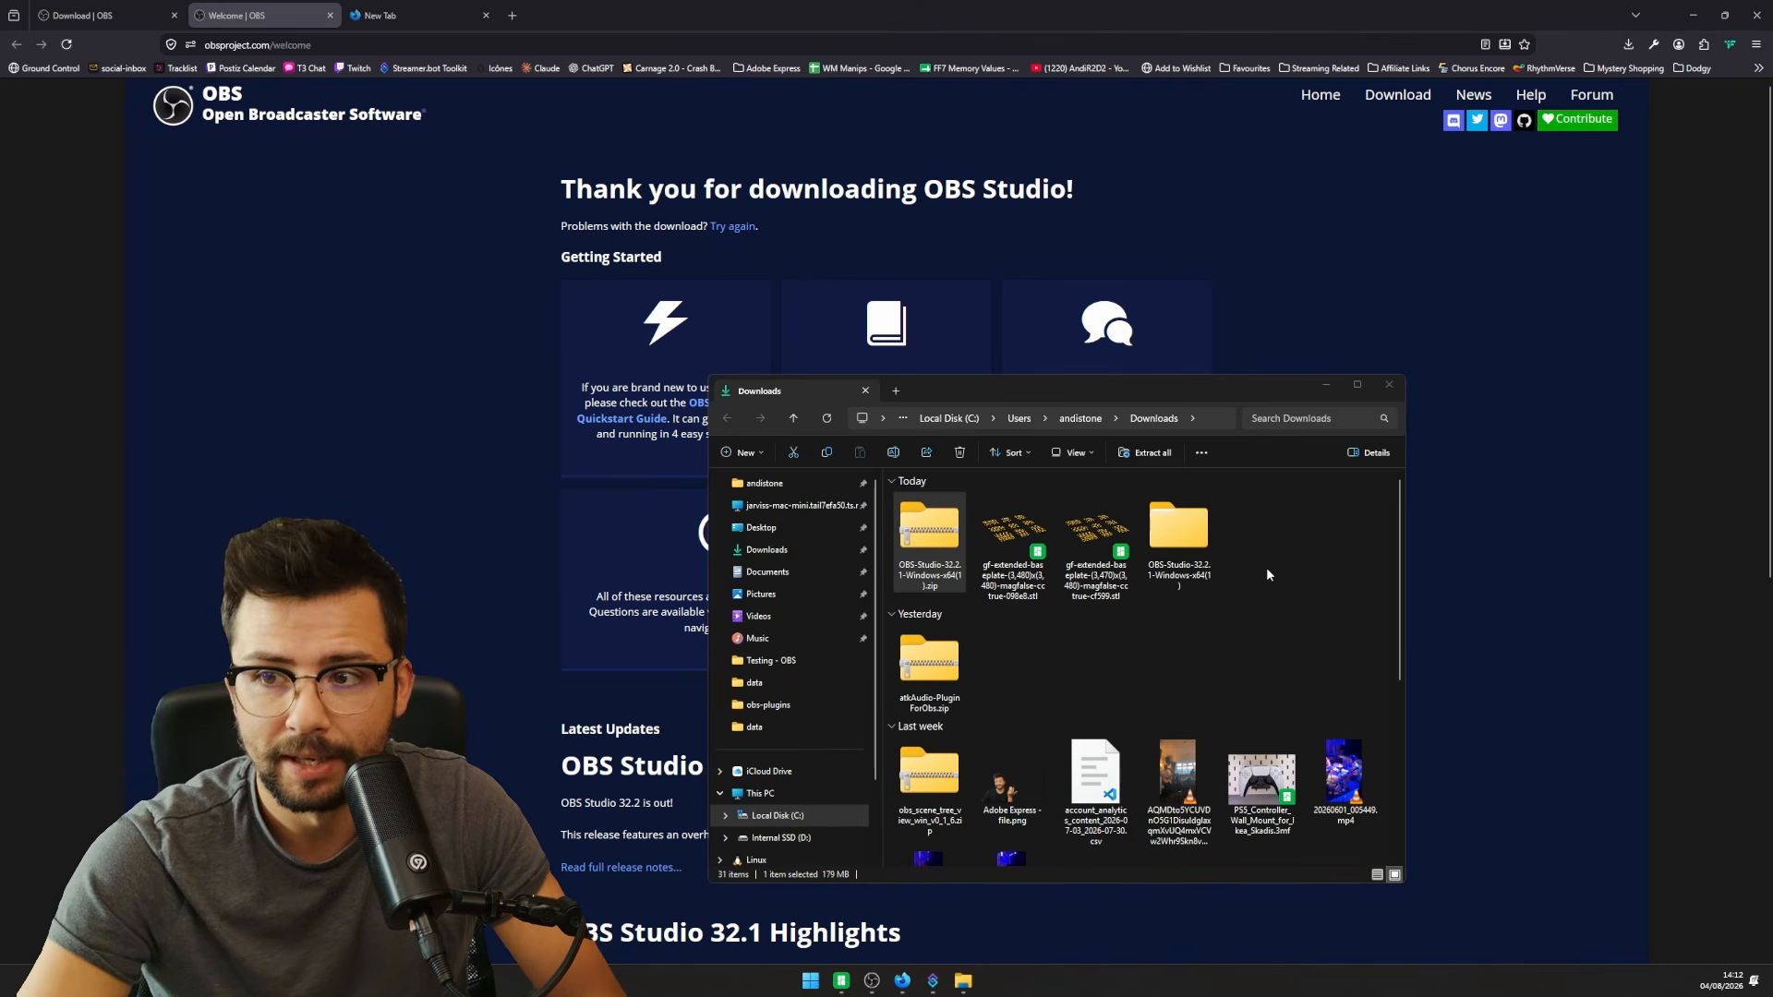
{"action": "left_click", "coordinate": [1188, 526]}
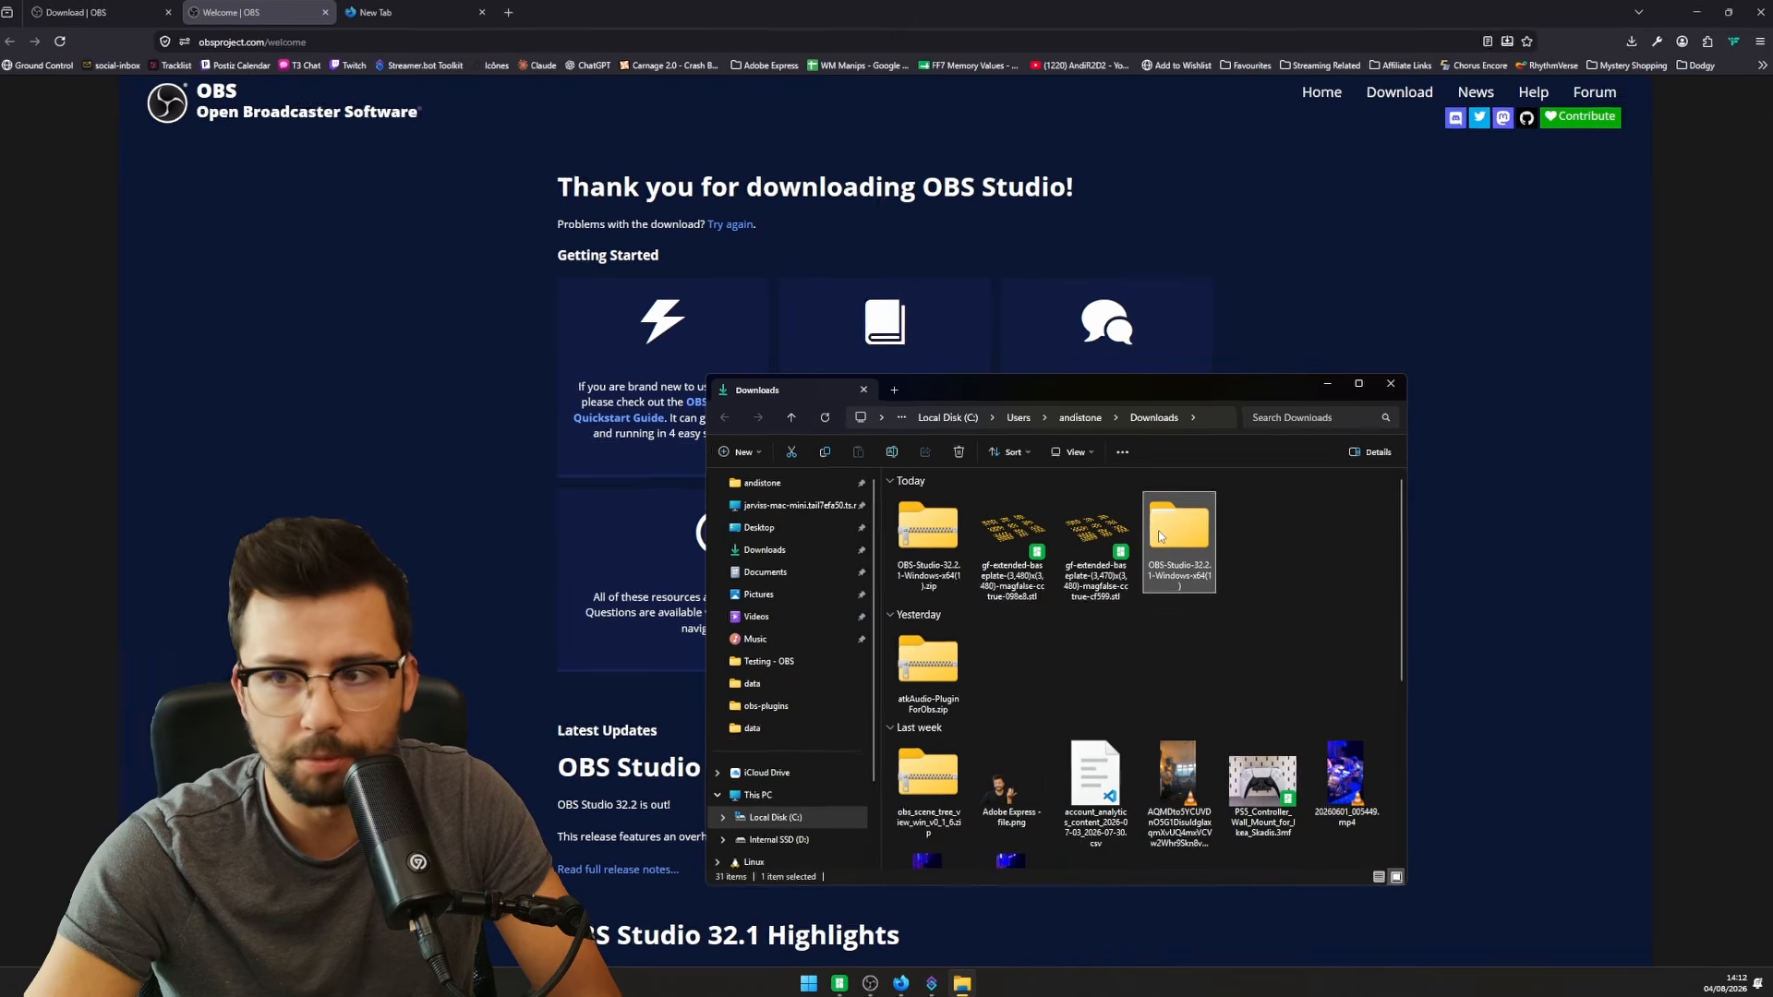
{"action": "double_click", "coordinate": [1160, 533]}
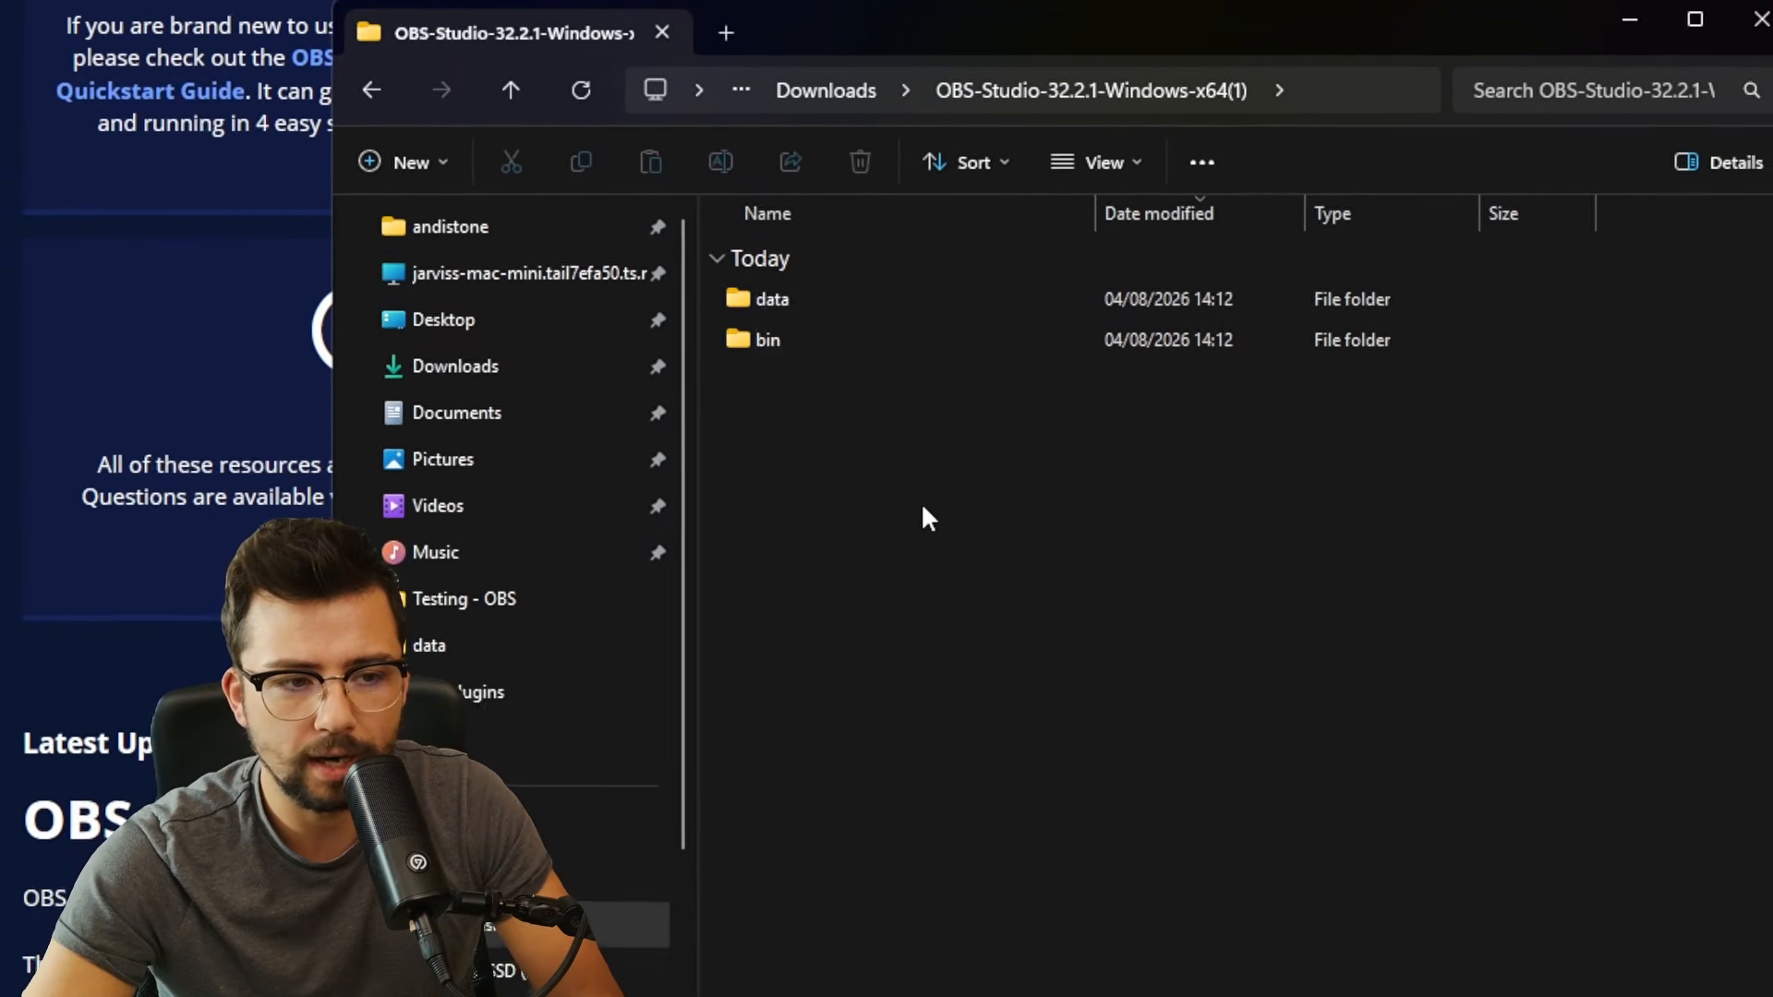
- Create an empty text document named portable_mode.txt in the OBS-Studio-32.2.1 folder
{"action": "right_click", "coordinate": [966, 532]}
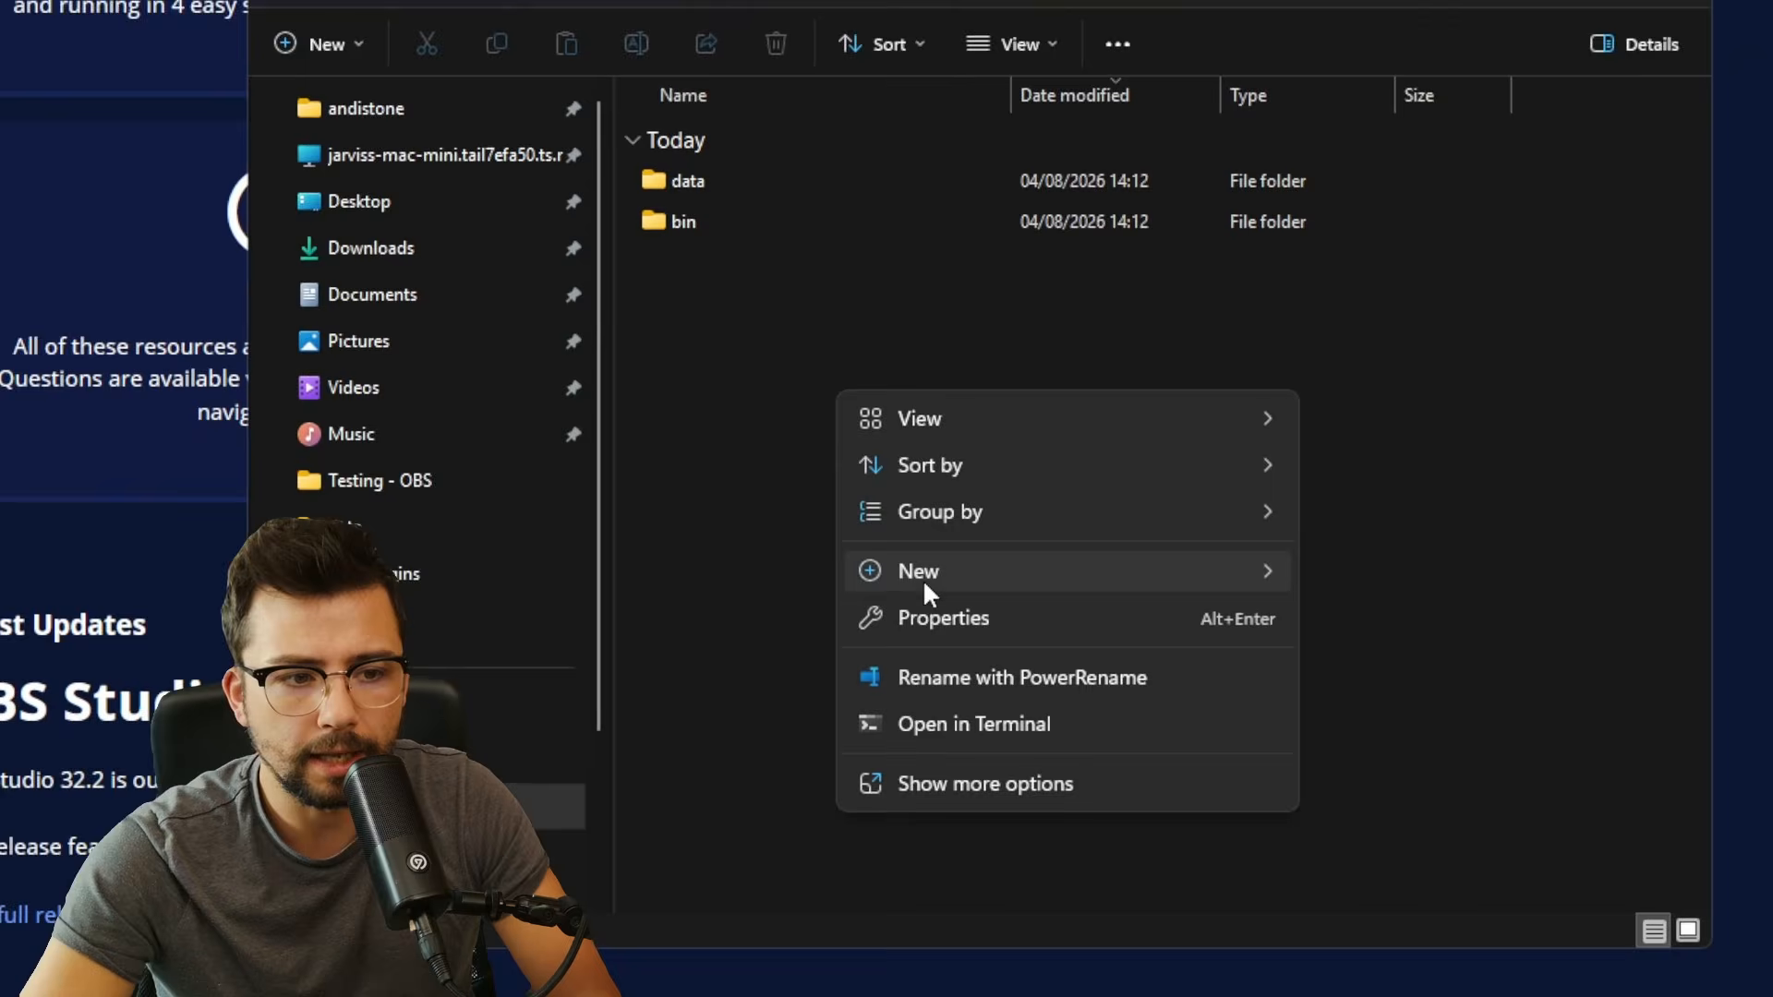
{"action": "mouse_move", "coordinate": [924, 582]}
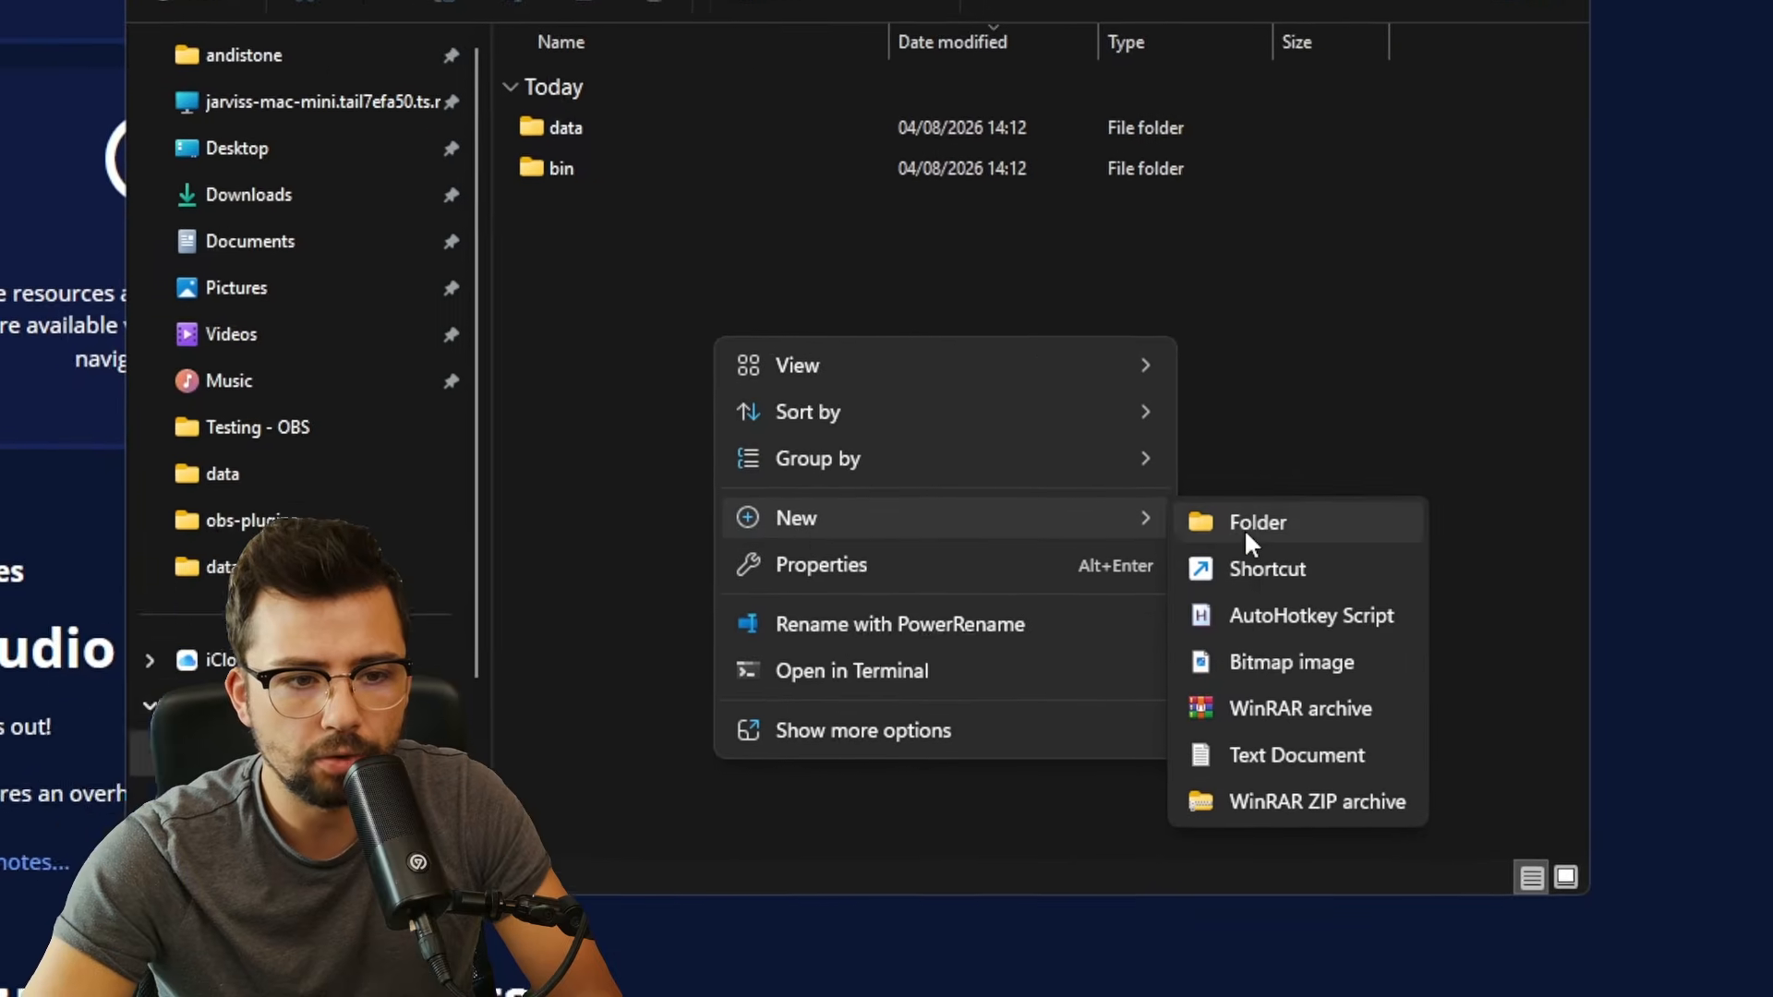
{"action": "left_click", "coordinate": [1388, 806]}
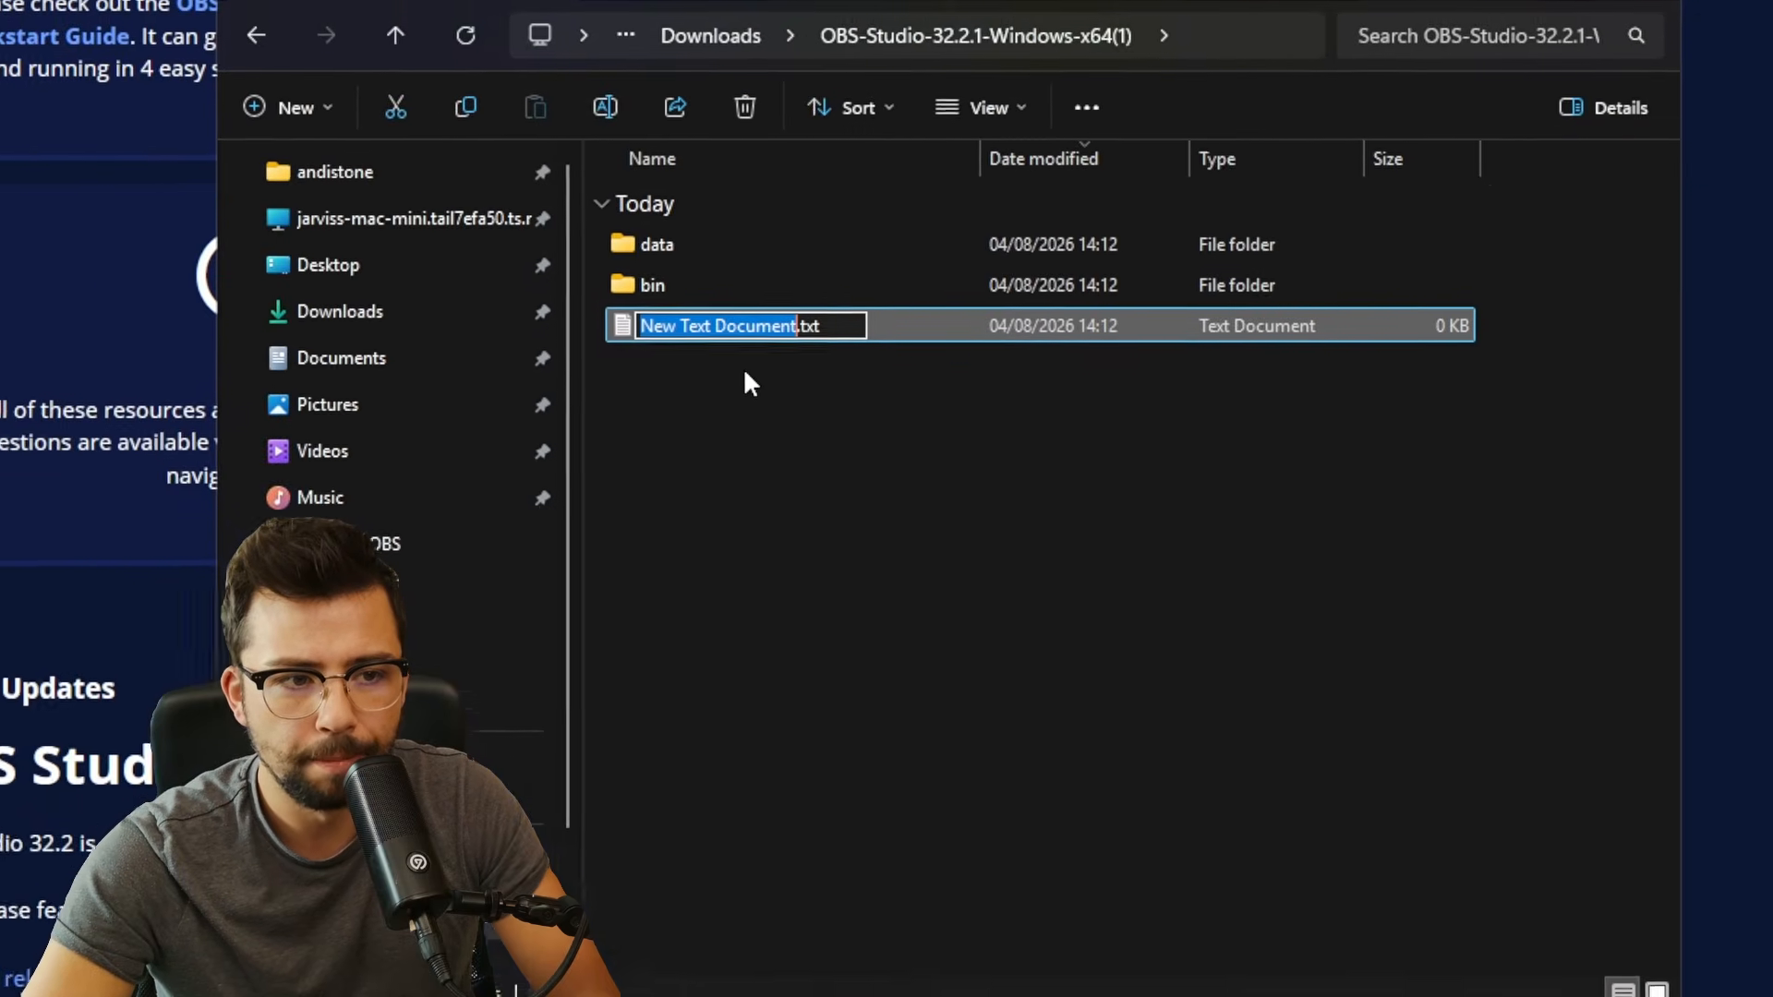
{"action": "type", "text": "pot"}
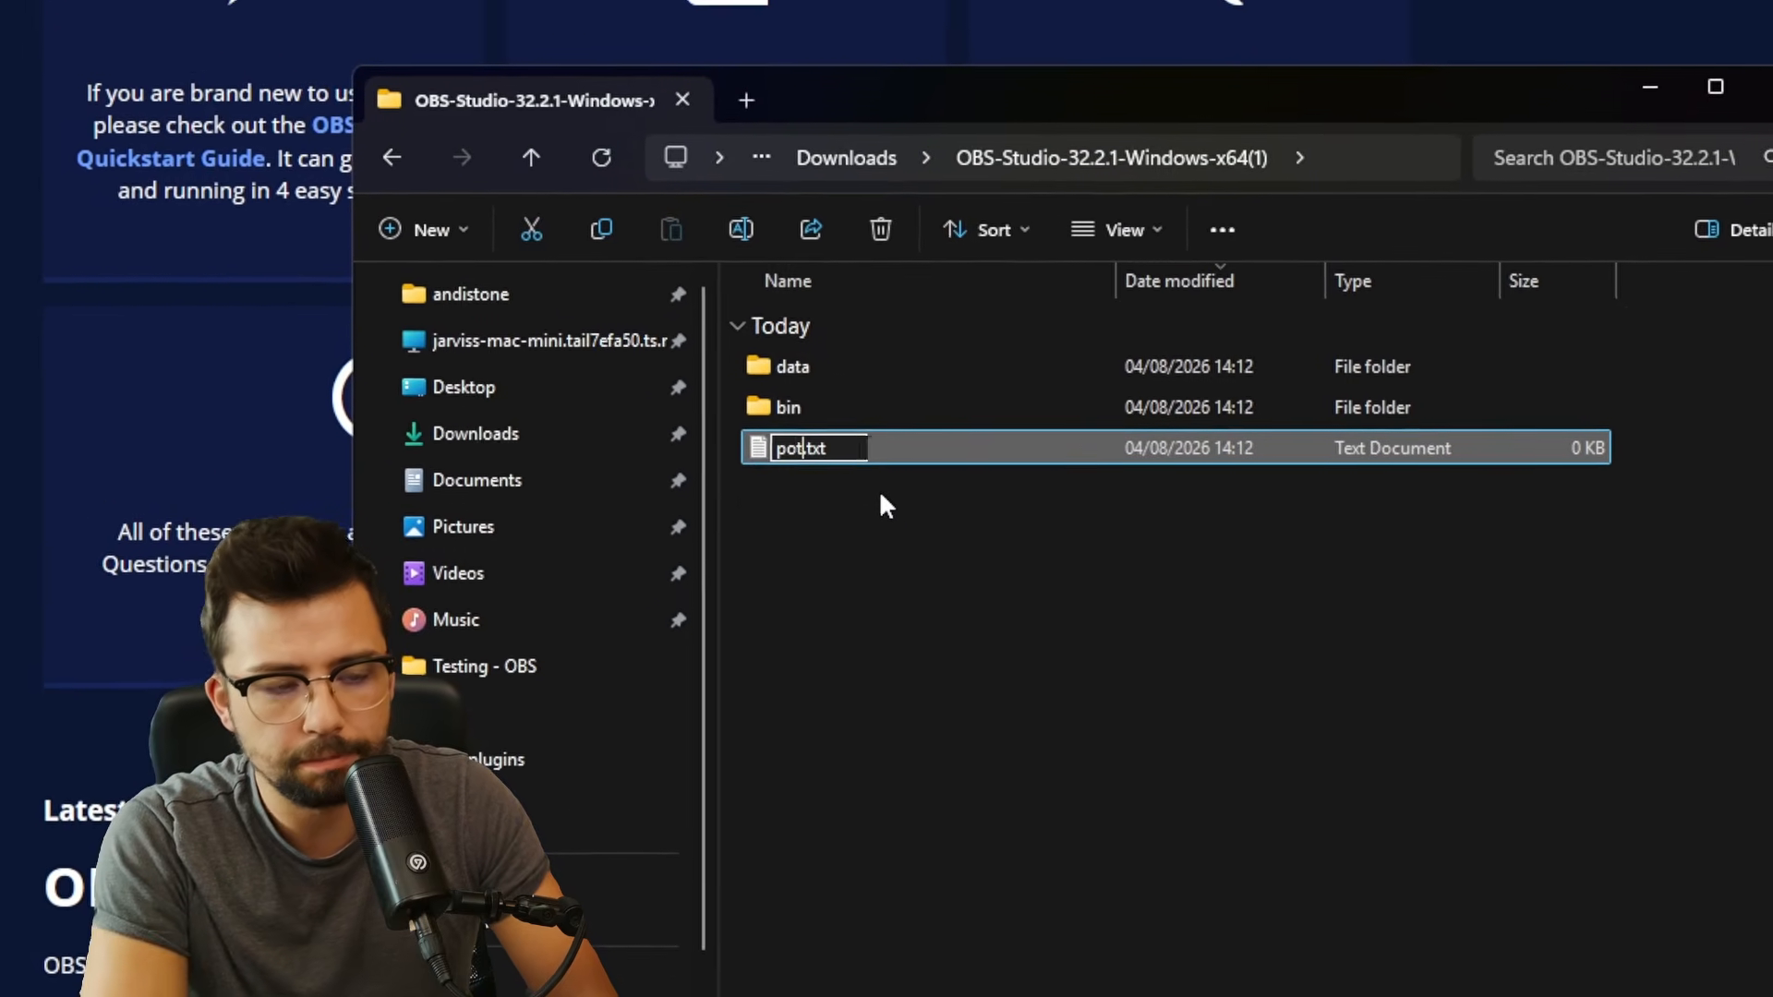
{"action": "key", "text": "BackSpace"}
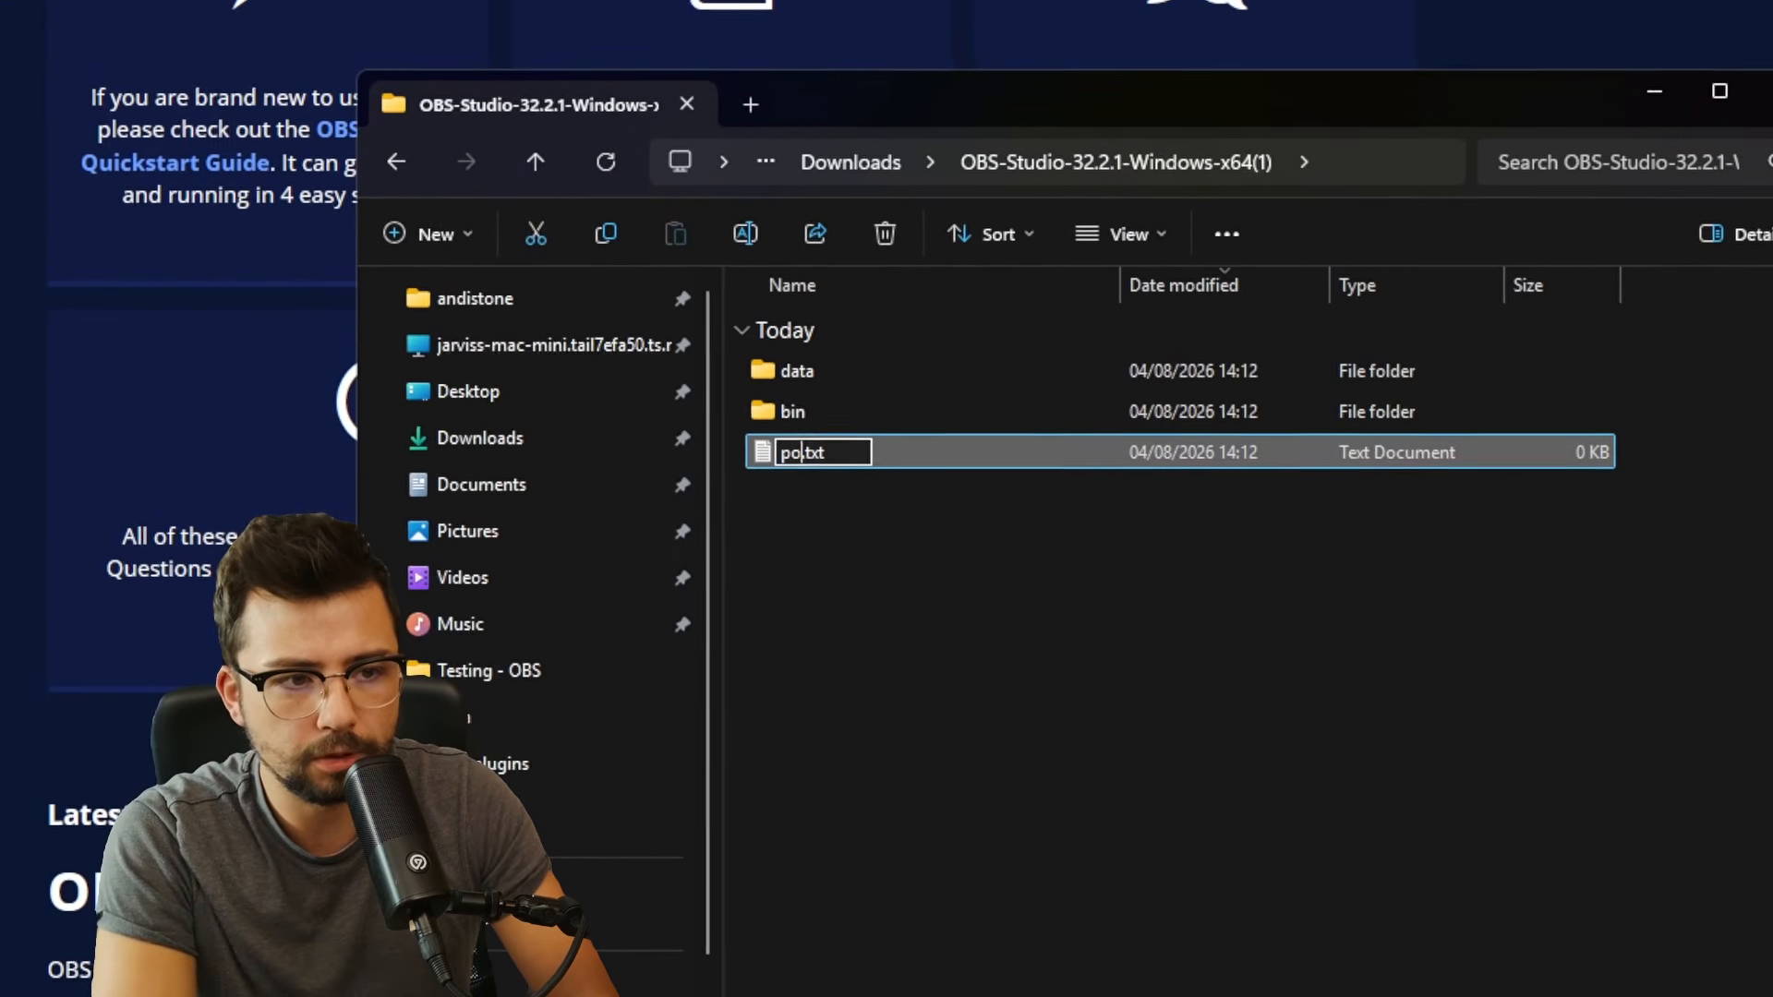
{"action": "type", "text": "rtable_"}
{"action": "type", "text": "mode"}
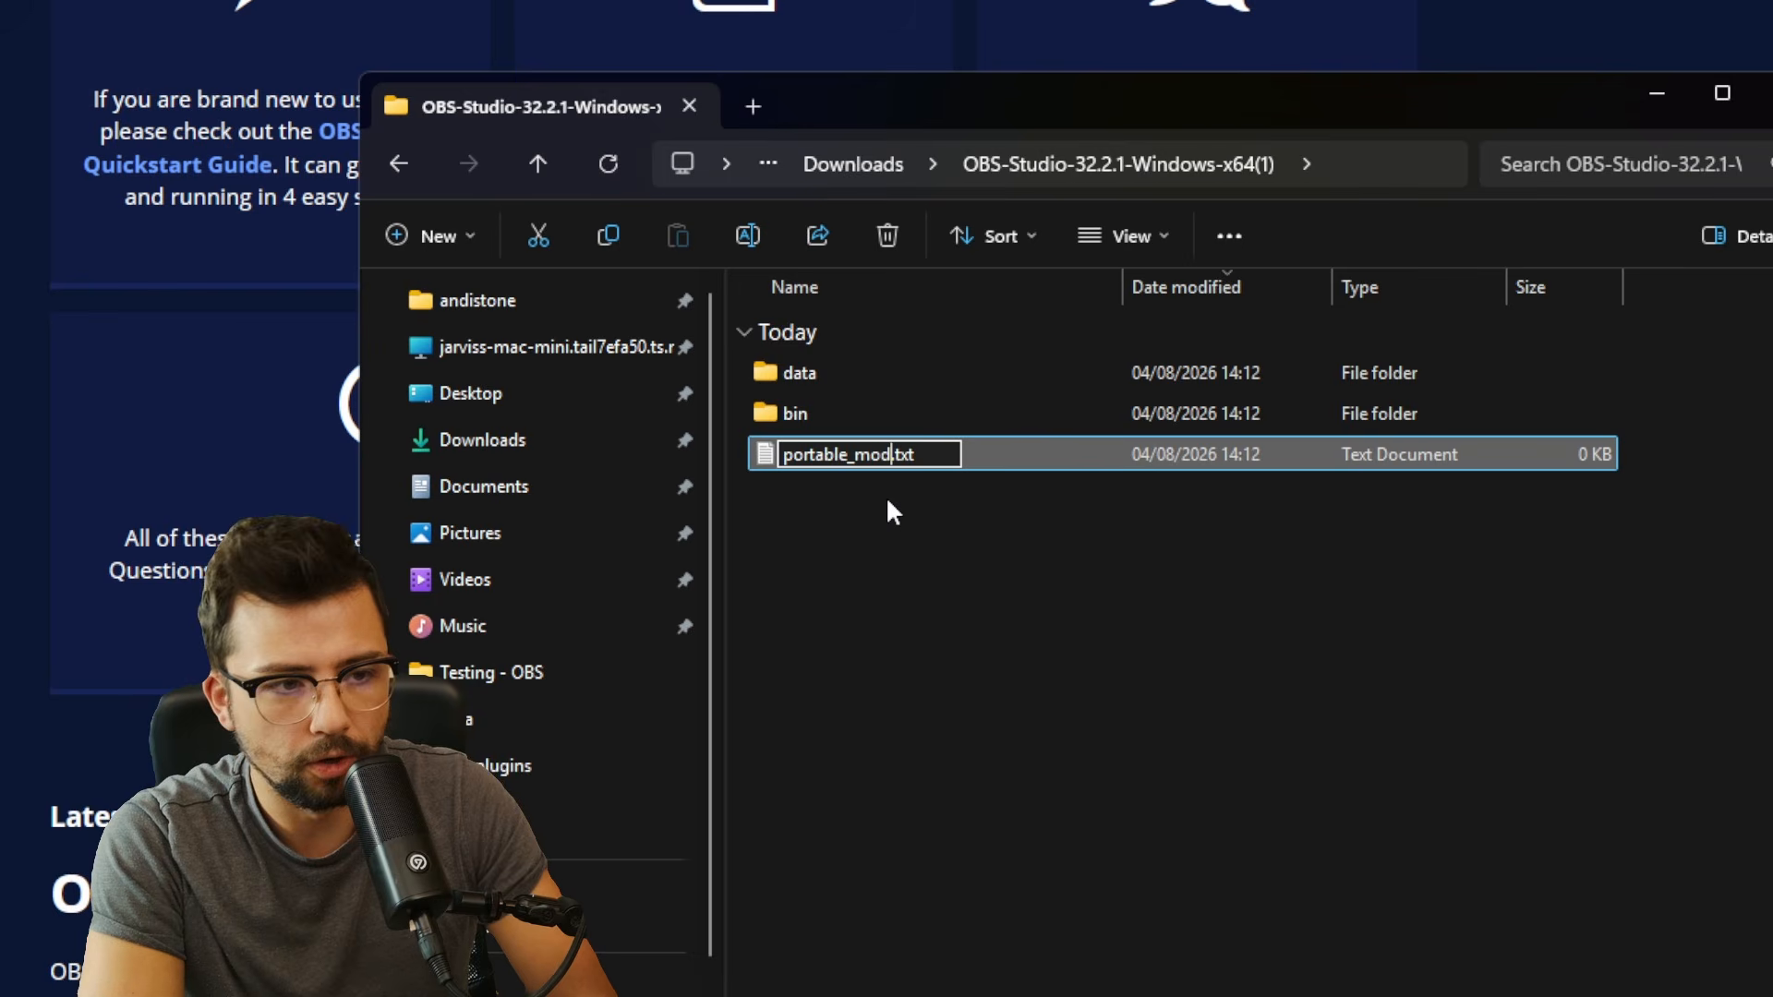
{"action": "key", "text": "Return"}
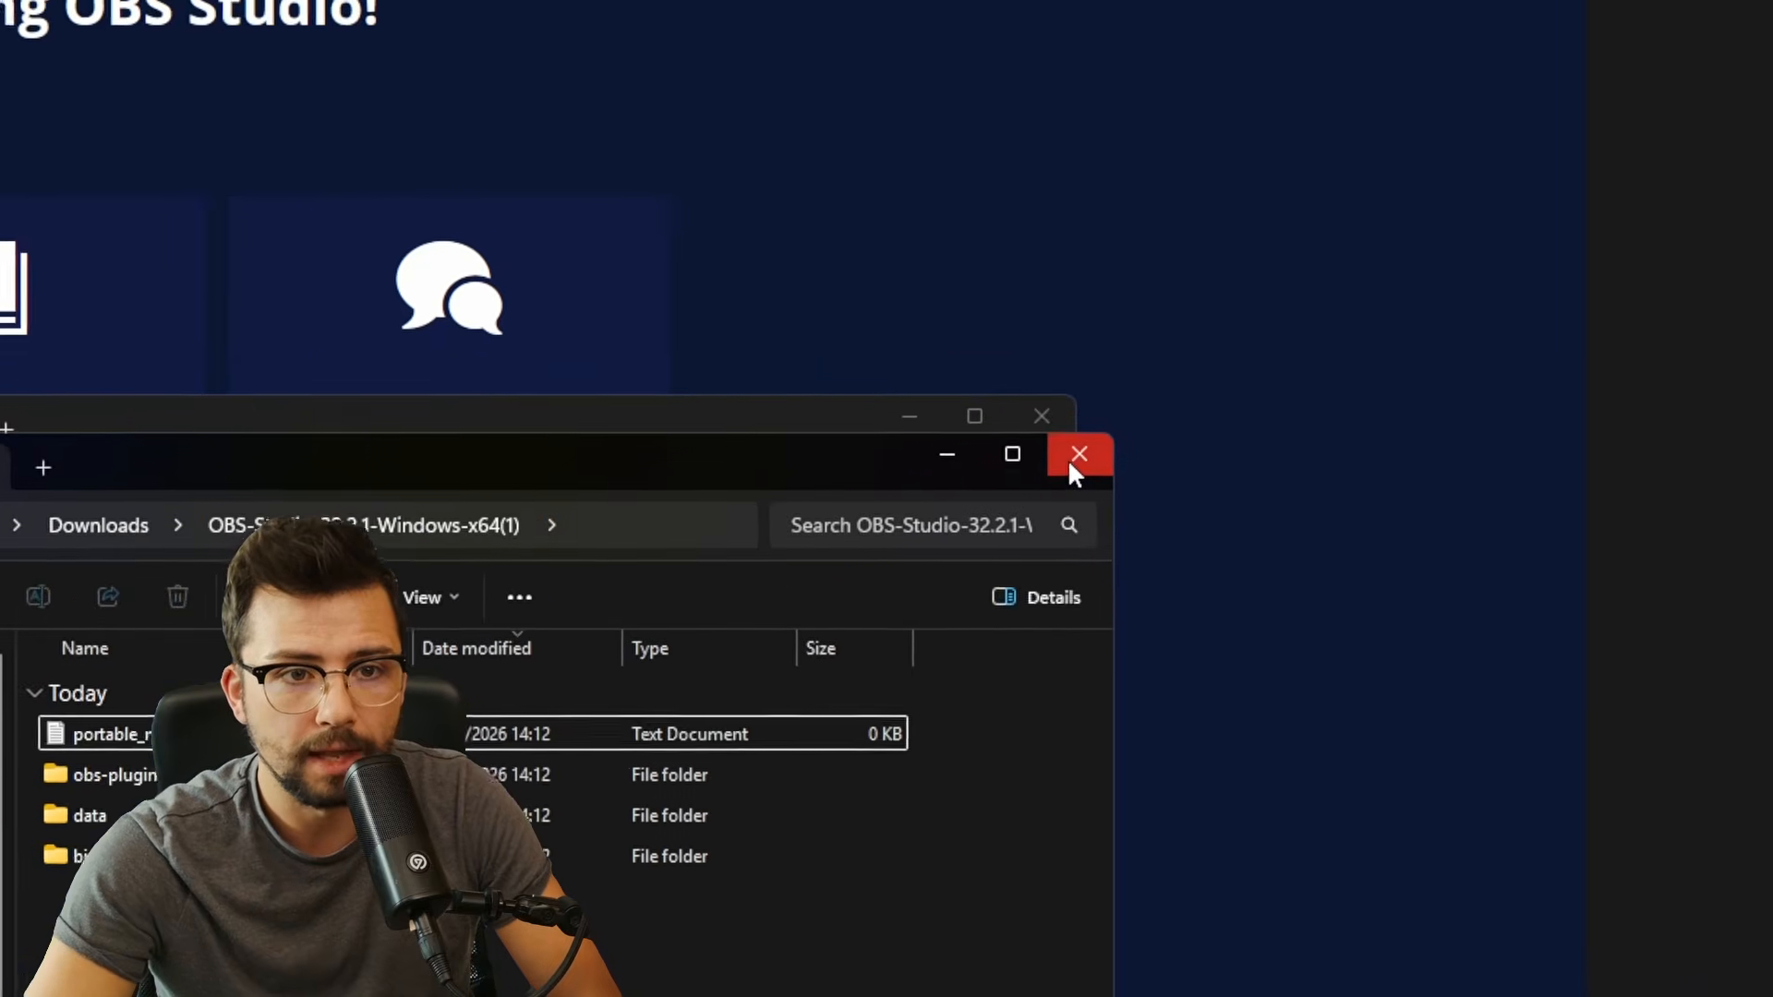
- Create a shortcut to bin\64bit\obs64.exe and place it in the main OBS folder
{"action": "left_click", "coordinate": [1422, 343]}
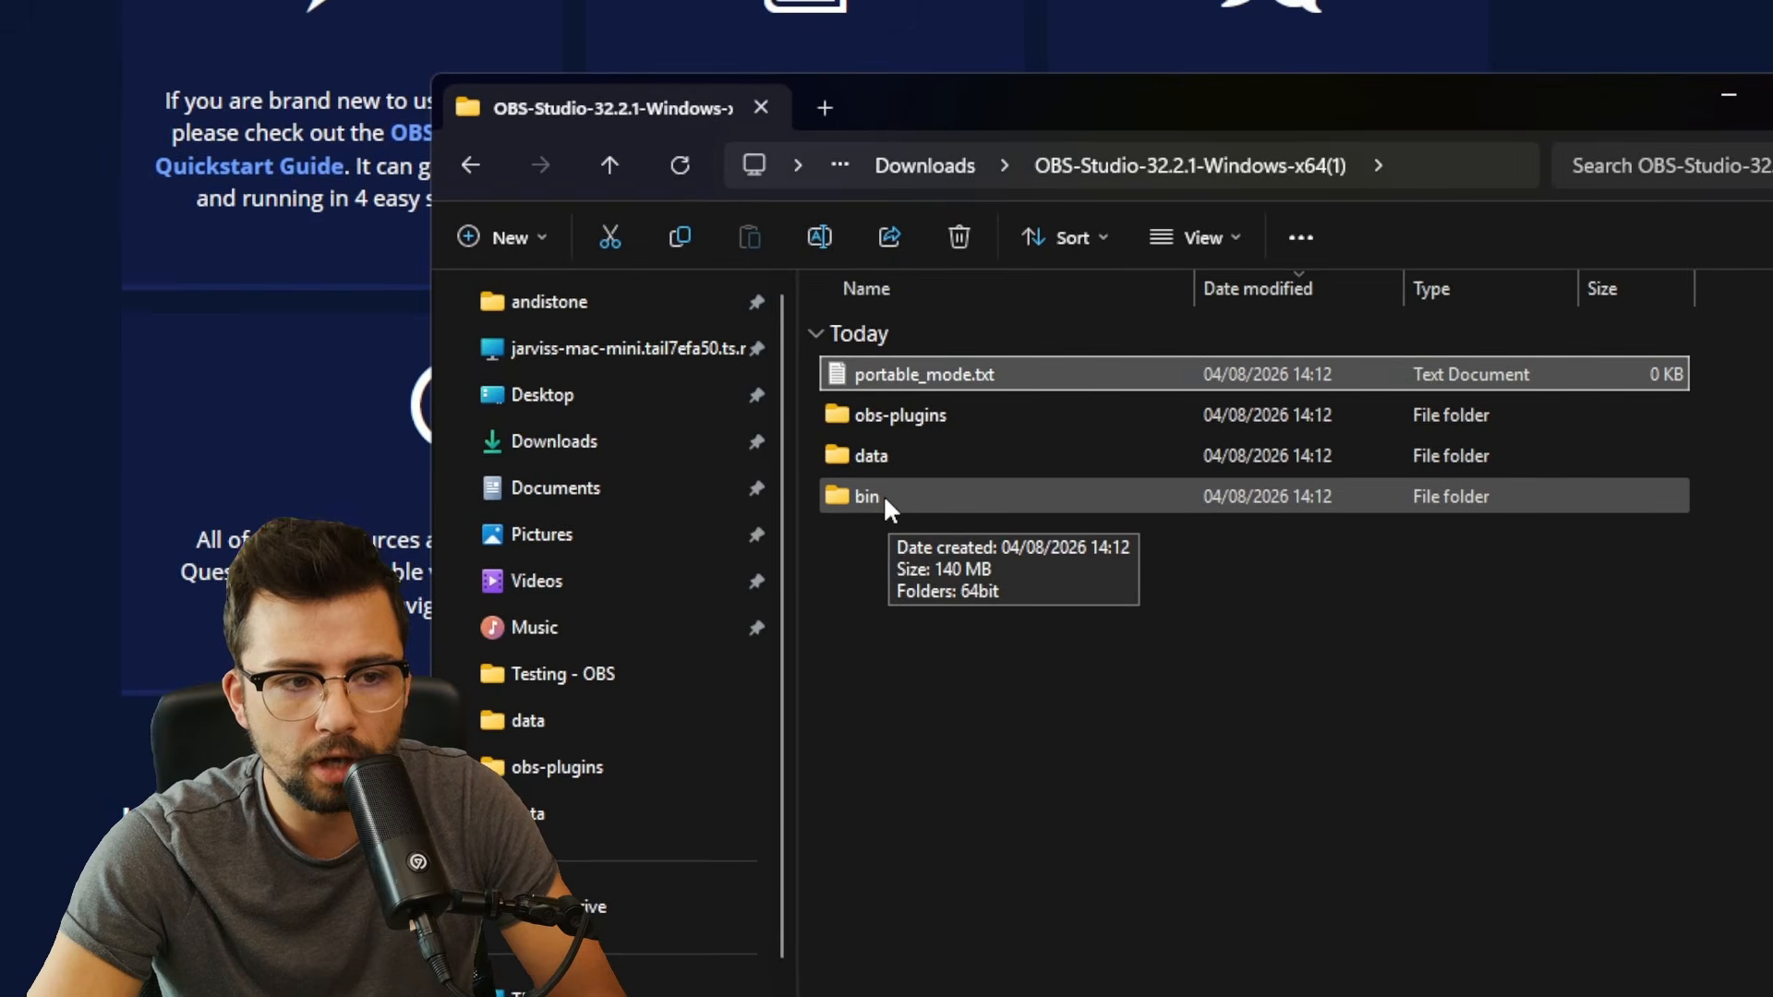
{"action": "double_click", "coordinate": [880, 497]}
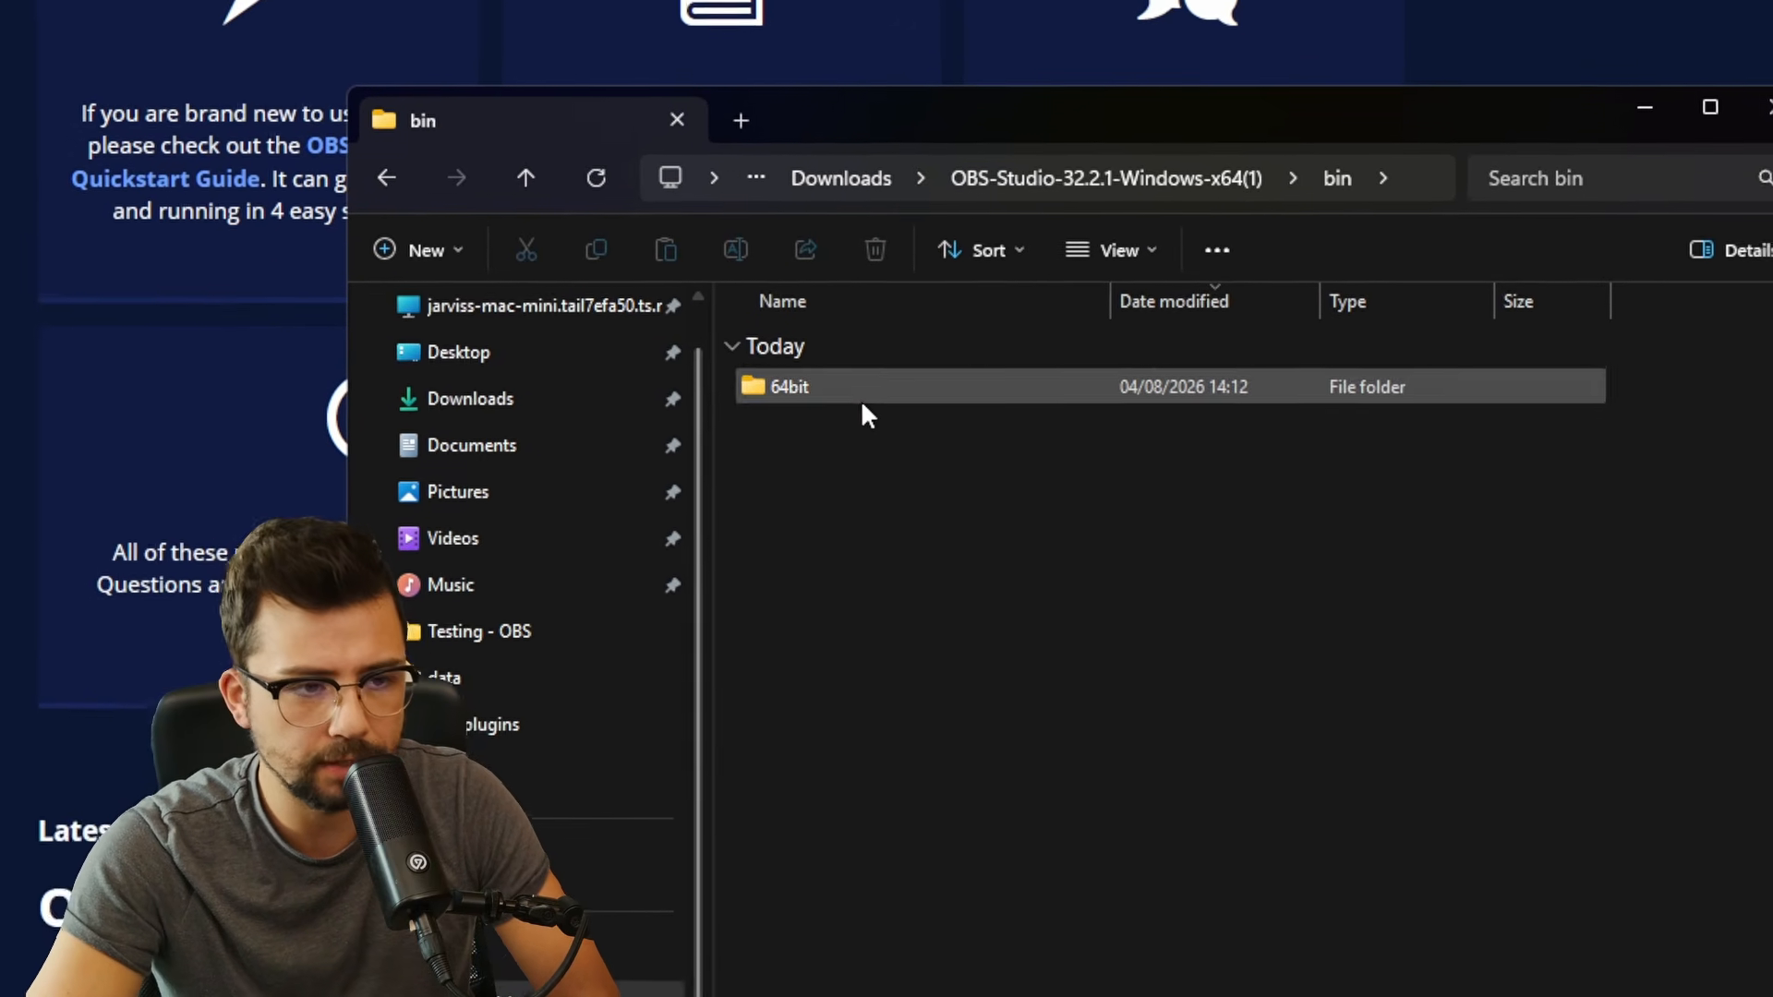
{"action": "double_click", "coordinate": [929, 384]}
{"action": "scroll", "coordinate": [1020, 545], "scroll_direction": "down", "scroll_amount": 3}
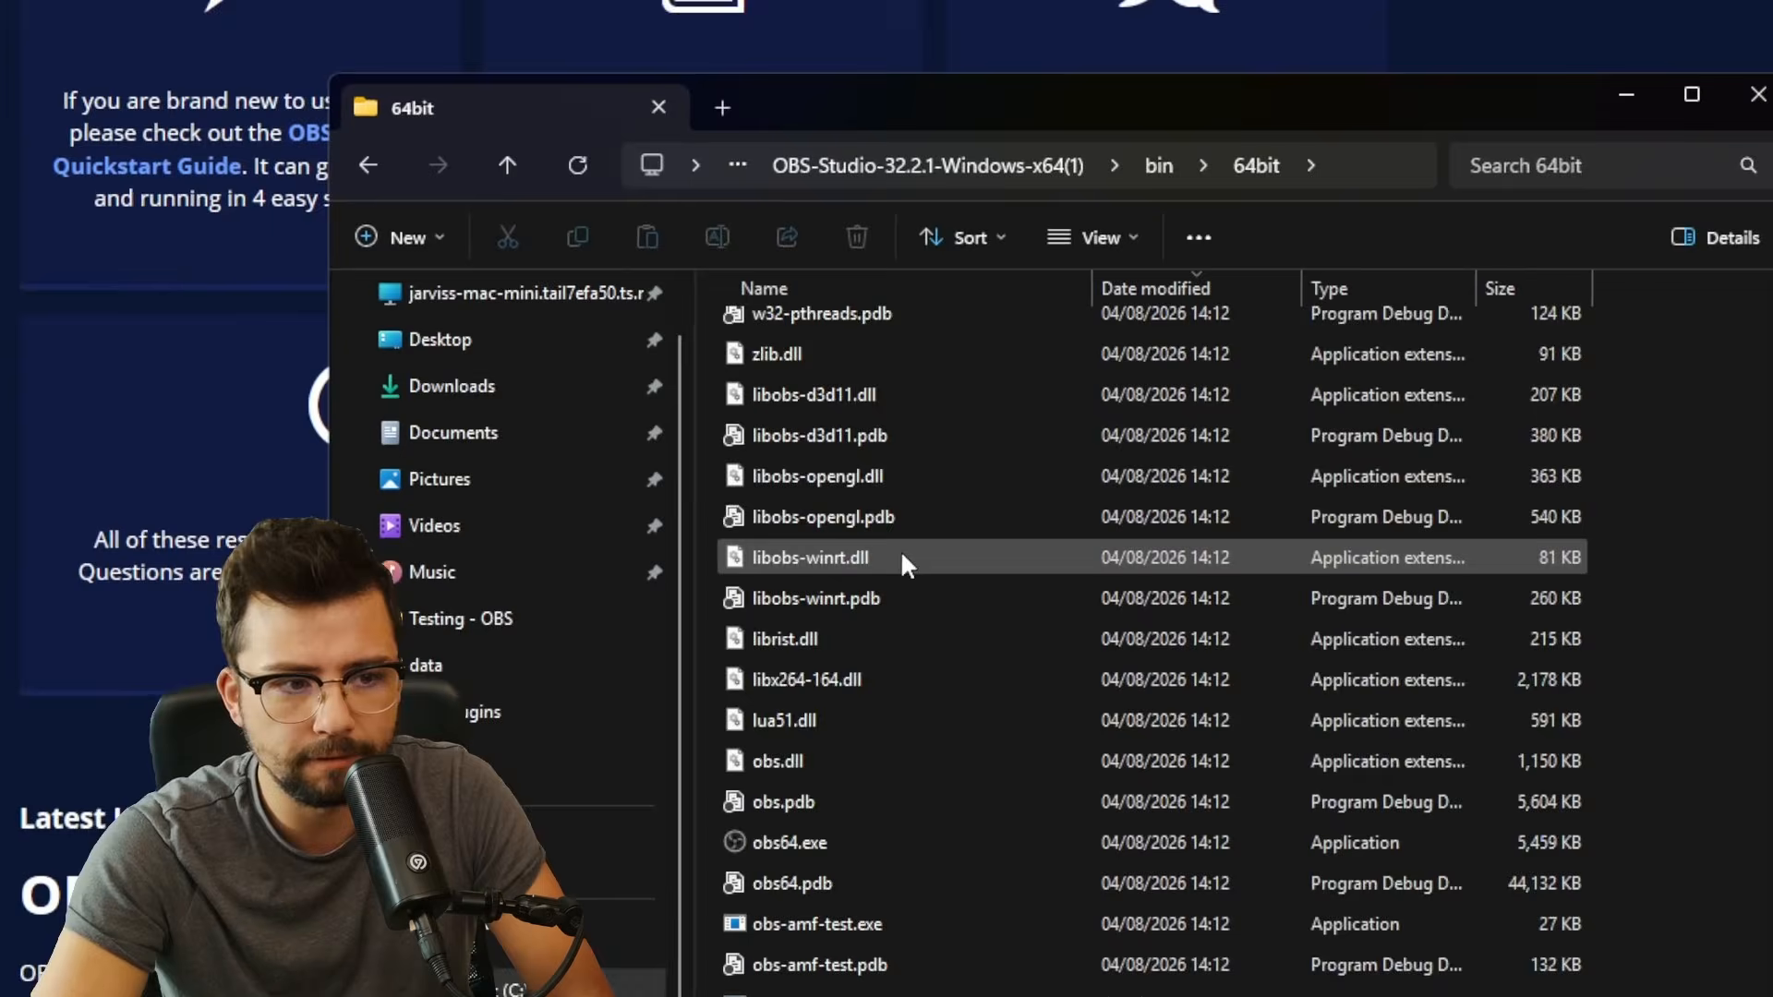
{"action": "scroll", "coordinate": [904, 557], "scroll_direction": "down", "scroll_amount": 2}
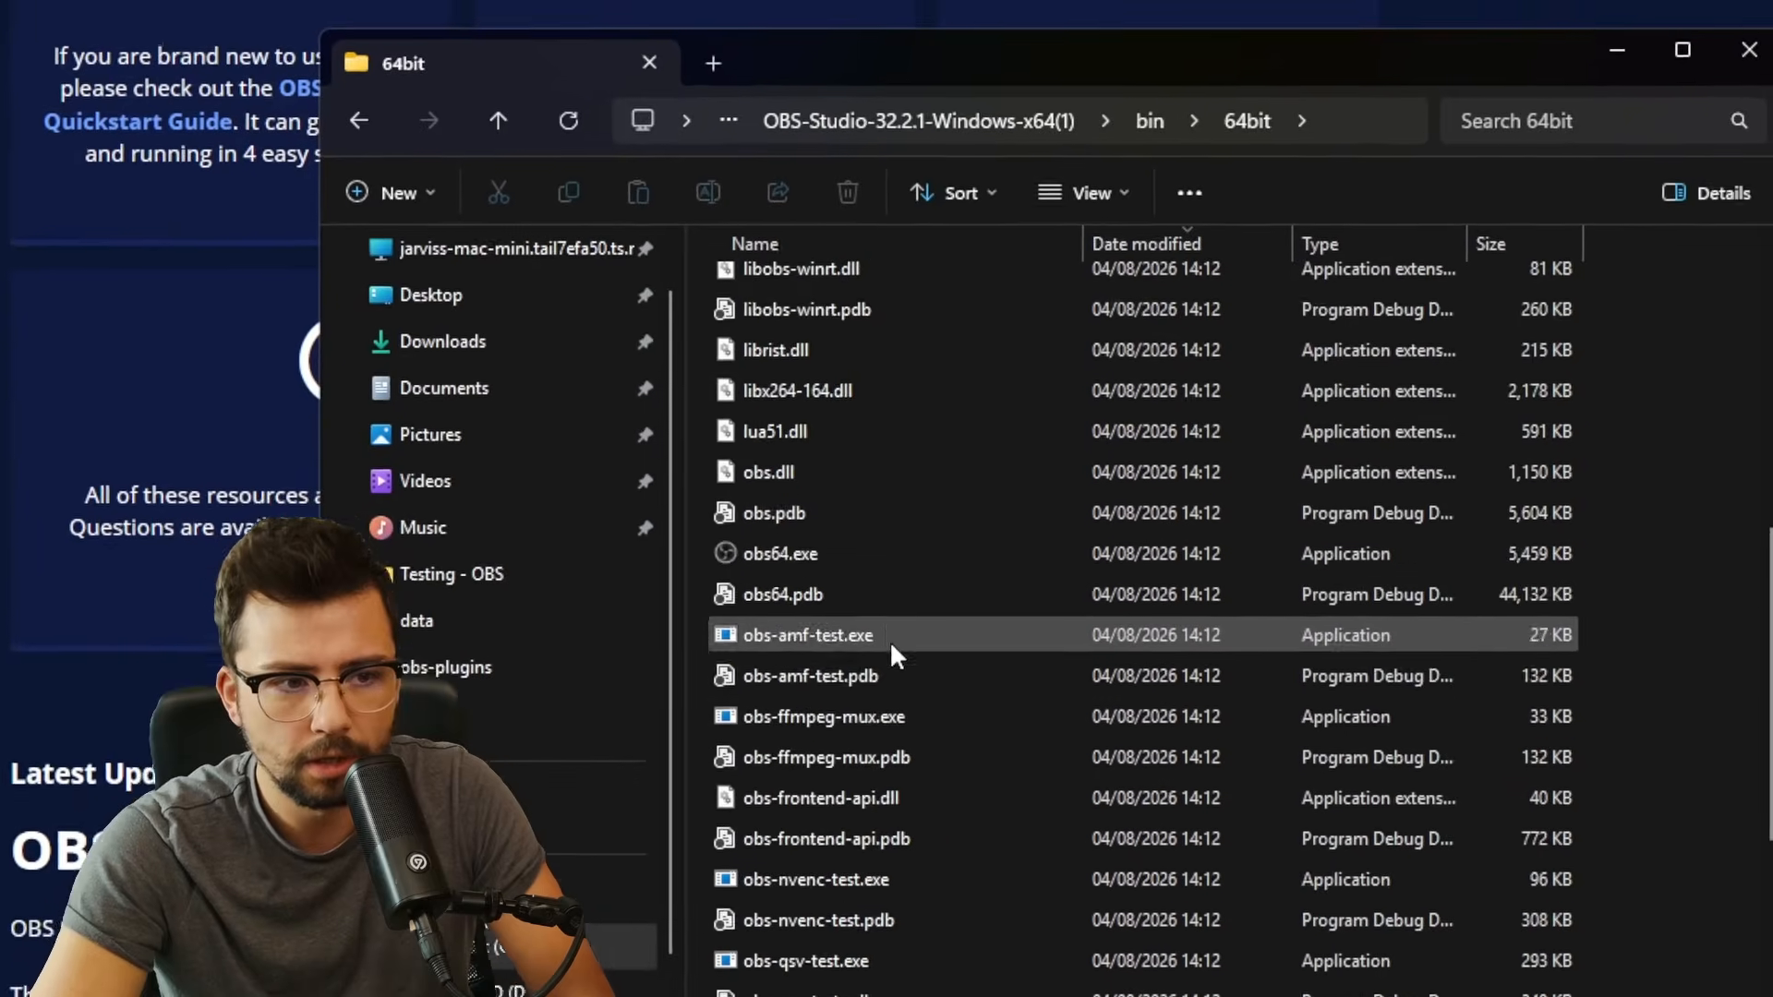
{"action": "left_click", "coordinate": [776, 582]}
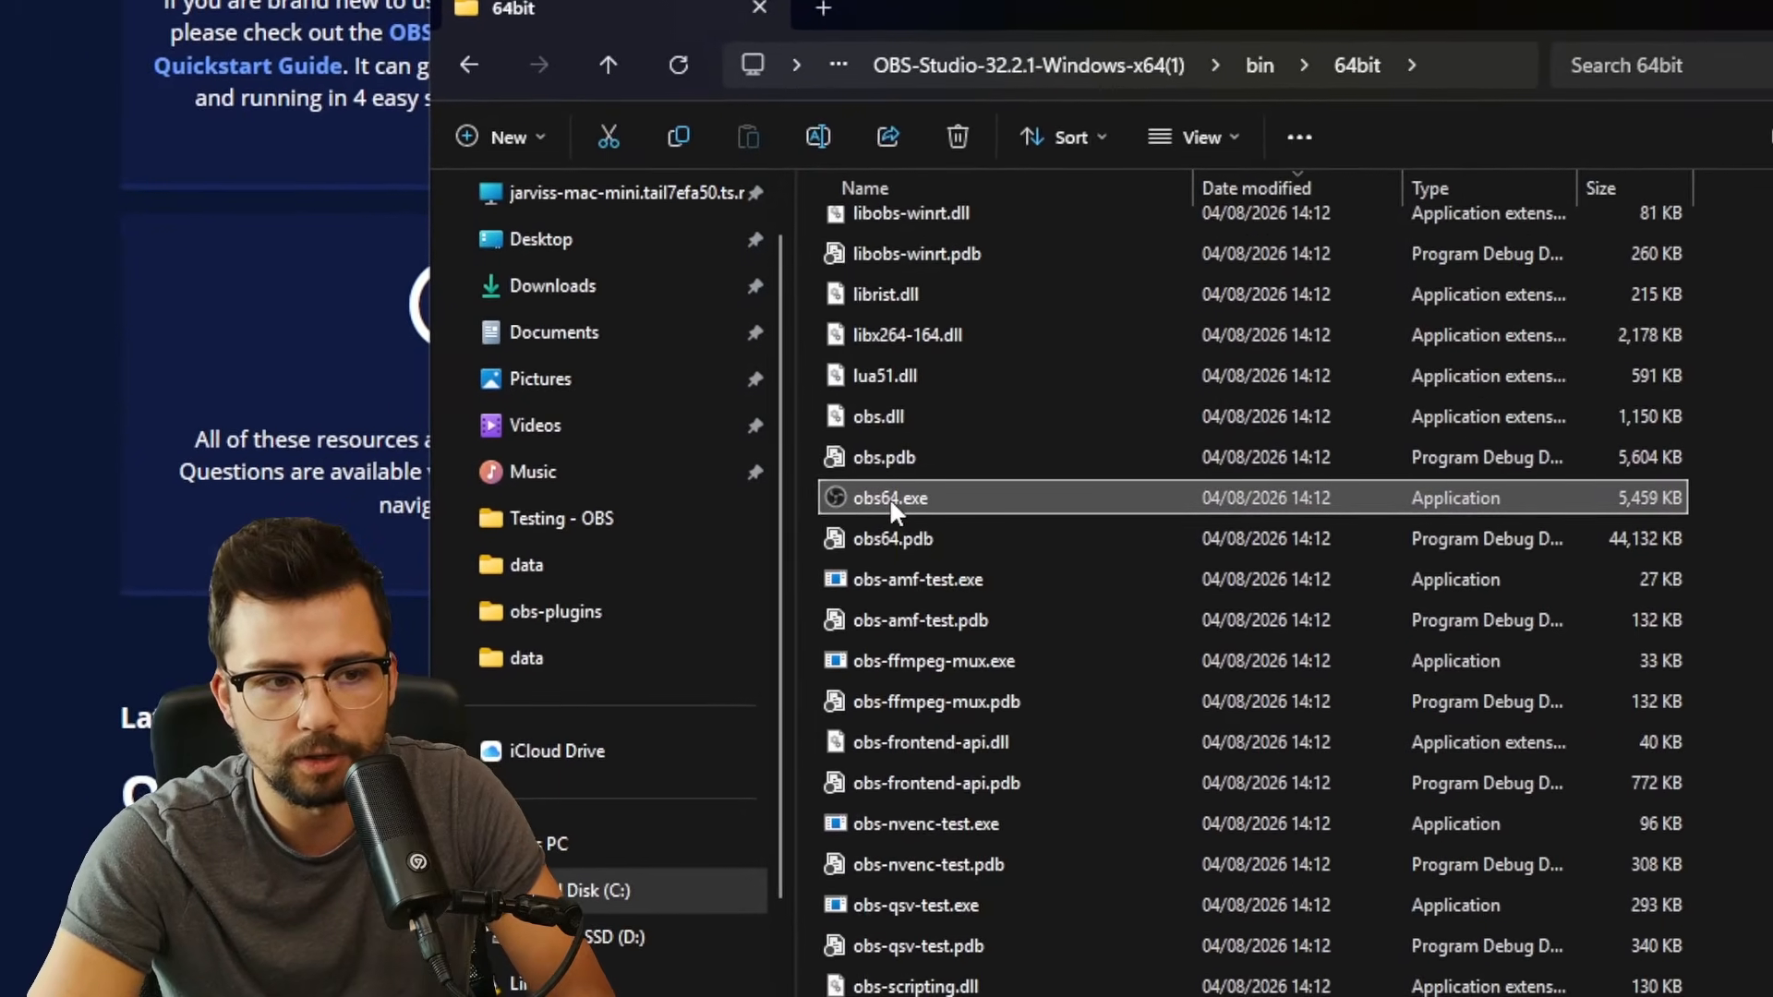
{"action": "right_click", "coordinate": [890, 500]}
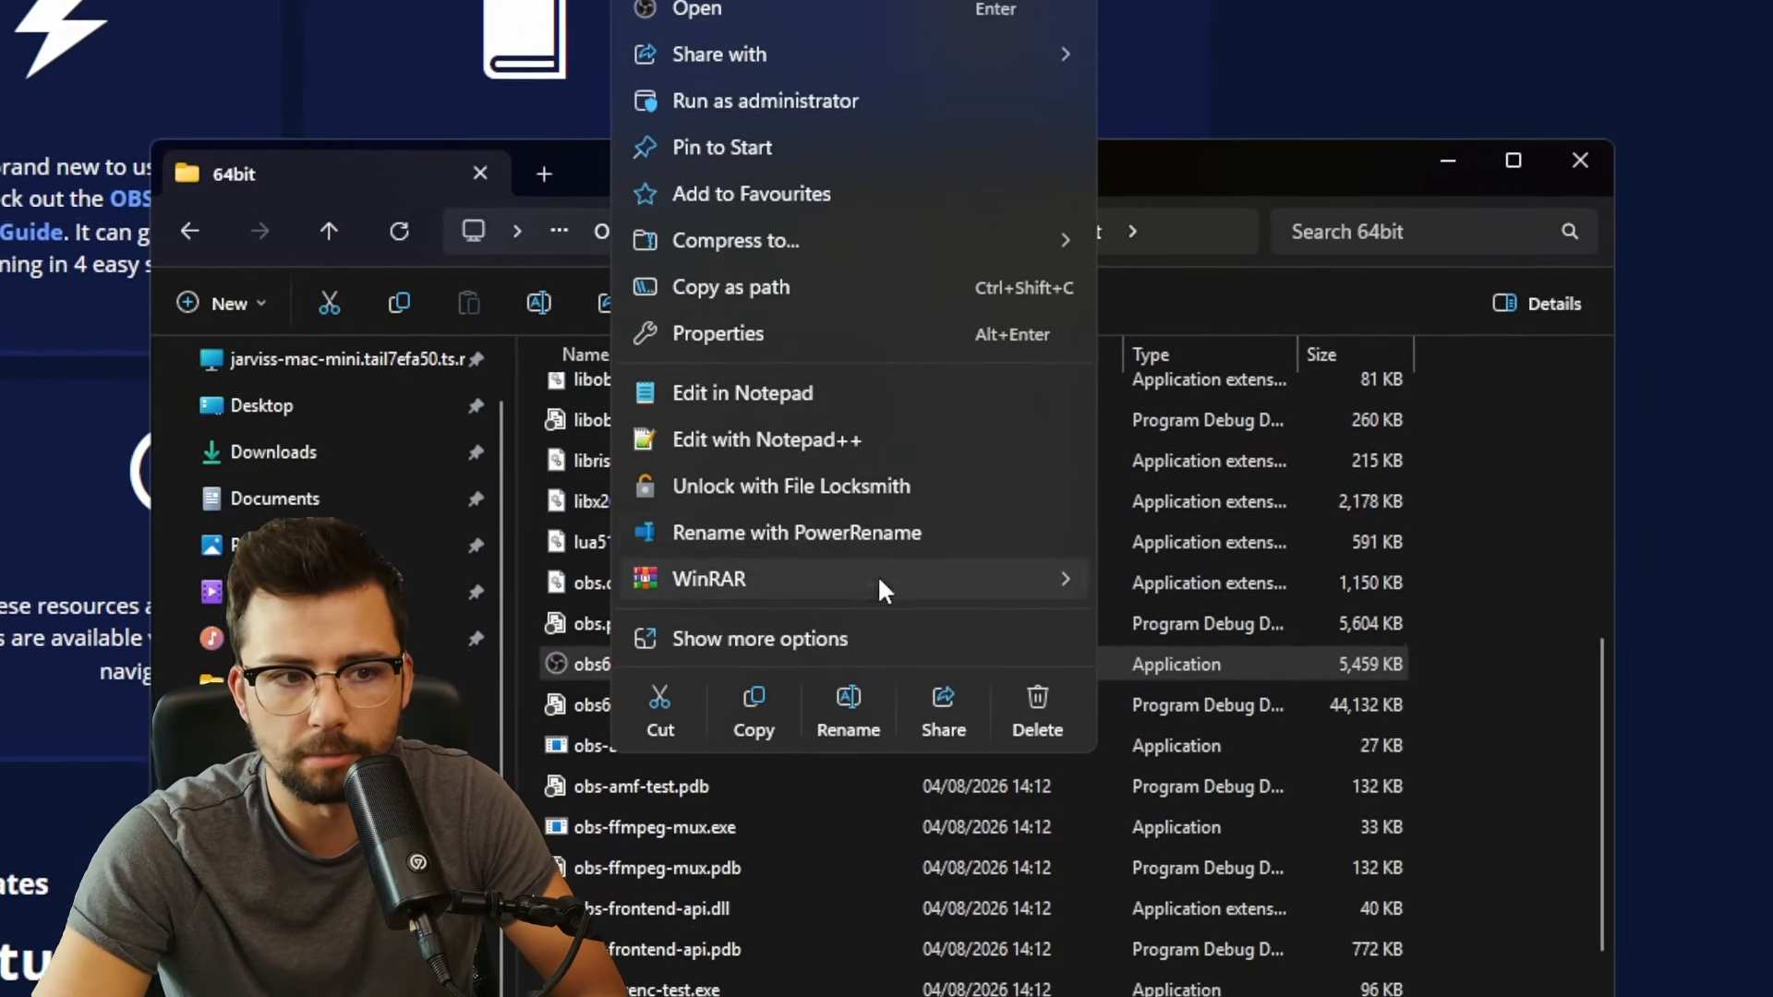
{"action": "left_click", "coordinate": [824, 740]}
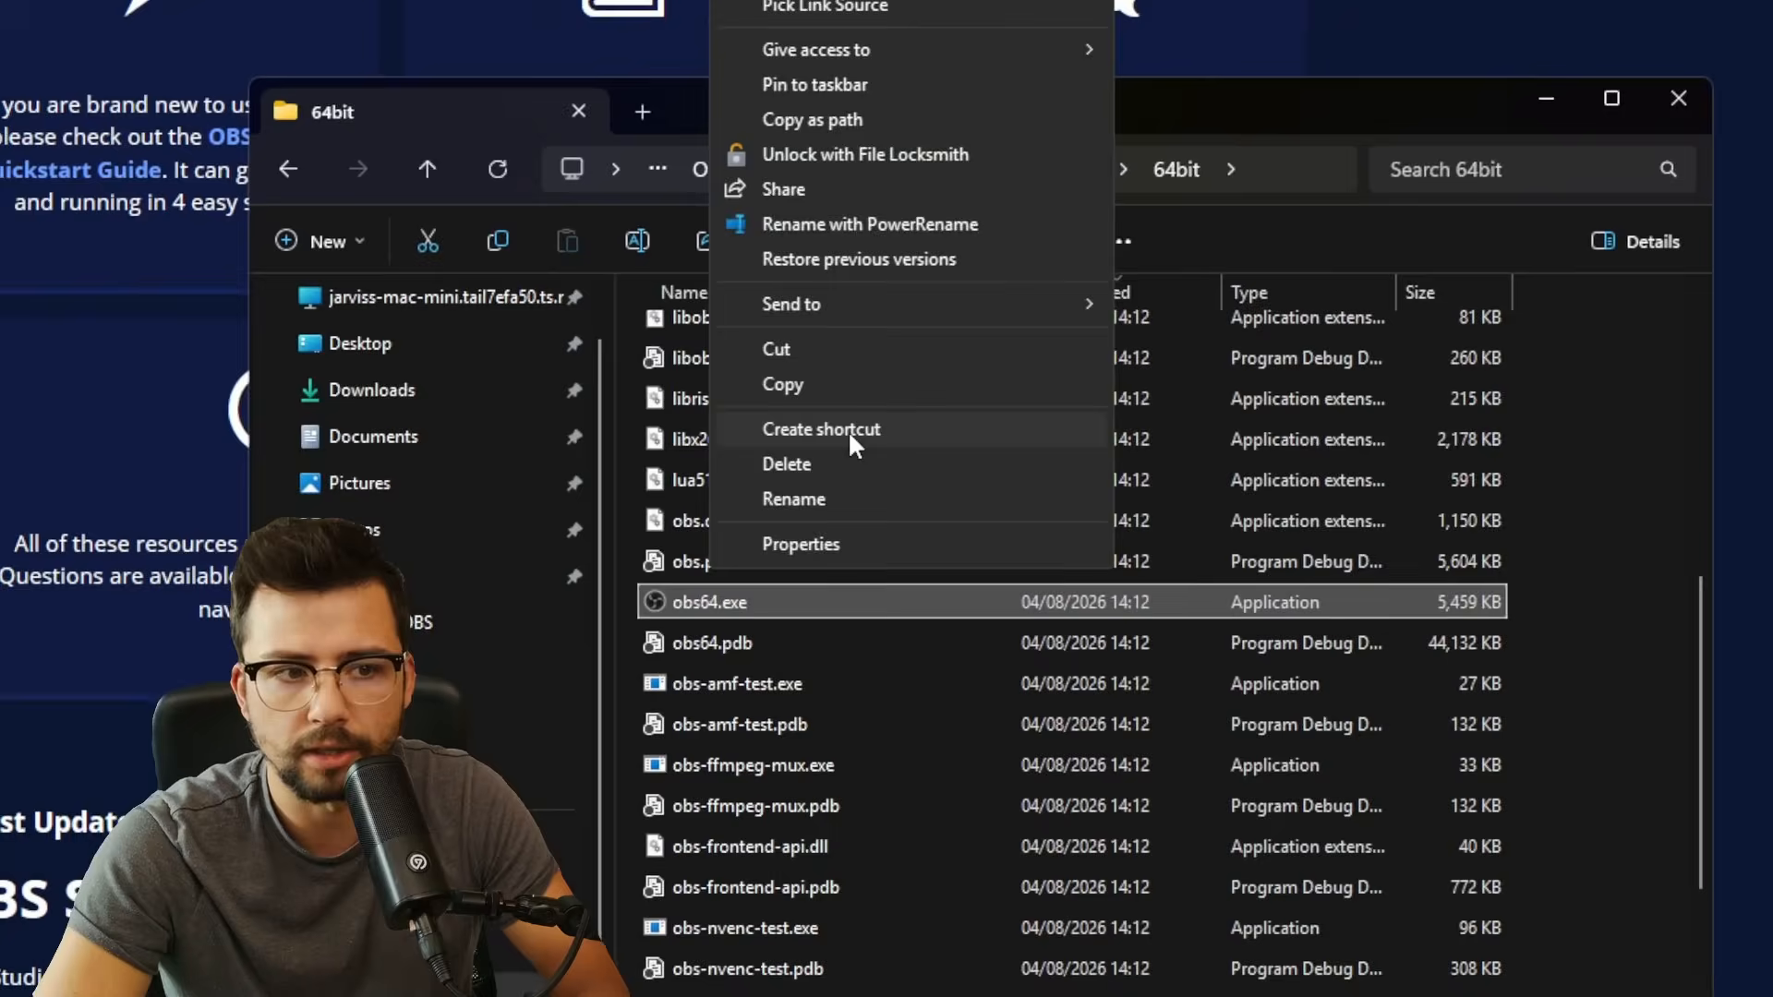
{"action": "left_click", "coordinate": [848, 431]}
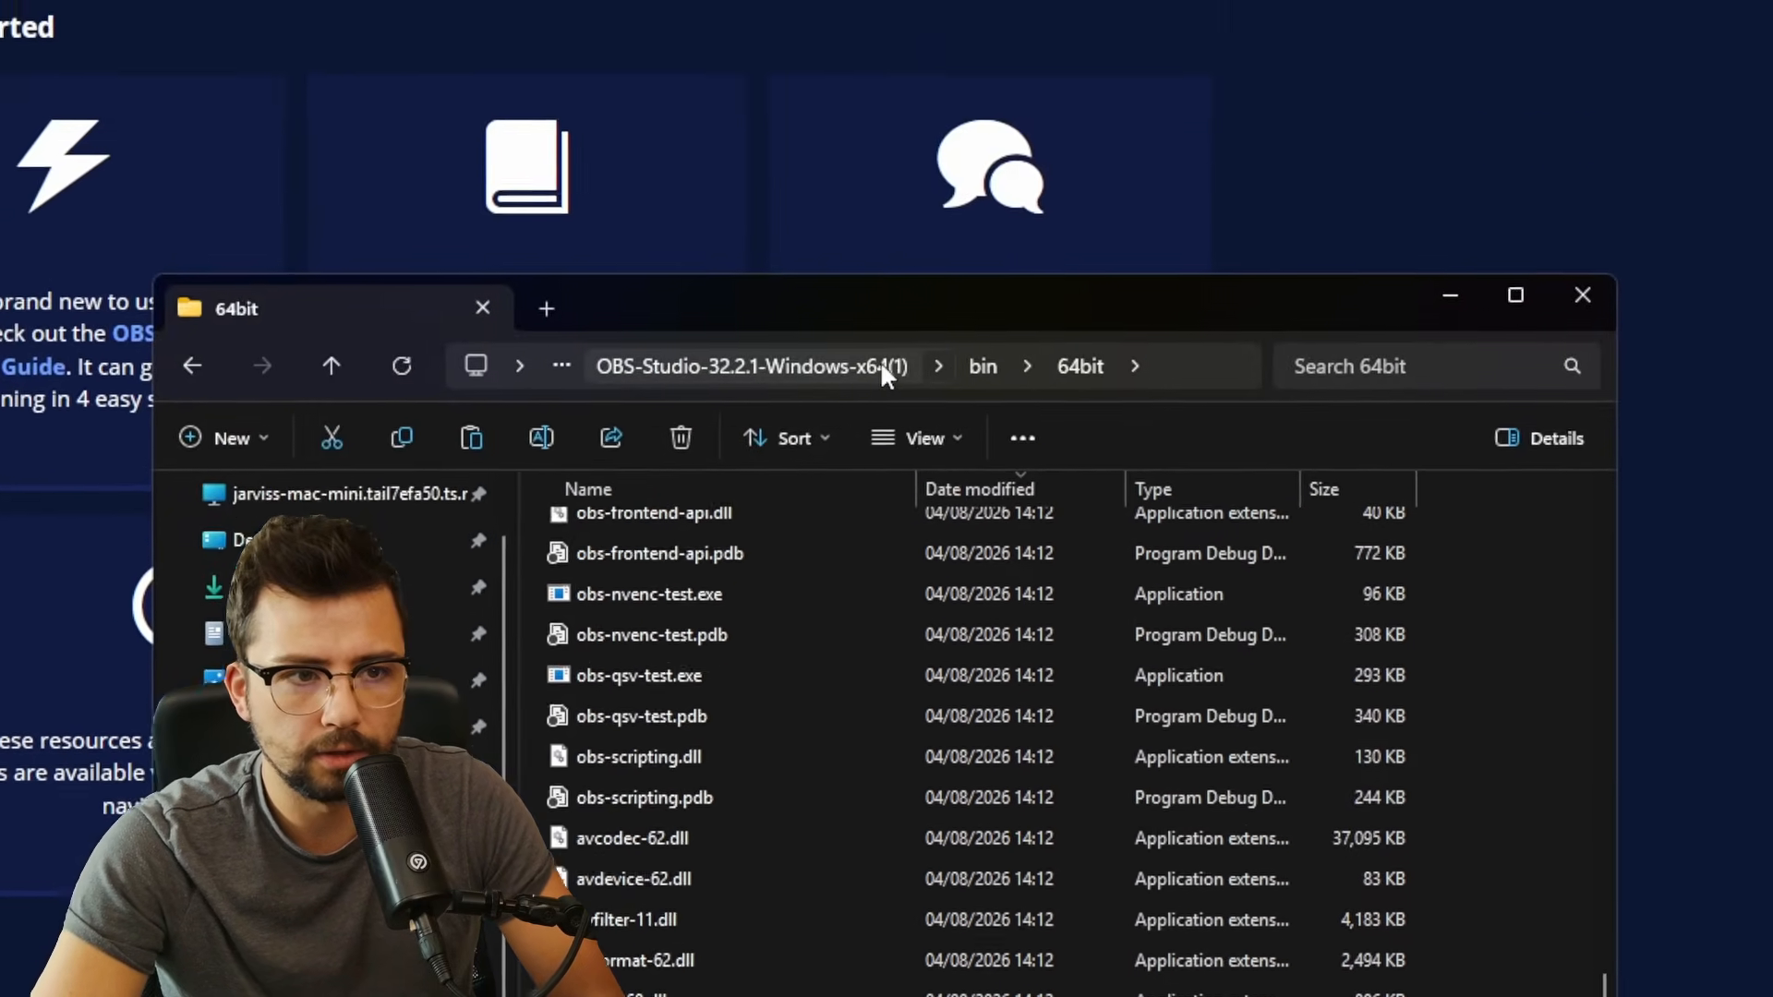
{"action": "left_click", "coordinate": [882, 358]}
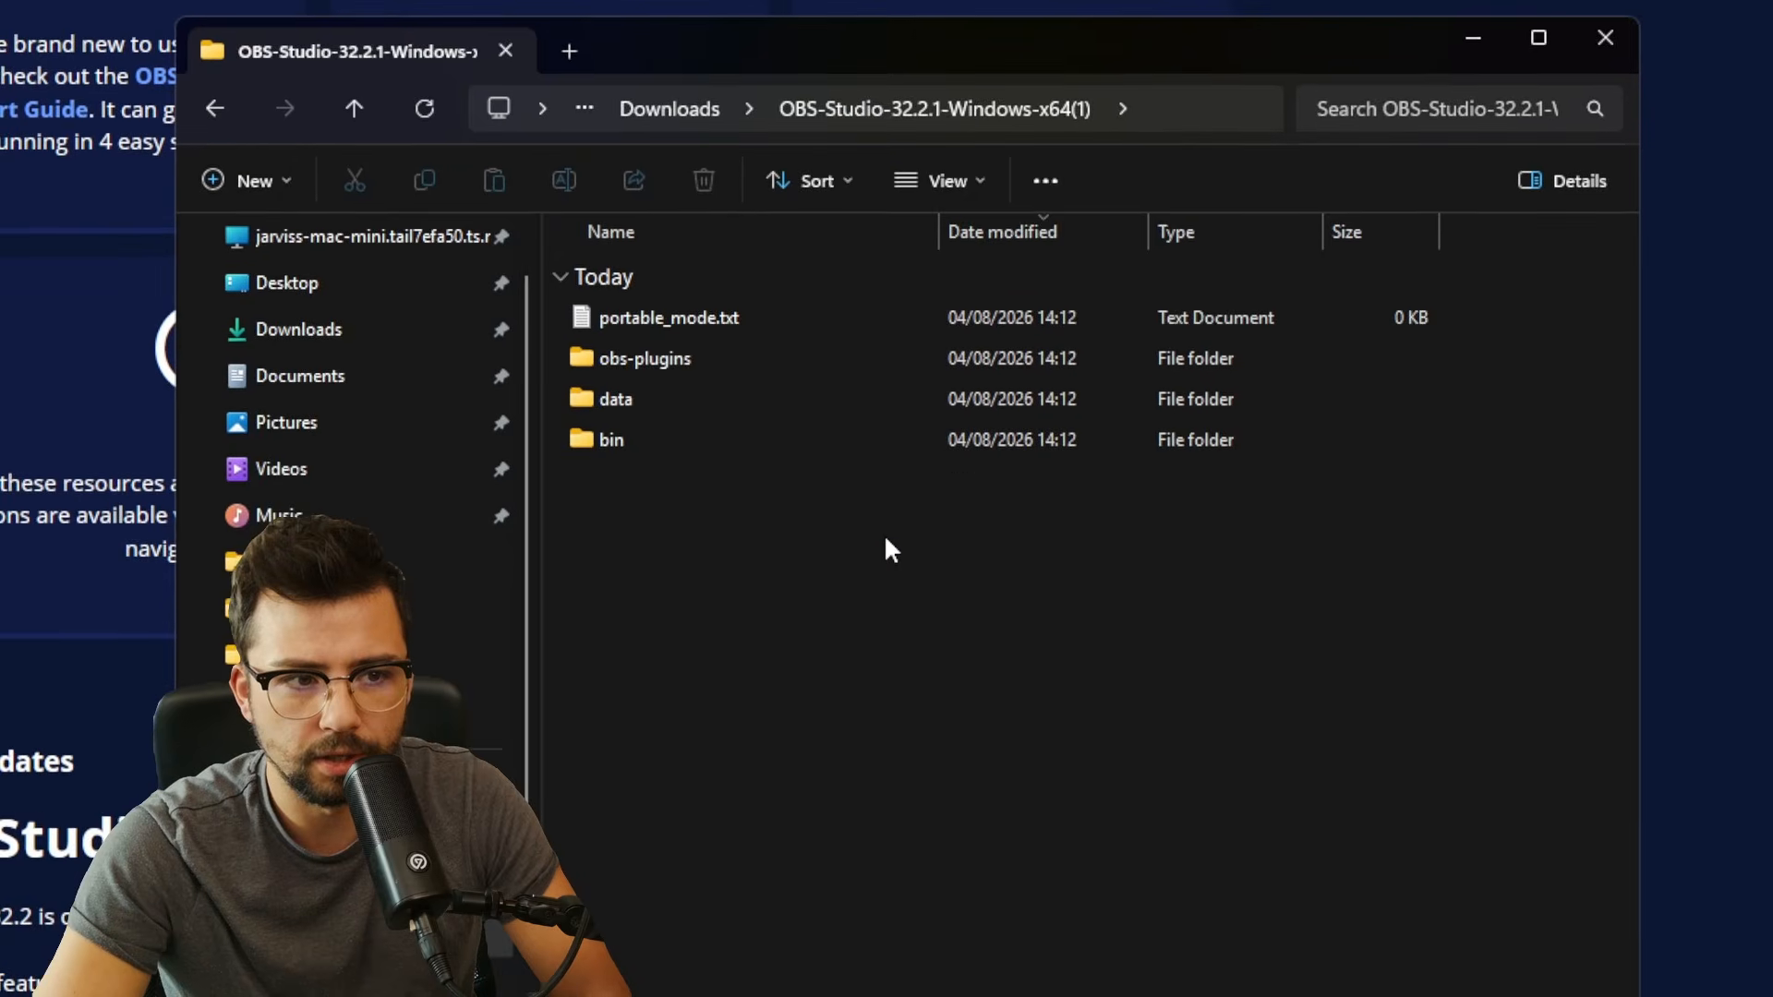
{"action": "key", "text": "ctrl+v"}
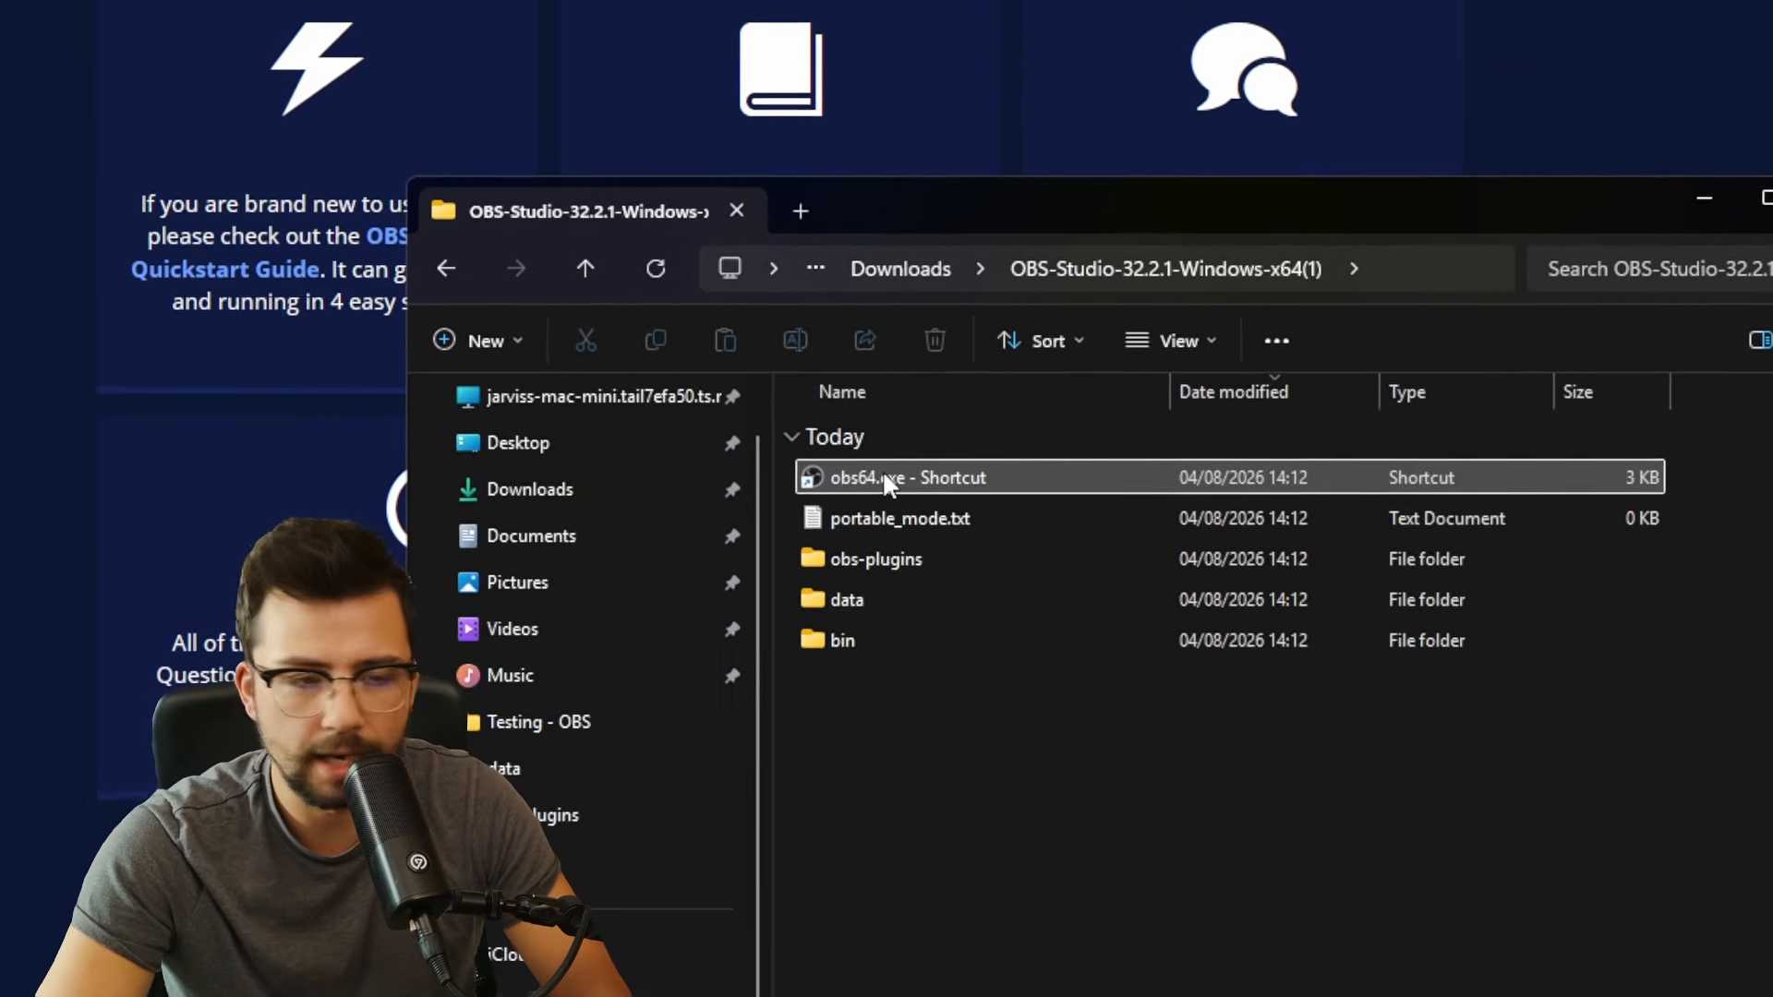
- Launch portable OBS 32.2.1 from the new shortcut and dismiss the Auto-Configuration Wizard
{"action": "double_click", "coordinate": [872, 432]}
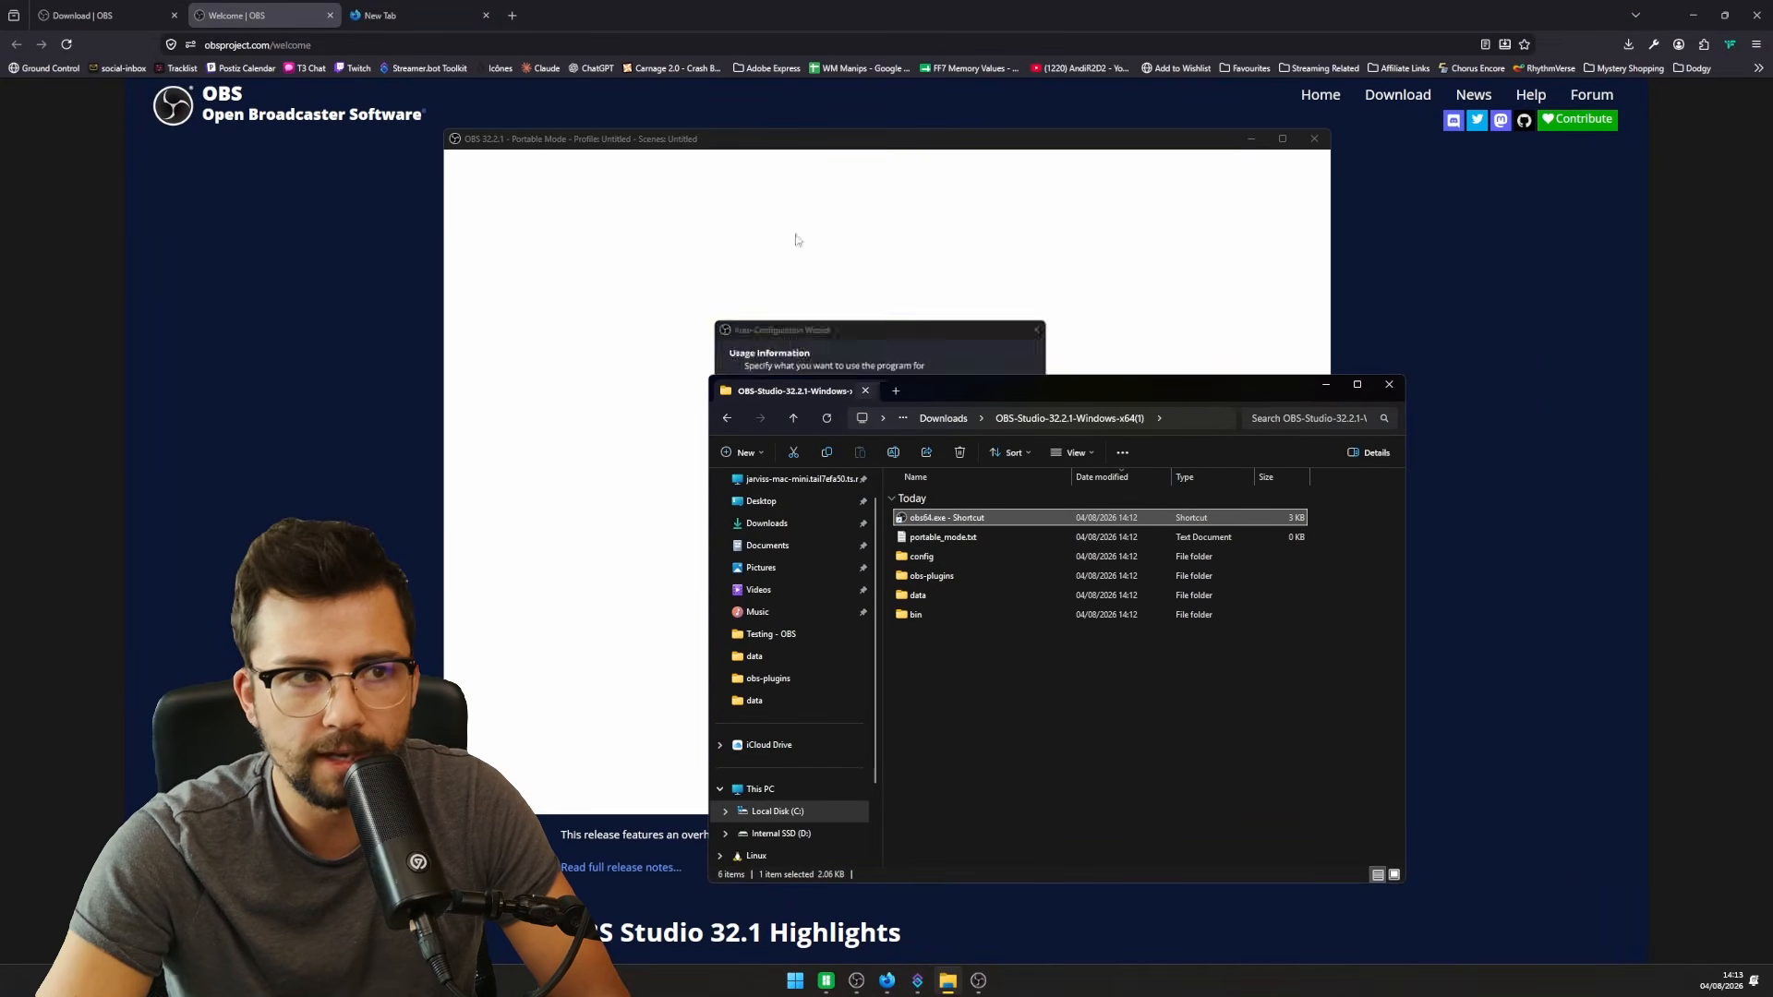
{"action": "left_click", "coordinate": [746, 140]}
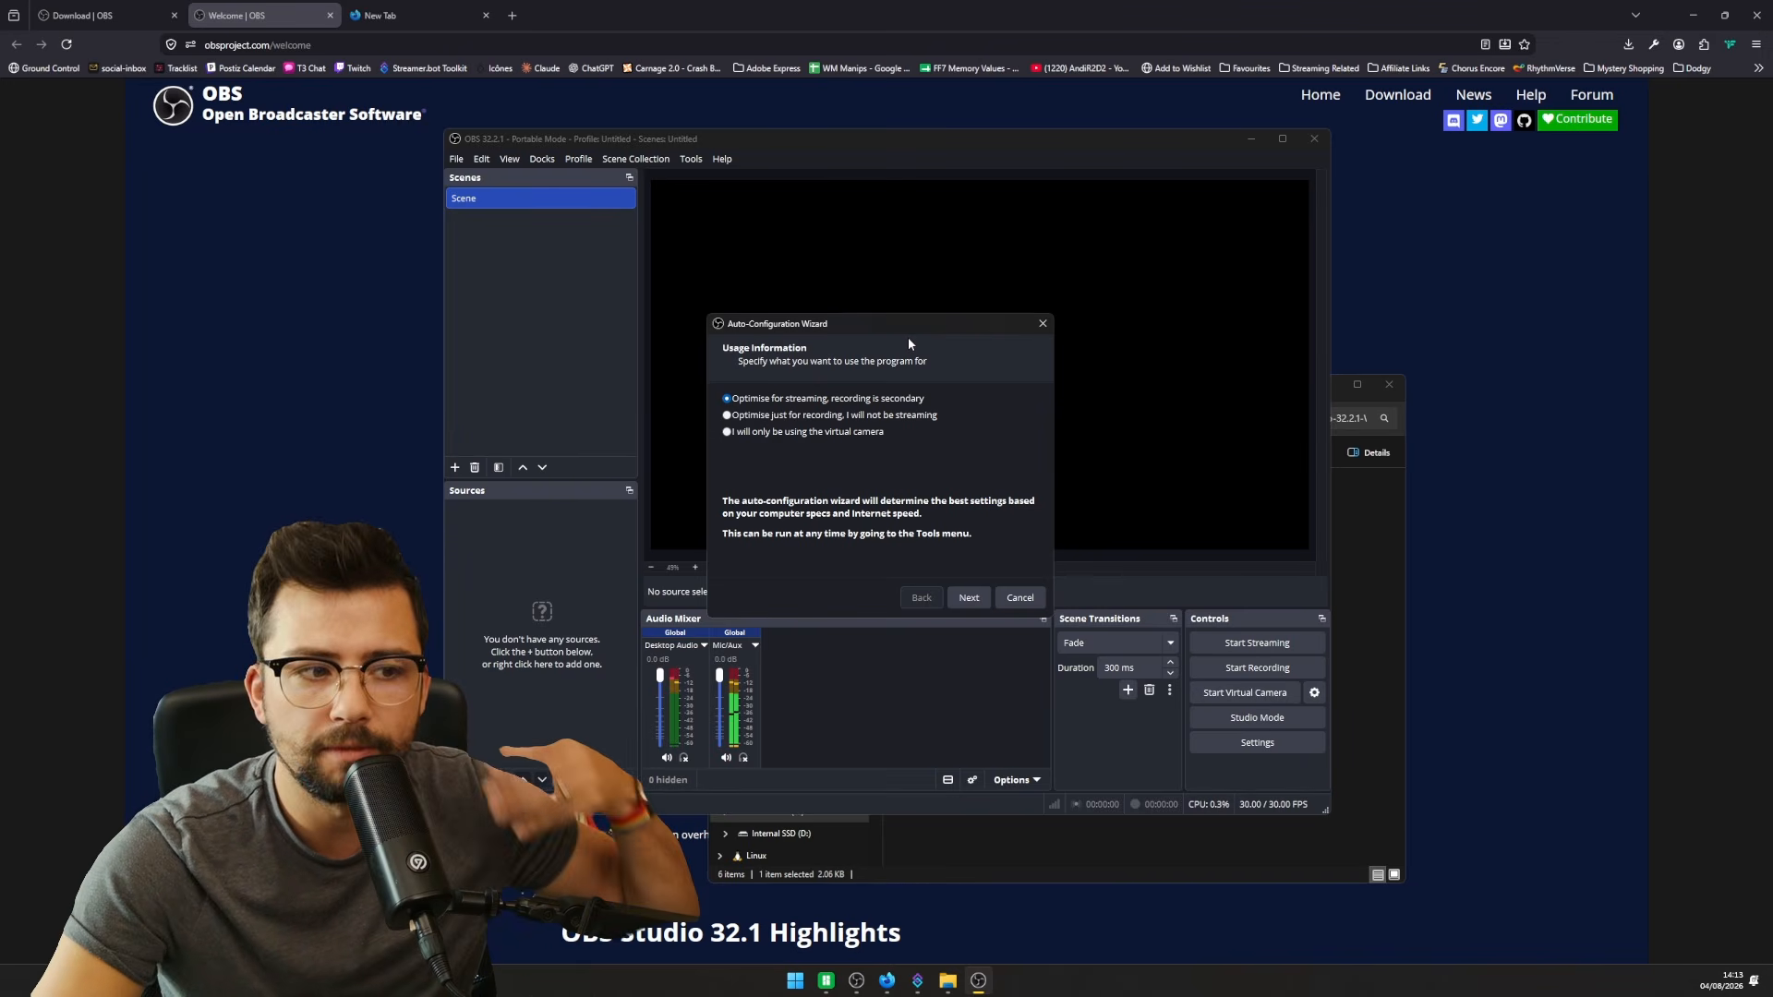
{"action": "left_click", "coordinate": [1043, 323]}
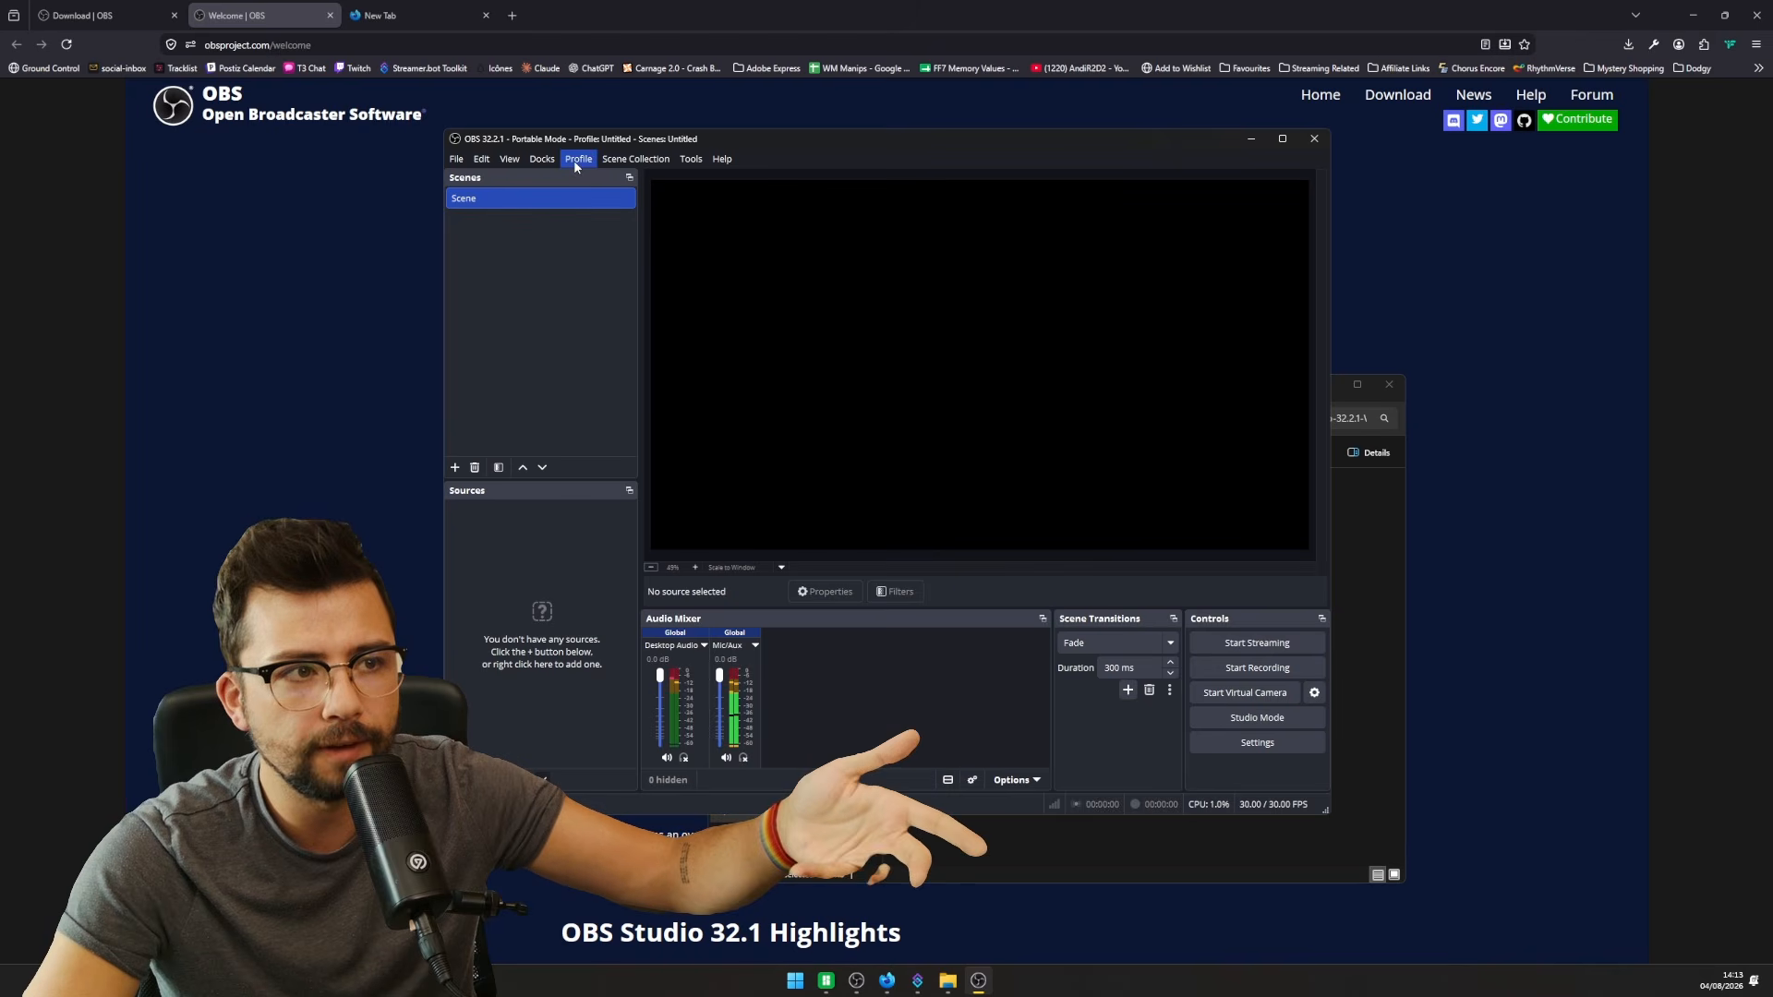
{"action": "left_click", "coordinate": [606, 158]}
{"action": "mouse_move", "coordinate": [582, 163]}
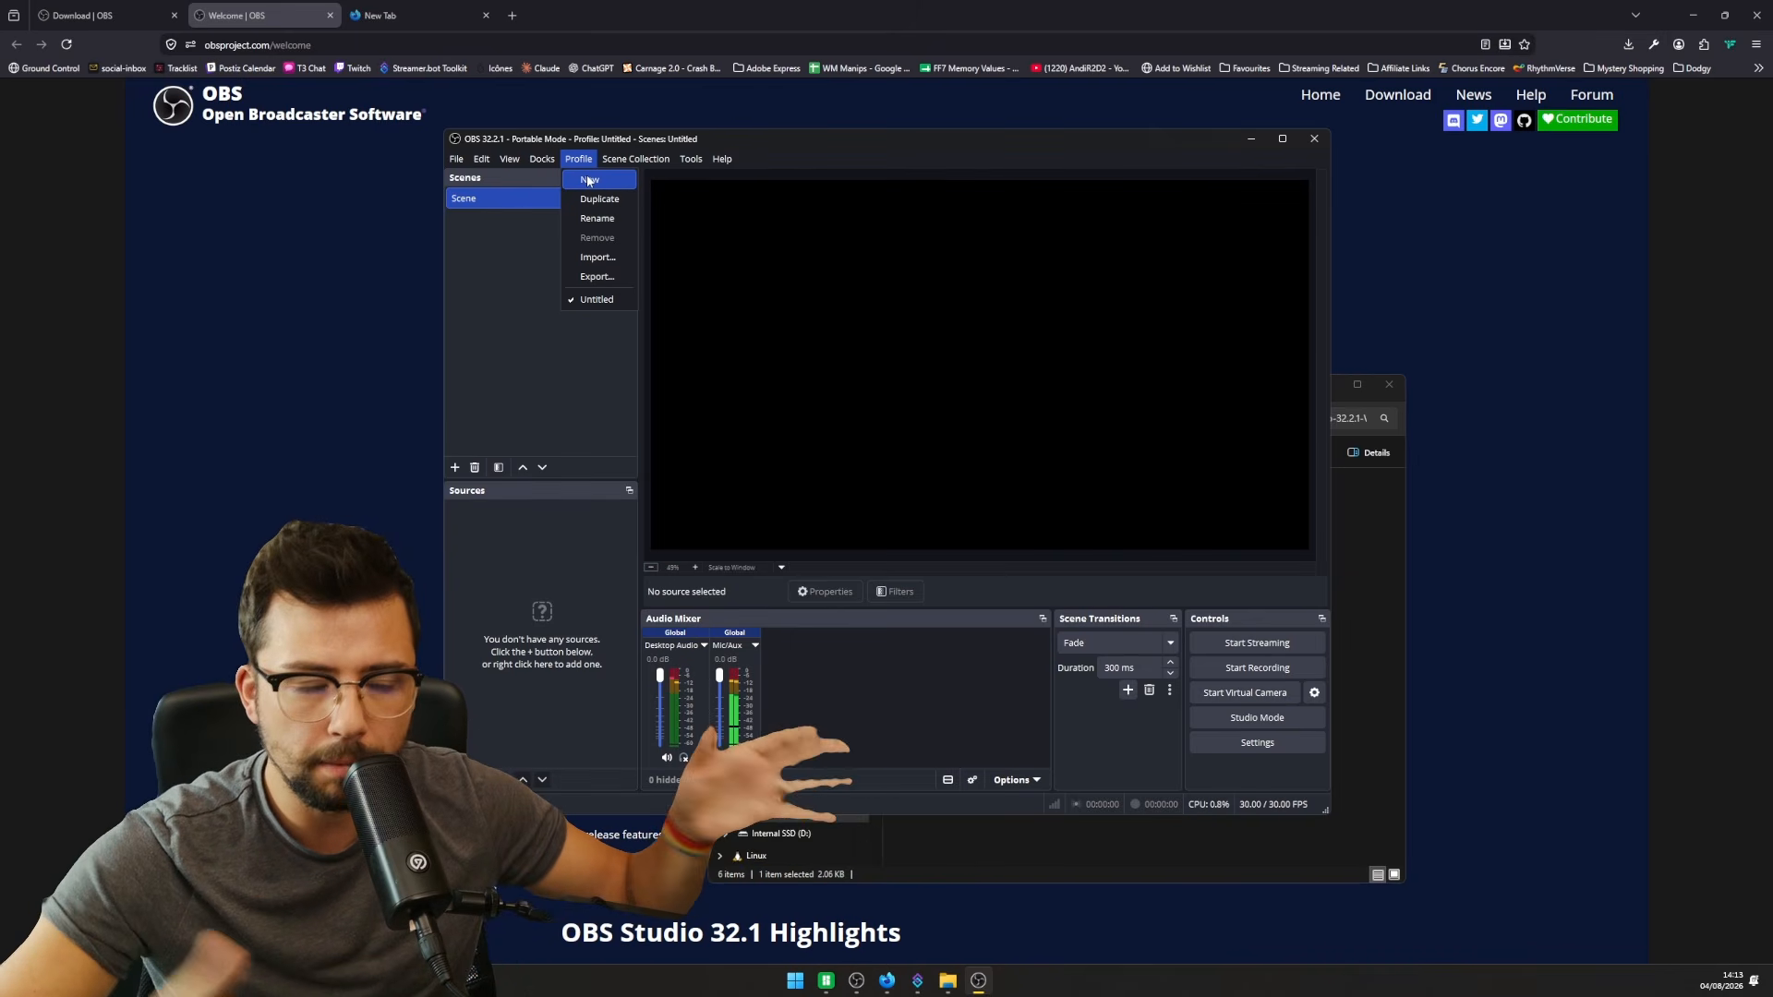
- Import the Desktop 1920x1080 profile, switch to it, and dismiss the Twitch authentication error
{"action": "left_click", "coordinate": [598, 257]}
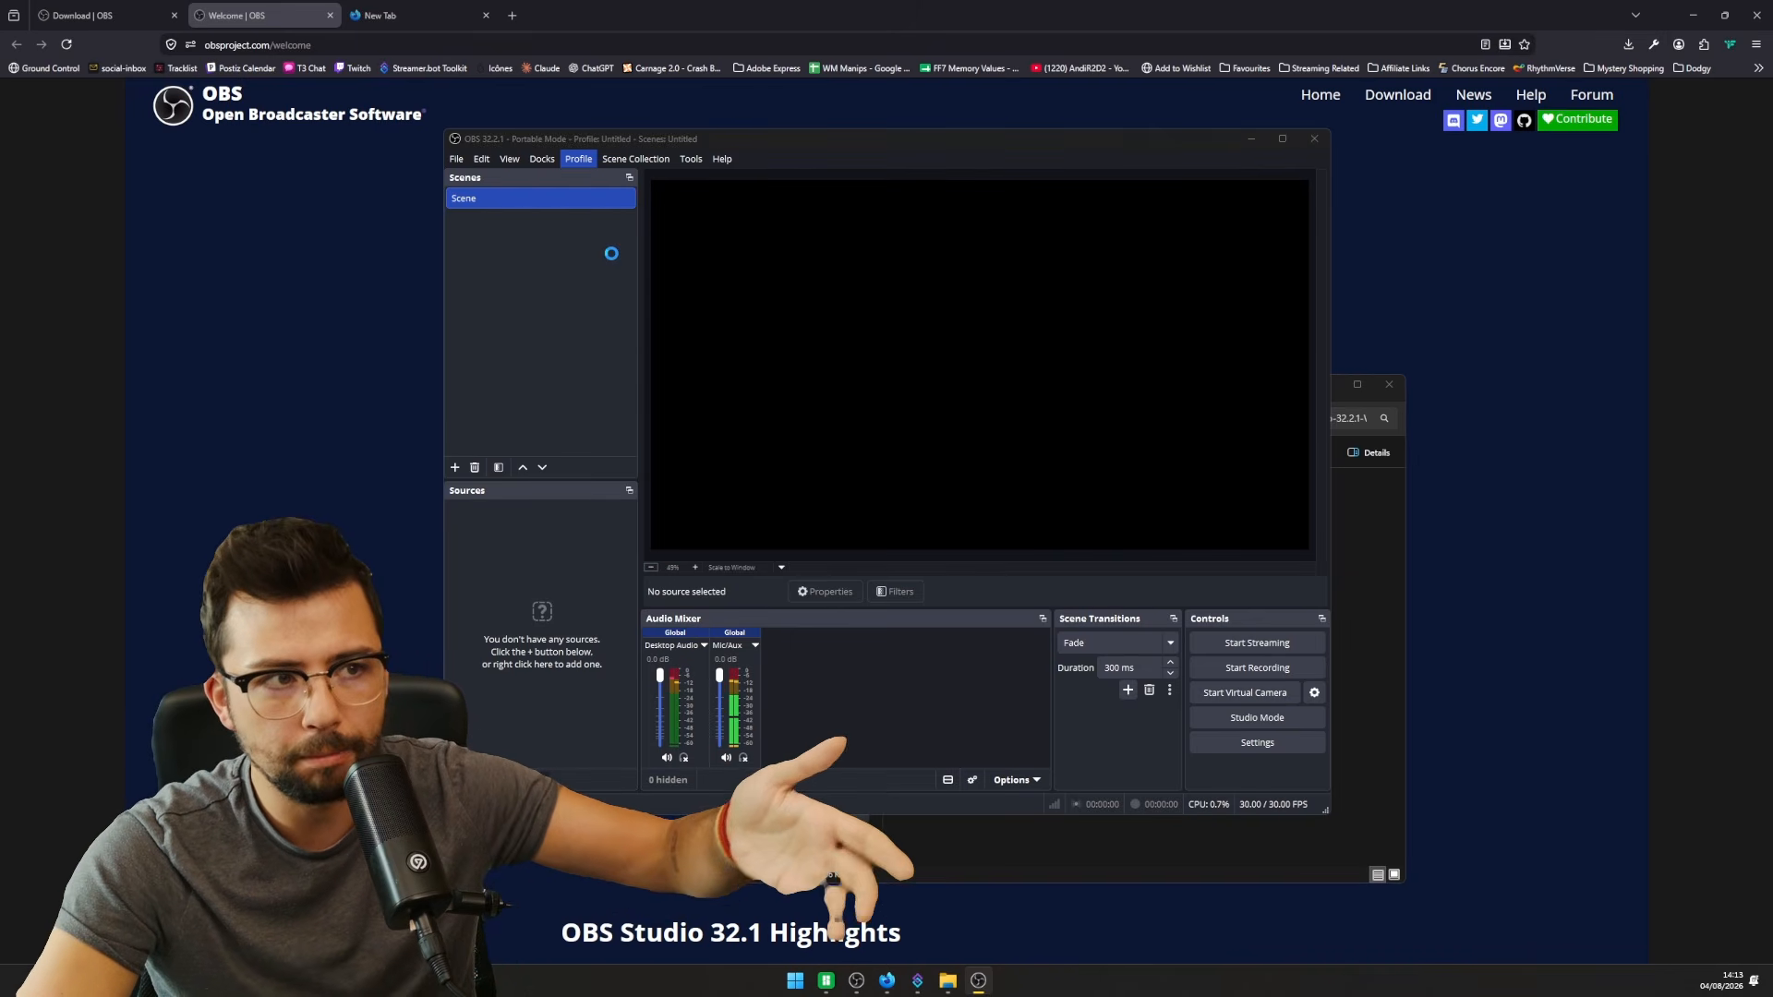
{"action": "left_click", "coordinate": [502, 290]}
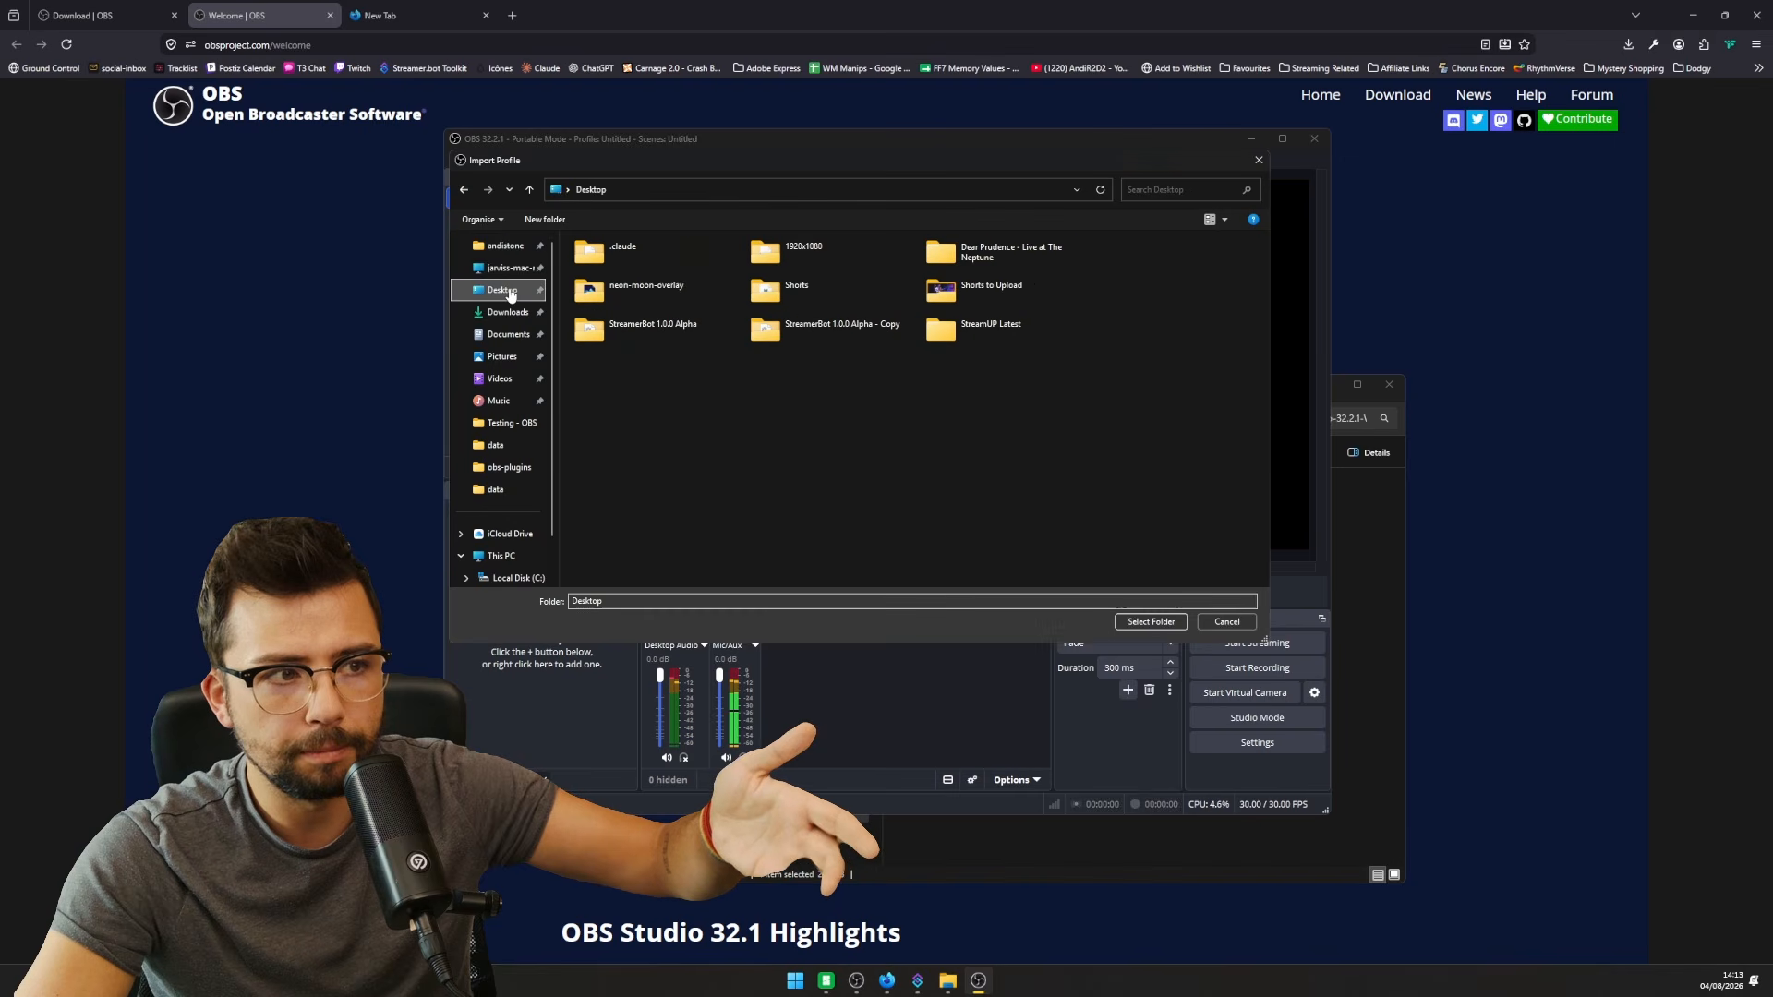
{"action": "left_click", "coordinate": [841, 247]}
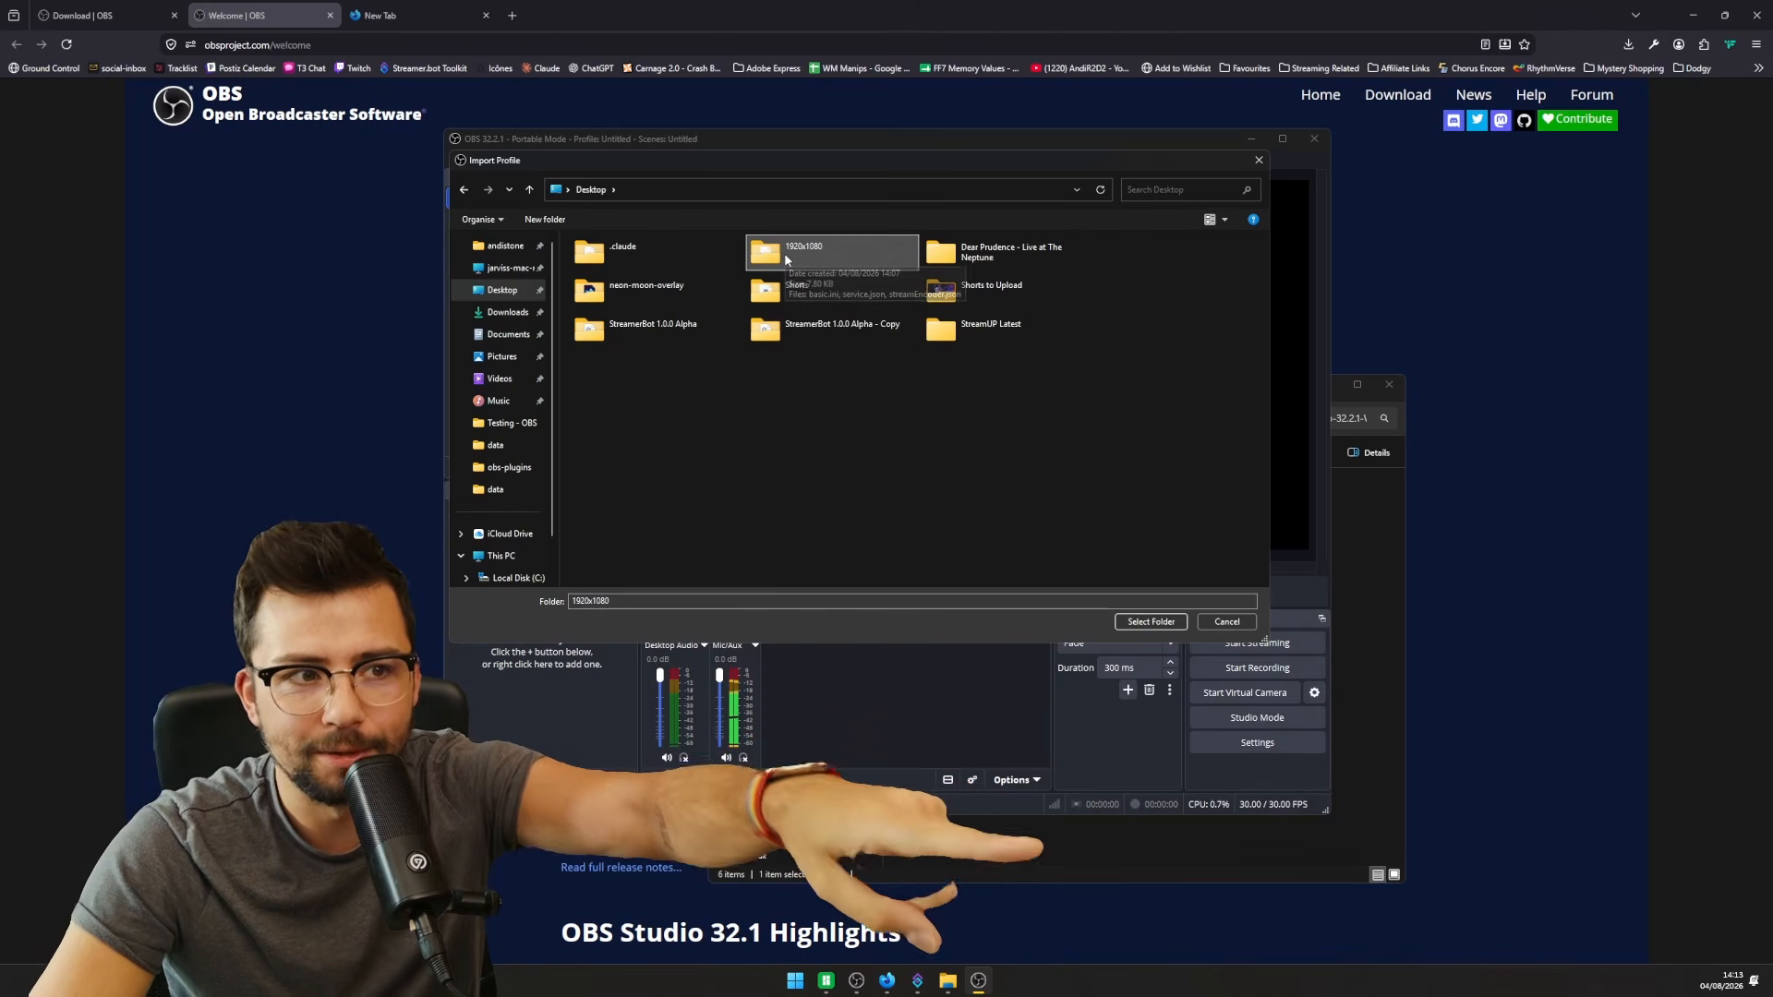
{"action": "left_click", "coordinate": [1166, 625]}
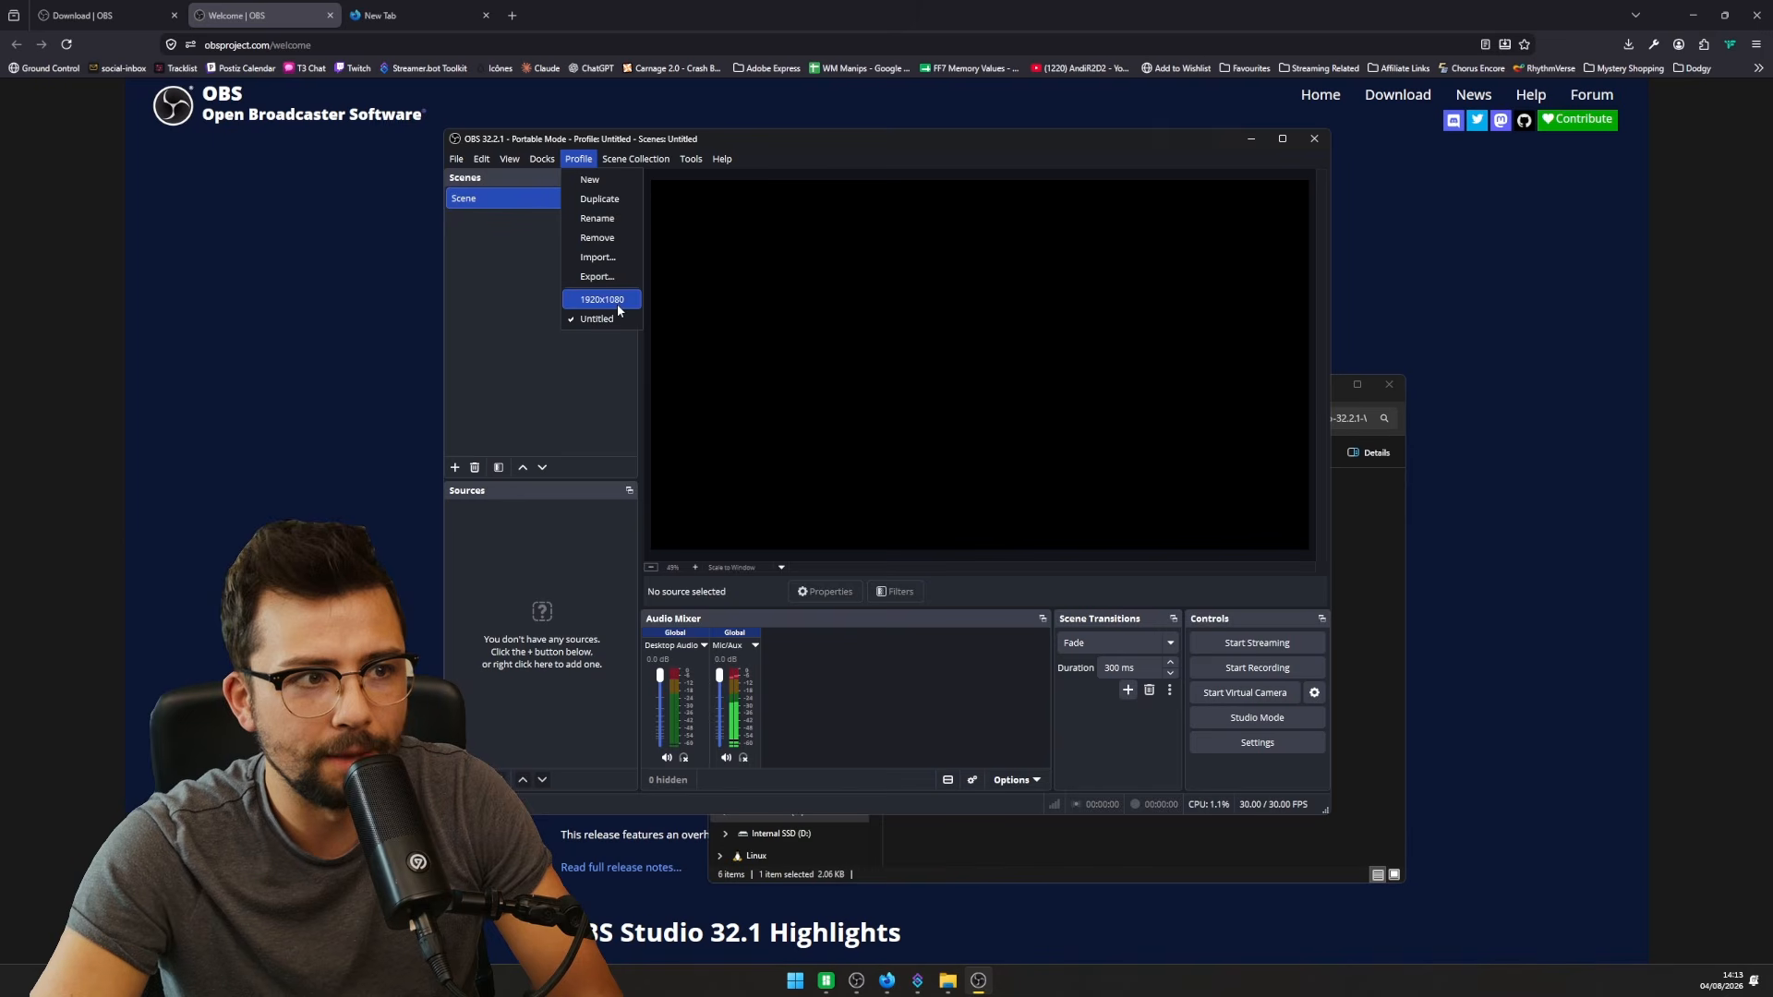
{"action": "left_click", "coordinate": [617, 303]}
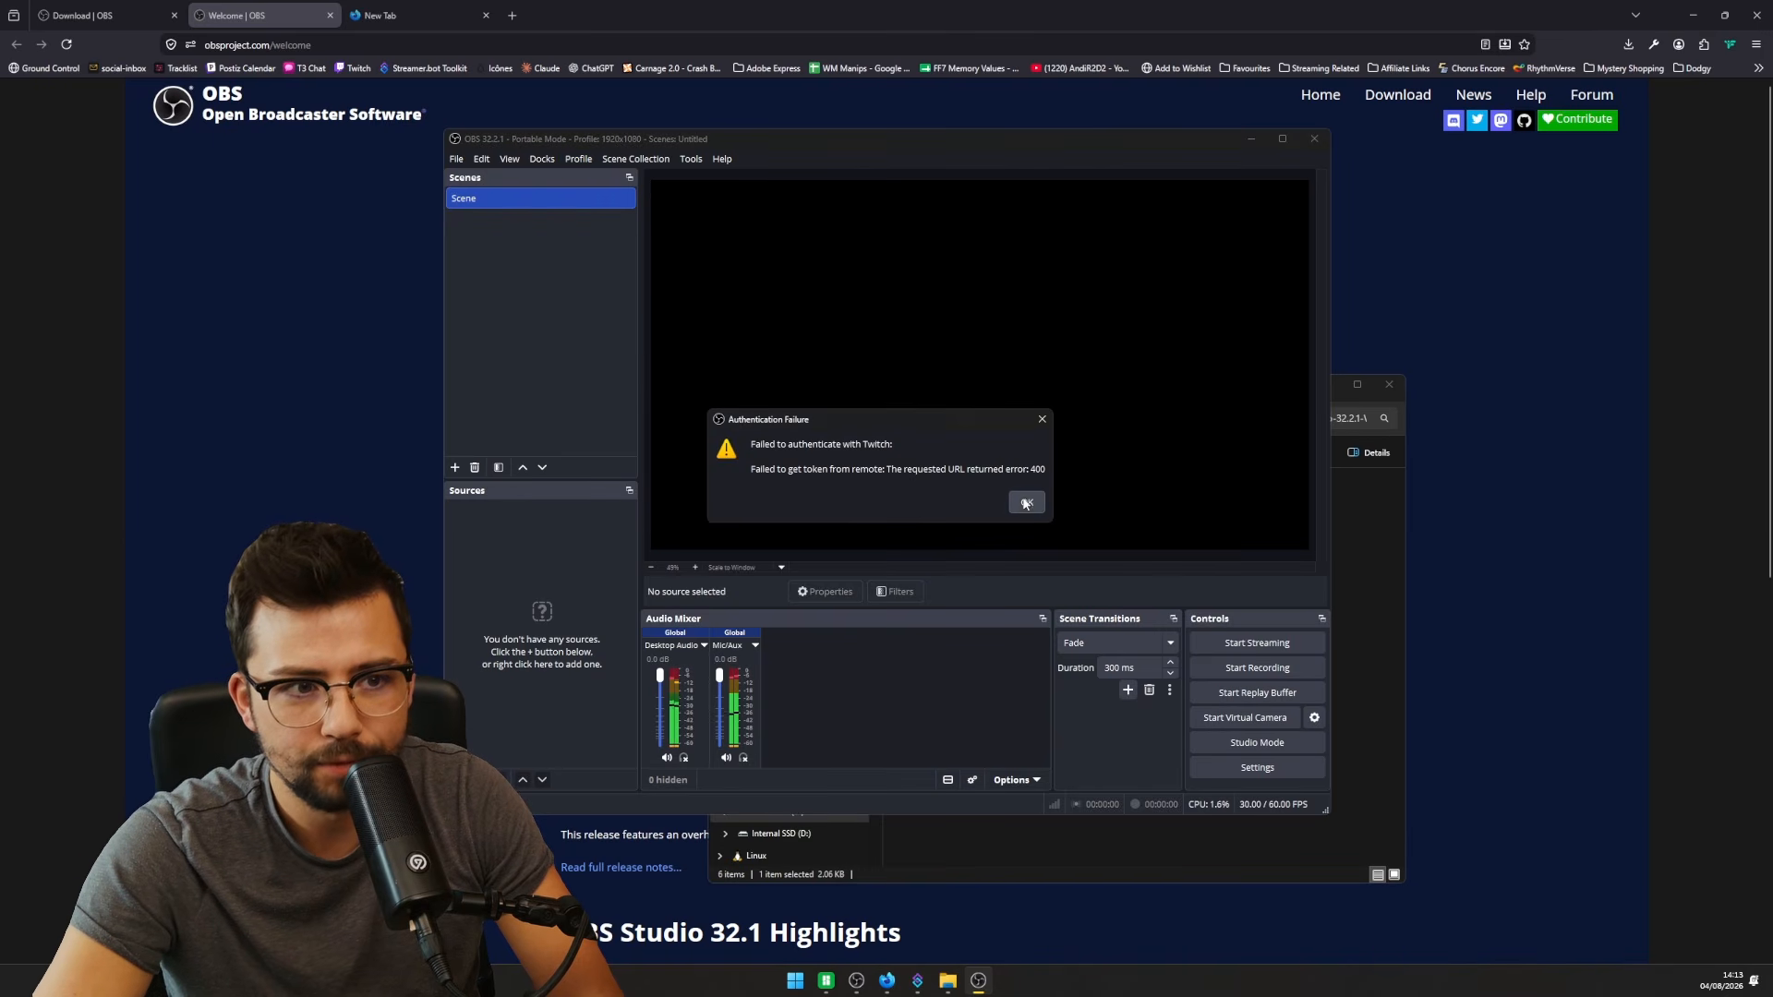
{"action": "left_click", "coordinate": [1026, 504]}
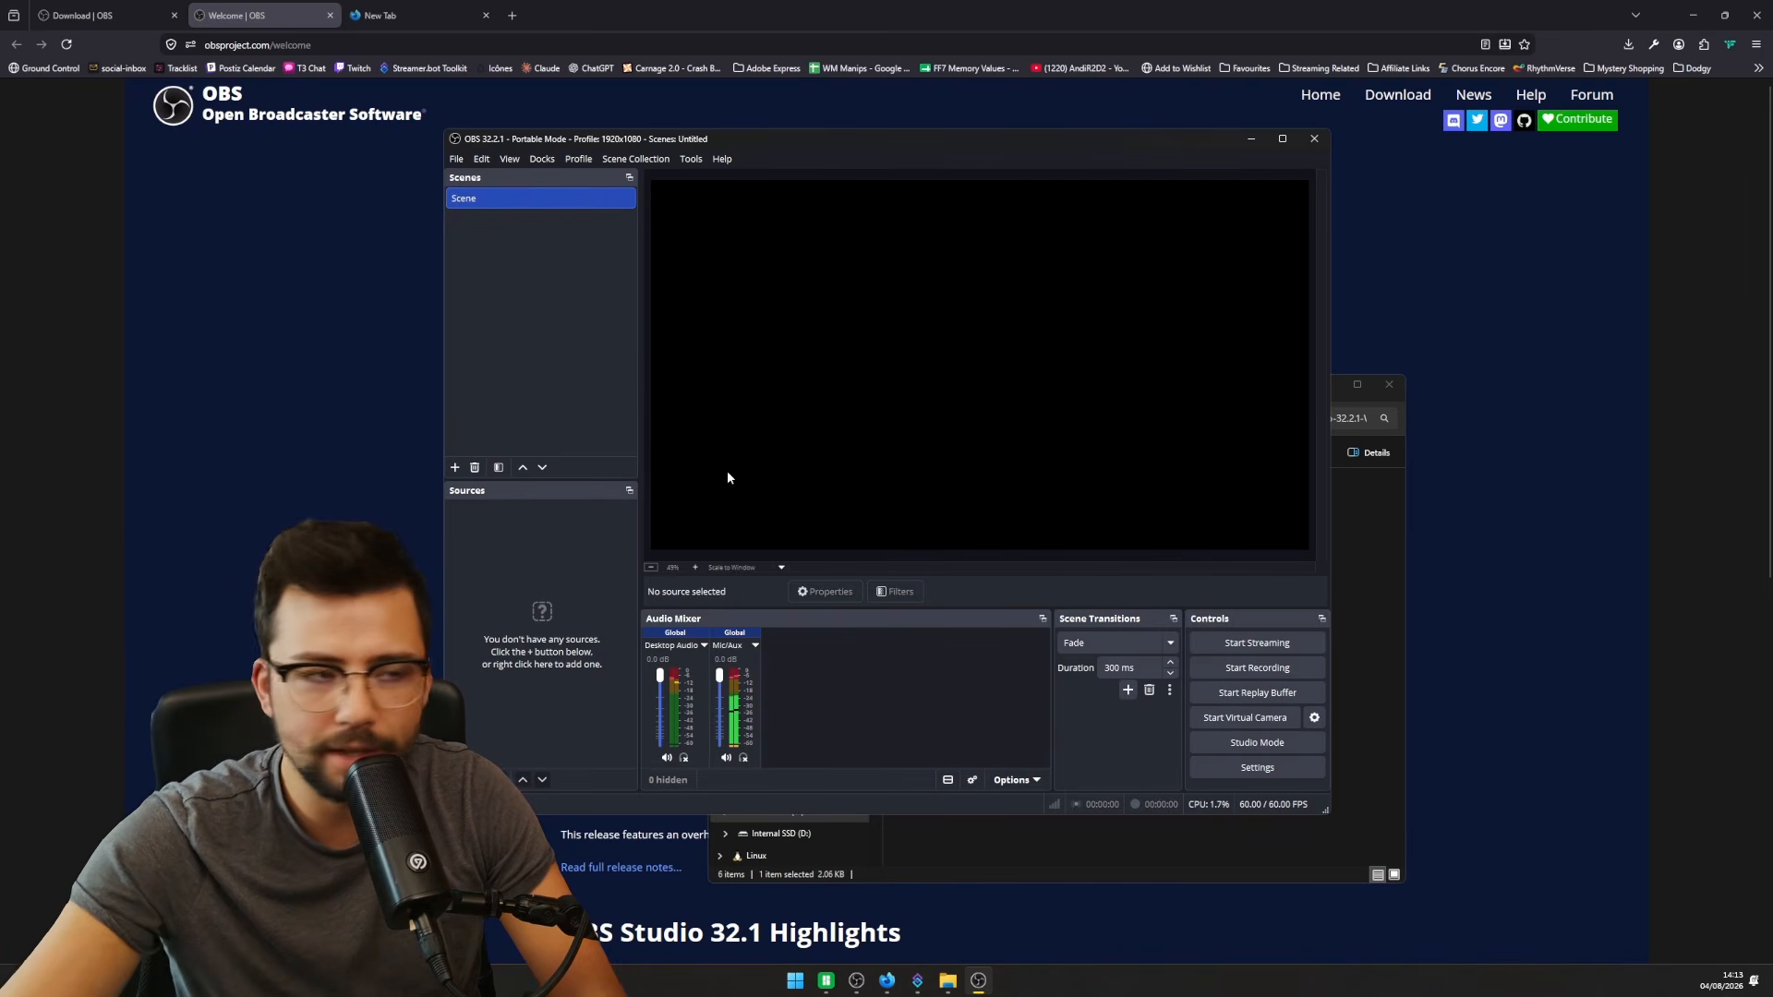
{"action": "left_click", "coordinate": [610, 164]}
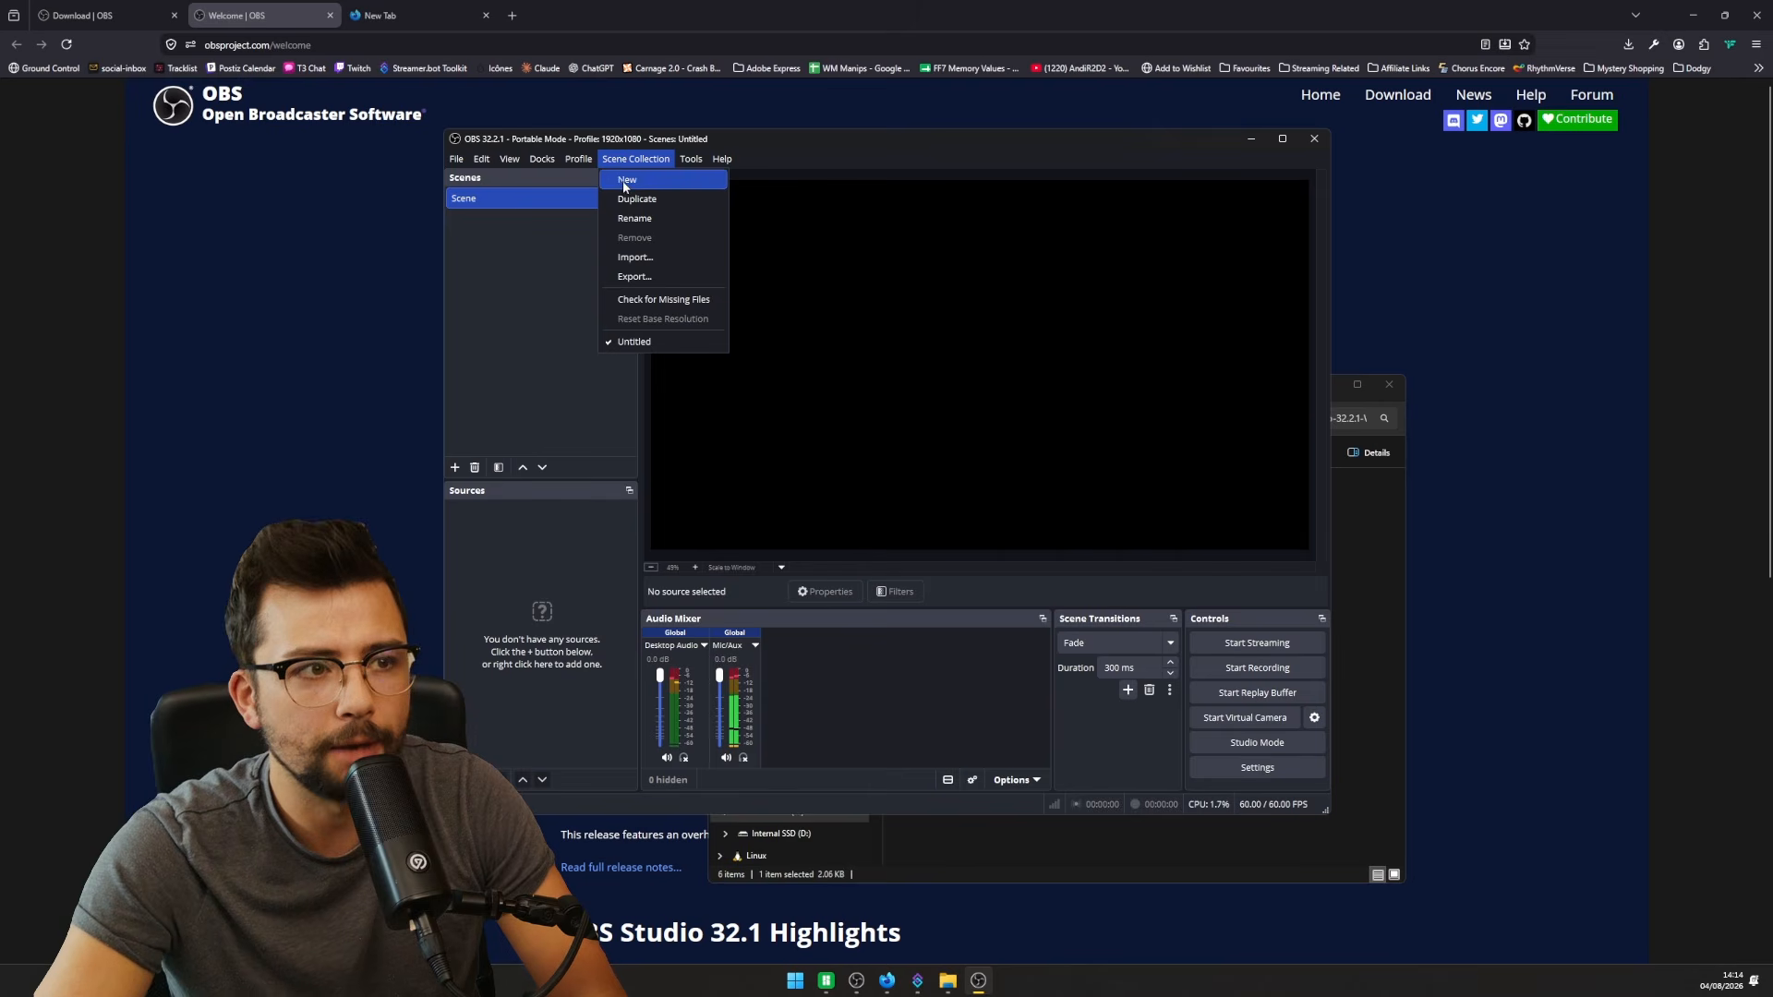
- Import and load the _IN_DEVELOPMENT.json scene collection, skip missing files, then close OBS
{"action": "left_click", "coordinate": [638, 258]}
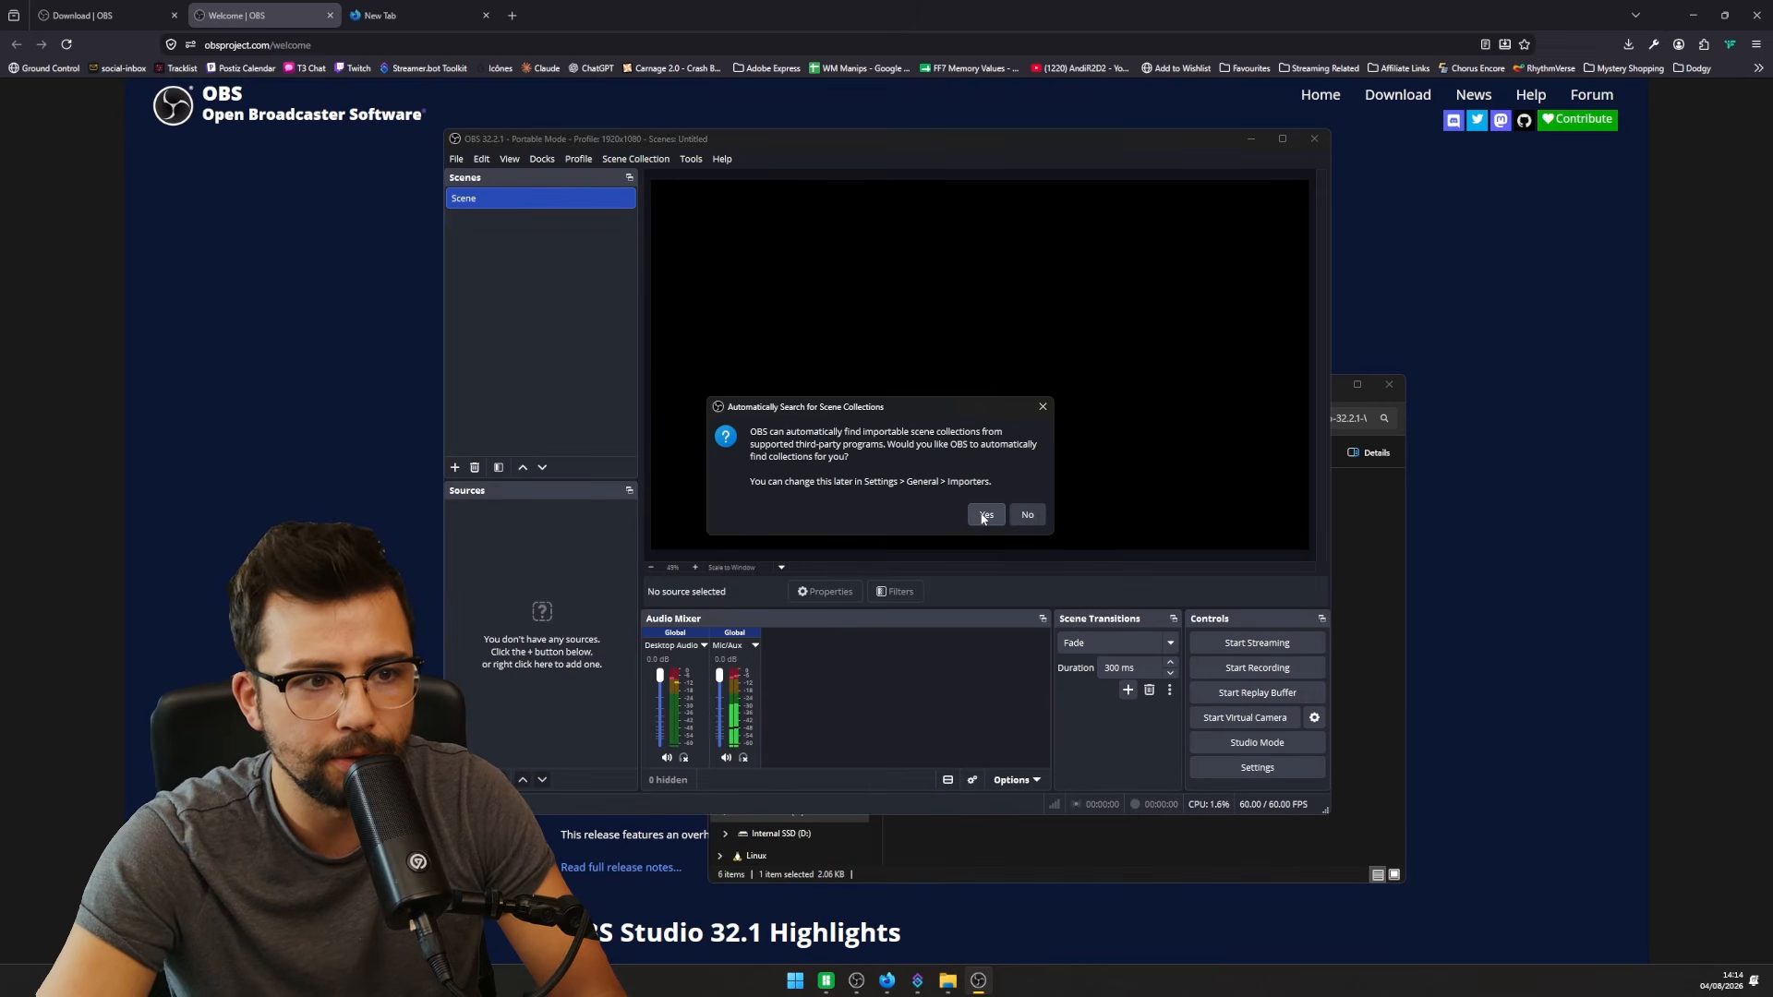
{"action": "left_click", "coordinate": [1028, 517]}
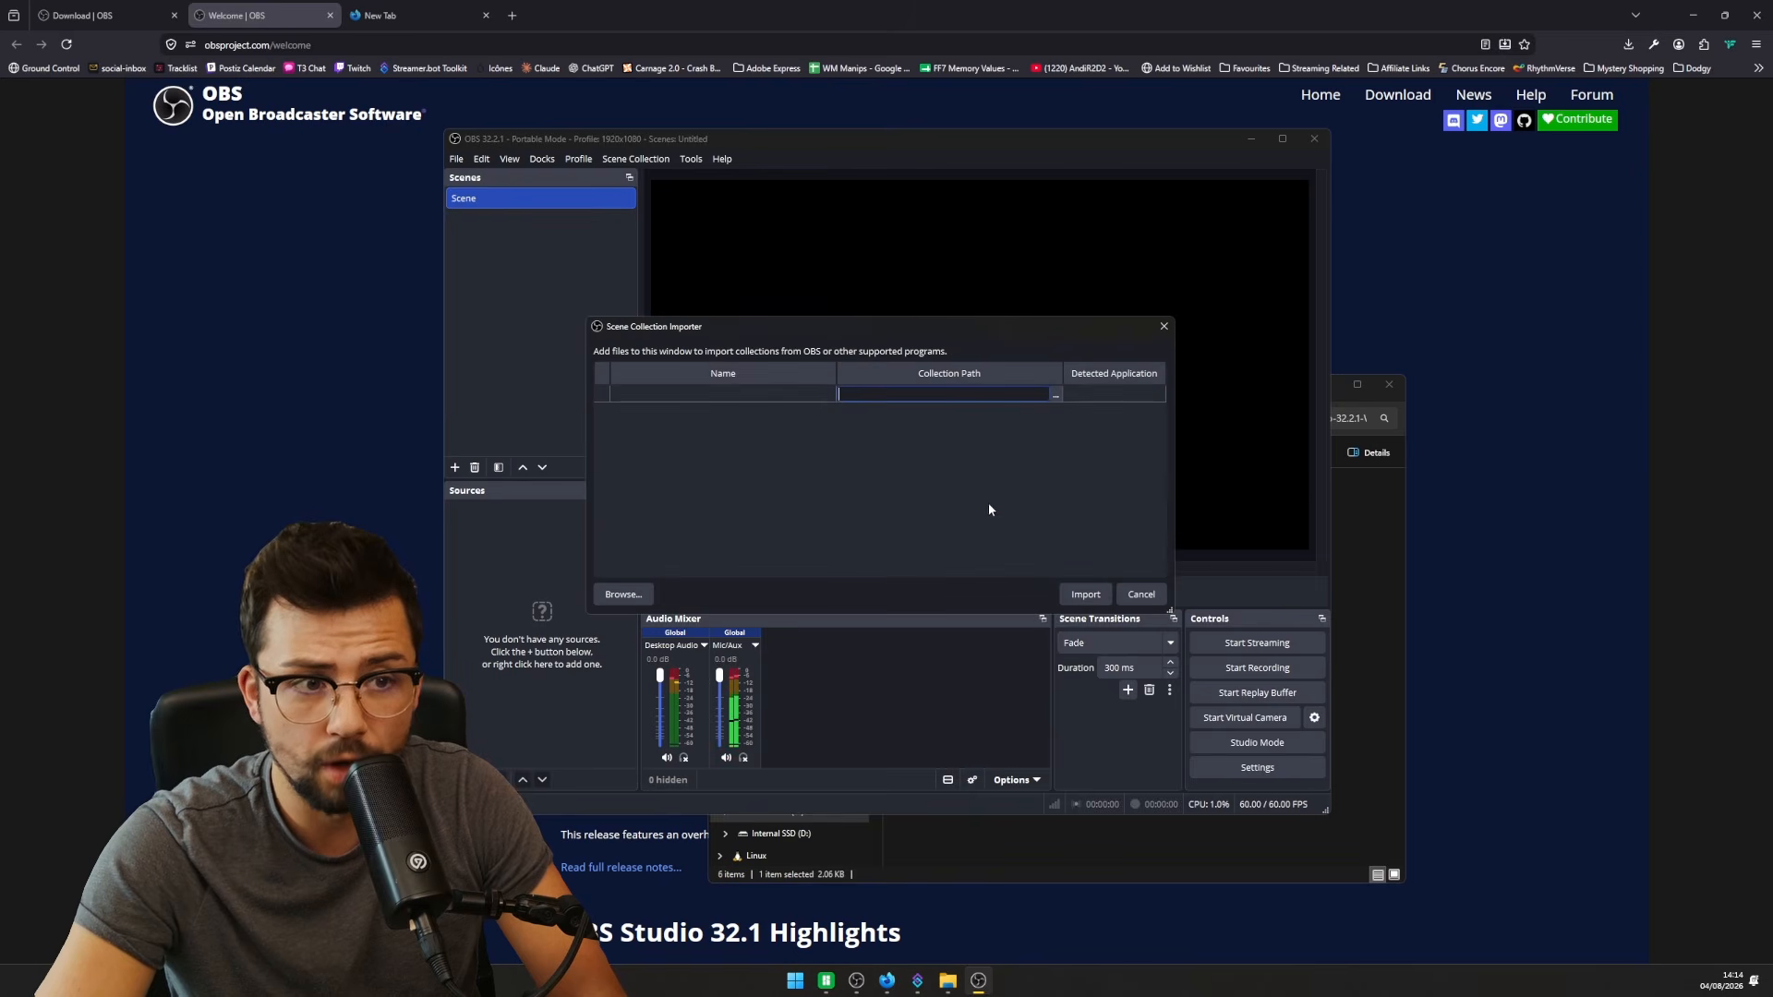
{"action": "left_click", "coordinate": [1054, 396]}
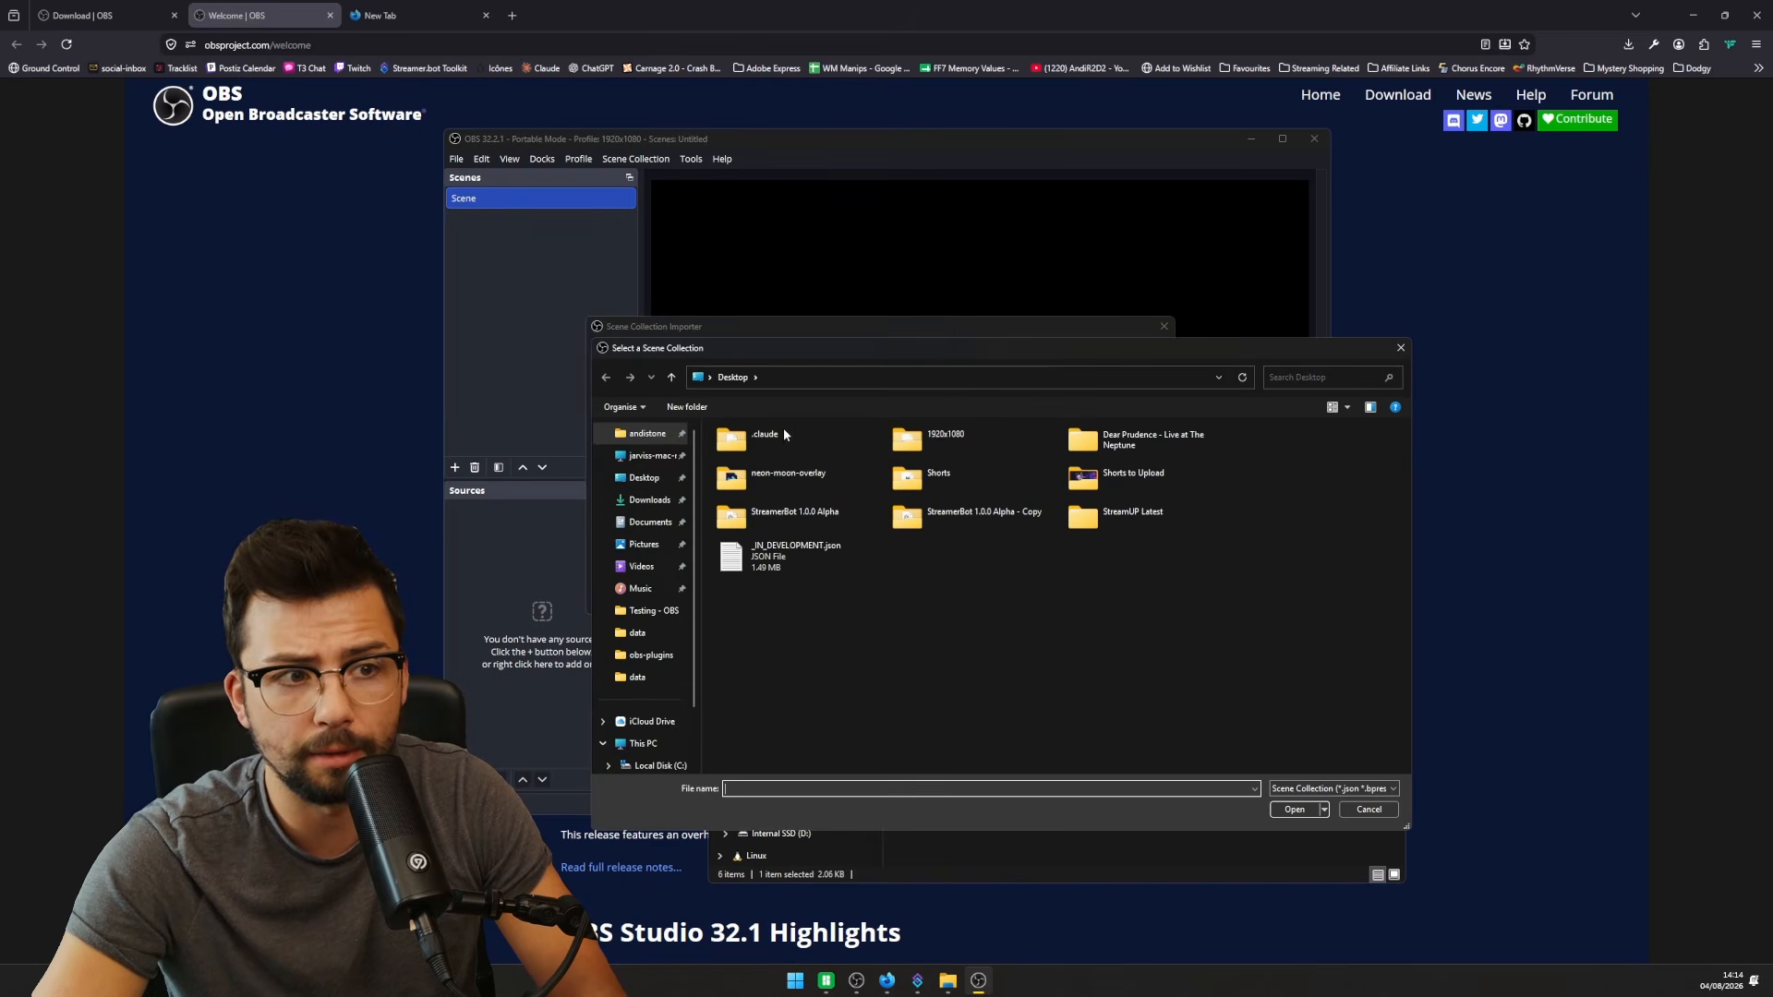
{"action": "left_click", "coordinate": [1304, 814]}
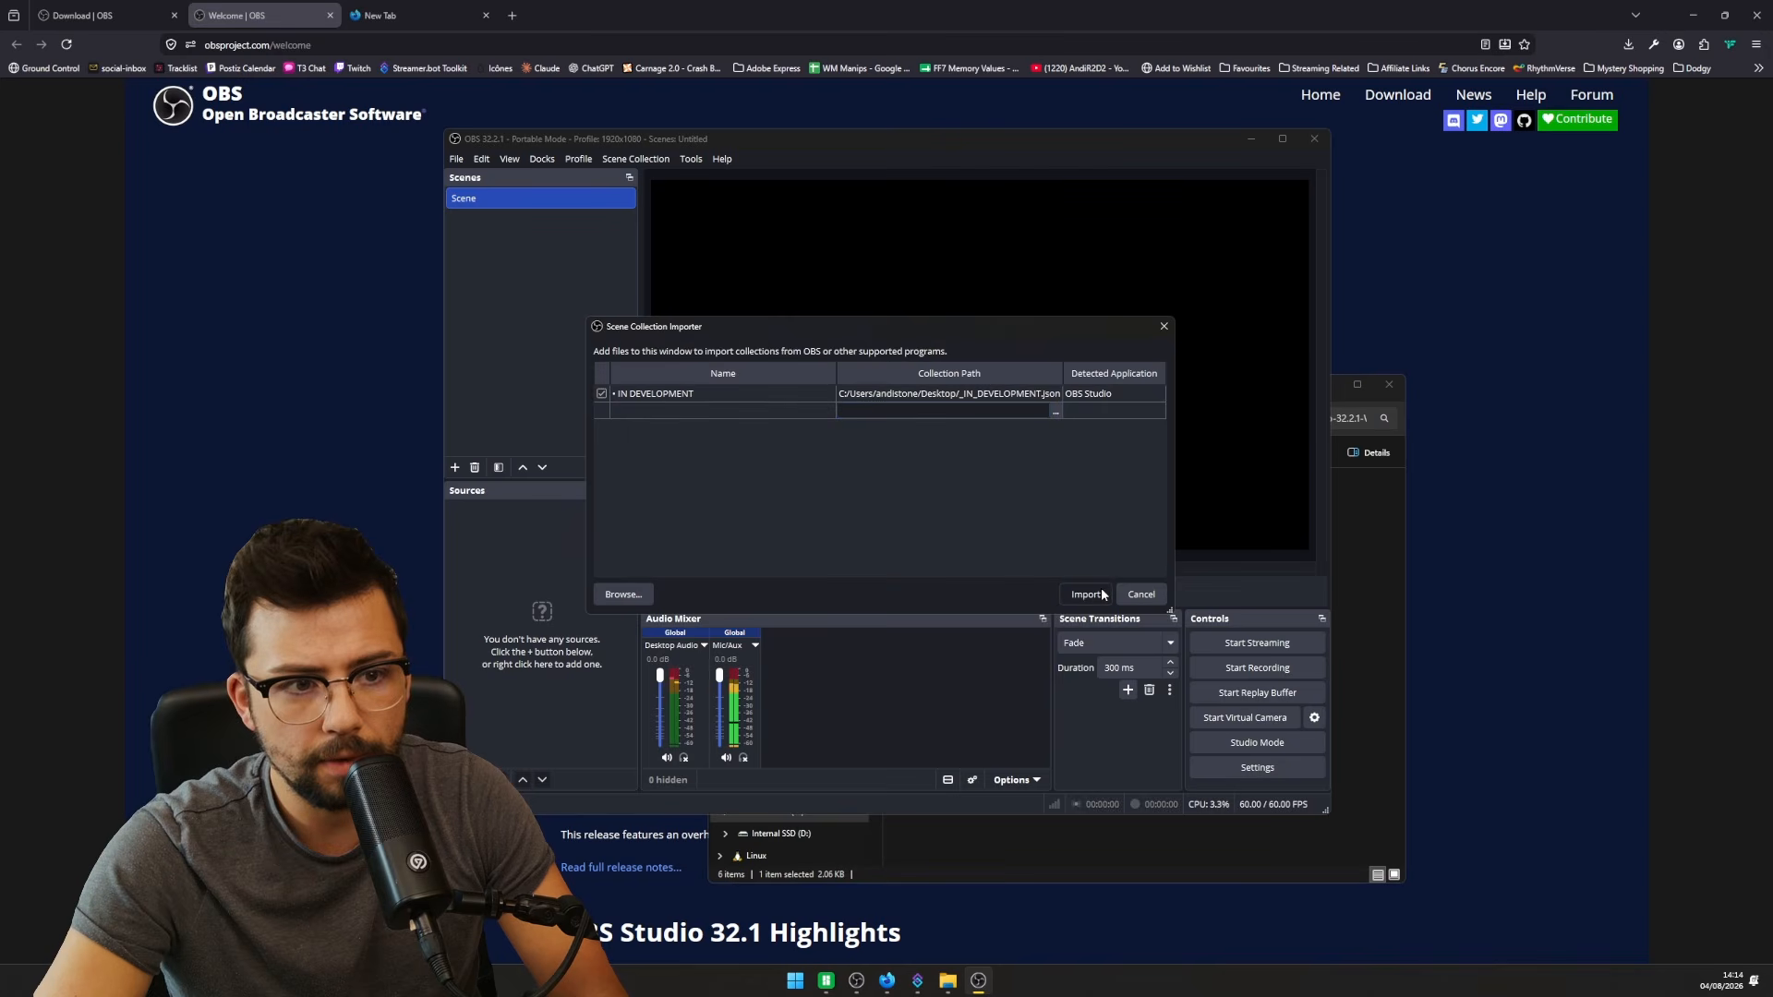
{"action": "left_click", "coordinate": [1087, 595]}
{"action": "left_click", "coordinate": [621, 159]}
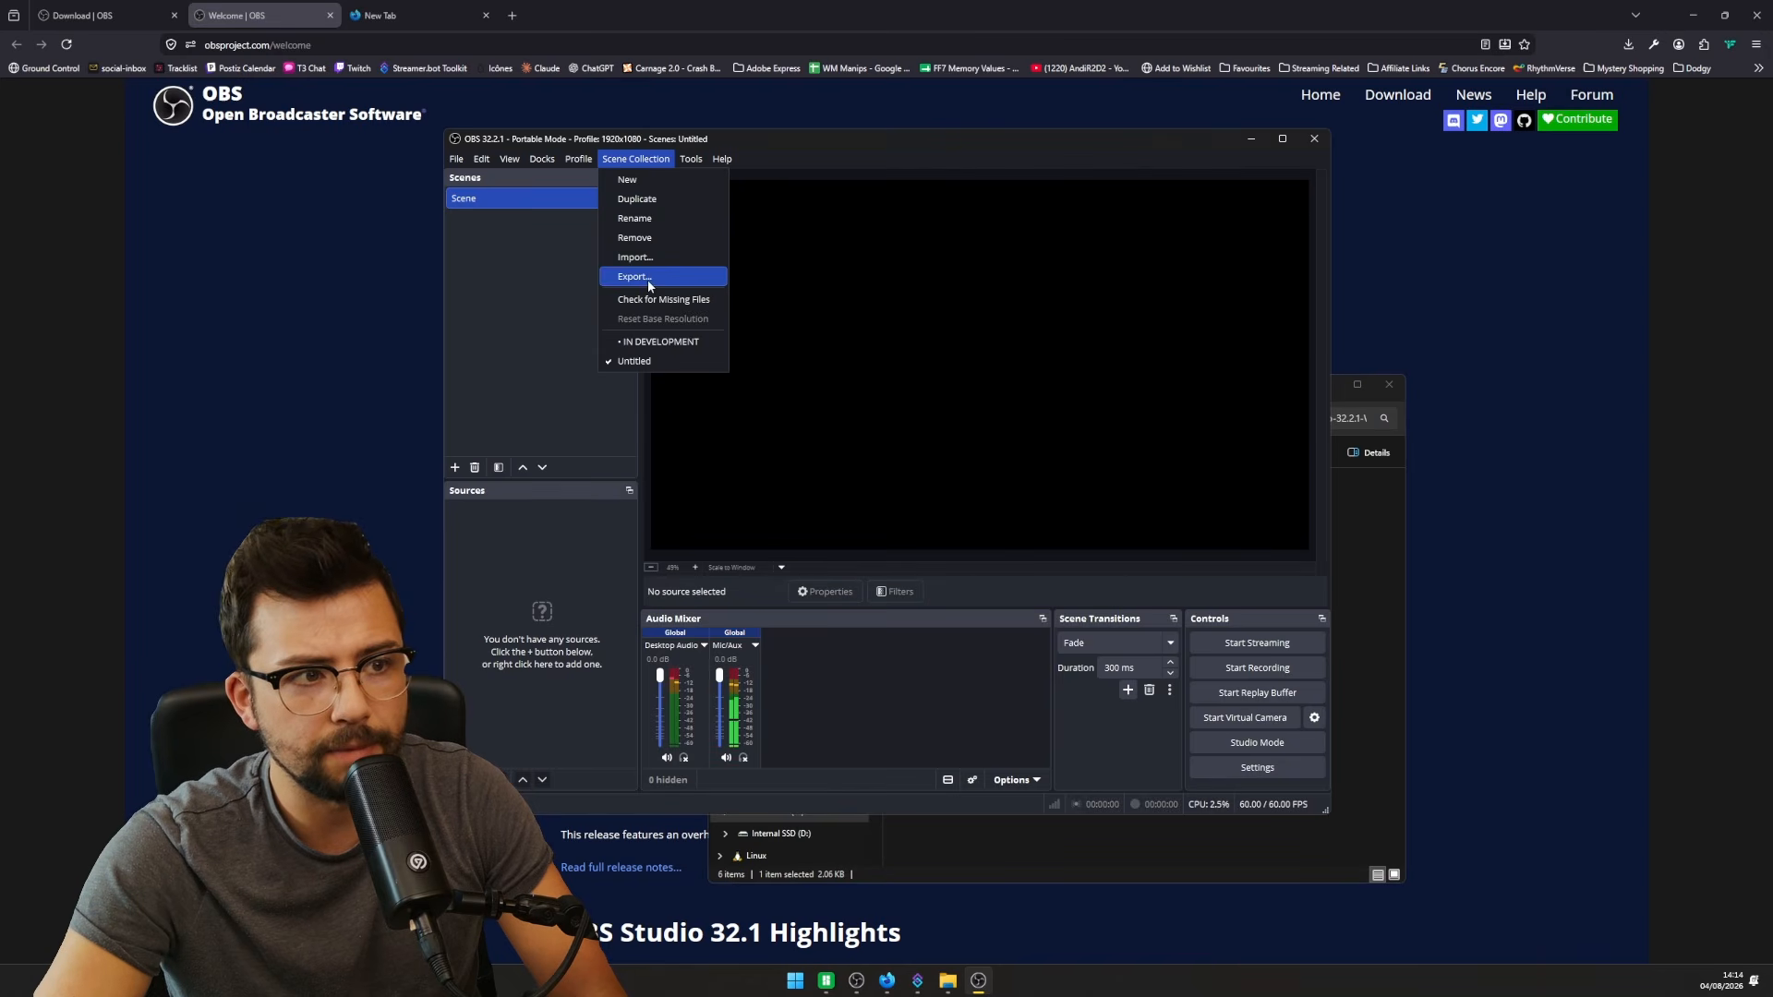
{"action": "left_click", "coordinate": [653, 340]}
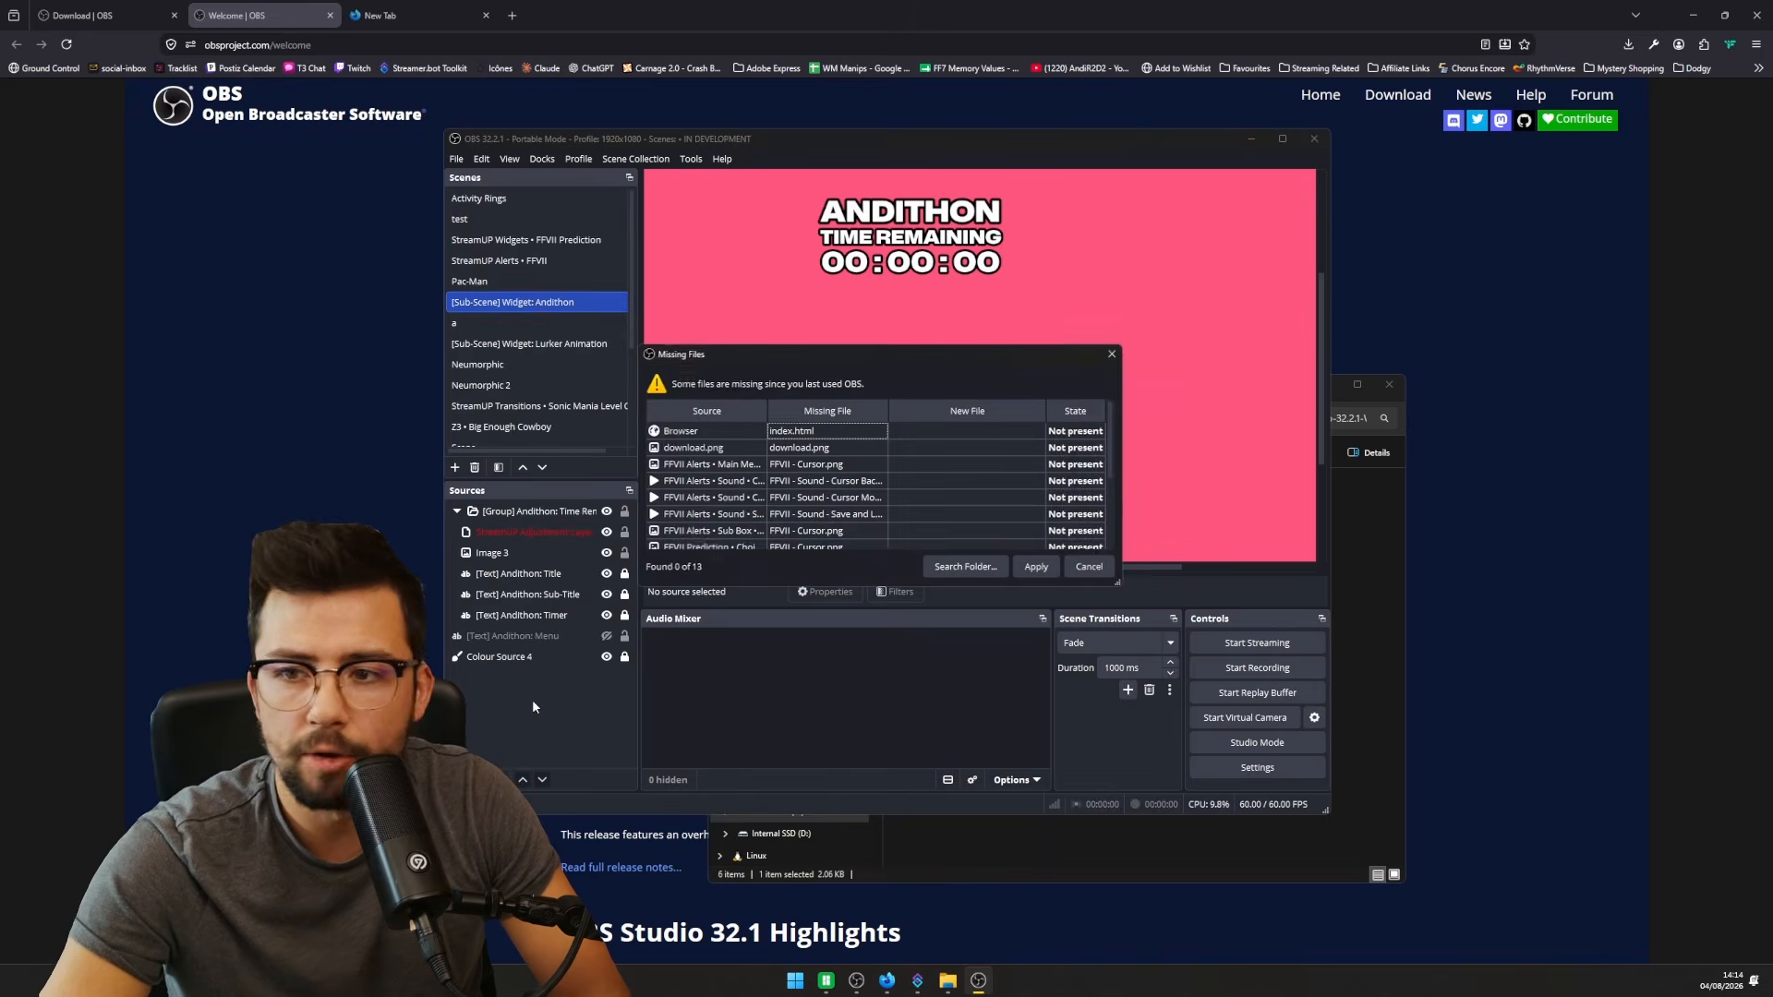
{"action": "left_click", "coordinate": [1075, 568]}
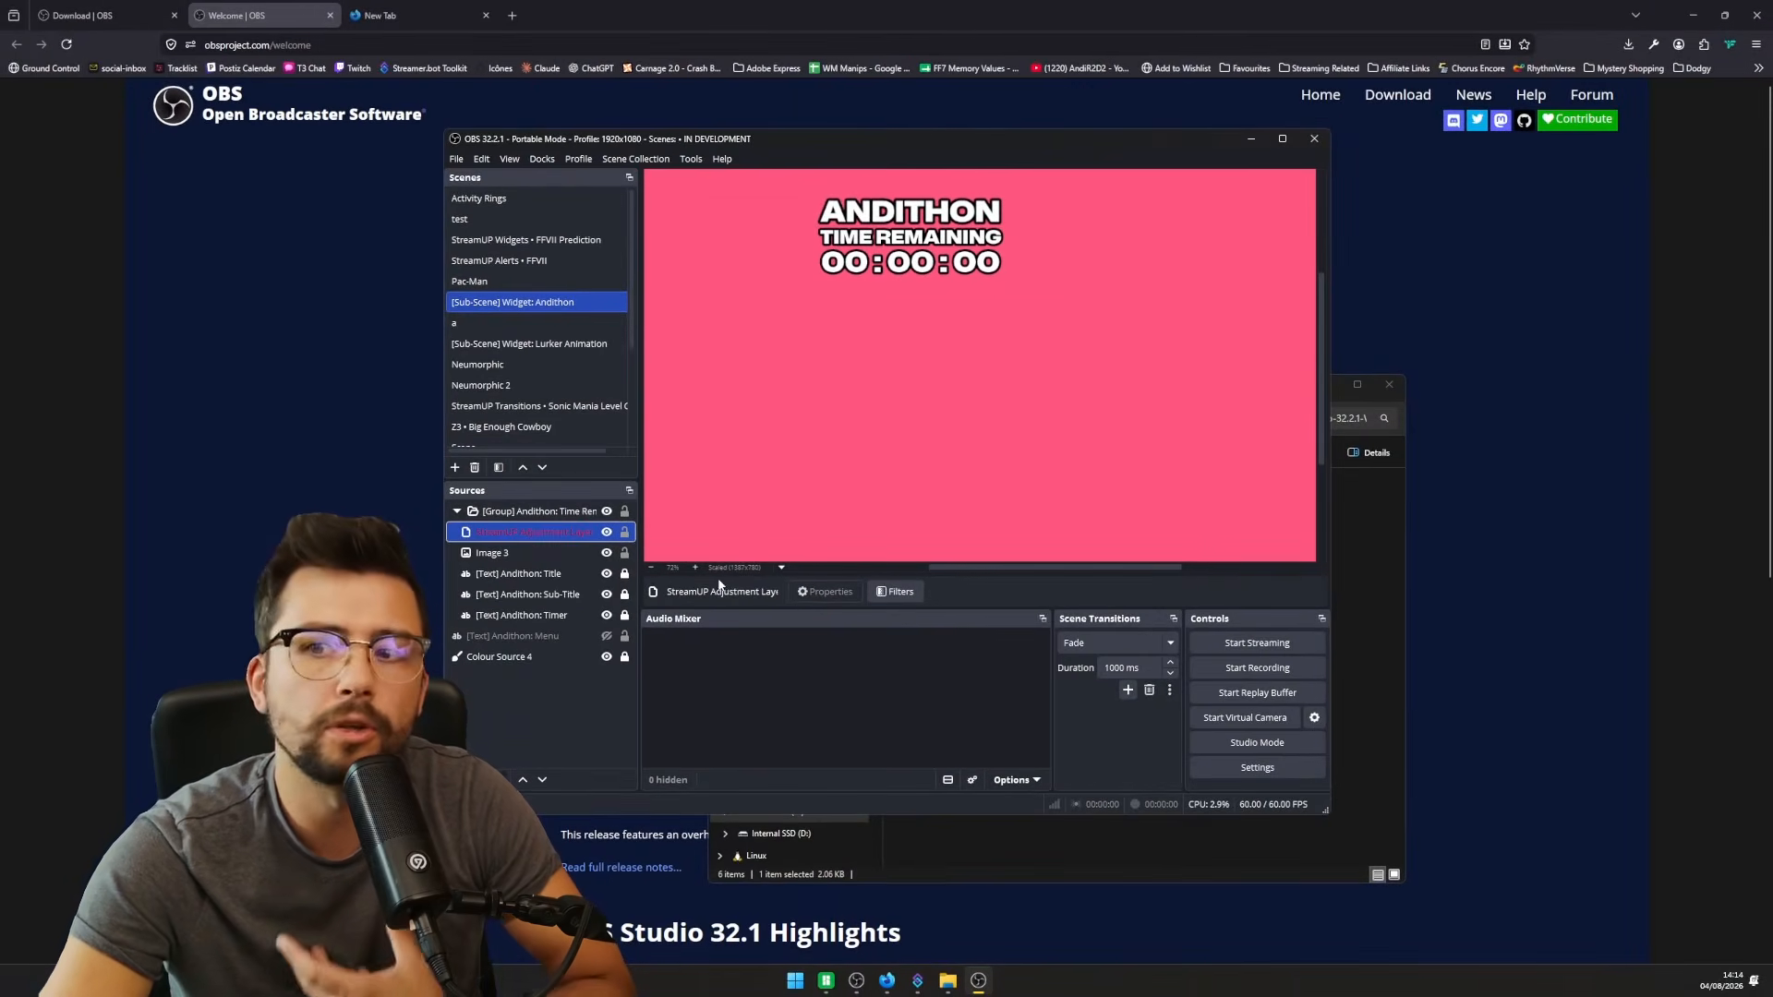
{"action": "left_click", "coordinate": [1315, 139]}
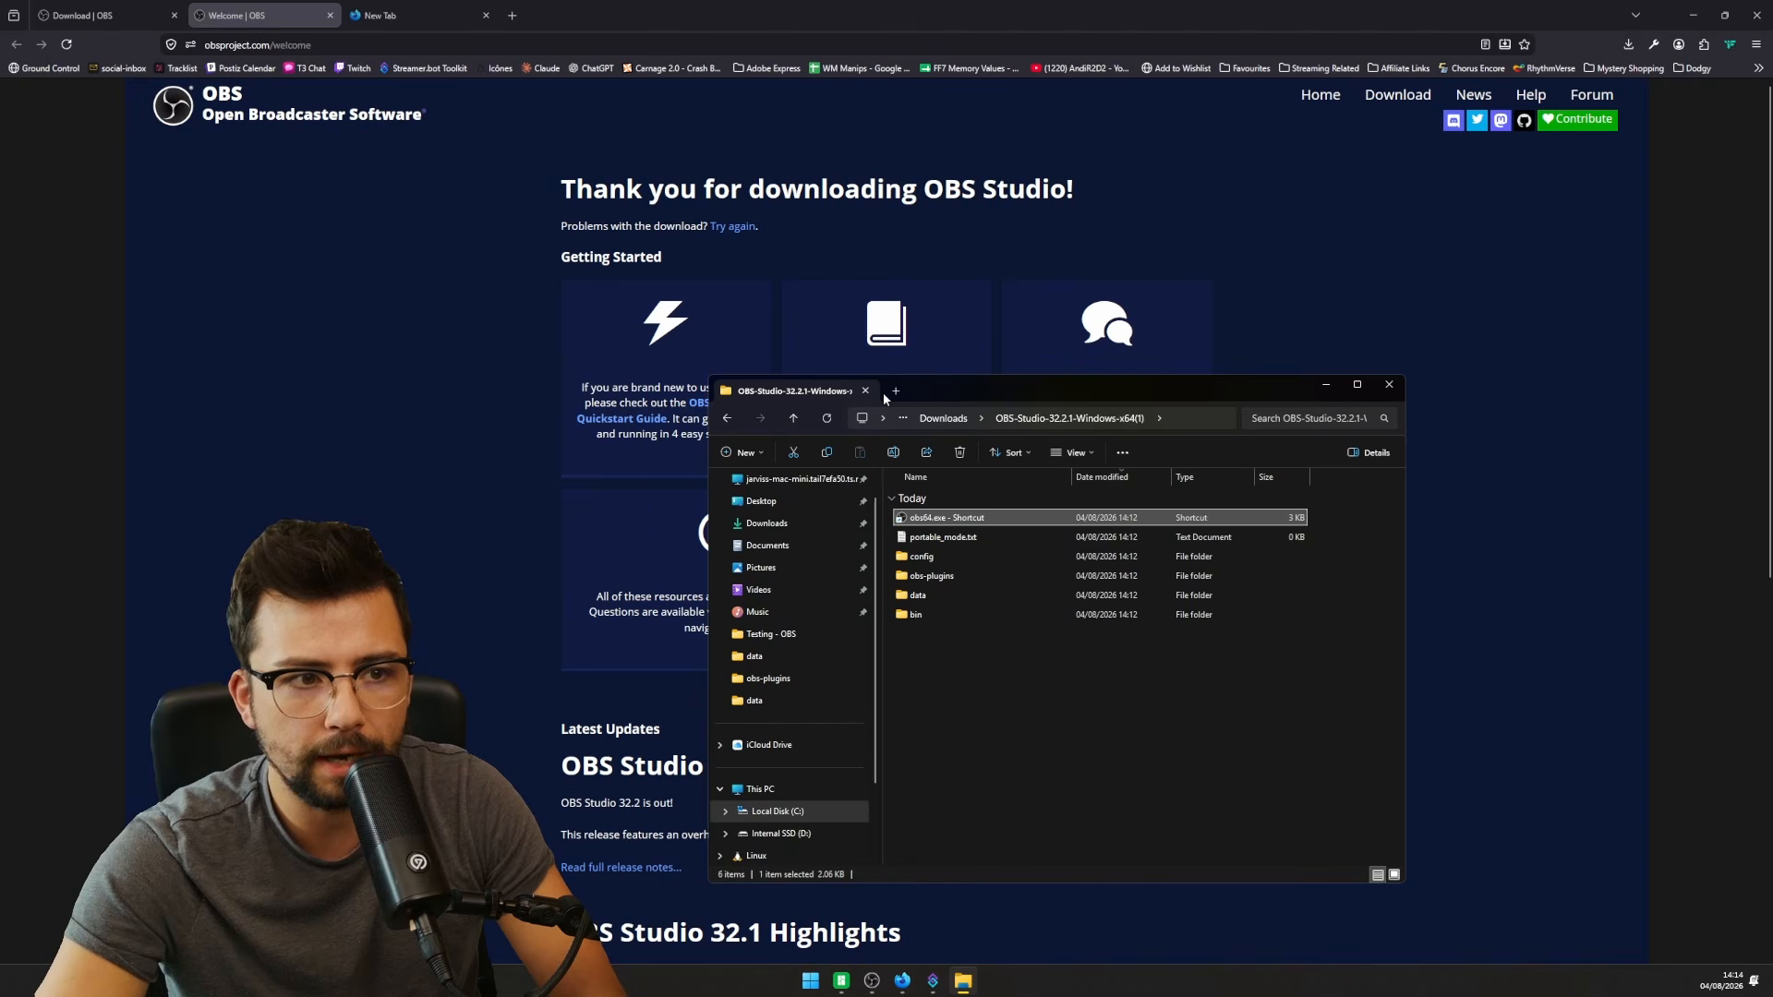
- Copy data and obs-plugins from D:\StreamUP Pluginstaller\obs-studio into the portable OBS 32.2.1 folder
{"action": "left_click", "coordinate": [895, 391]}
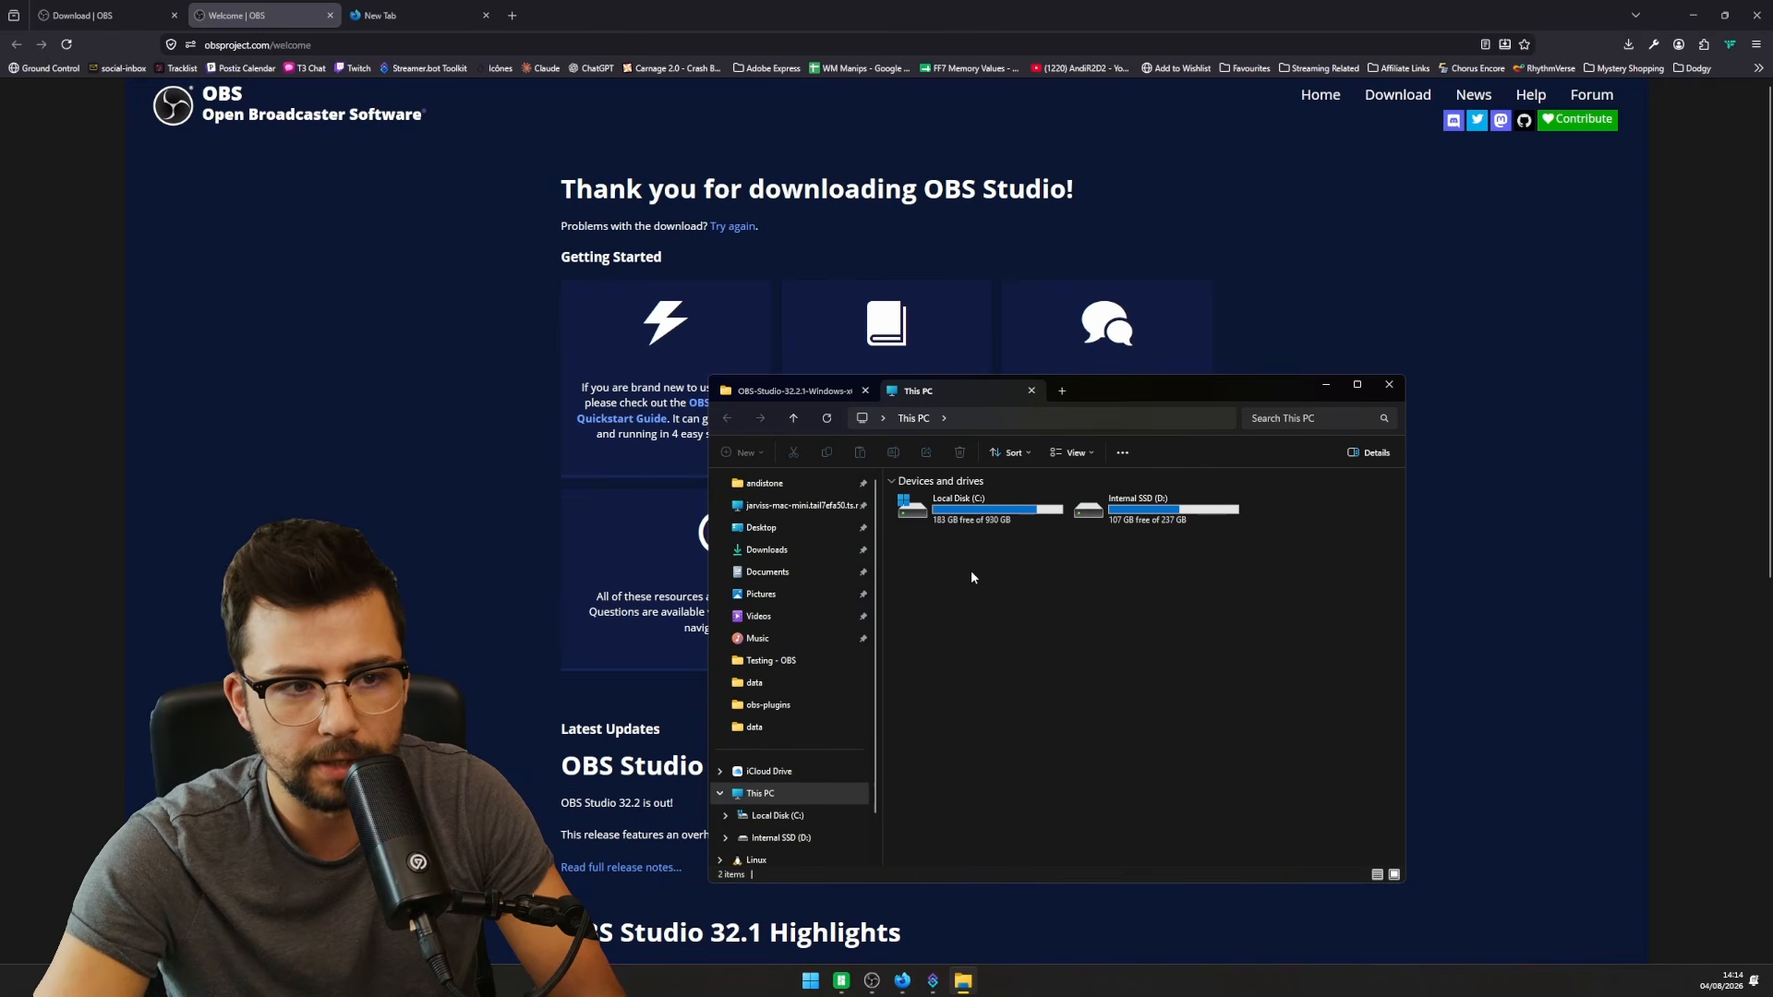
{"action": "double_click", "coordinate": [1143, 523]}
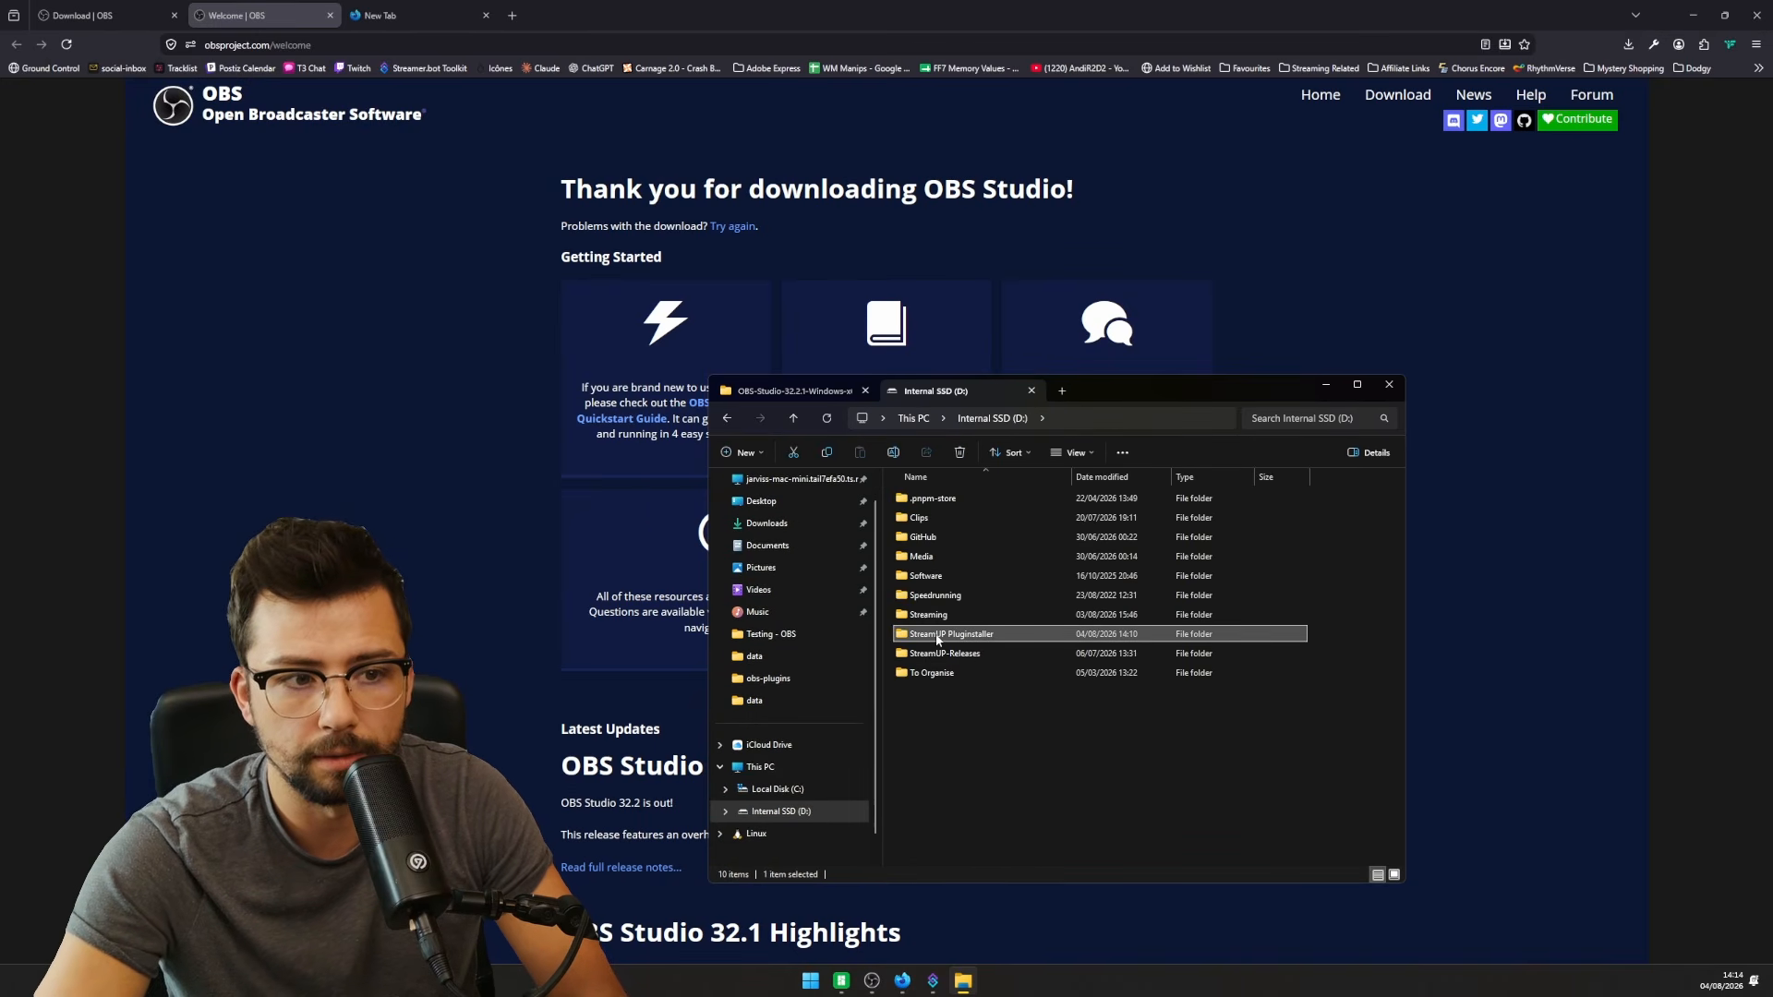
{"action": "double_click", "coordinate": [1108, 633]}
{"action": "double_click", "coordinate": [961, 525]}
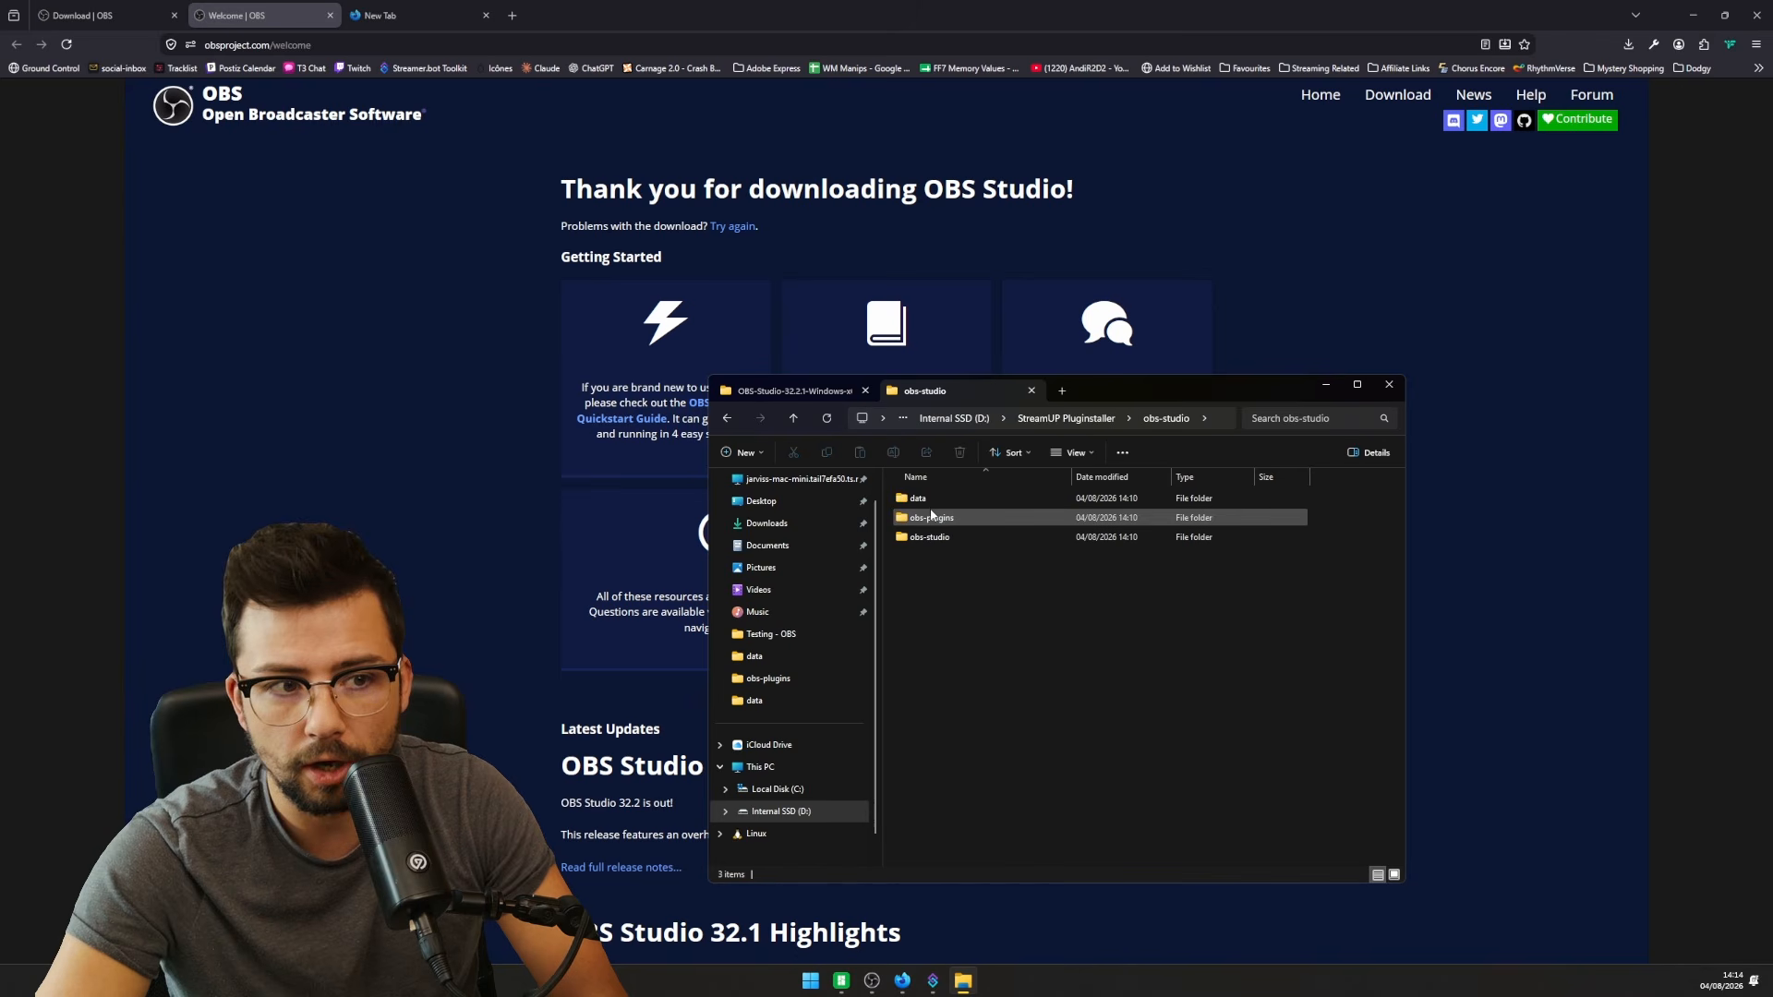
{"action": "left_click", "coordinate": [928, 516]}
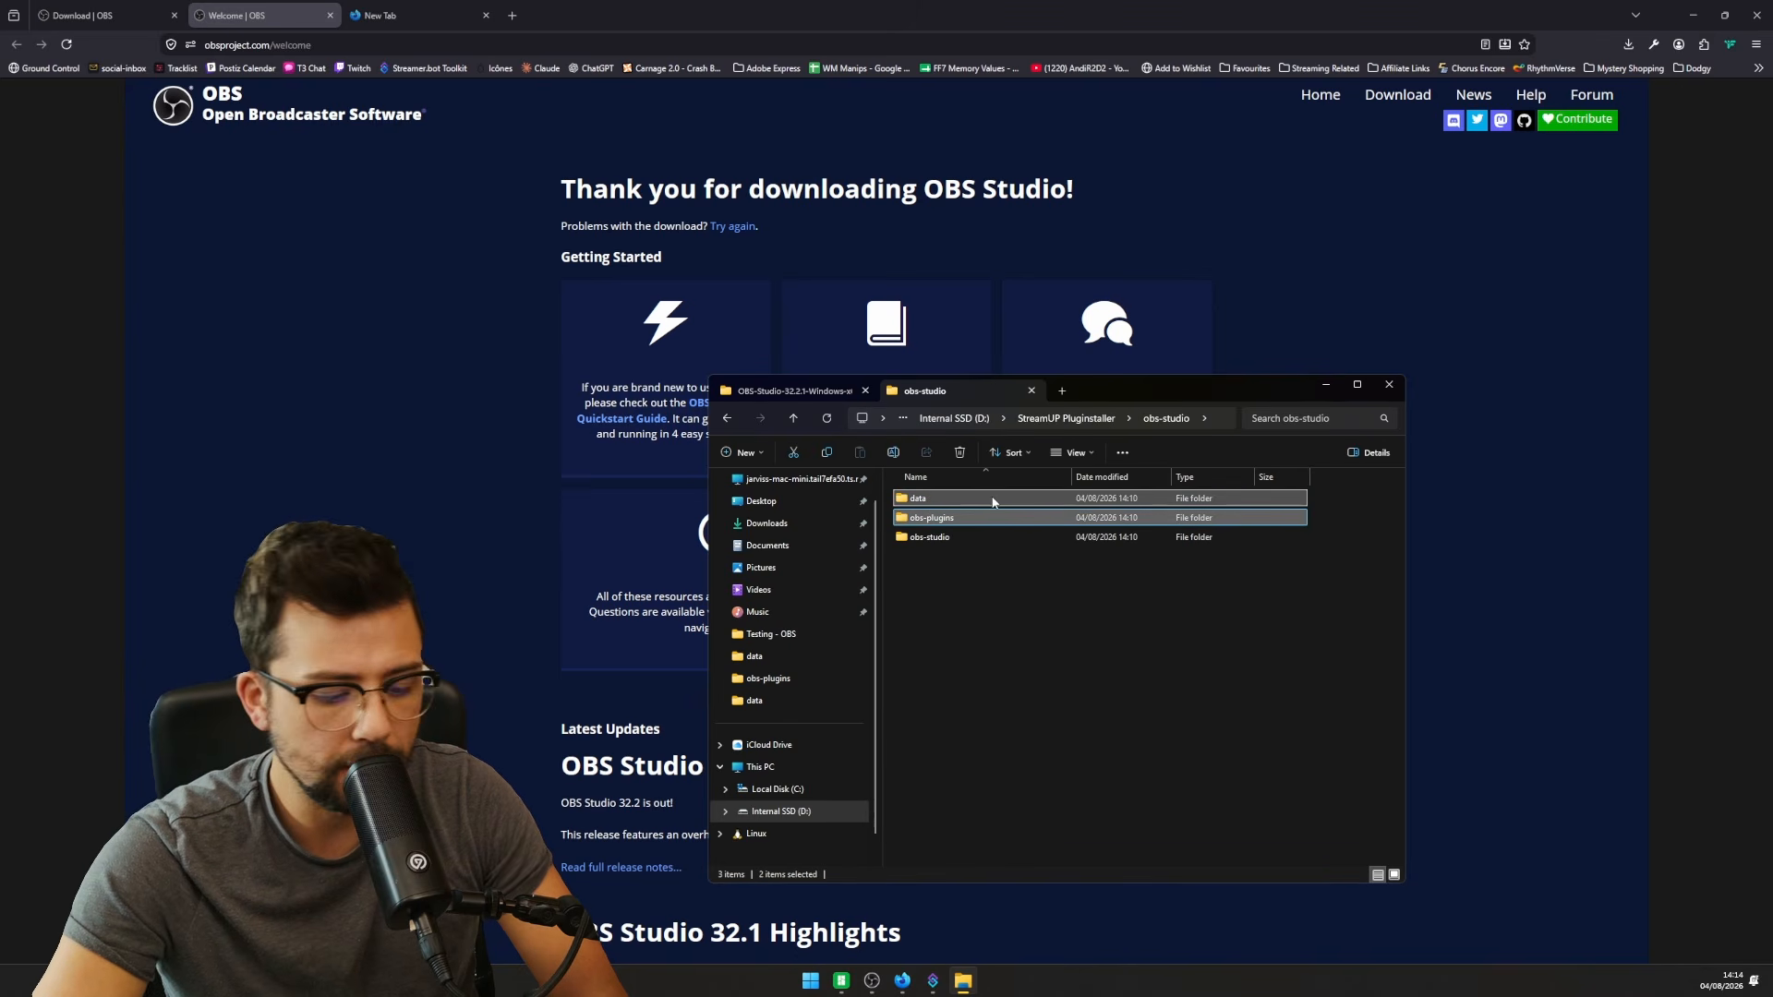
{"action": "left_click", "coordinate": [806, 388]}
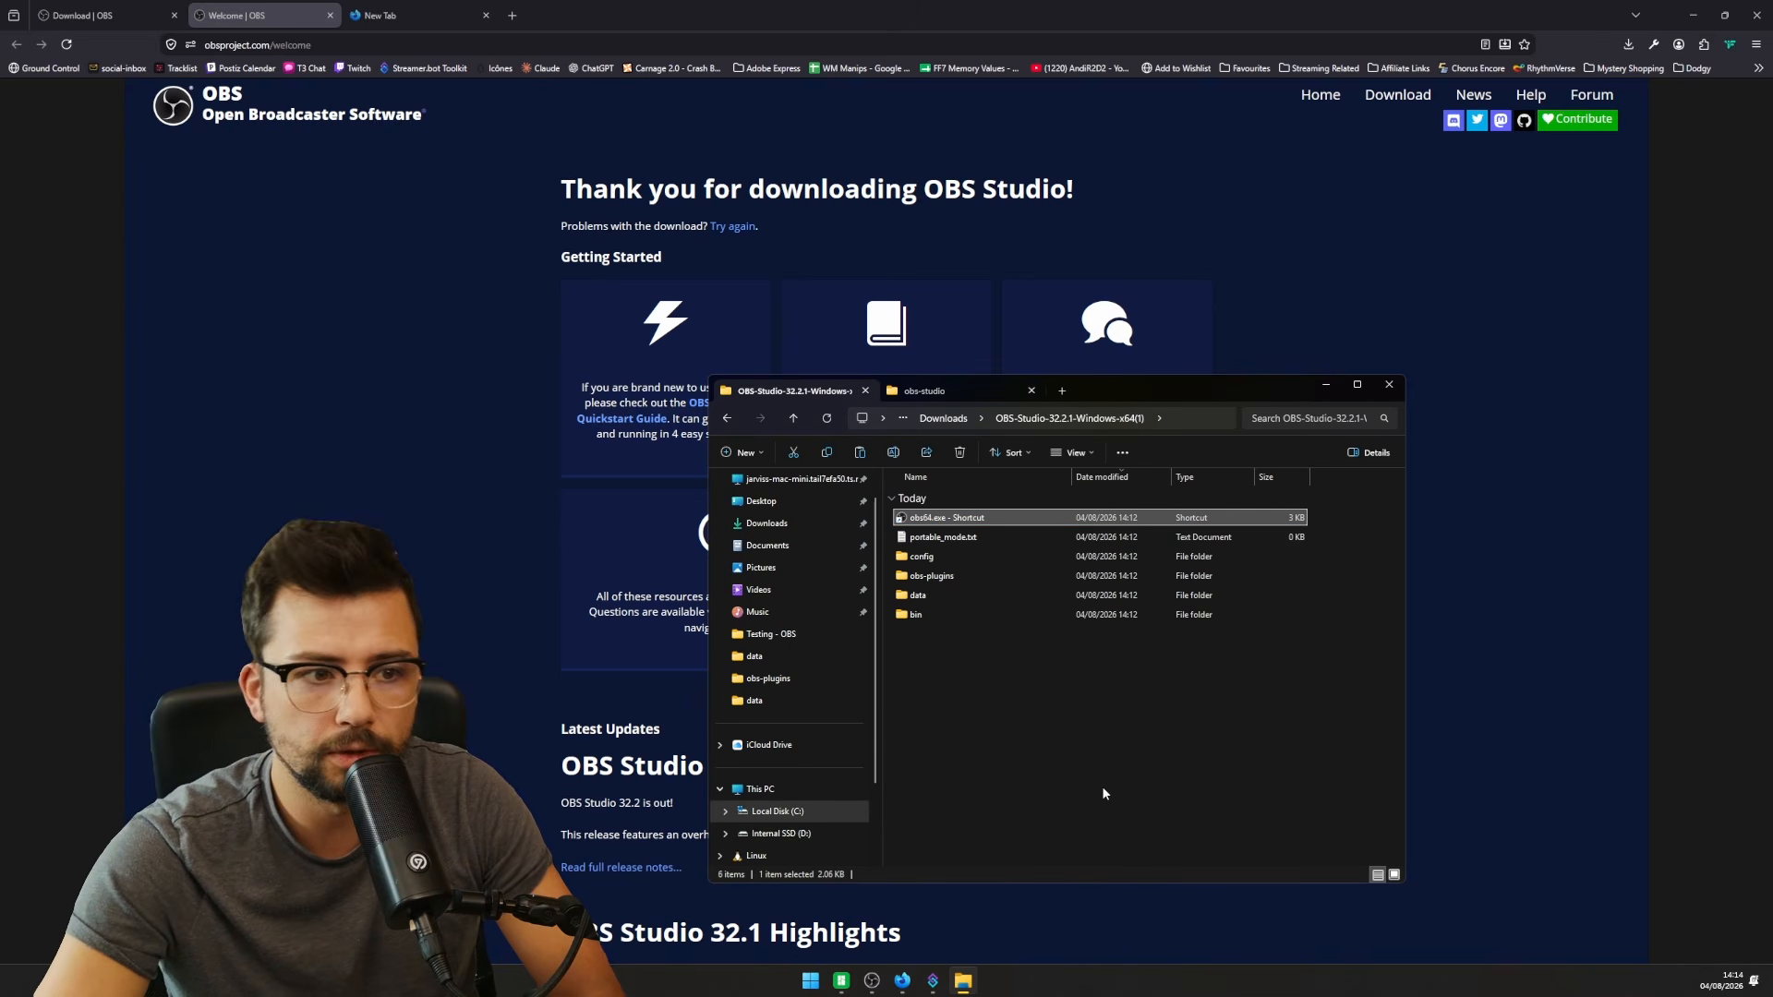
{"action": "key", "text": "ctrl+v"}
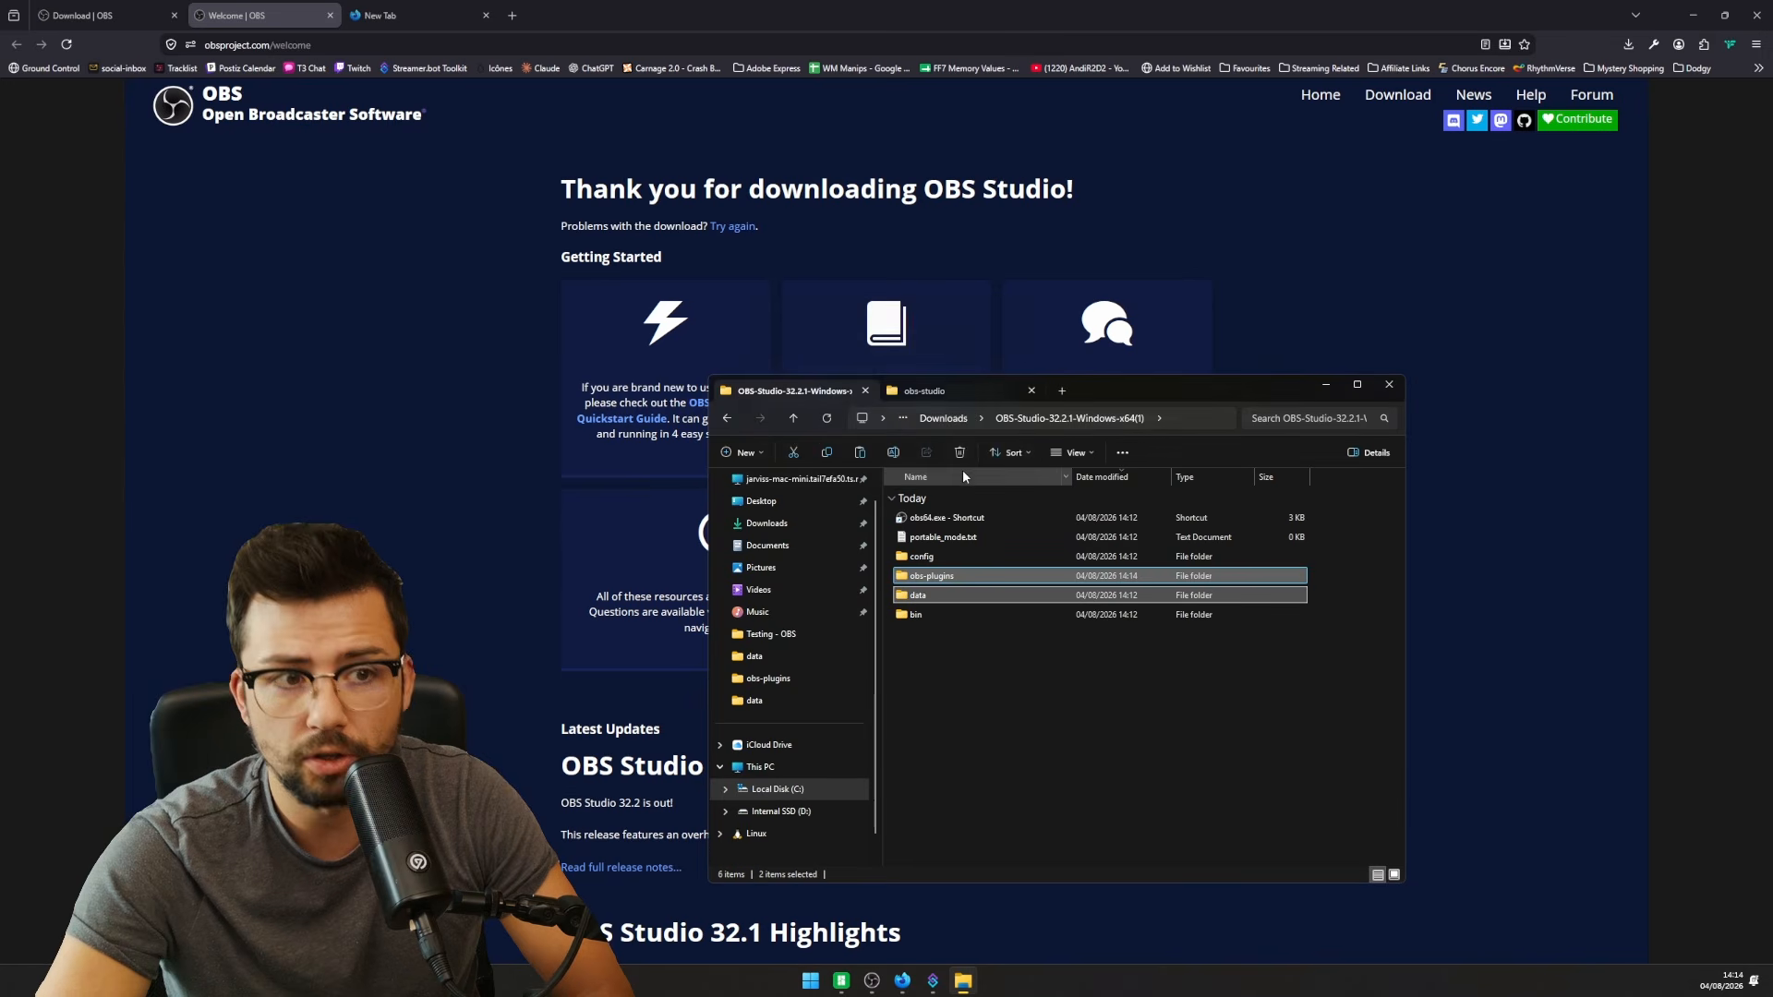
{"action": "left_click", "coordinate": [951, 394]}
{"action": "double_click", "coordinate": [955, 535]}
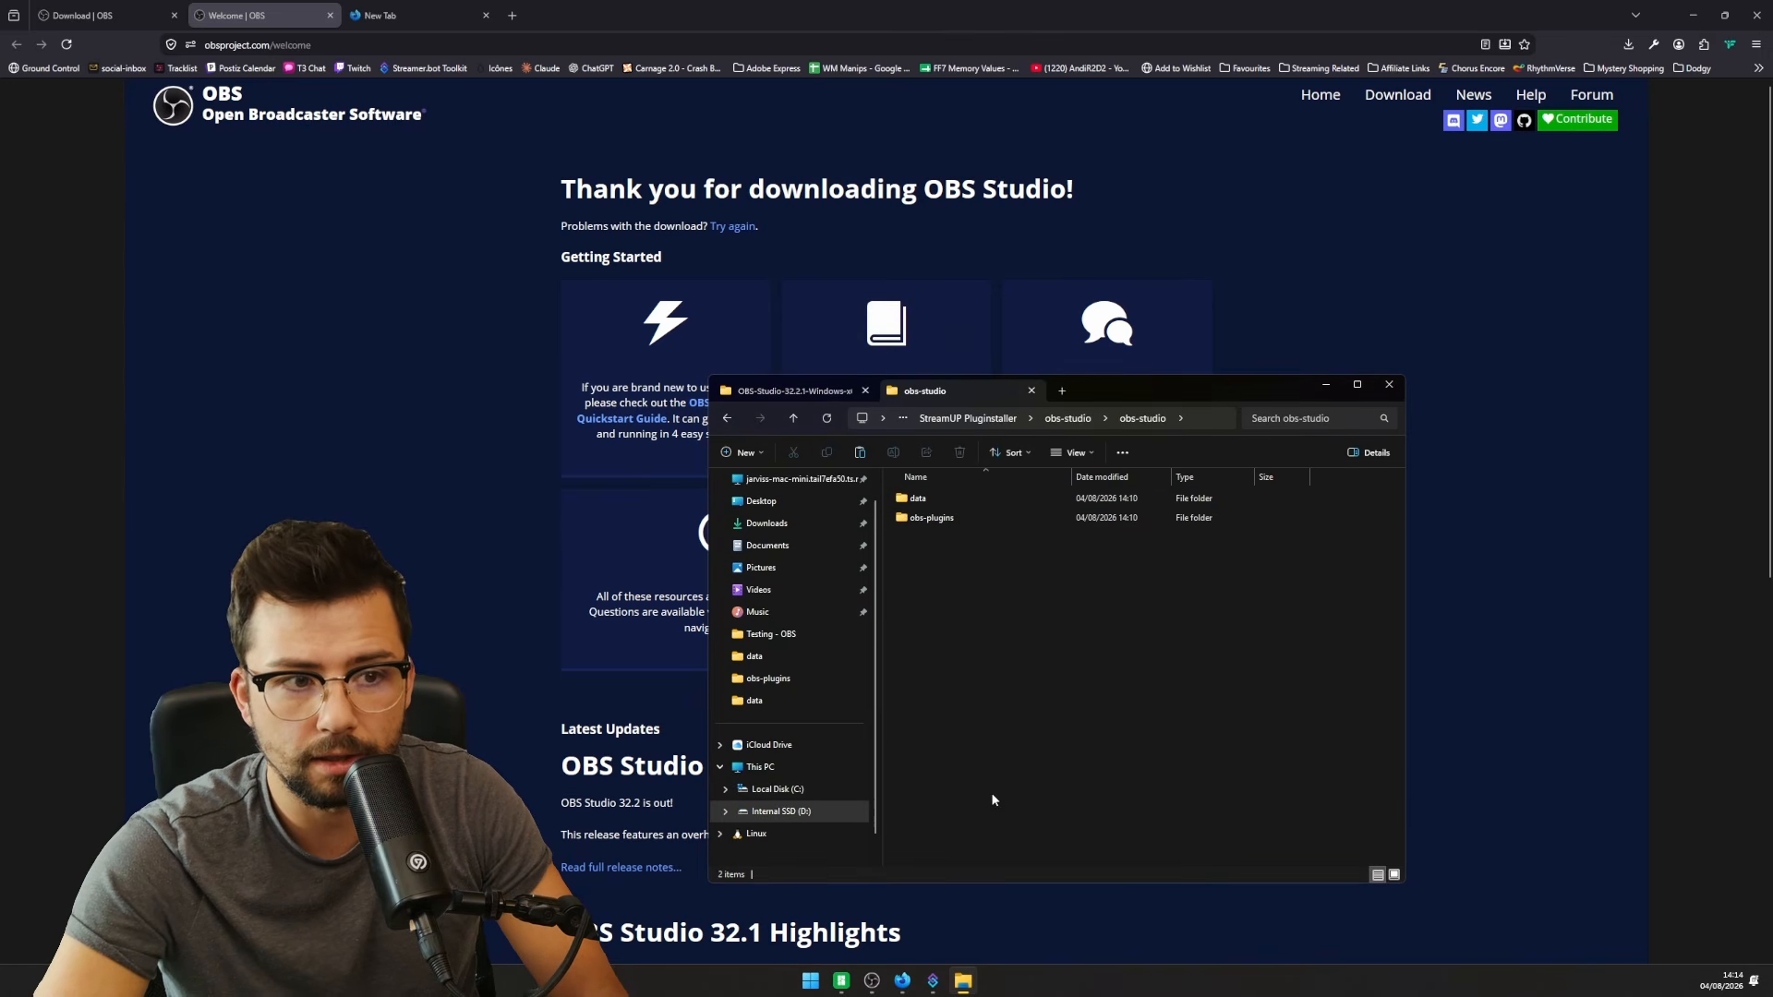
{"action": "left_click_drag", "start_coordinate": [996, 702], "coordinate": [915, 494]}
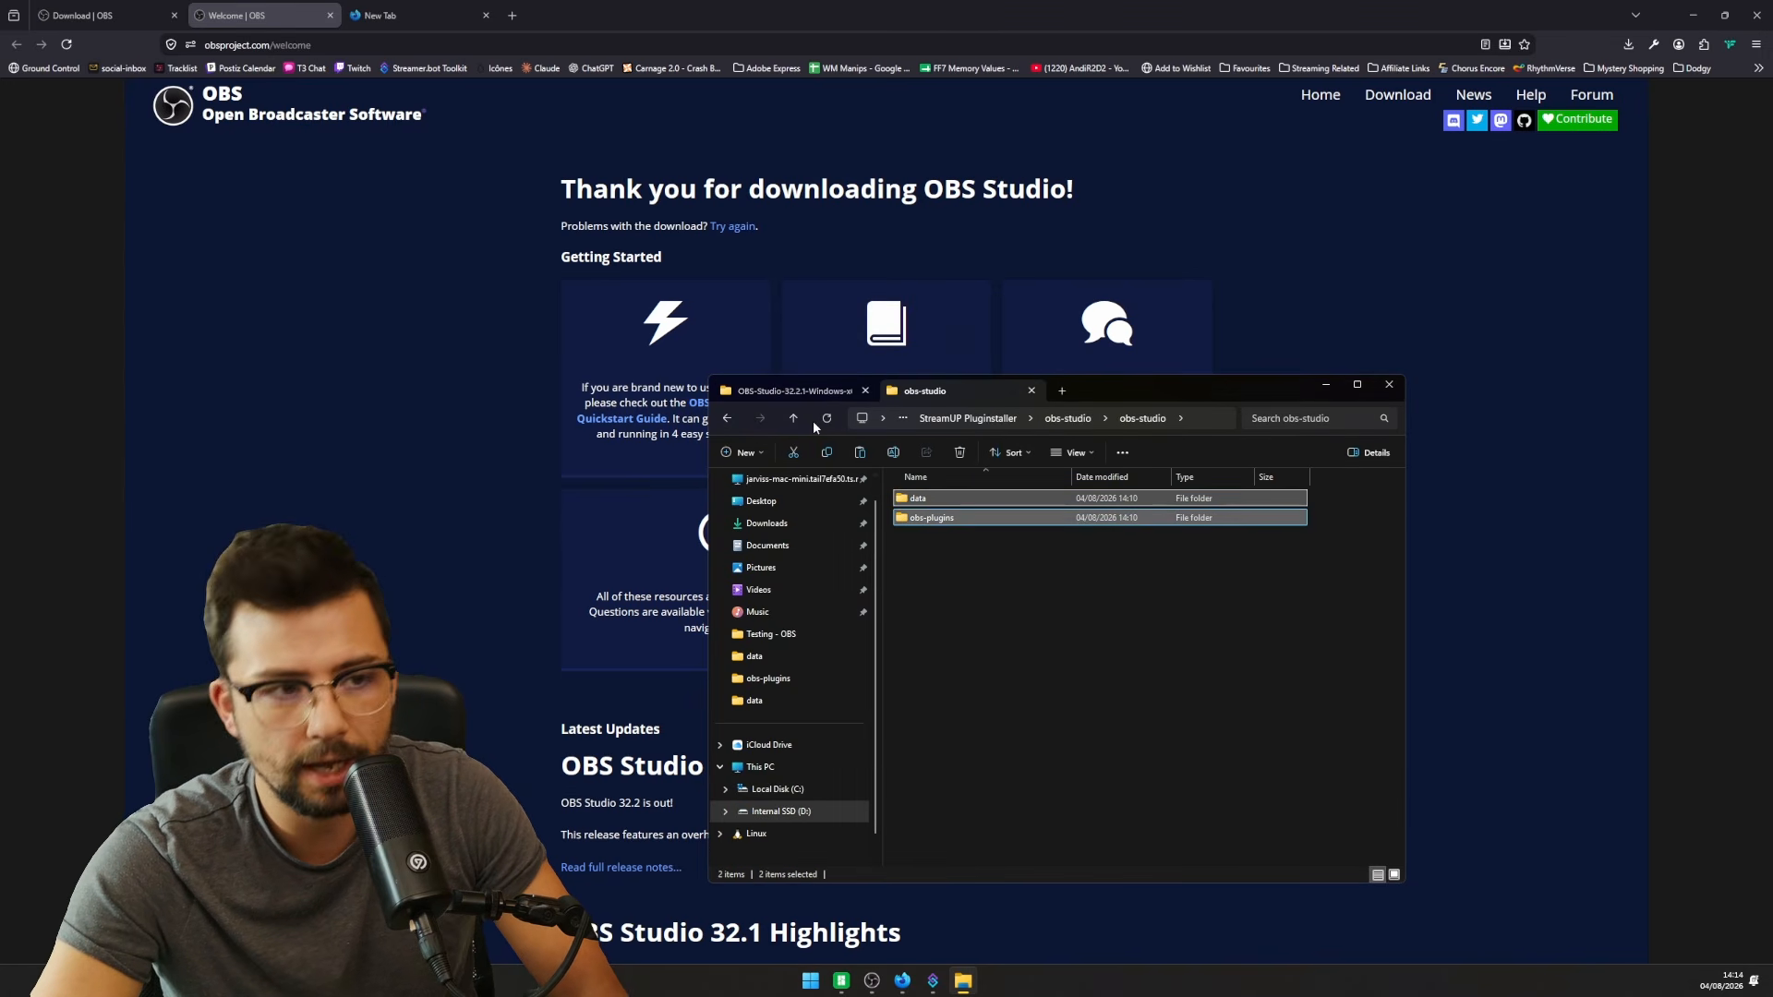
{"action": "left_click", "coordinate": [805, 391]}
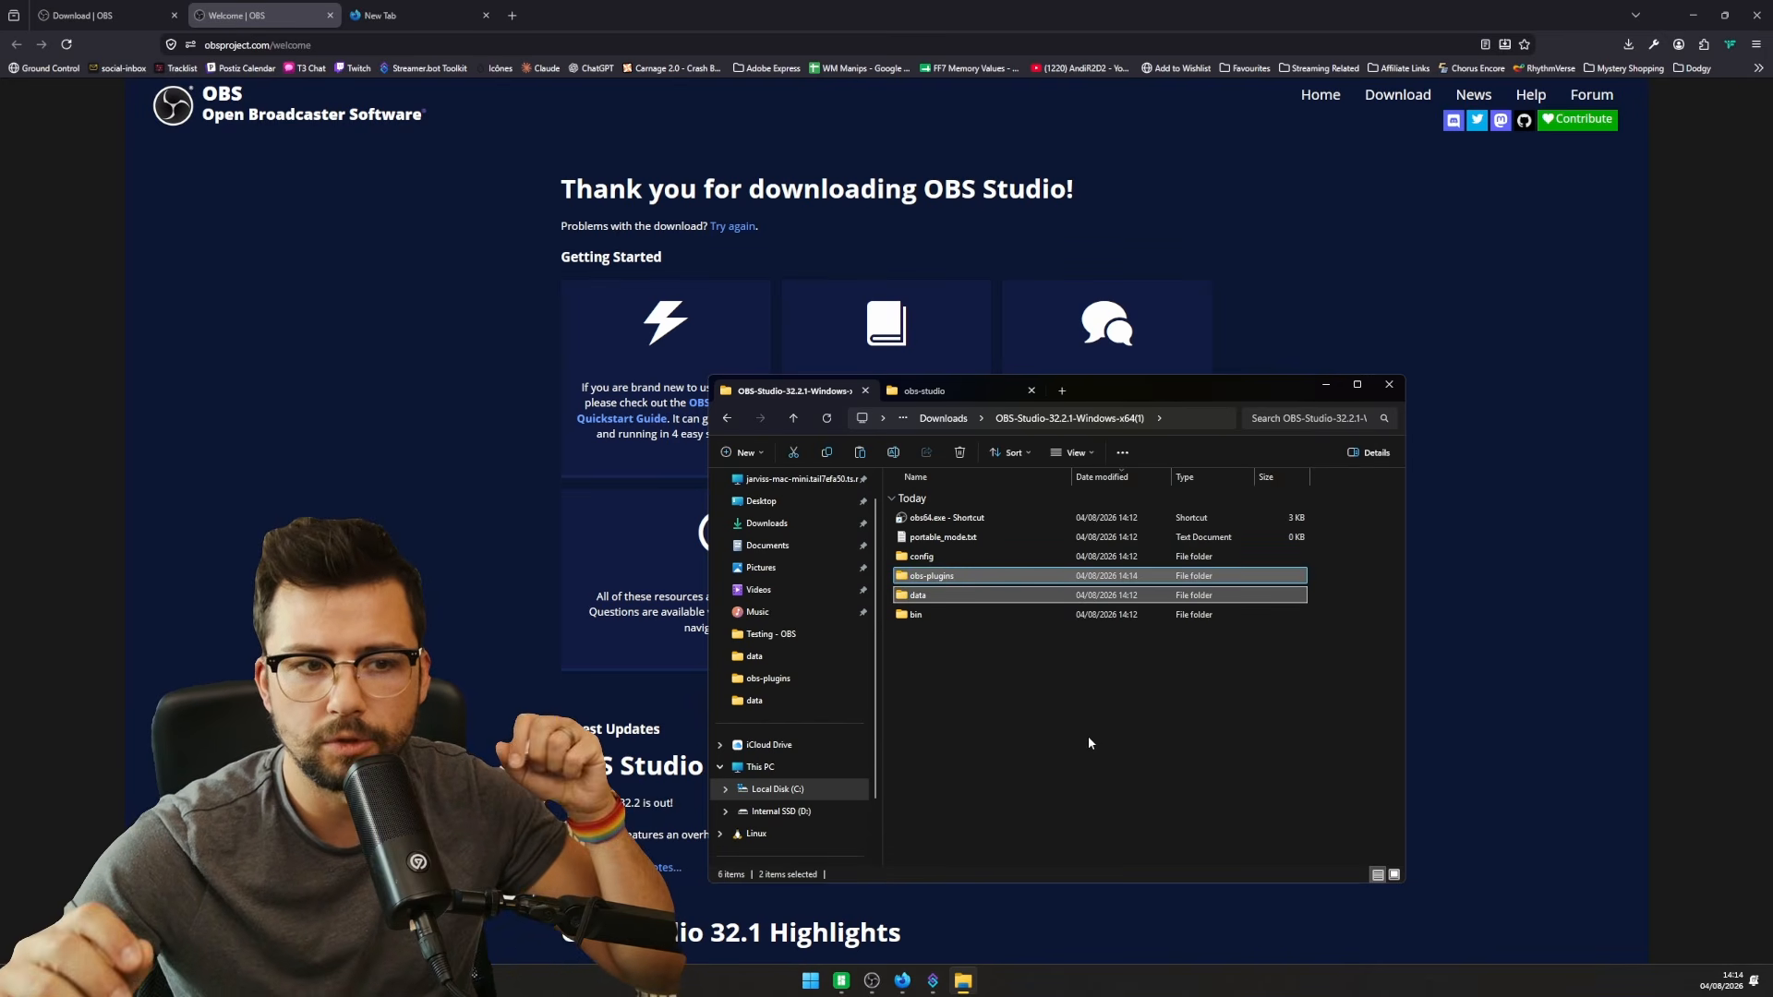
- Relaunch portable OBS, dismiss the authentication and missing-files prompts, and close the Stats window
{"action": "double_click", "coordinate": [973, 521]}
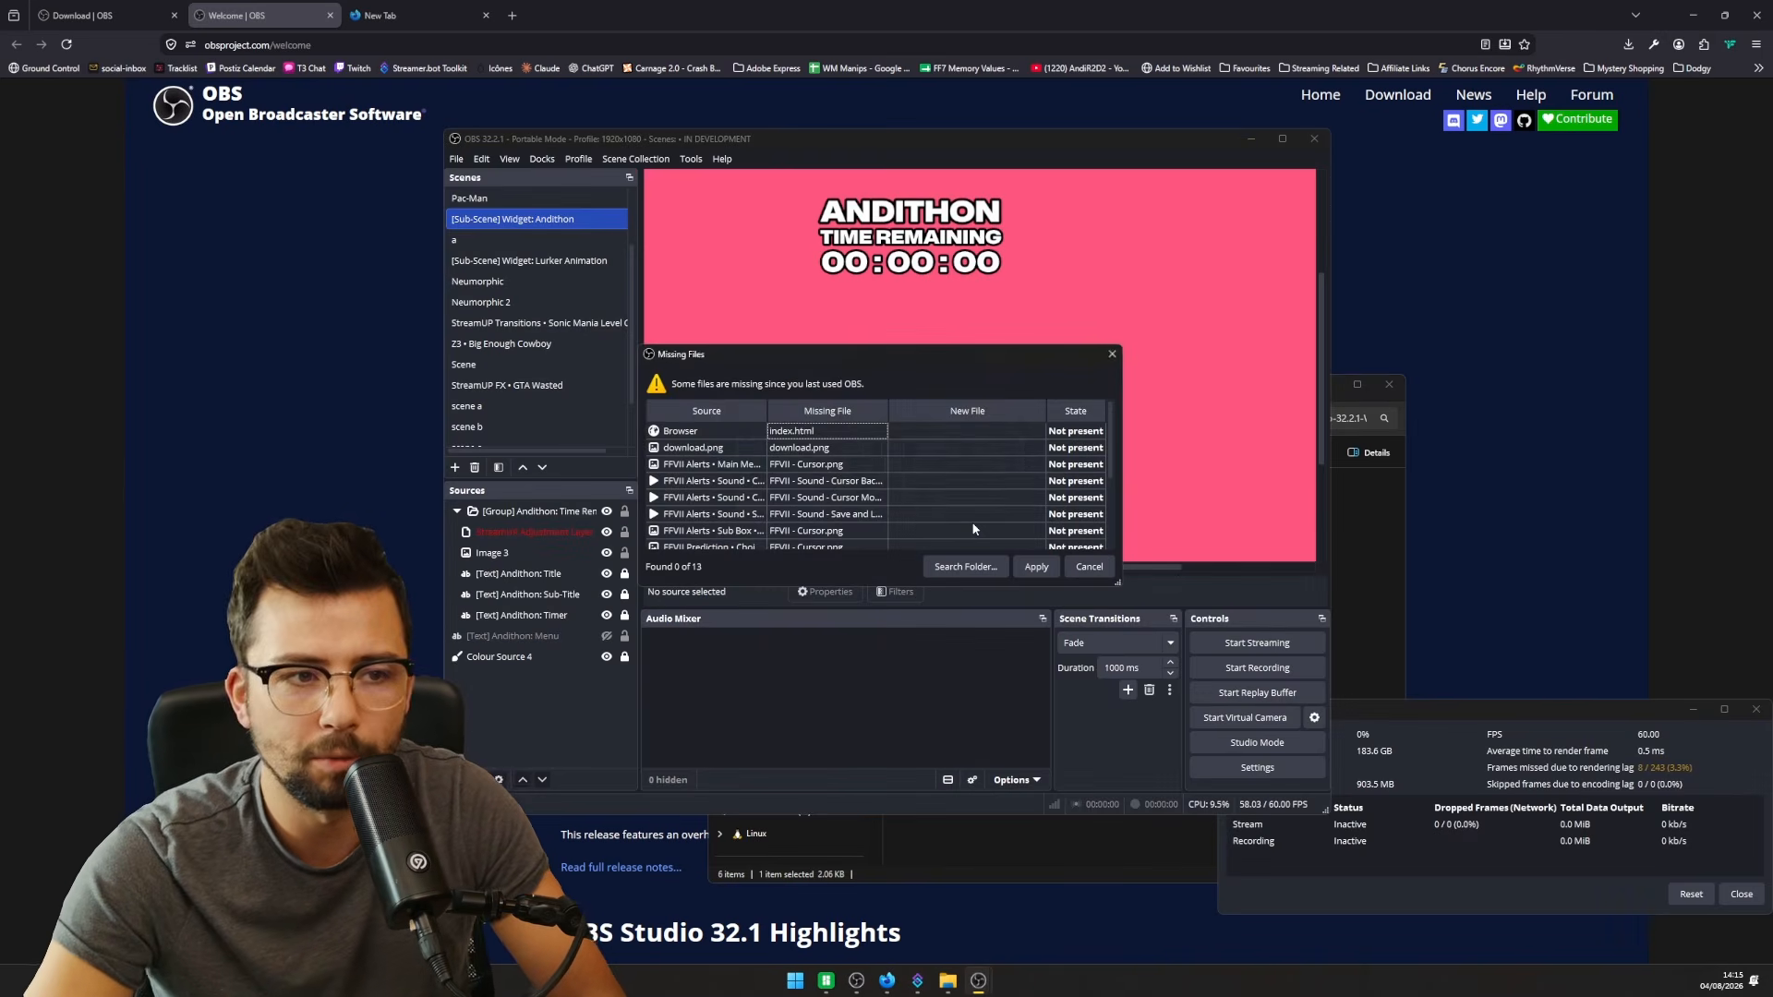
{"action": "left_click", "coordinate": [1025, 502]}
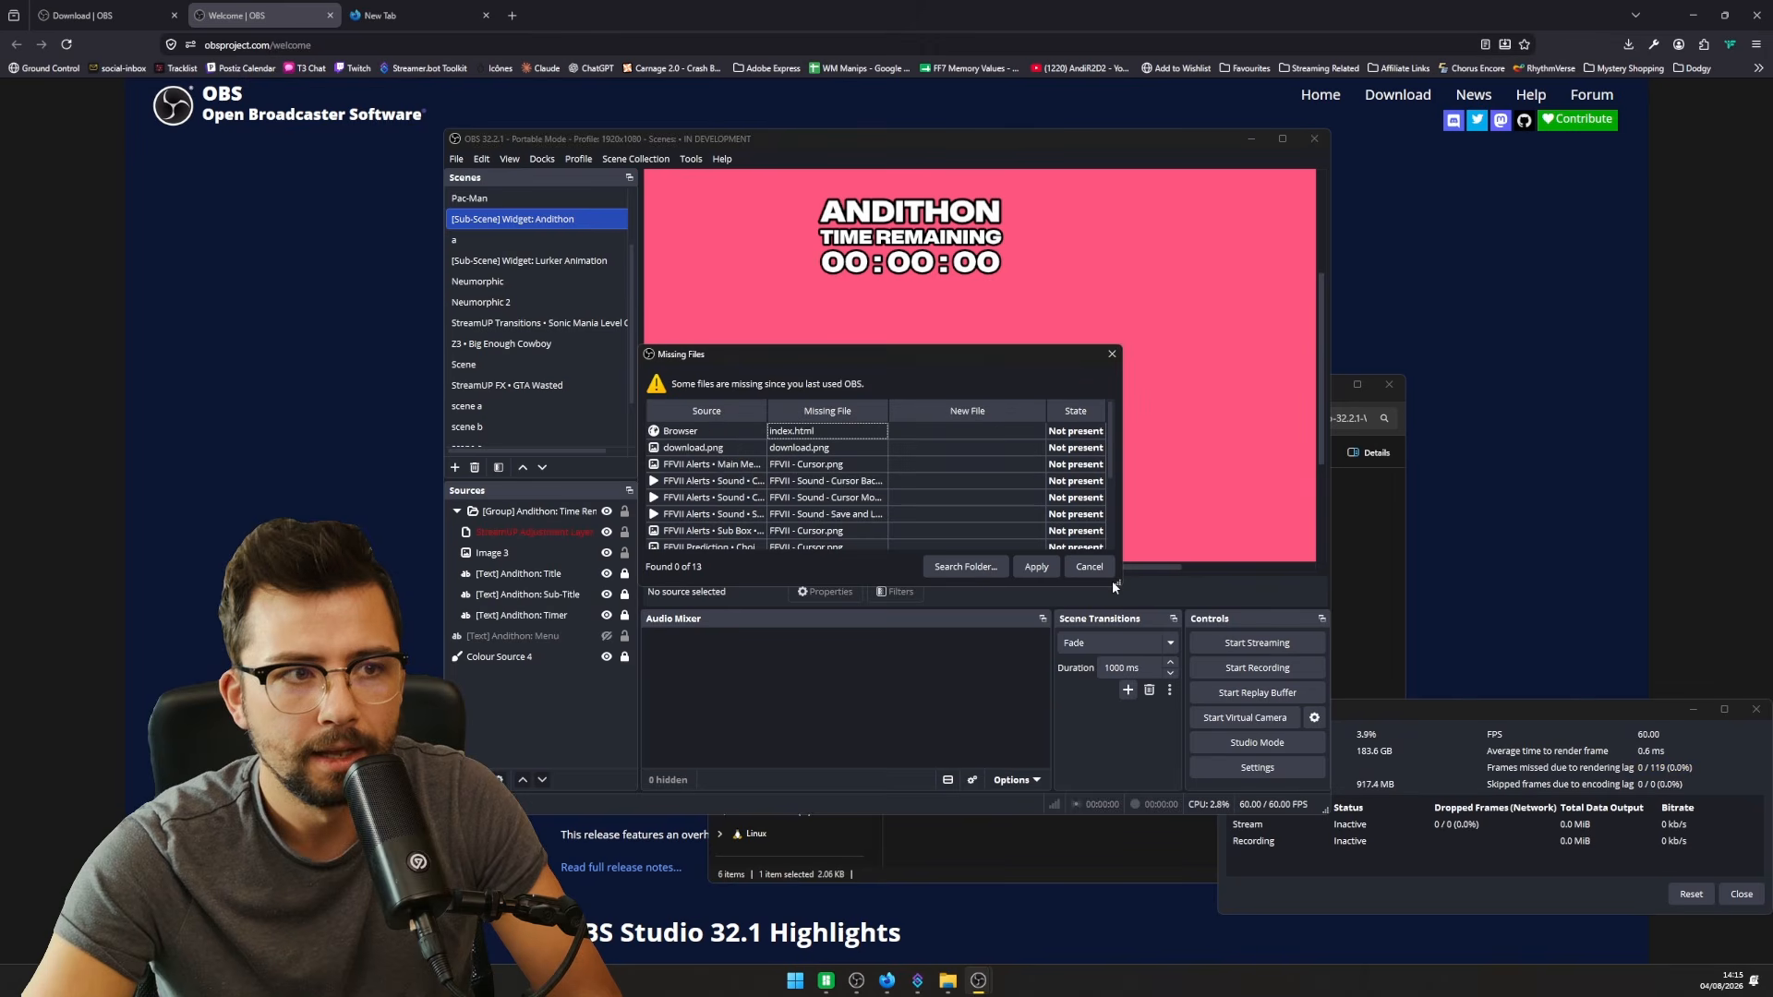
{"action": "left_click", "coordinate": [1097, 571]}
{"action": "left_click", "coordinate": [1670, 735]}
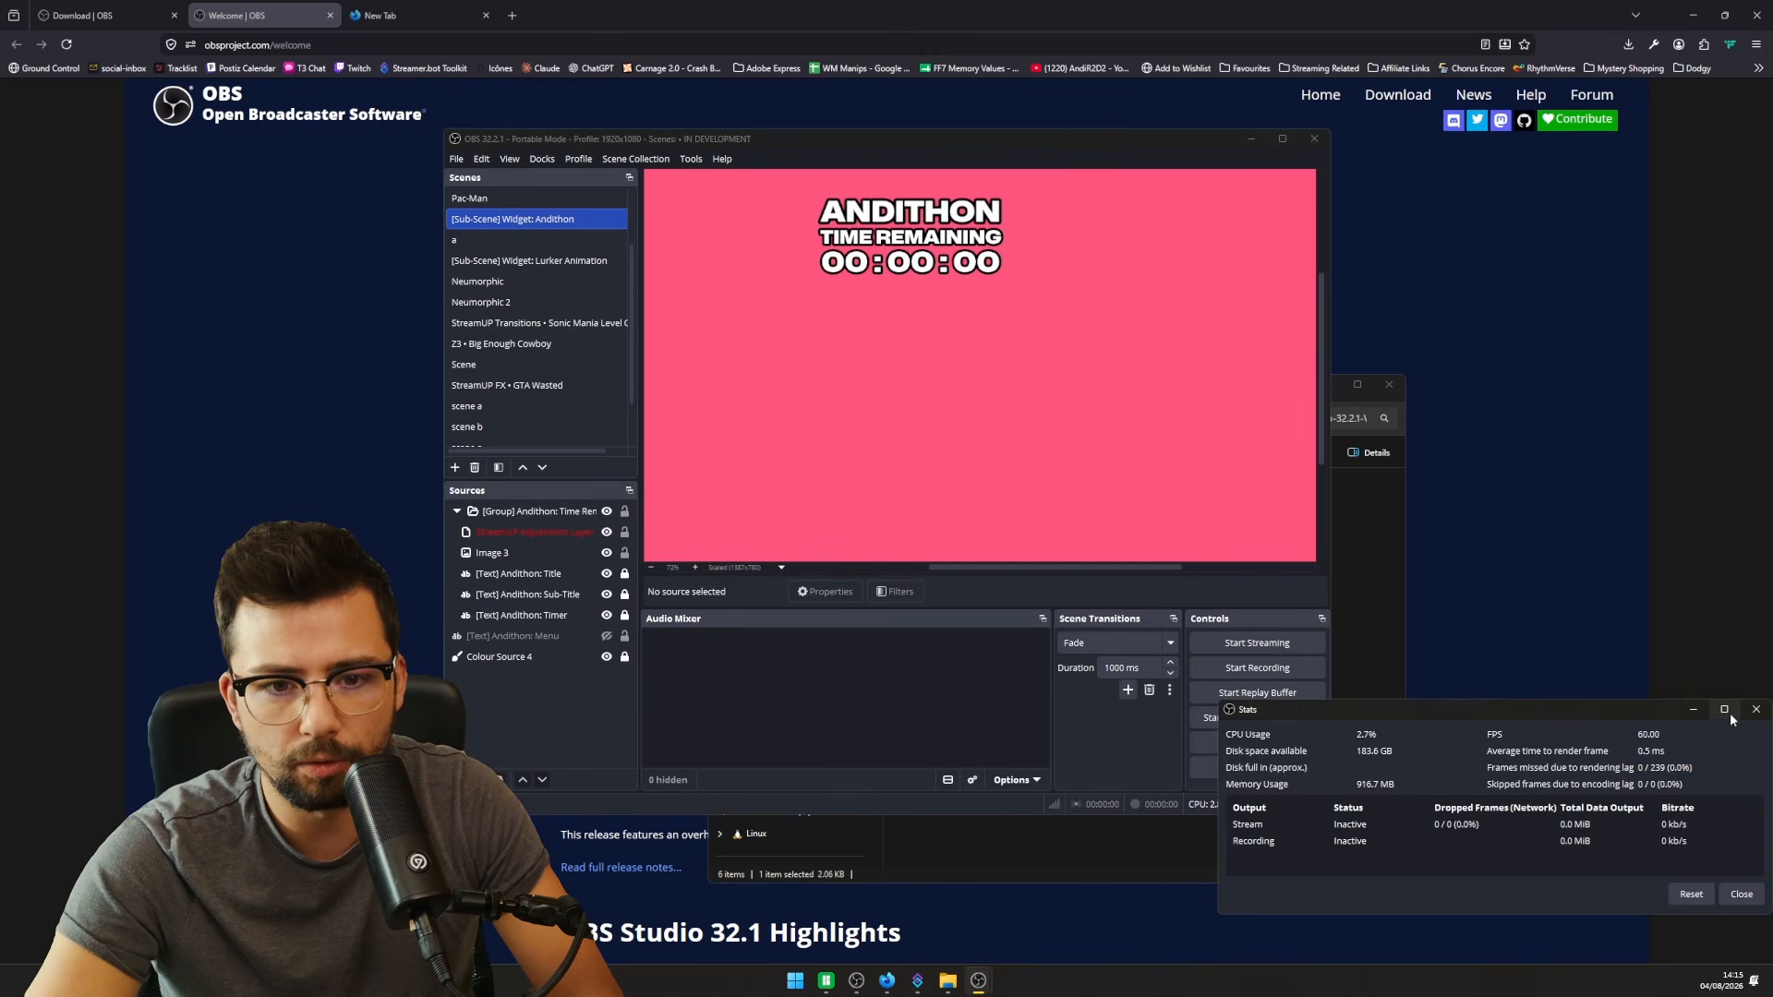
{"action": "left_click", "coordinate": [1693, 709]}
{"action": "left_click", "coordinate": [1372, 632]}
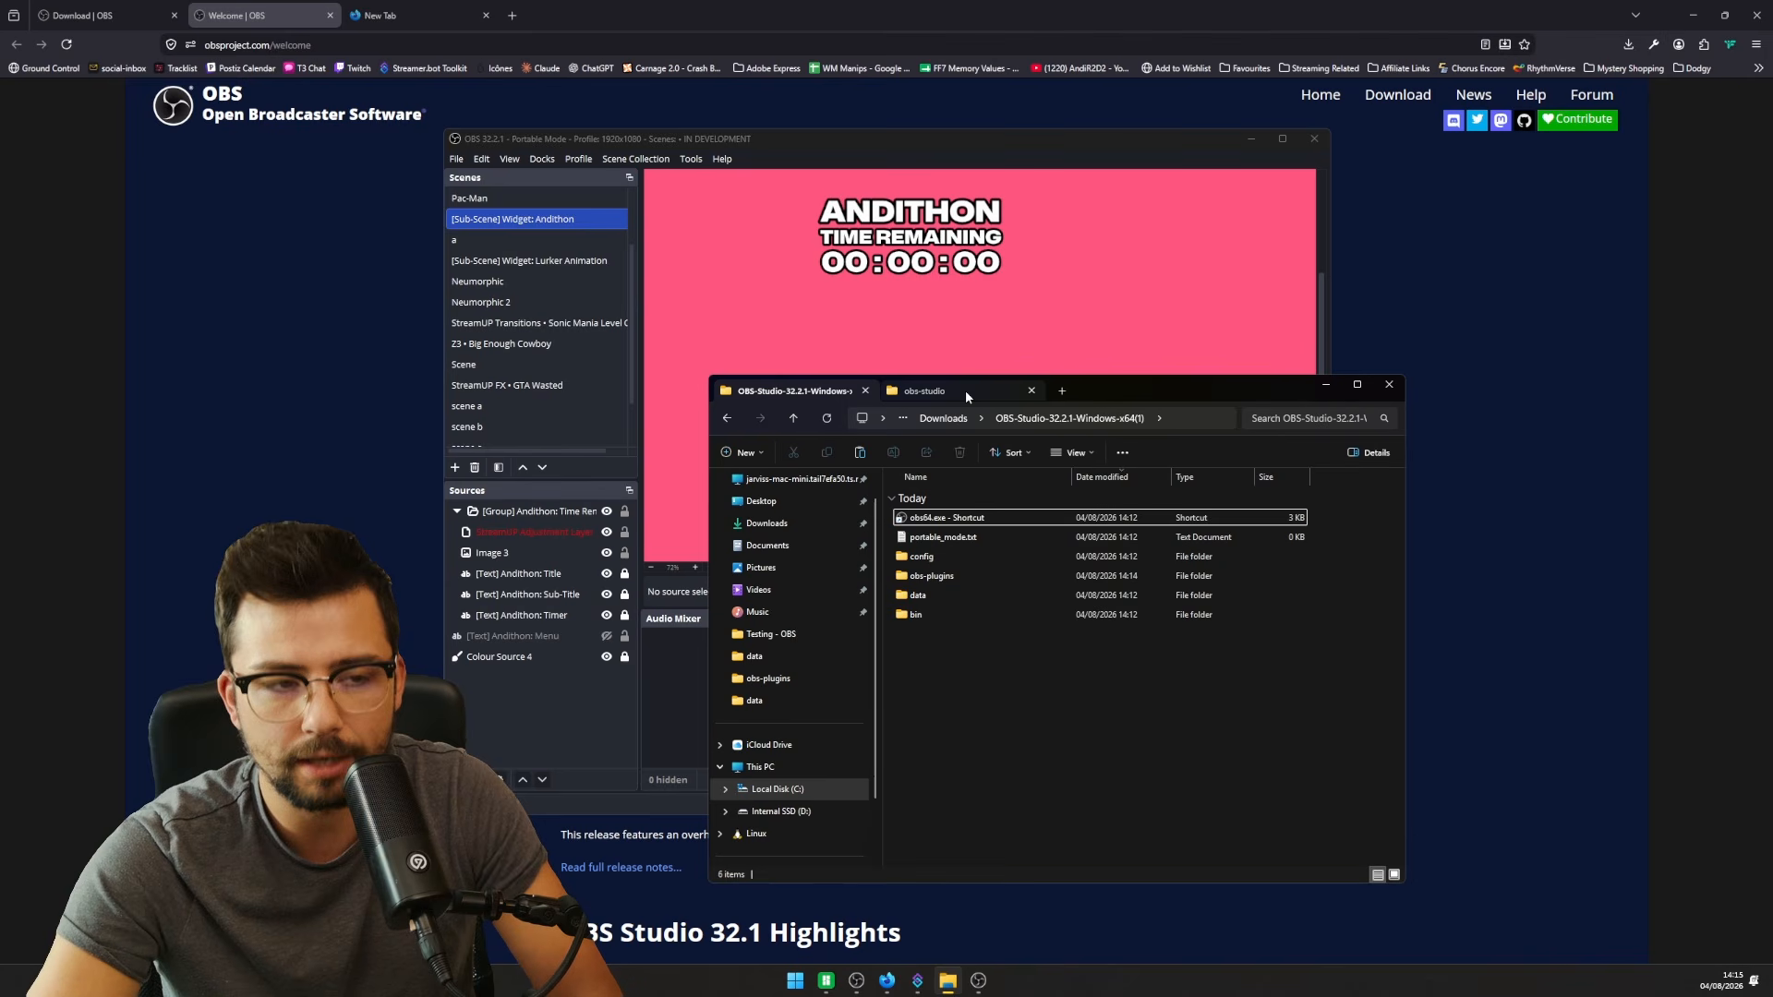
- Load streamup.tips in a new browser tab and go to its OBS Plugin page
{"action": "left_click", "coordinate": [425, 17]}
{"action": "type", "text": "streamup.tips/"}
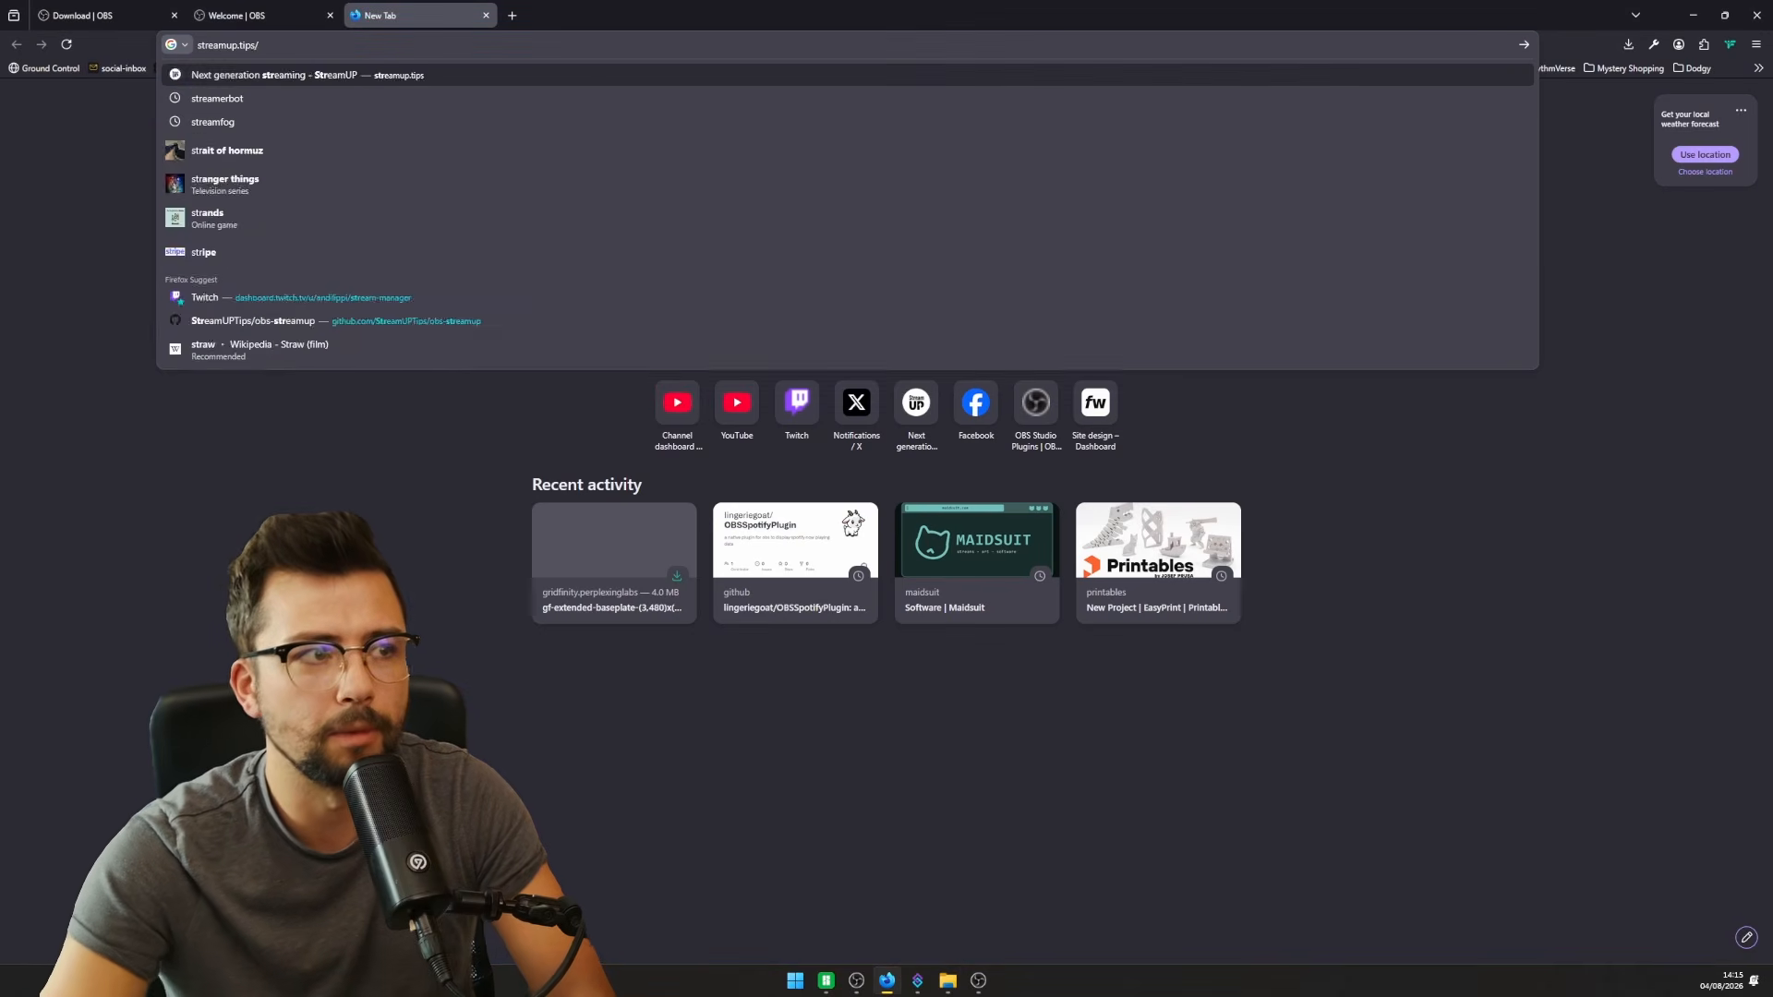
{"action": "key", "text": "Return"}
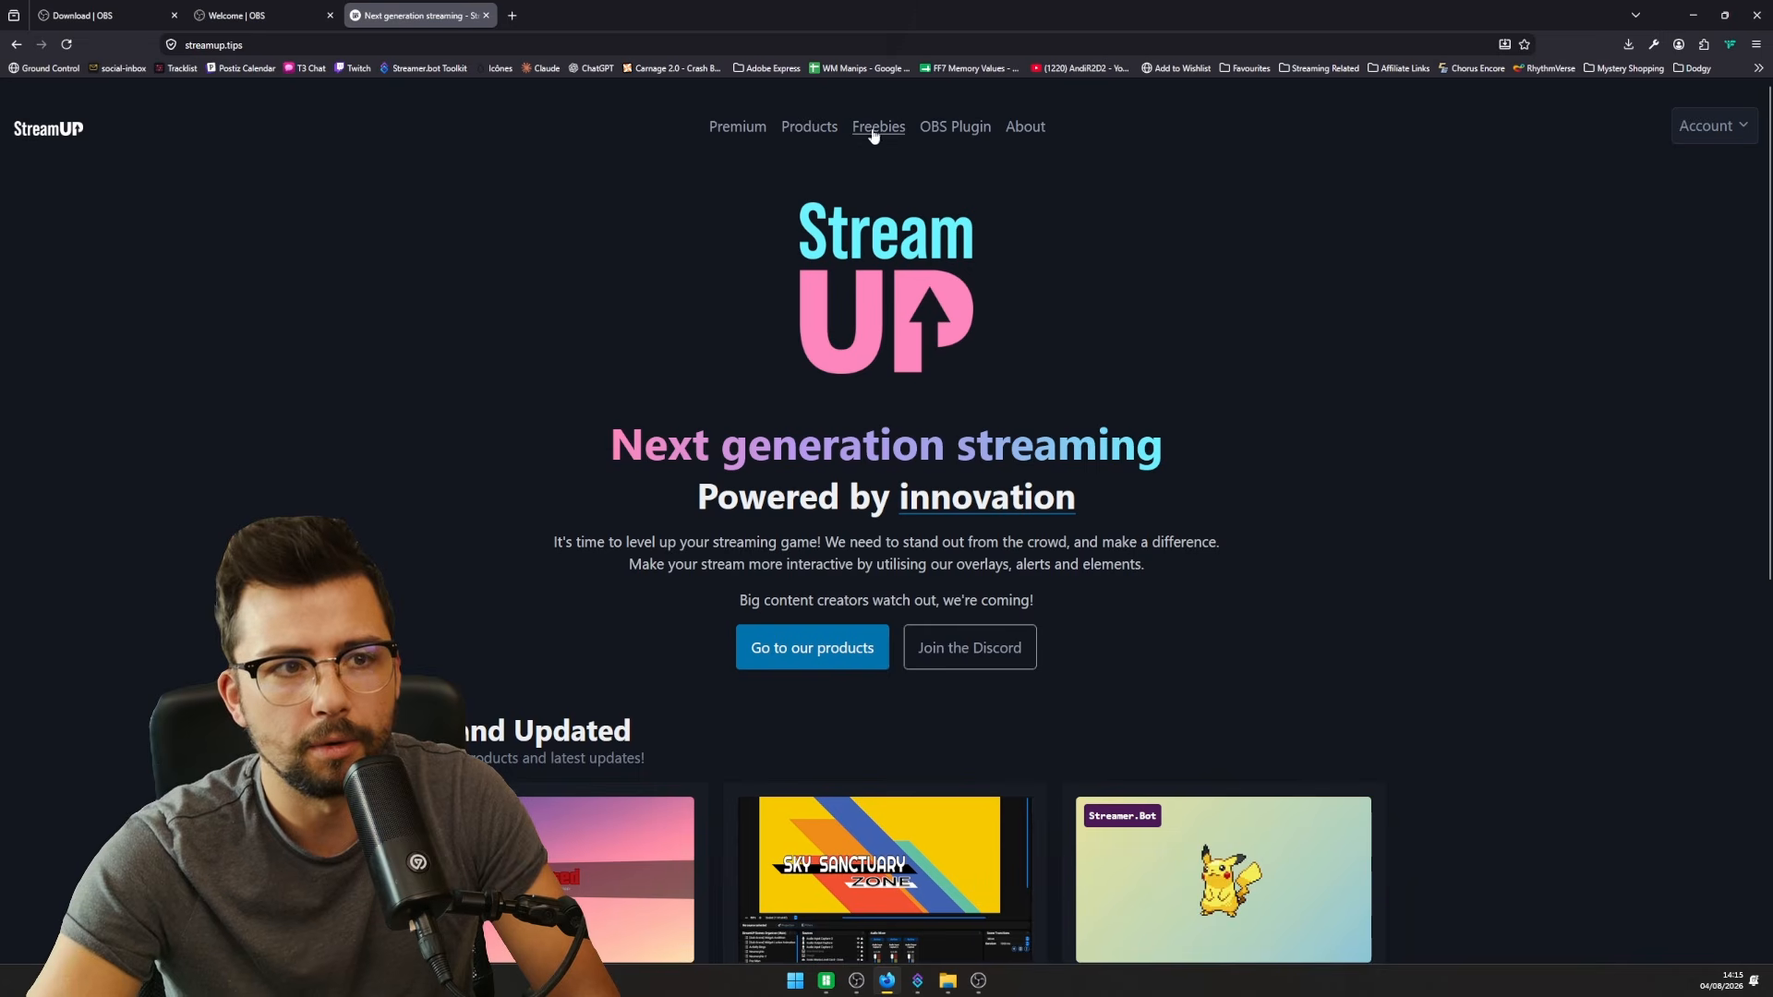
{"action": "left_click", "coordinate": [955, 131]}
- In File Explorer, switch to the StreamUP obs-studio folder and clear the selection
{"action": "left_click", "coordinate": [951, 980]}
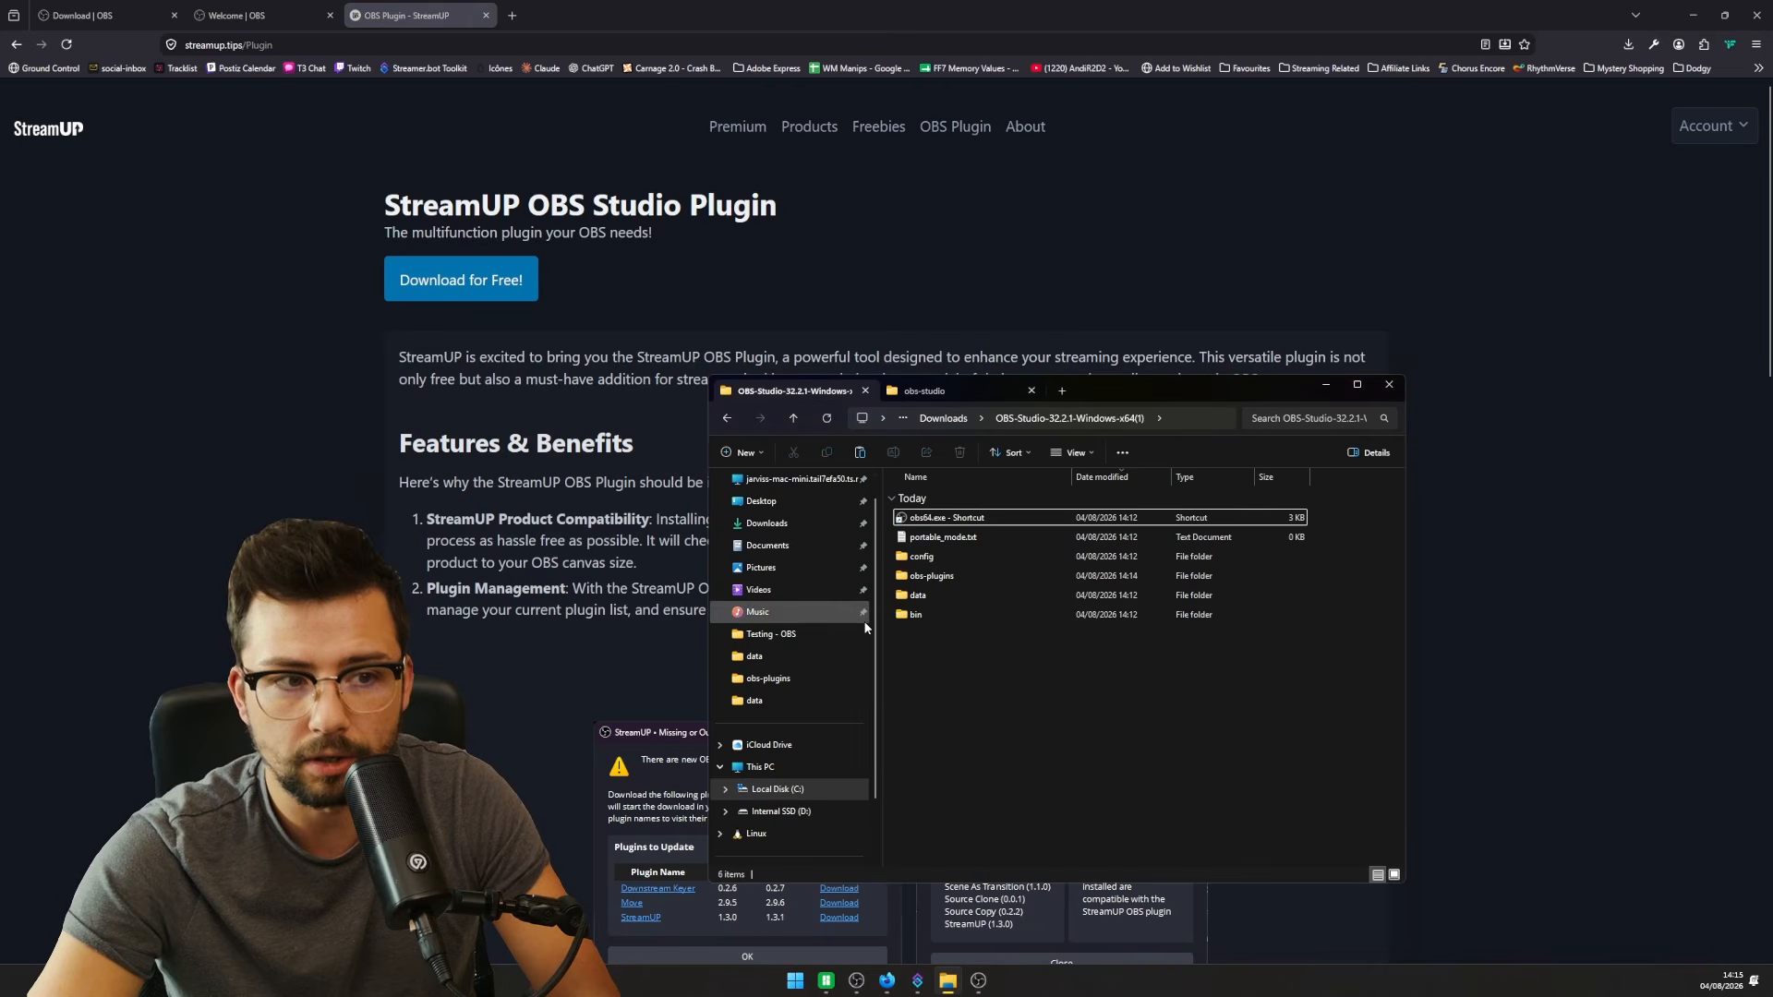
{"action": "left_click", "coordinate": [968, 392]}
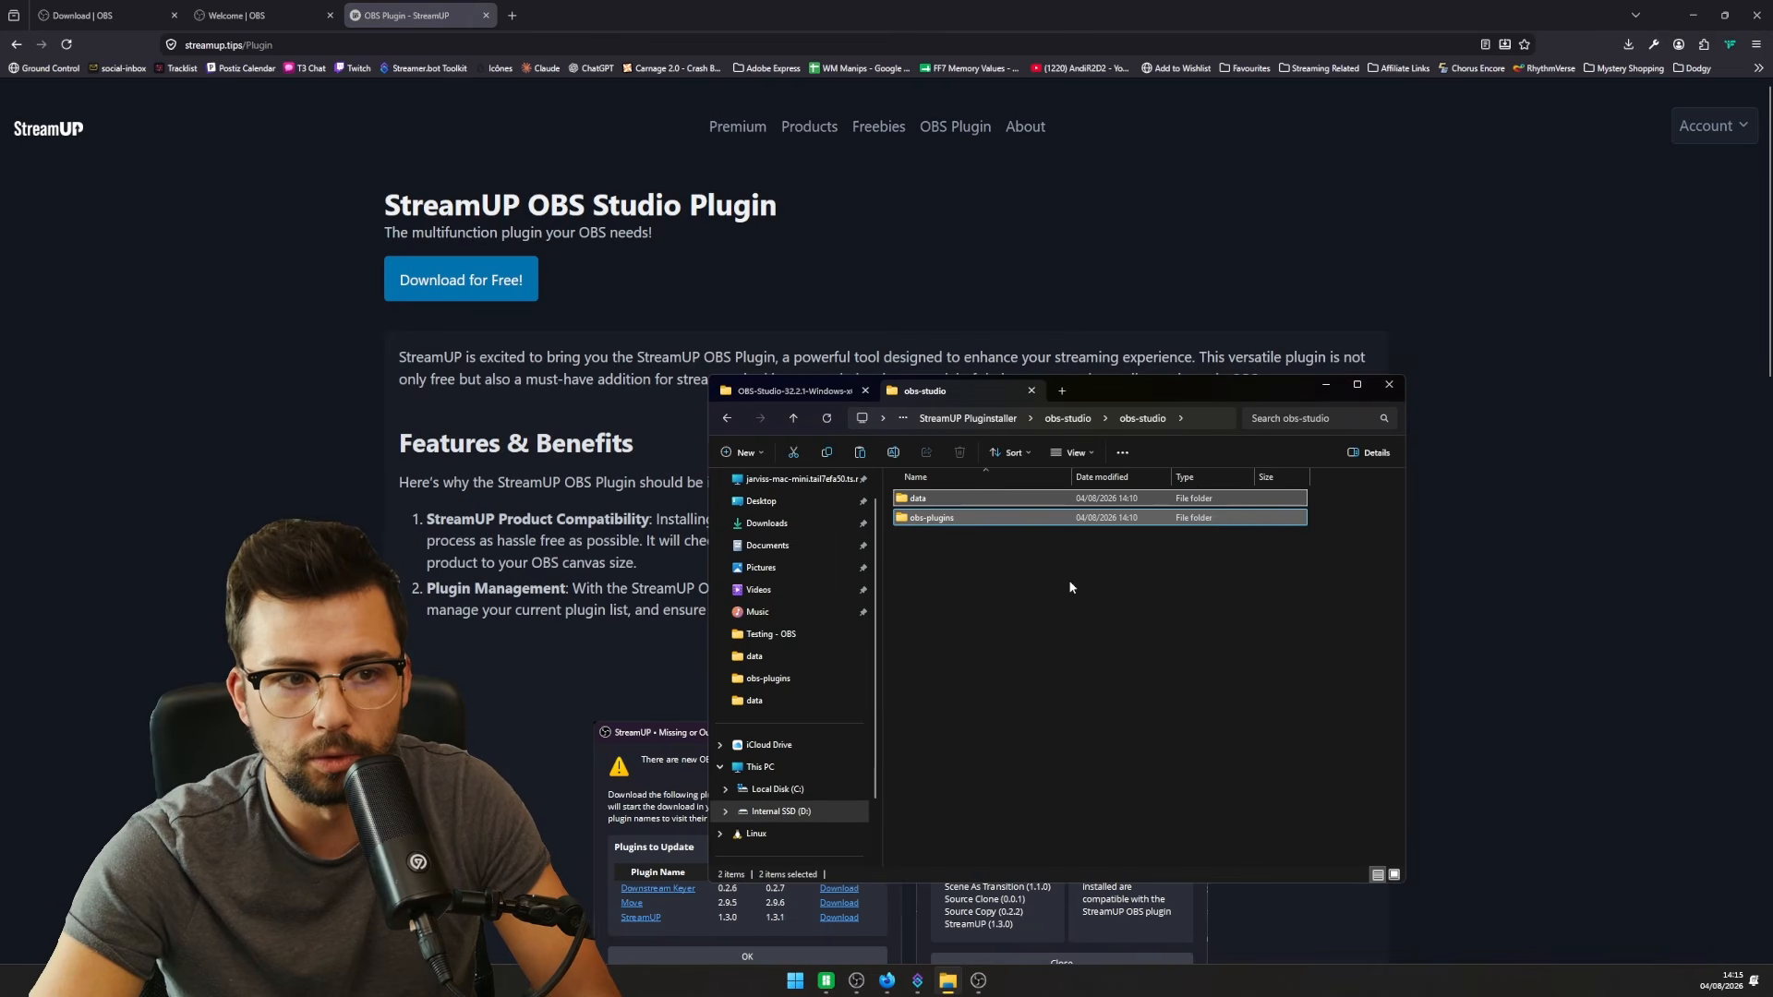
{"action": "left_click", "coordinate": [1019, 638]}
- Run Streamup_Pluginstaller_V2.exe and download and auto-extract the 16 required plugins
{"action": "key", "text": "alt+Up"}
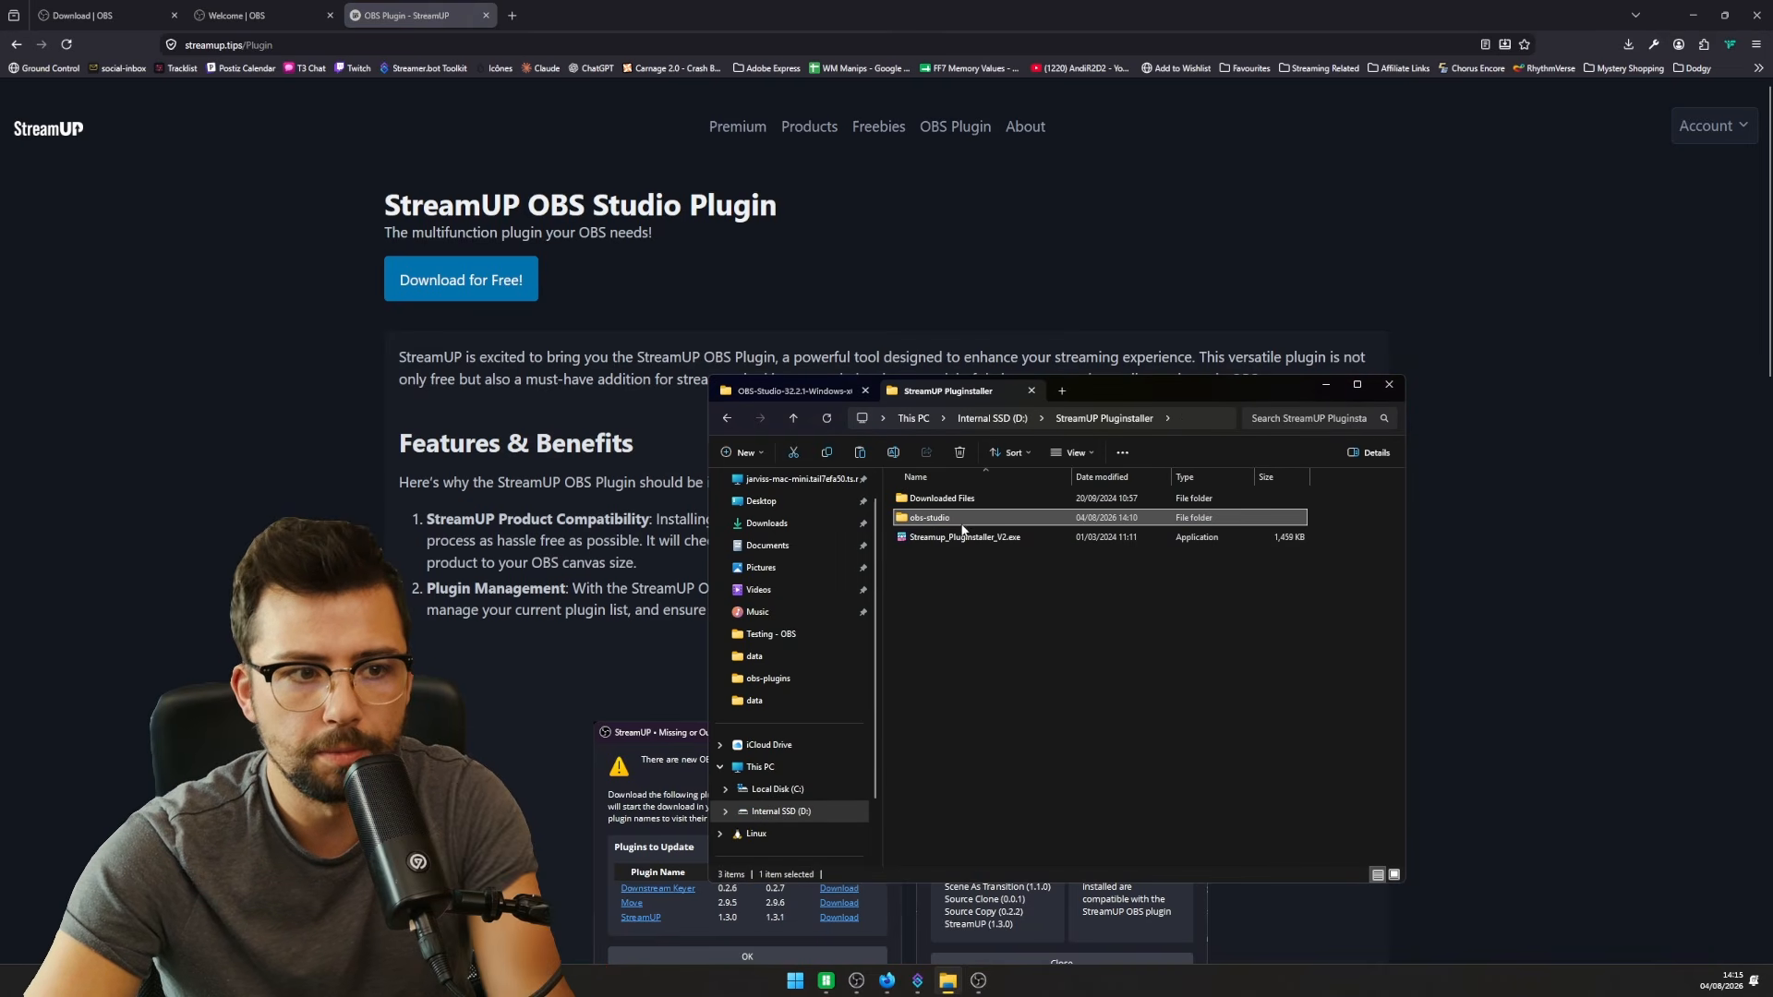
{"action": "left_click", "coordinate": [965, 540]}
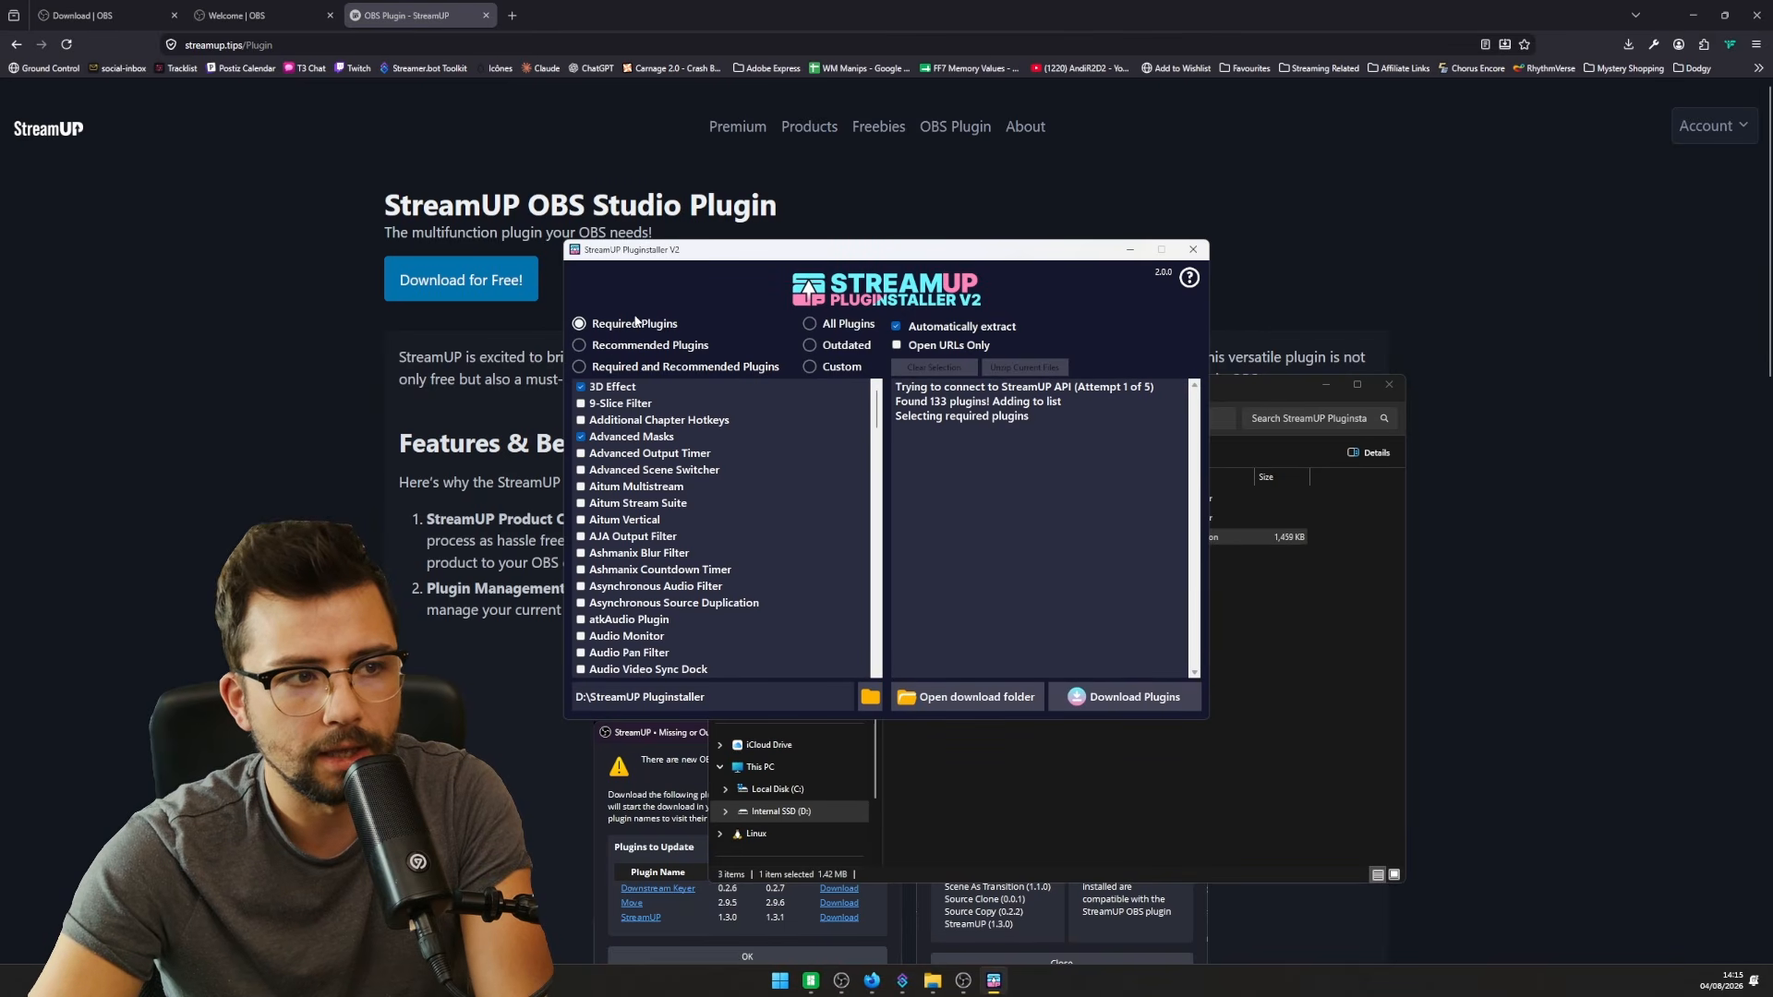
{"action": "scroll", "coordinate": [722, 527], "scroll_direction": "down", "scroll_amount": 20}
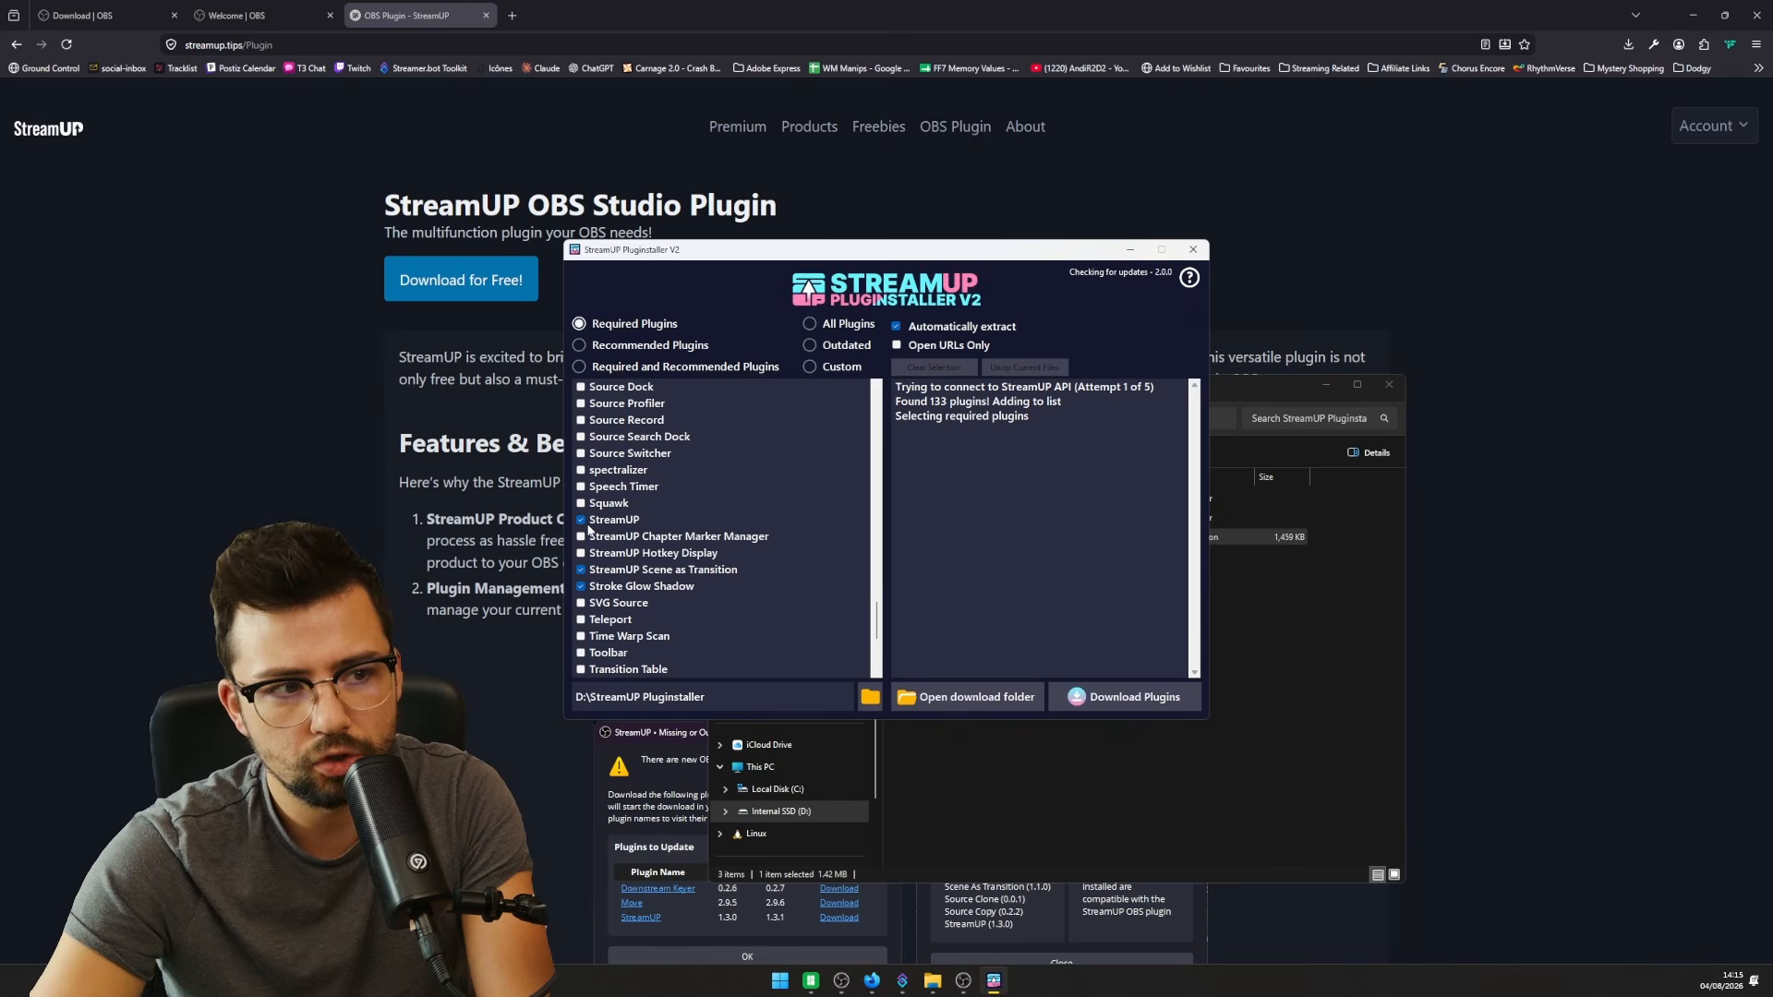
{"action": "left_click", "coordinate": [1159, 688]}
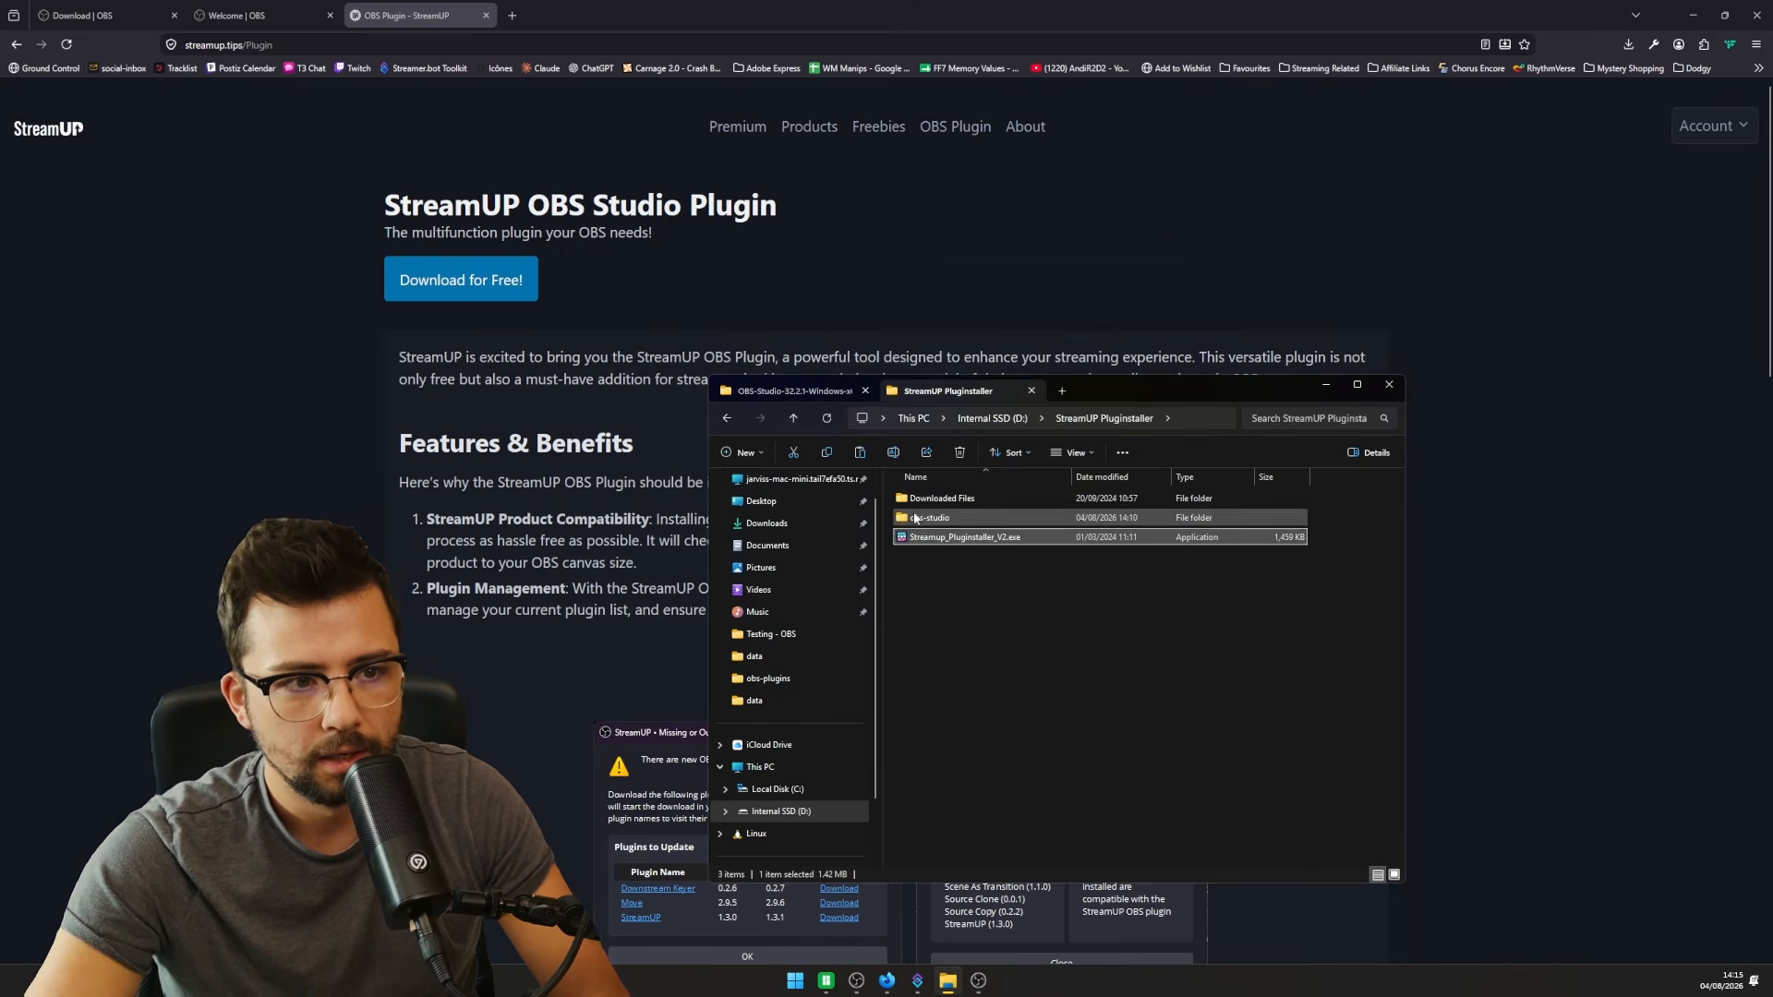
- Copy the new data and obs-plugins folders into OBS-Studio-32.2.1, replacing existing files, then relaunch OBS
{"action": "double_click", "coordinate": [928, 517]}
{"action": "left_click", "coordinate": [931, 524]}
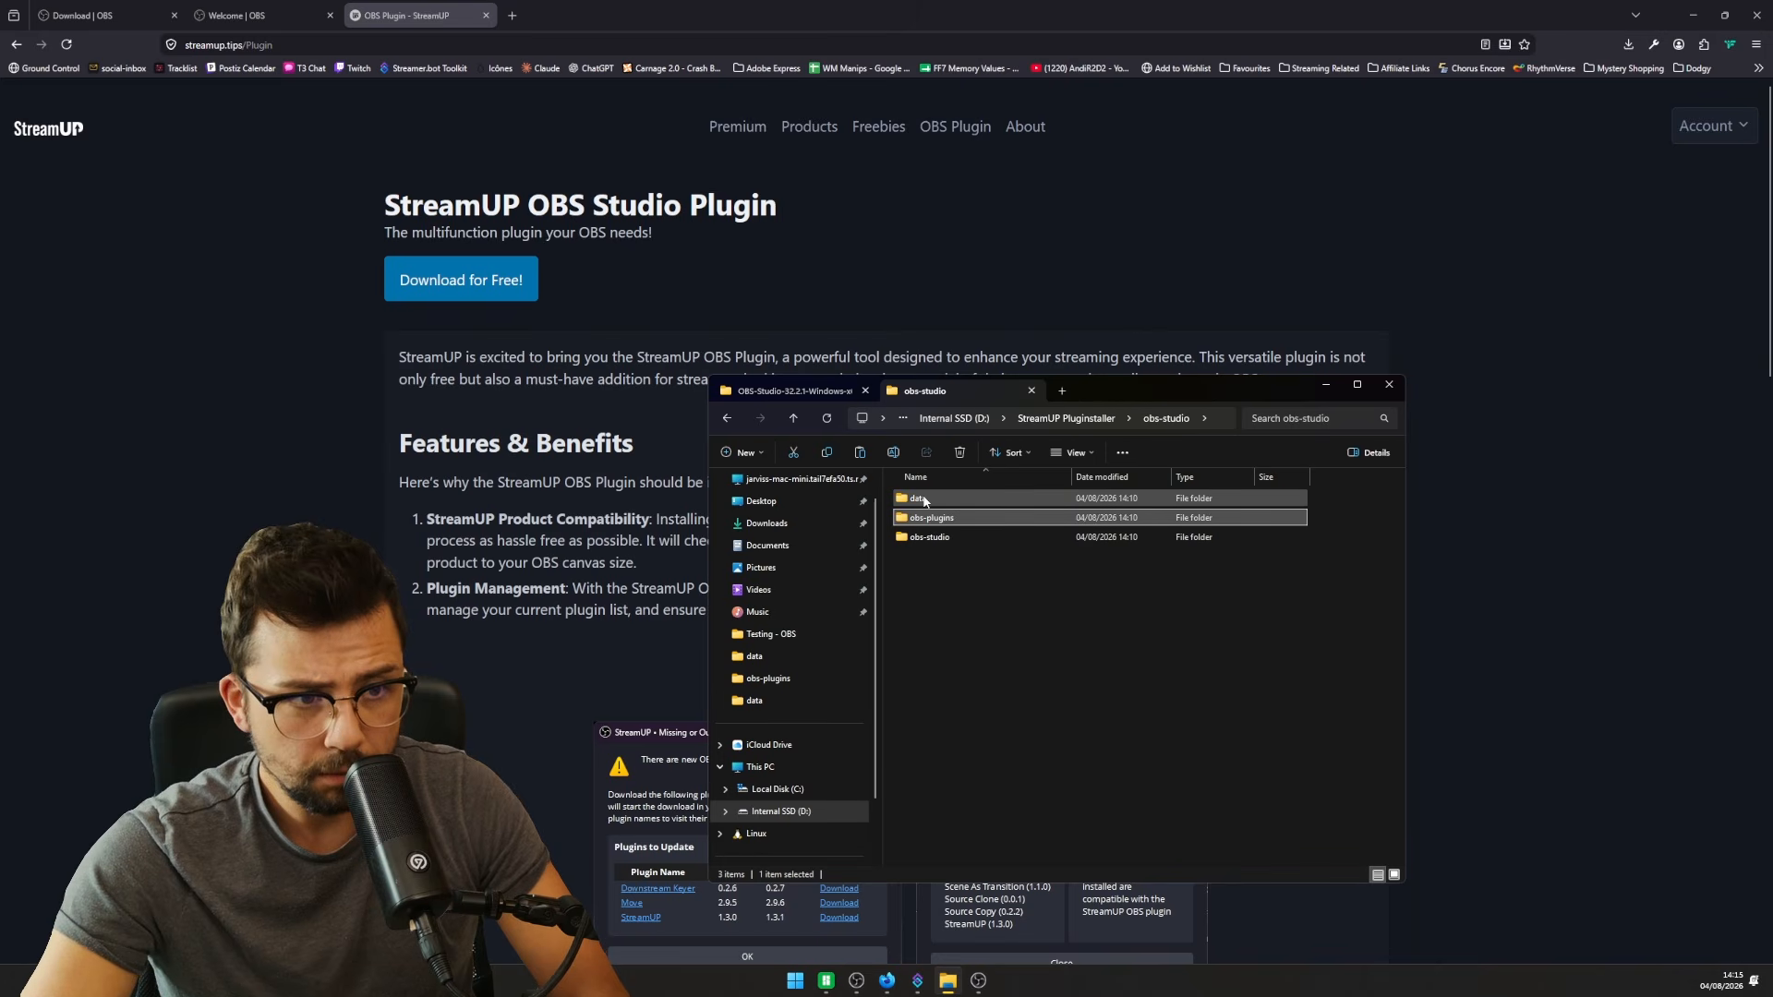
{"action": "left_click", "coordinate": [923, 499], "text": "ctrl"}
{"action": "left_click", "coordinate": [833, 400]}
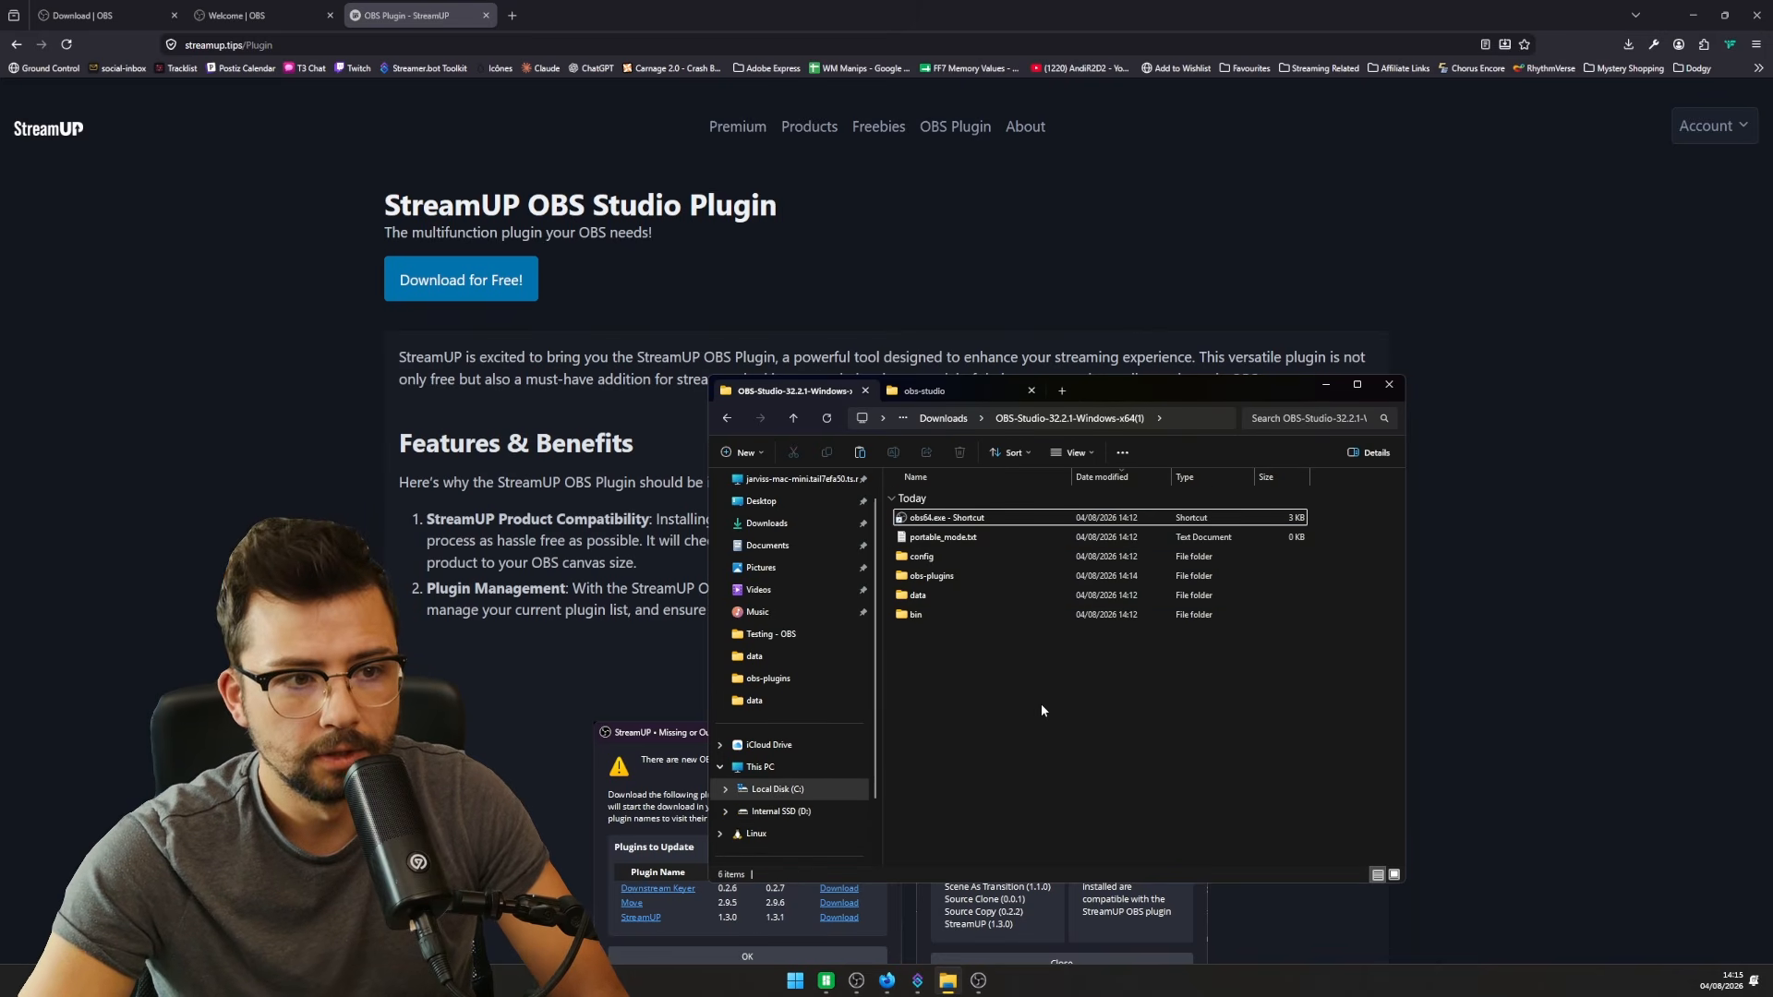
{"action": "key", "text": "ctrl+v"}
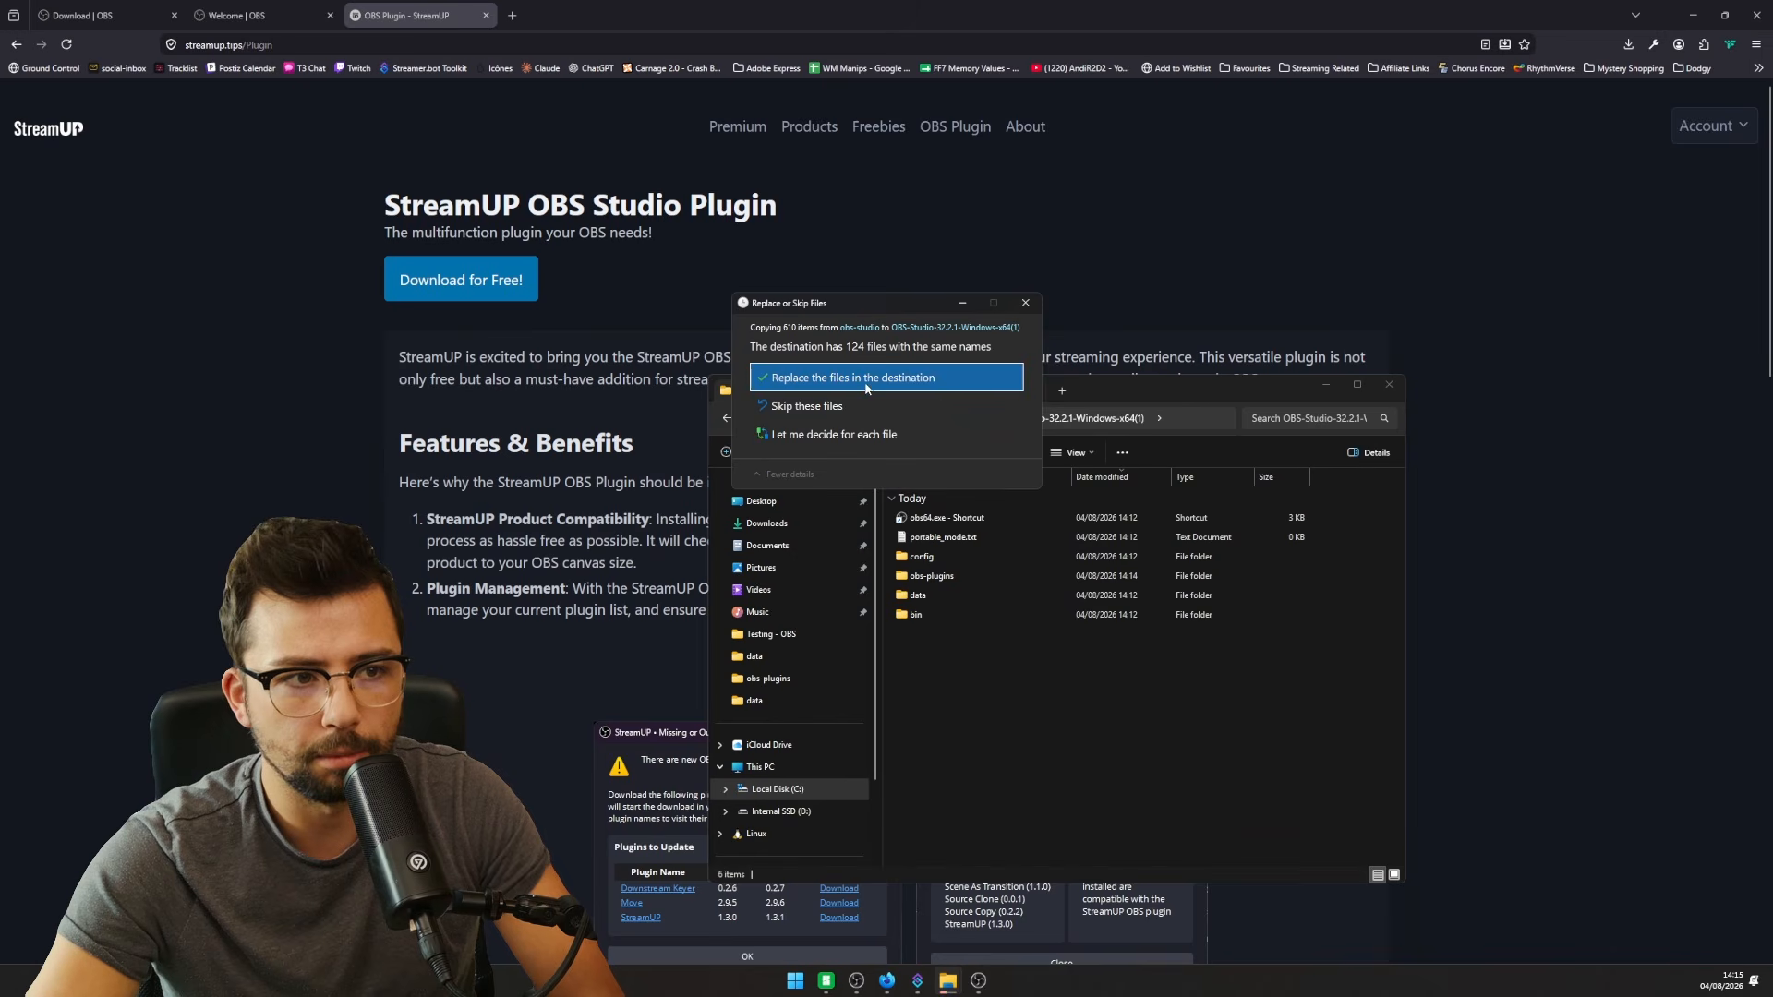
{"action": "left_click", "coordinate": [892, 379]}
{"action": "double_click", "coordinate": [944, 520]}
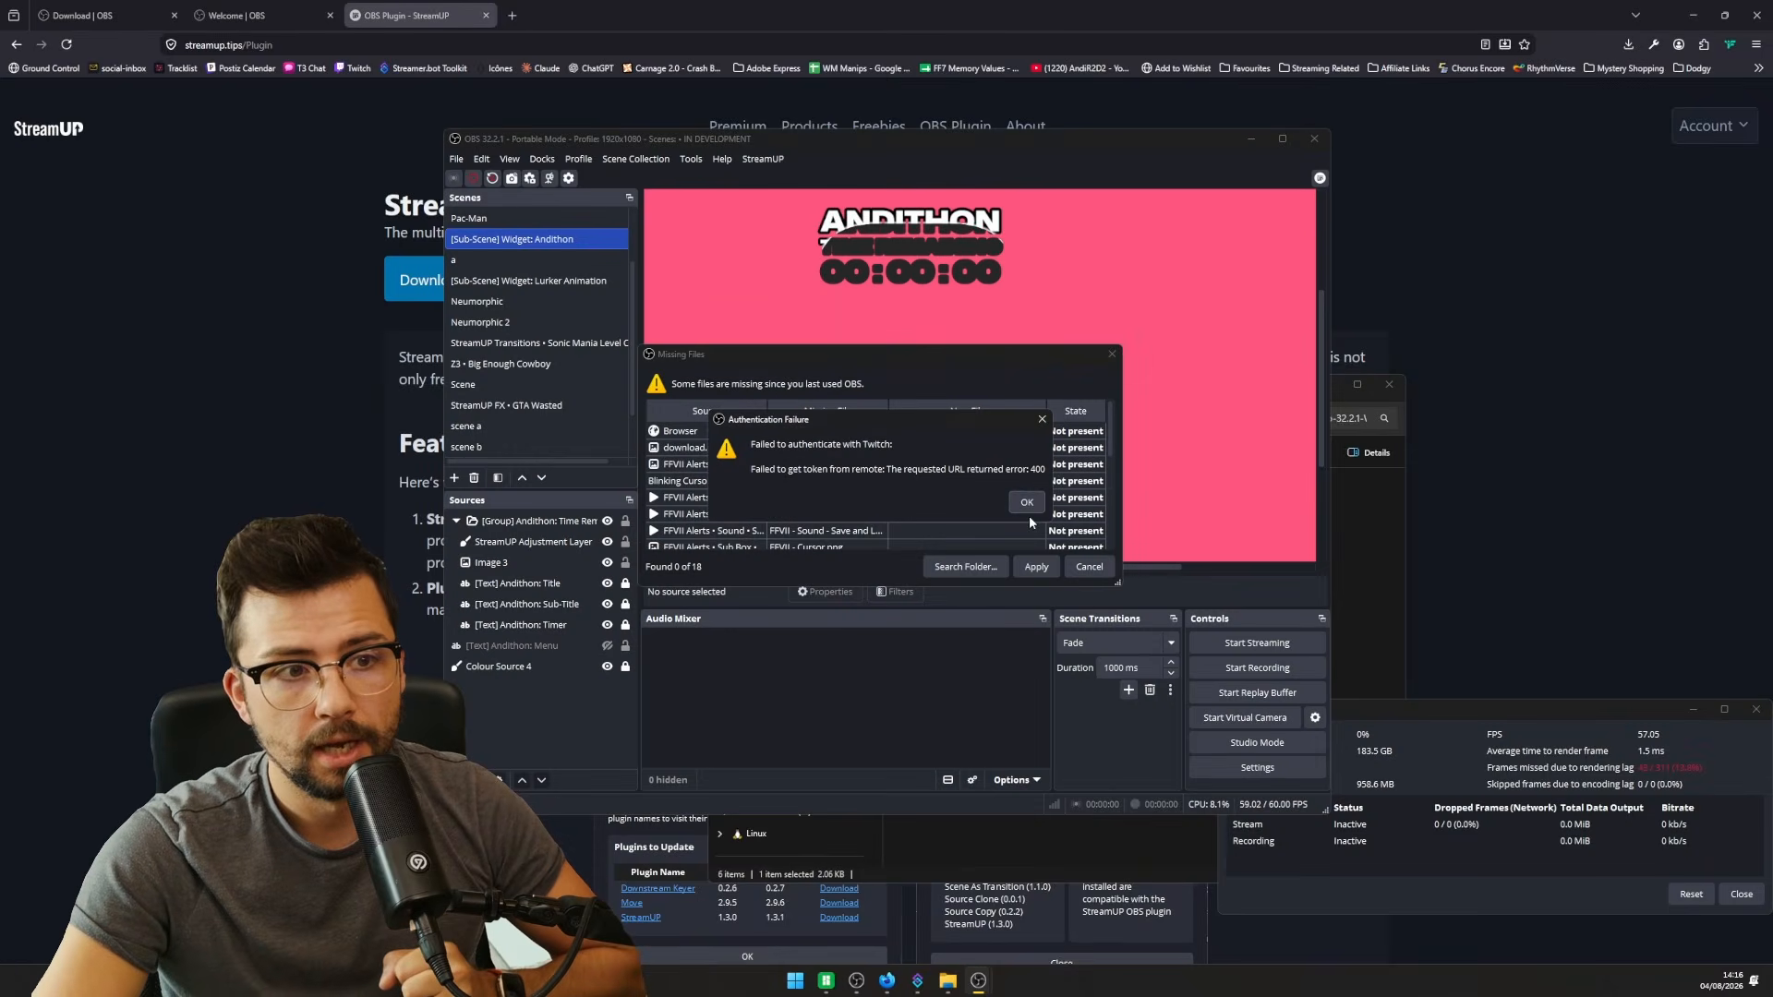
- Clear the authentication, StreamUP welcome/about and missing-files prompts, then open StreamUP Adjustment Layer properties
{"action": "left_click", "coordinate": [1044, 501]}
{"action": "scroll", "coordinate": [888, 482], "scroll_direction": "down", "scroll_amount": 3}
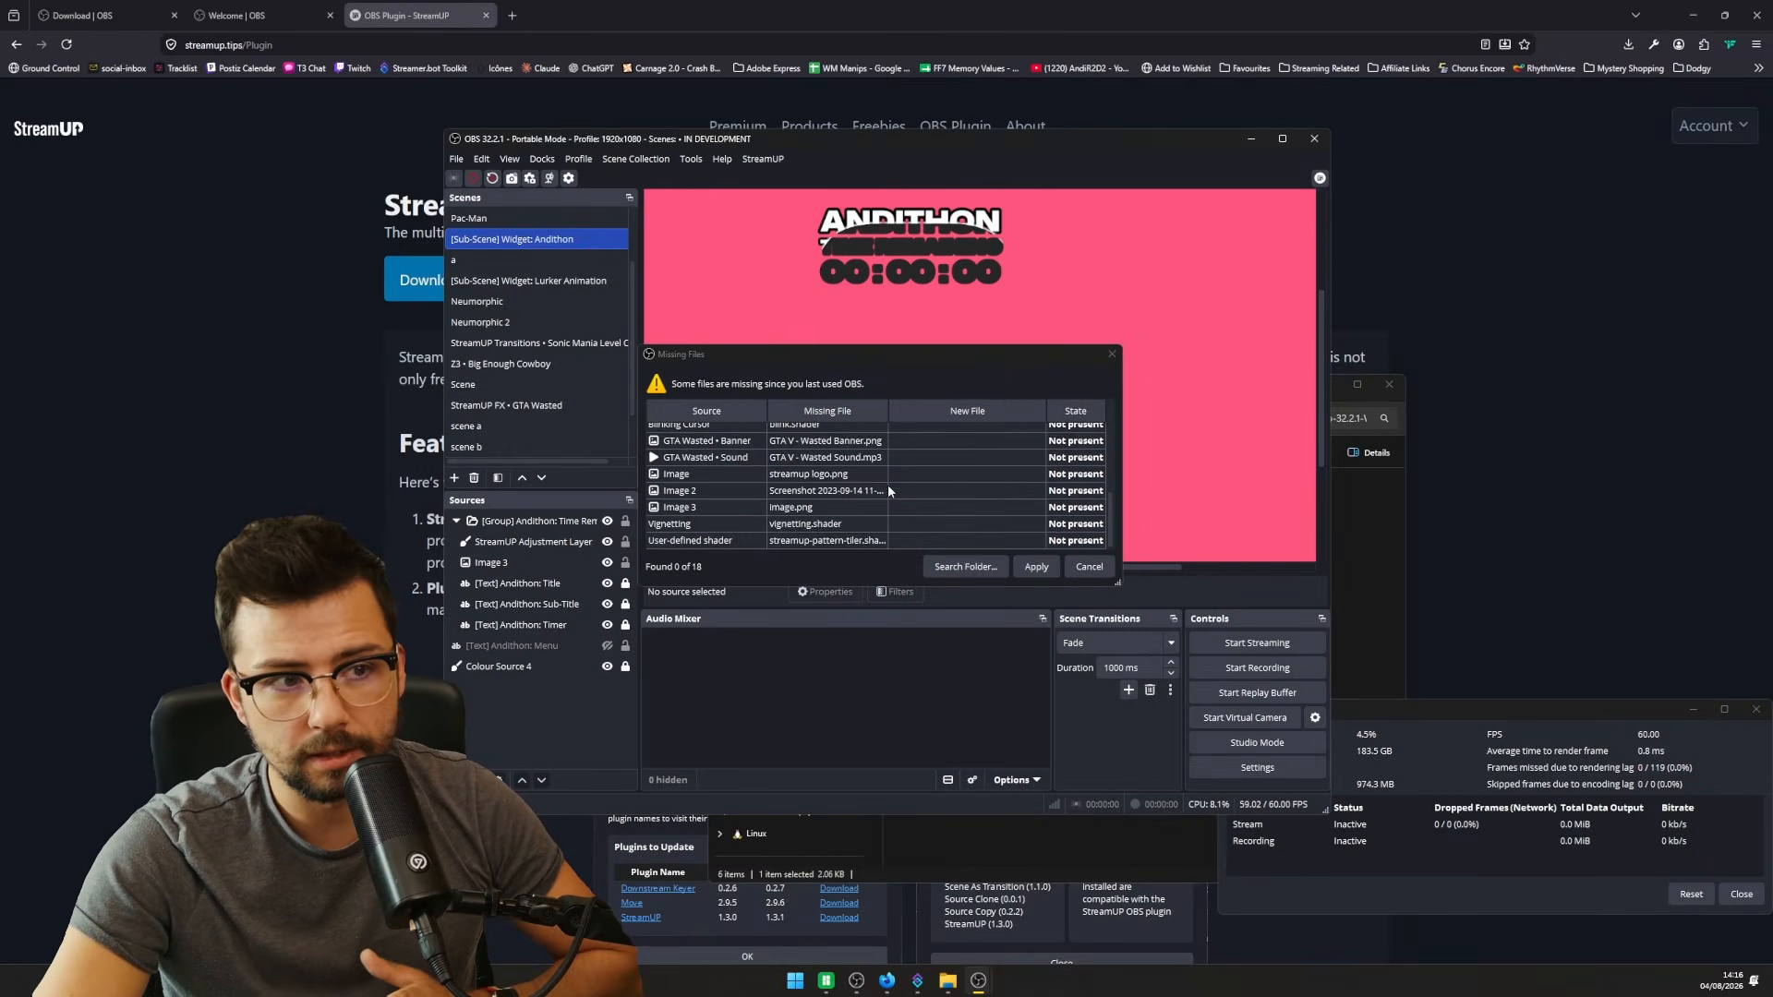
{"action": "left_click", "coordinate": [1078, 702]}
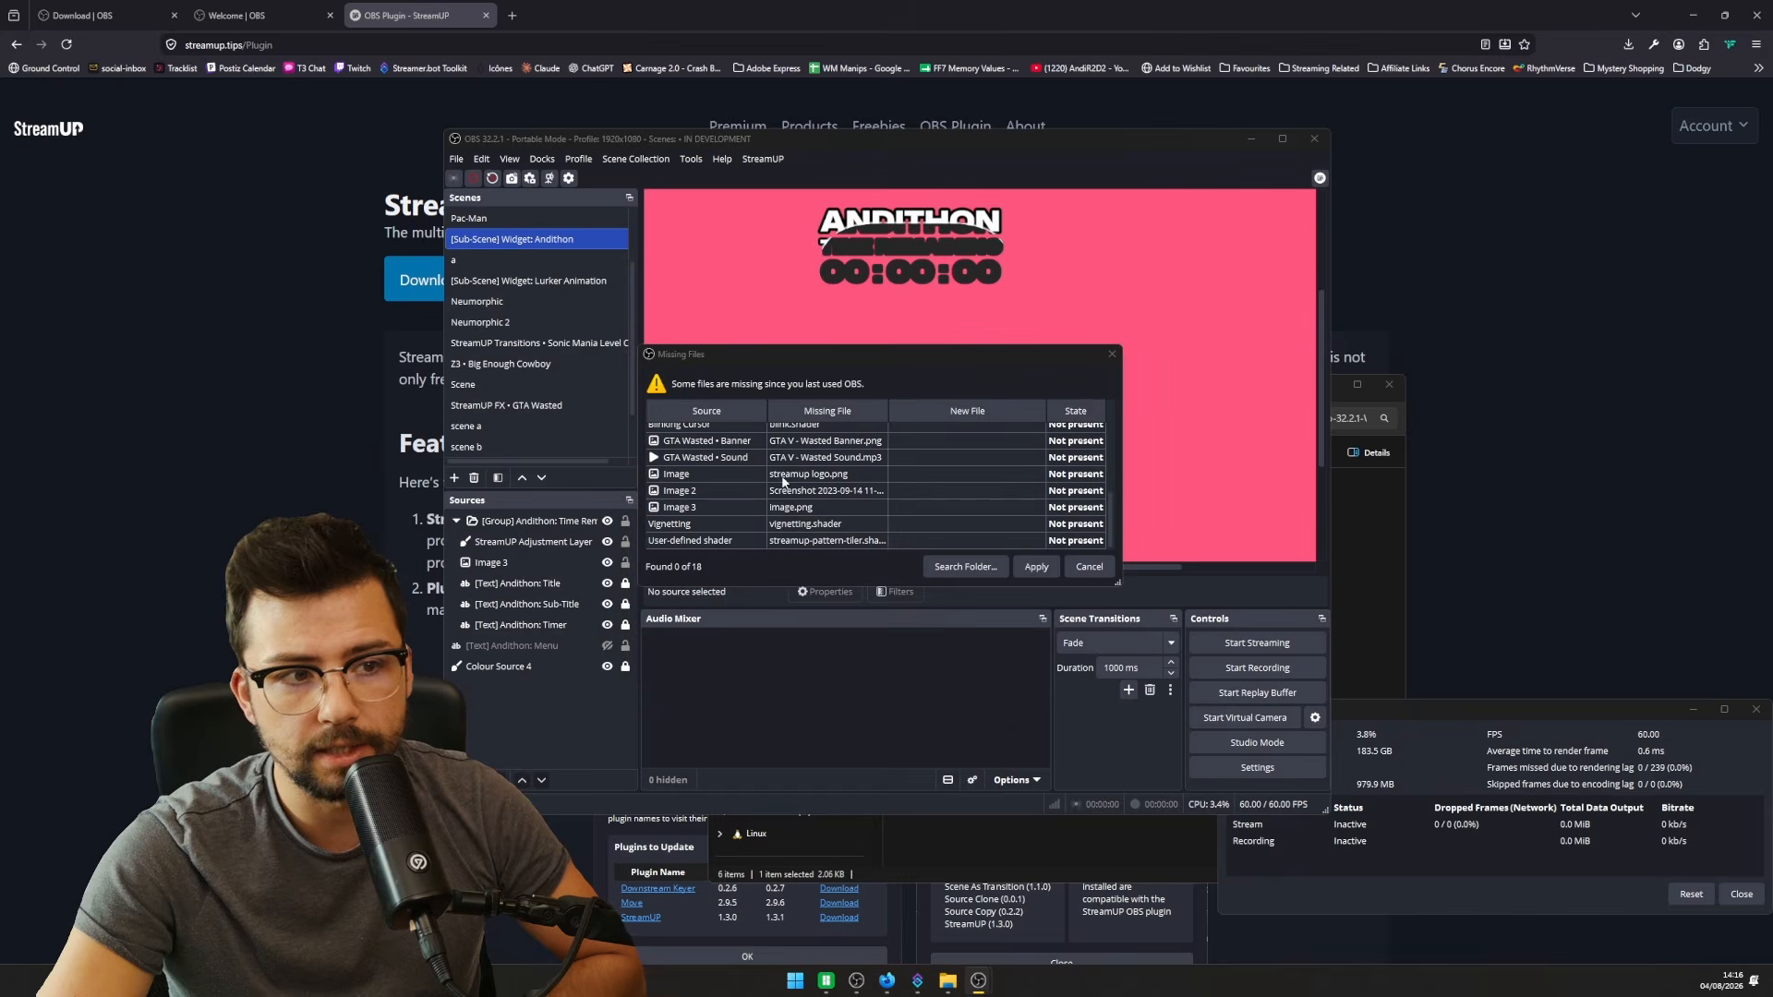
{"action": "left_click", "coordinate": [1154, 216]}
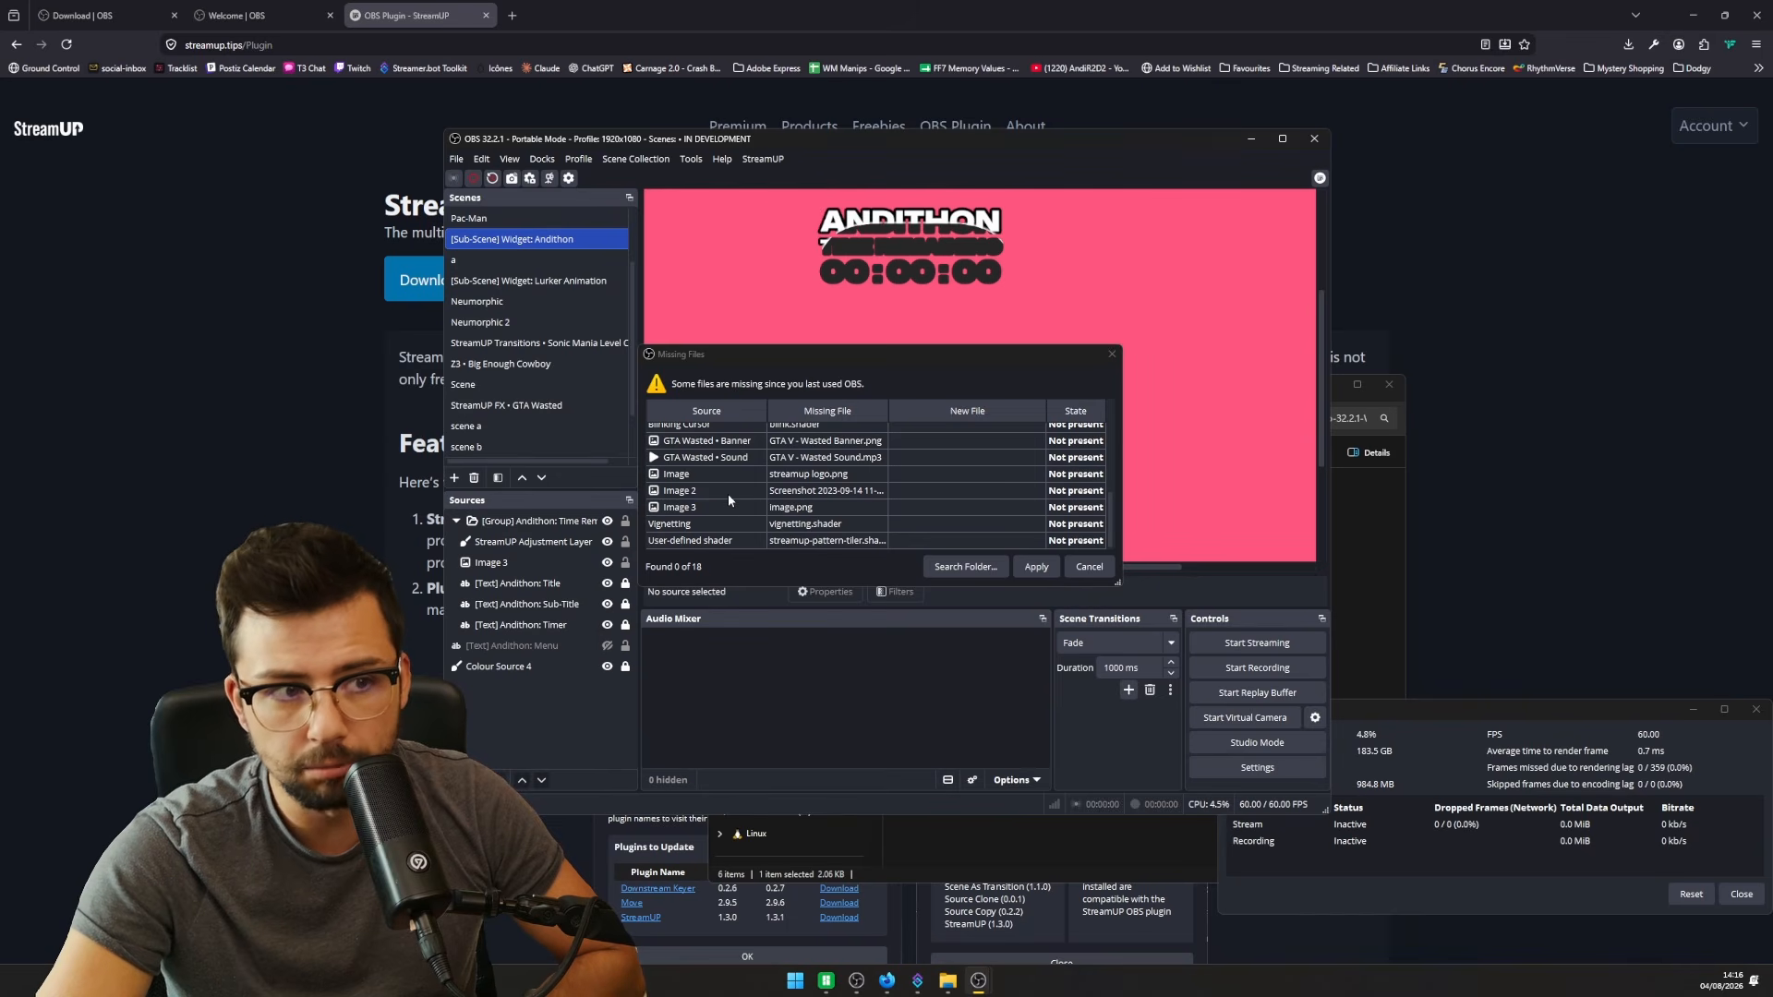
{"action": "scroll", "coordinate": [732, 527], "scroll_direction": "up", "scroll_amount": 3}
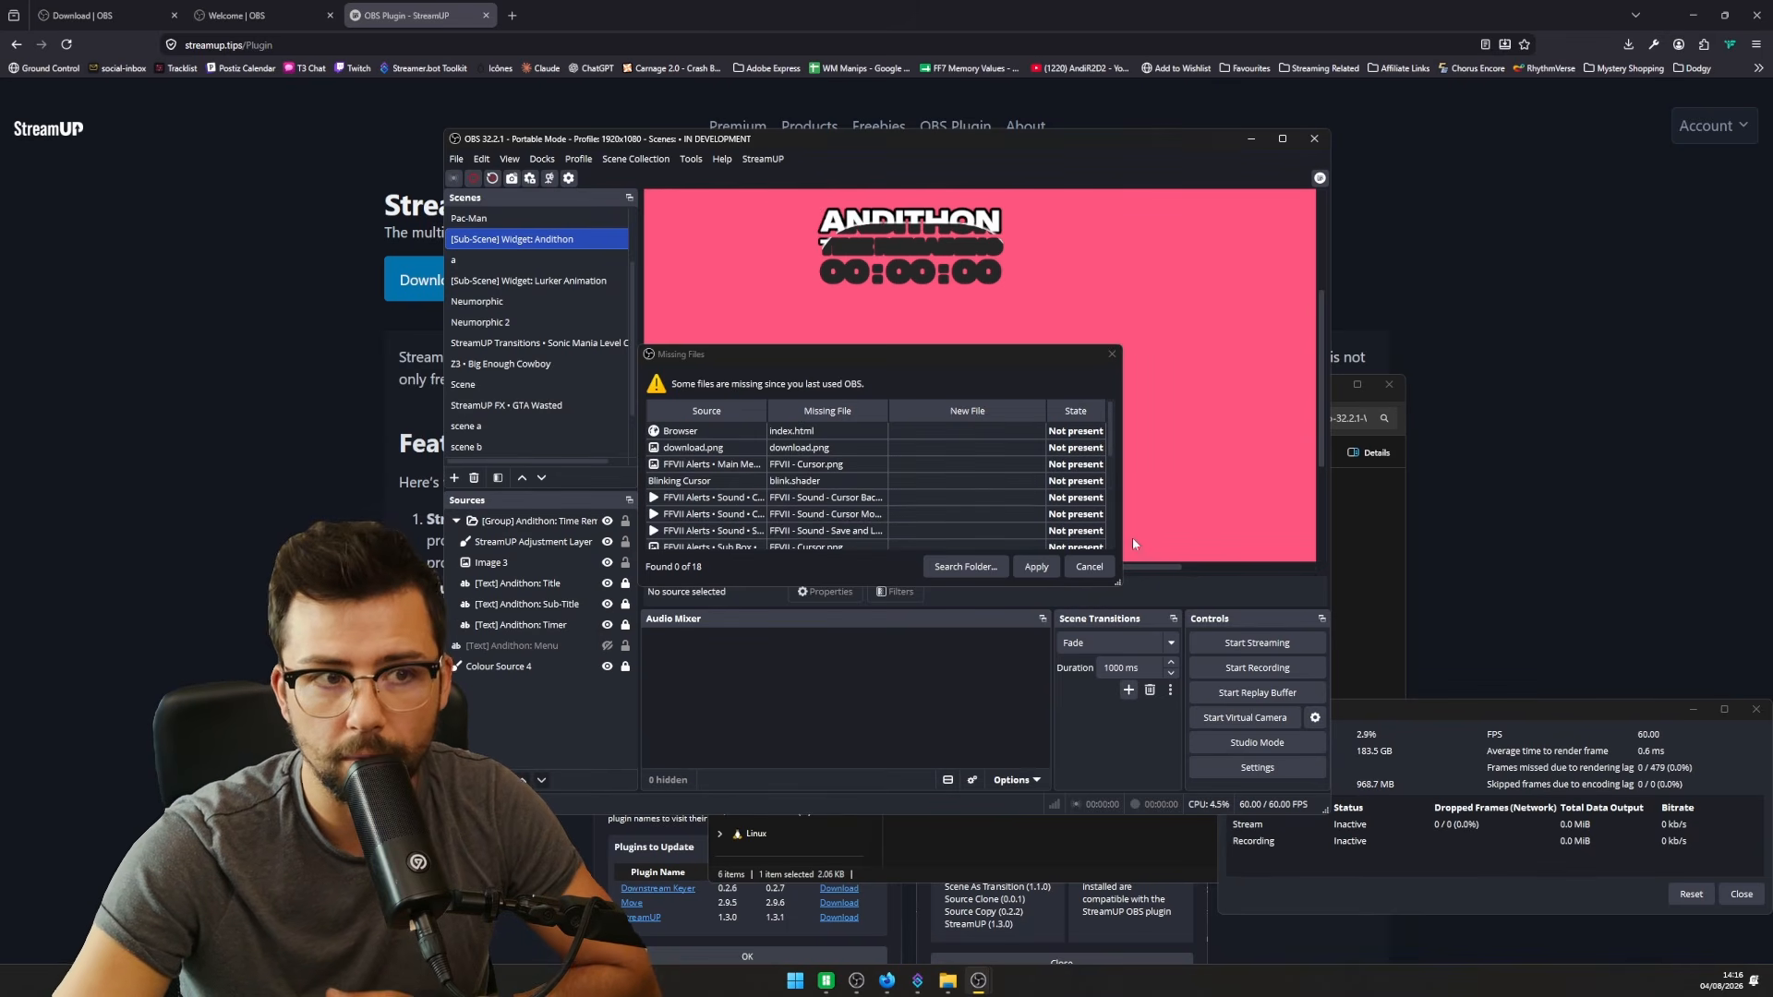
{"action": "left_click", "coordinate": [1082, 567]}
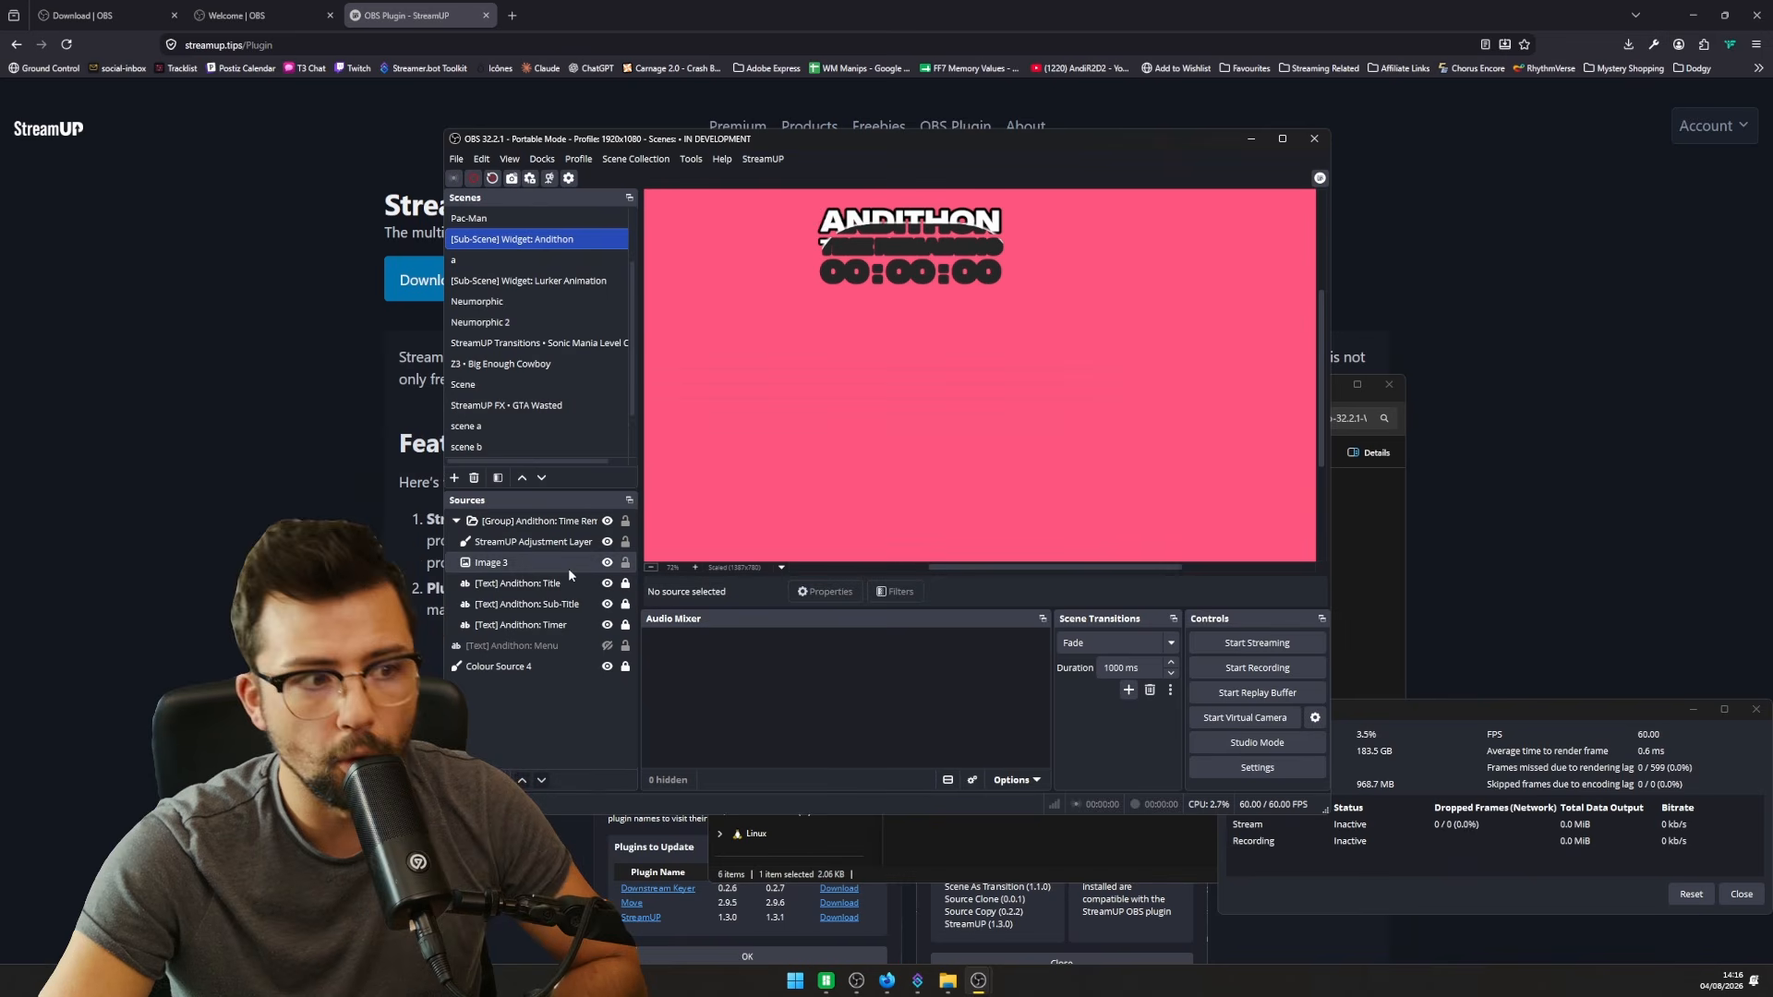
{"action": "double_click", "coordinate": [562, 545]}
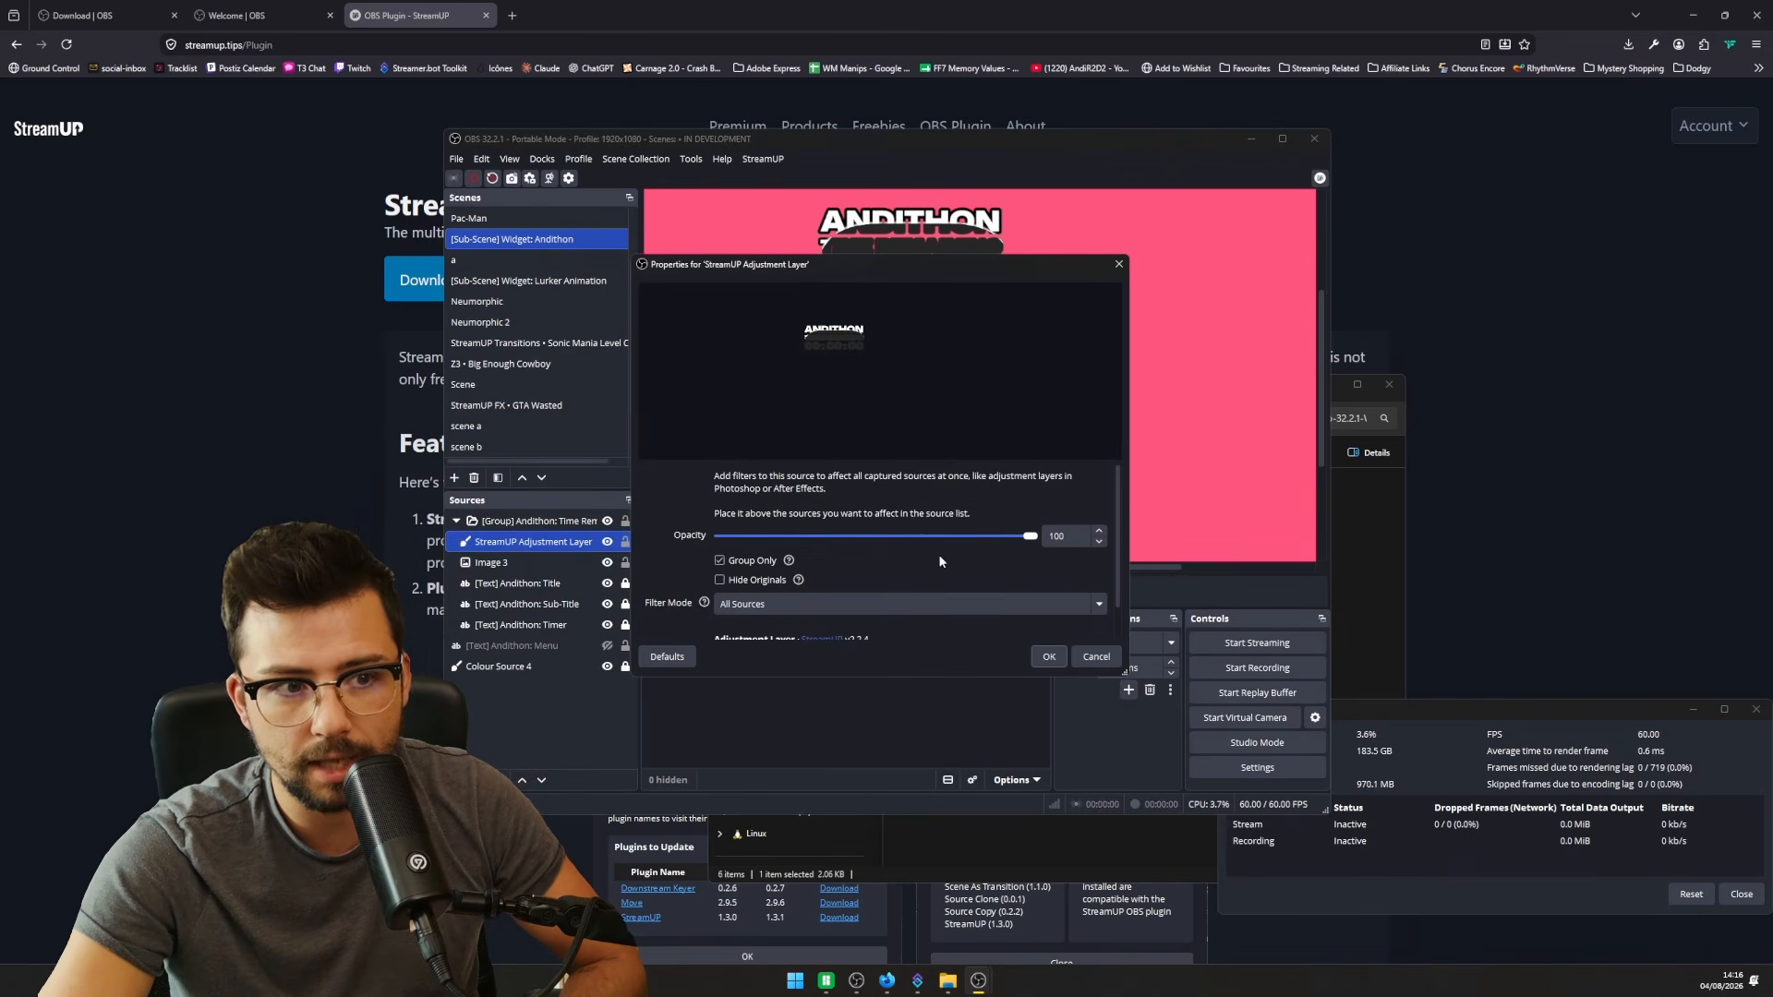
- Cancel the Adjustment Layer properties without changes and close the Stats window
{"action": "left_click", "coordinate": [1094, 656]}
{"action": "left_click", "coordinate": [1754, 711]}
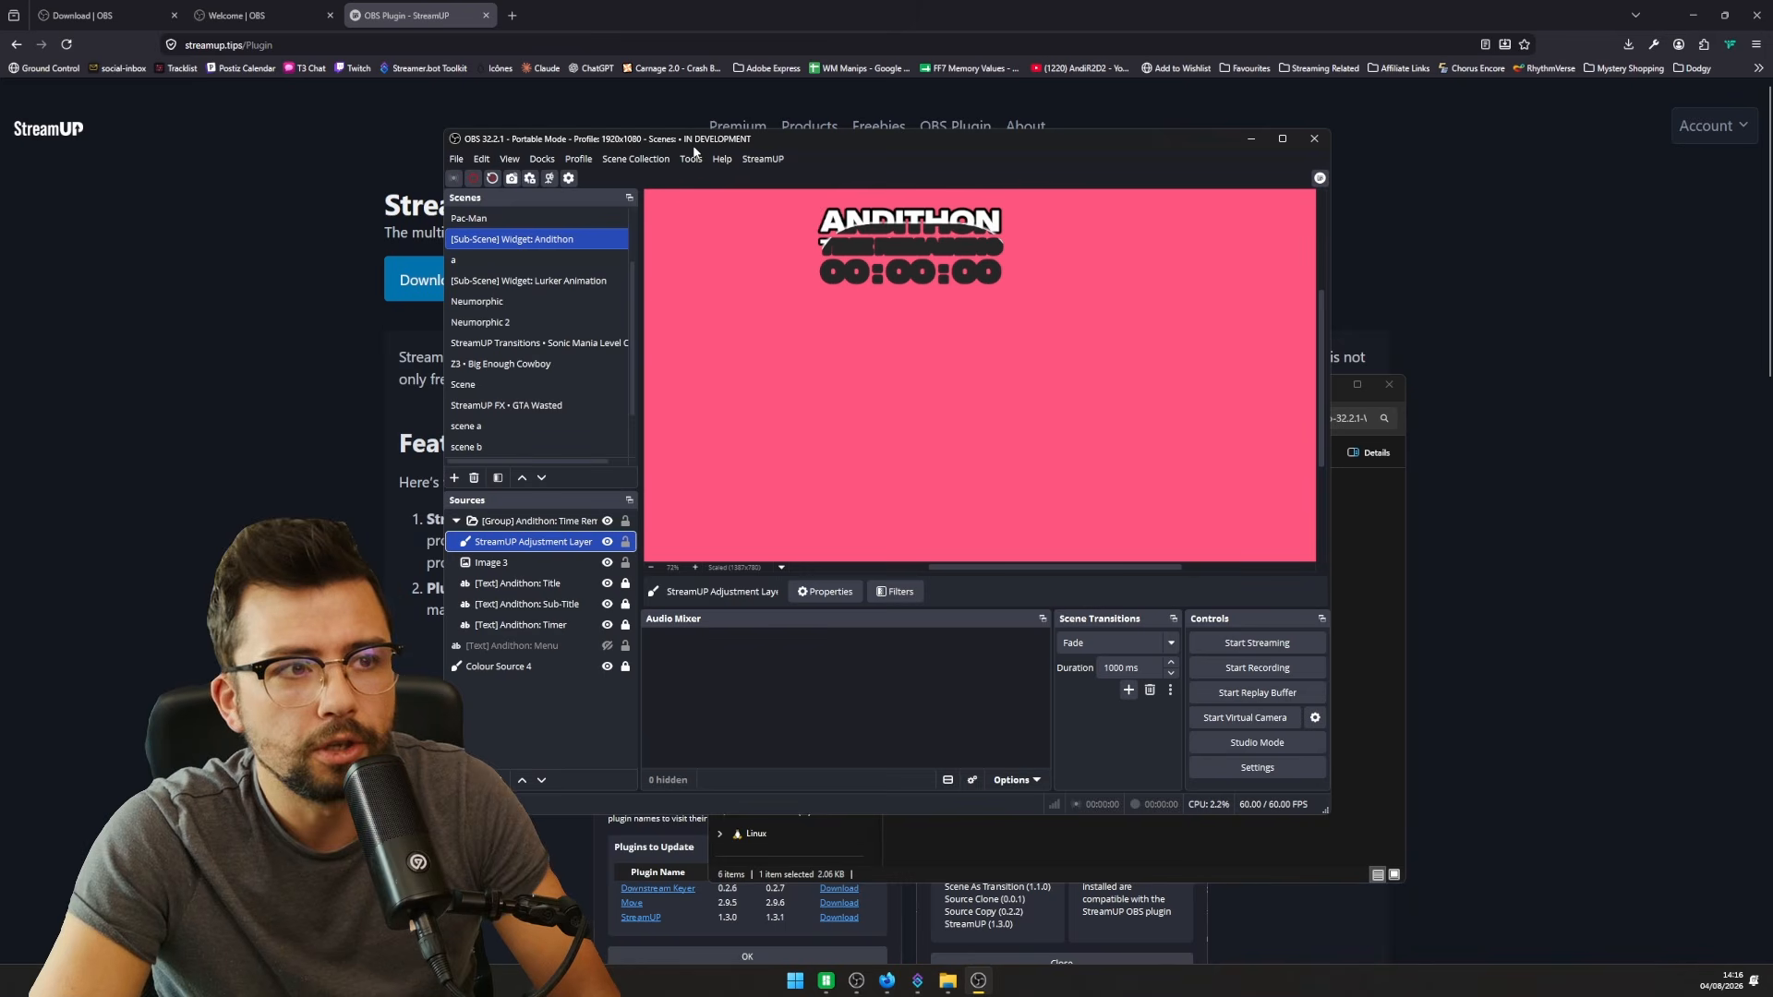
- Check for OBS updates from the Help menu and dismiss the no-updates notice
{"action": "left_click", "coordinate": [721, 159]}
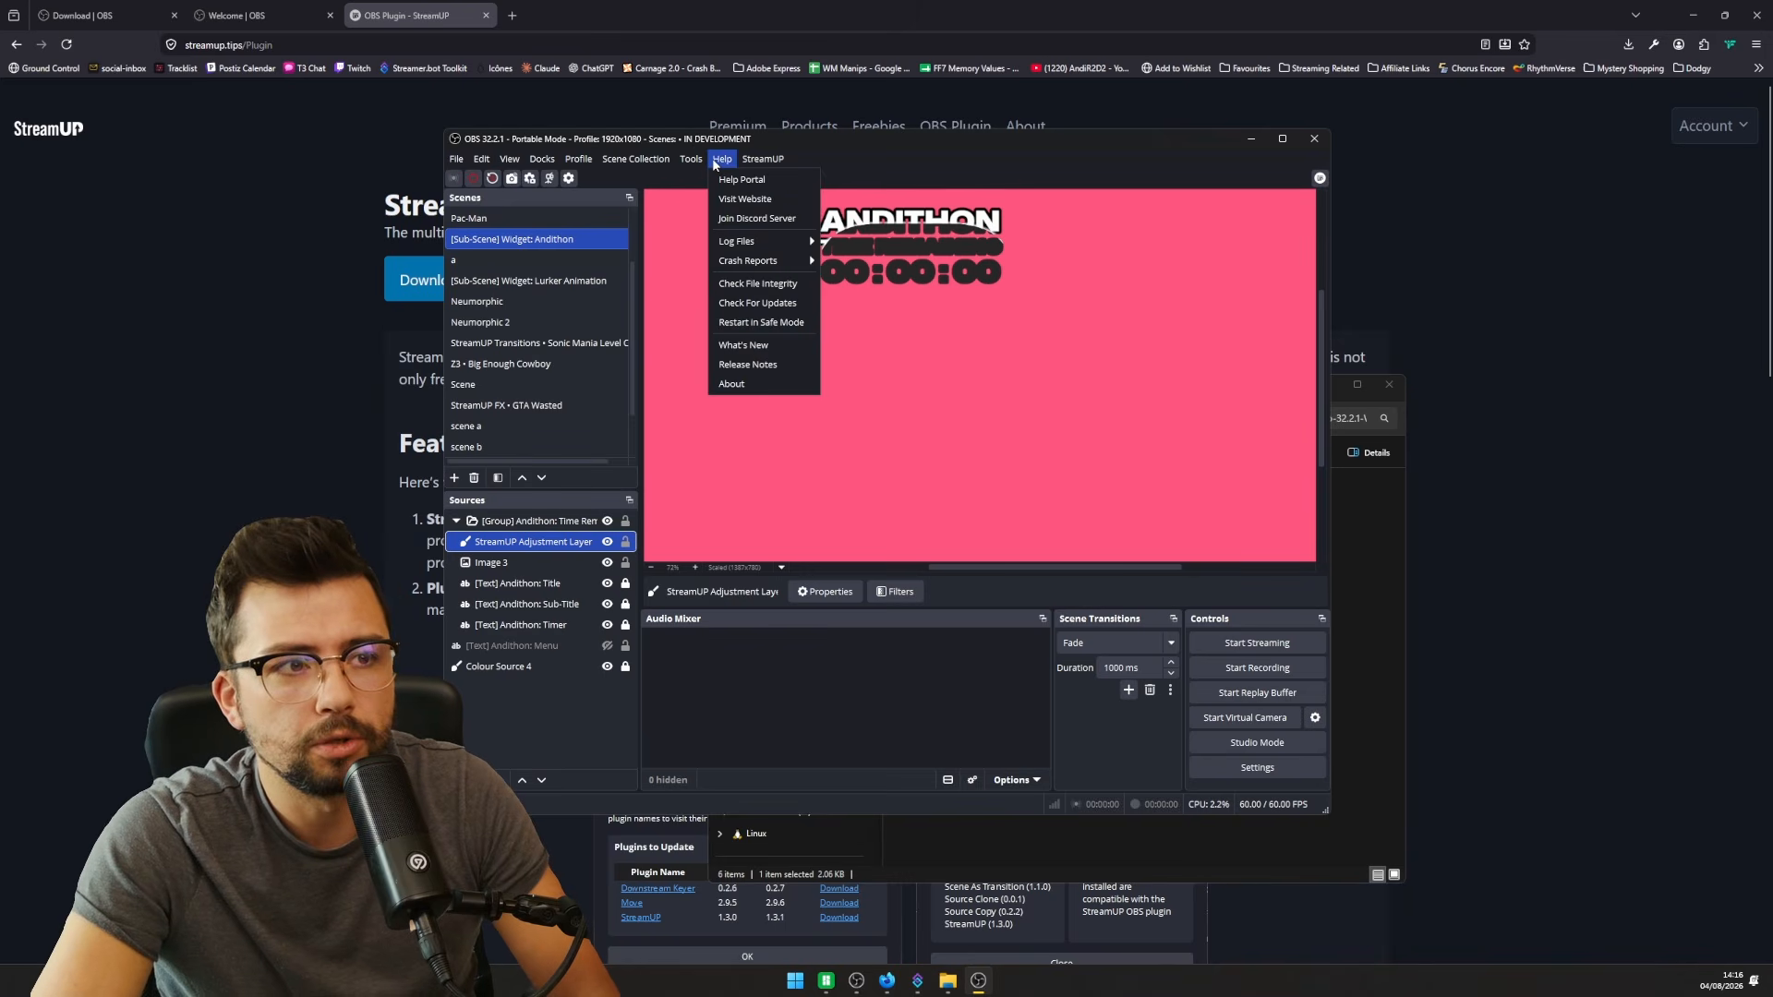
{"action": "left_click", "coordinate": [759, 305]}
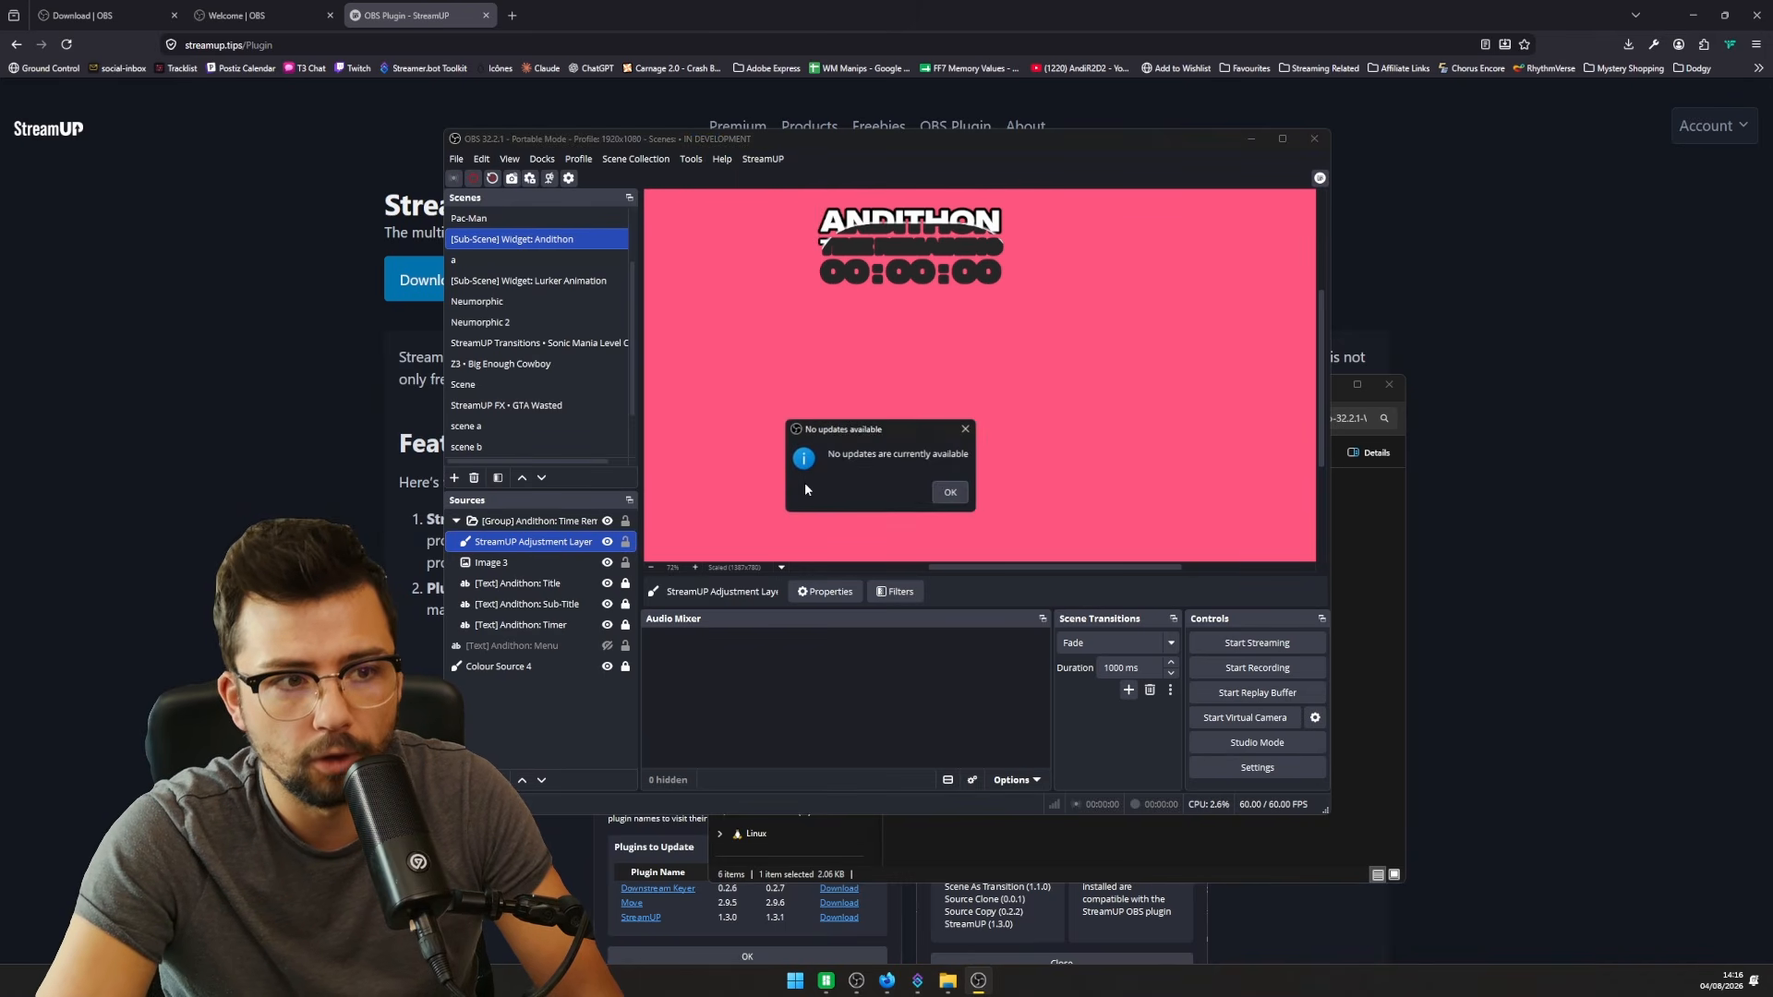
{"action": "left_click", "coordinate": [947, 494]}
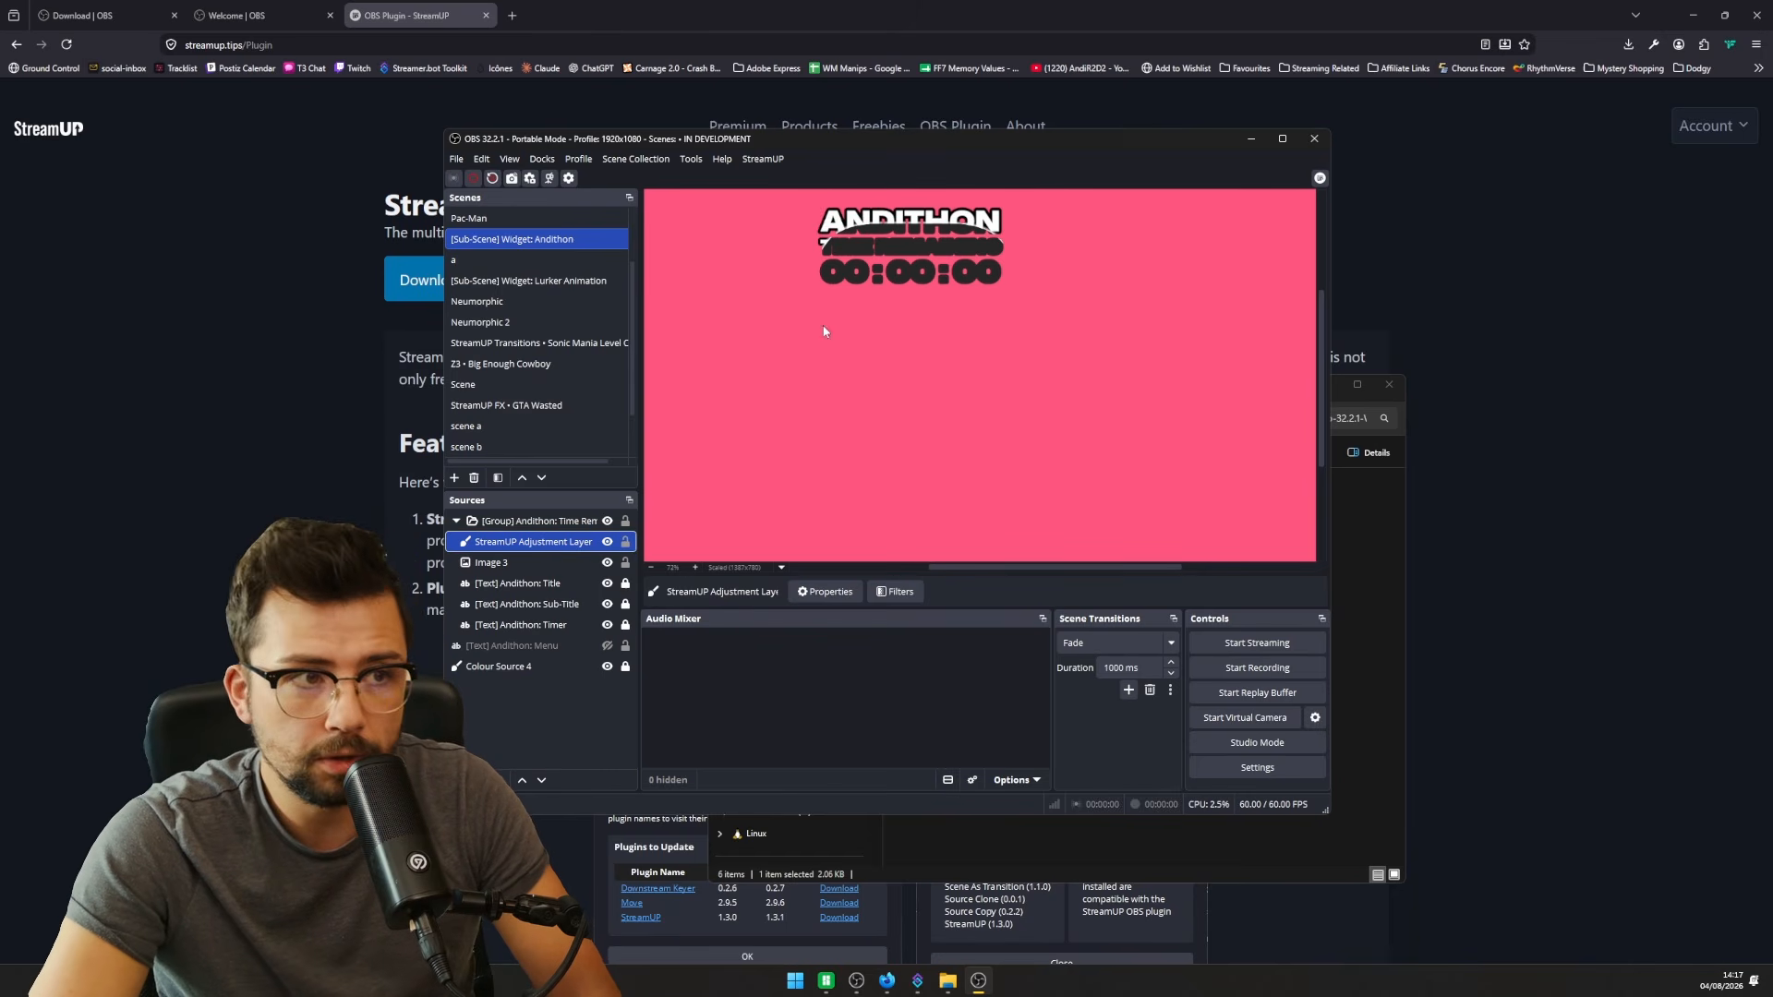
- In Settings, keep the update channel on Stable and close Settings with OK
{"action": "left_click", "coordinate": [458, 160]}
{"action": "left_click", "coordinate": [479, 224]}
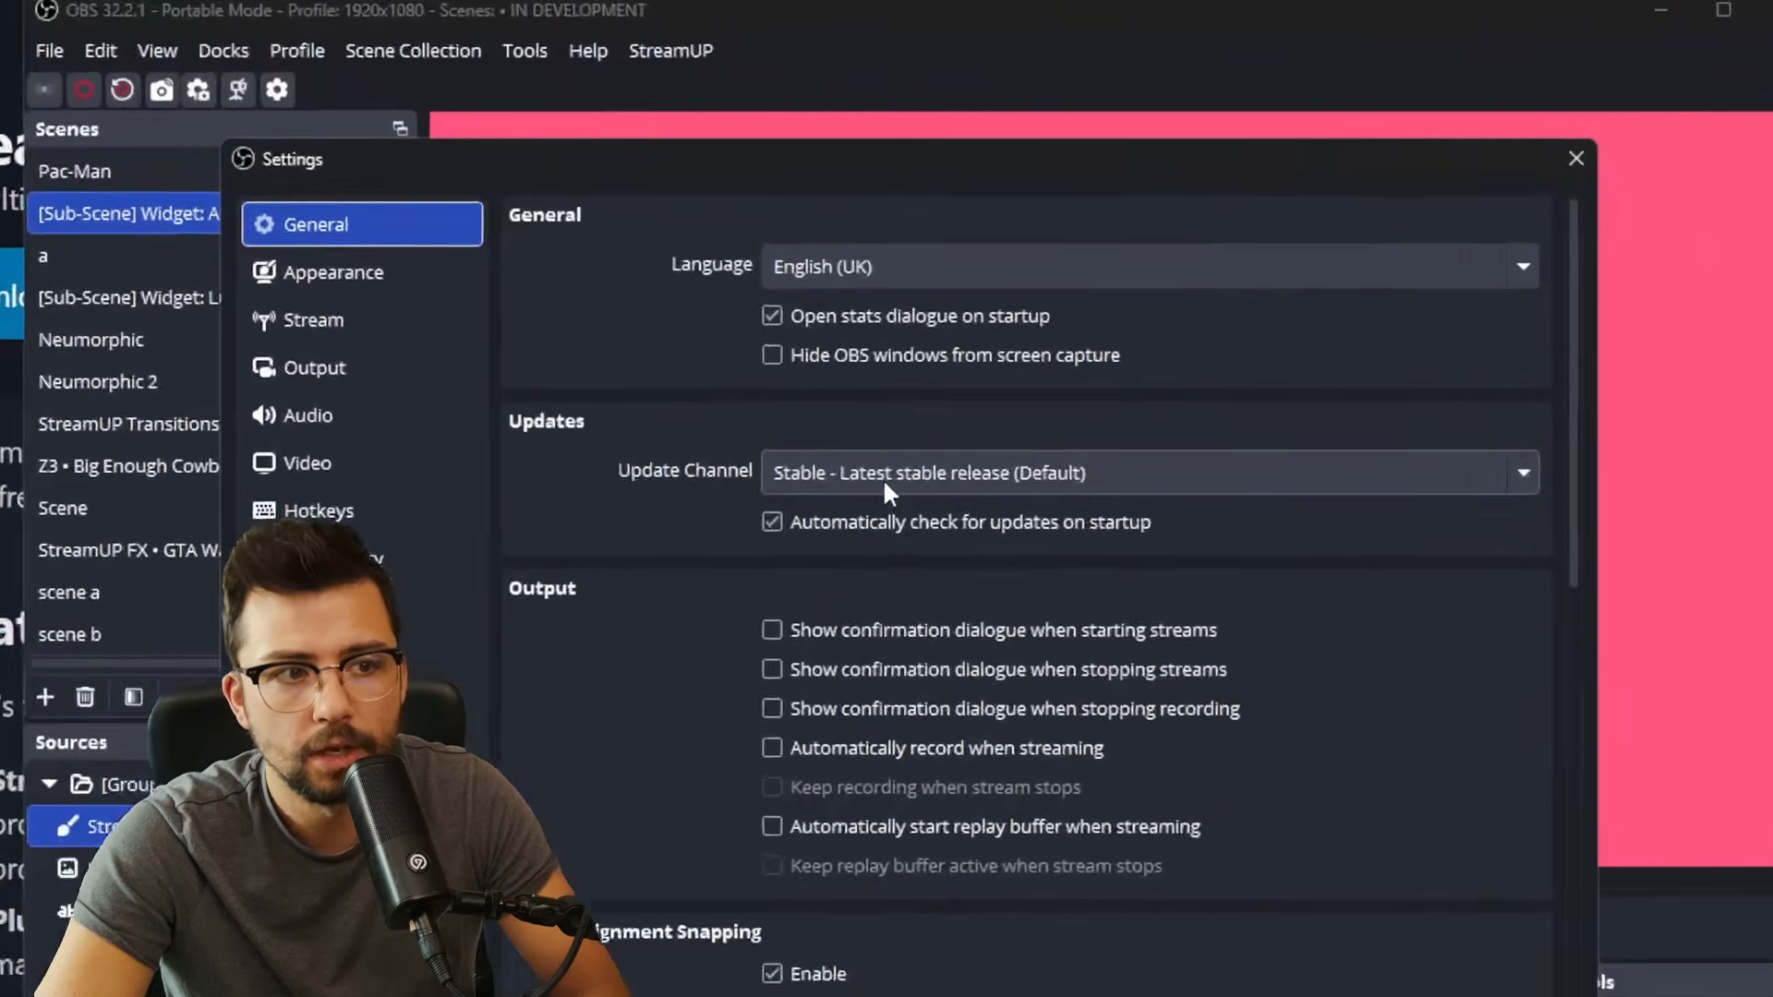
{"action": "left_click", "coordinate": [870, 368]}
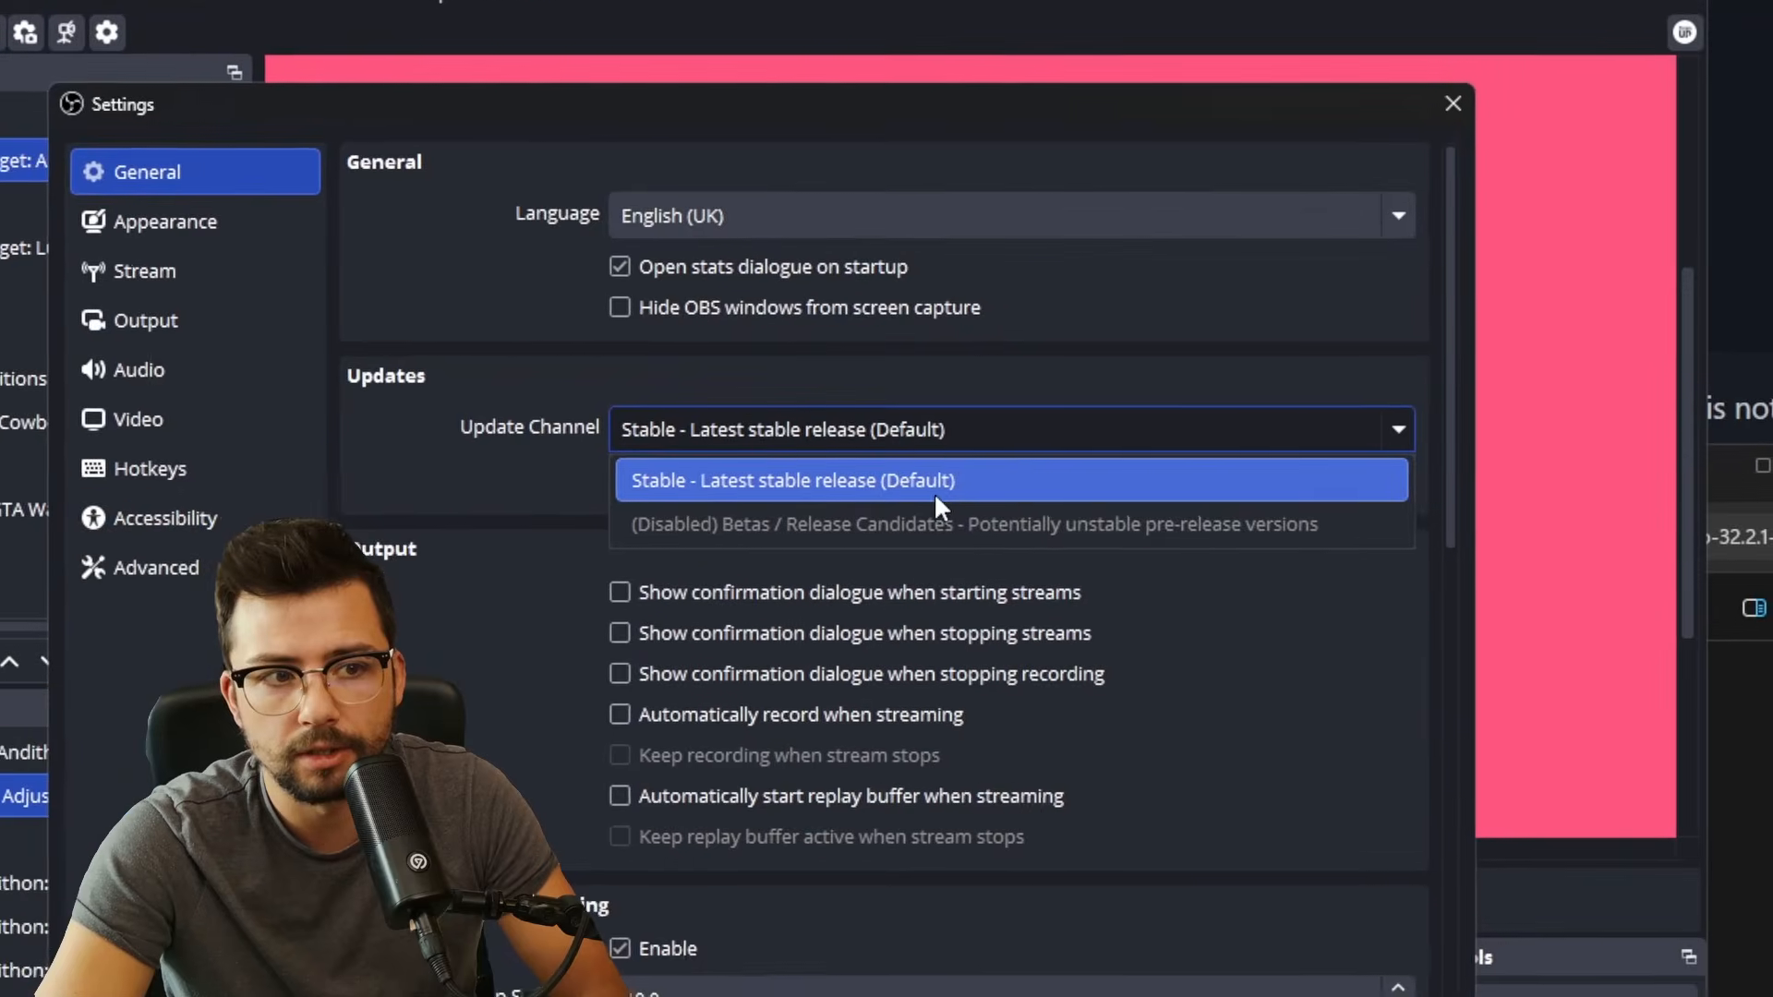
{"action": "left_click", "coordinate": [935, 499]}
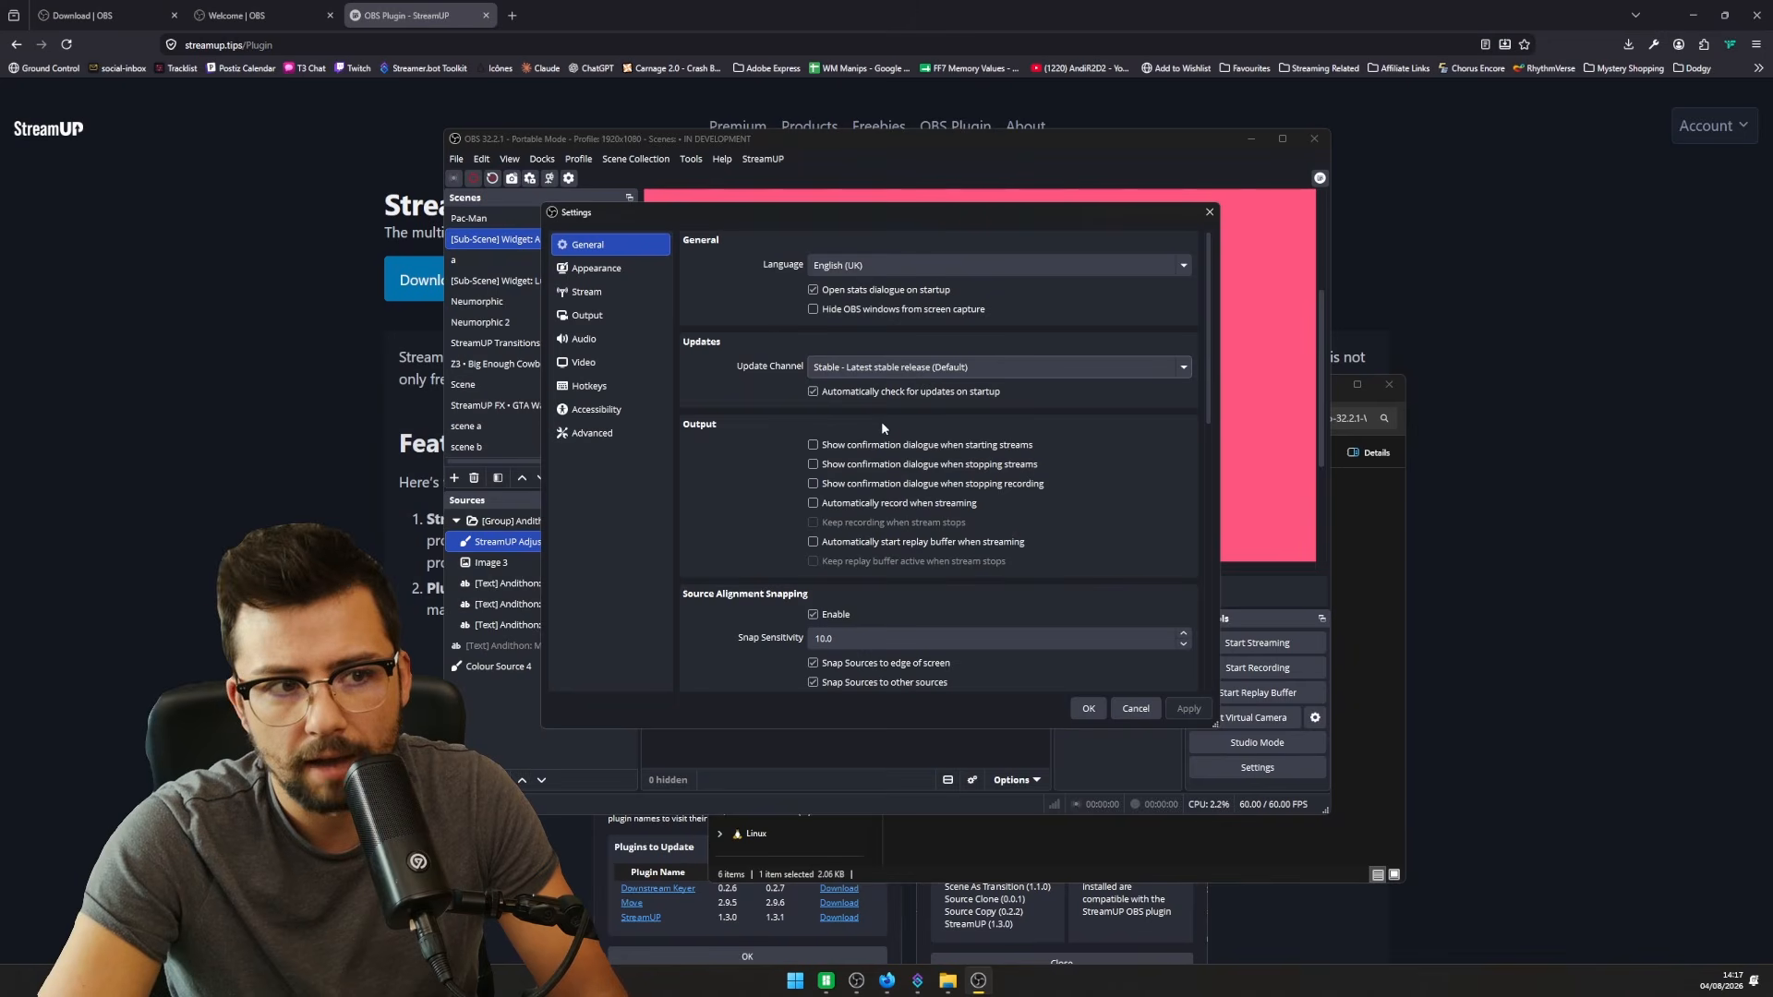
{"action": "left_click", "coordinate": [1083, 708]}
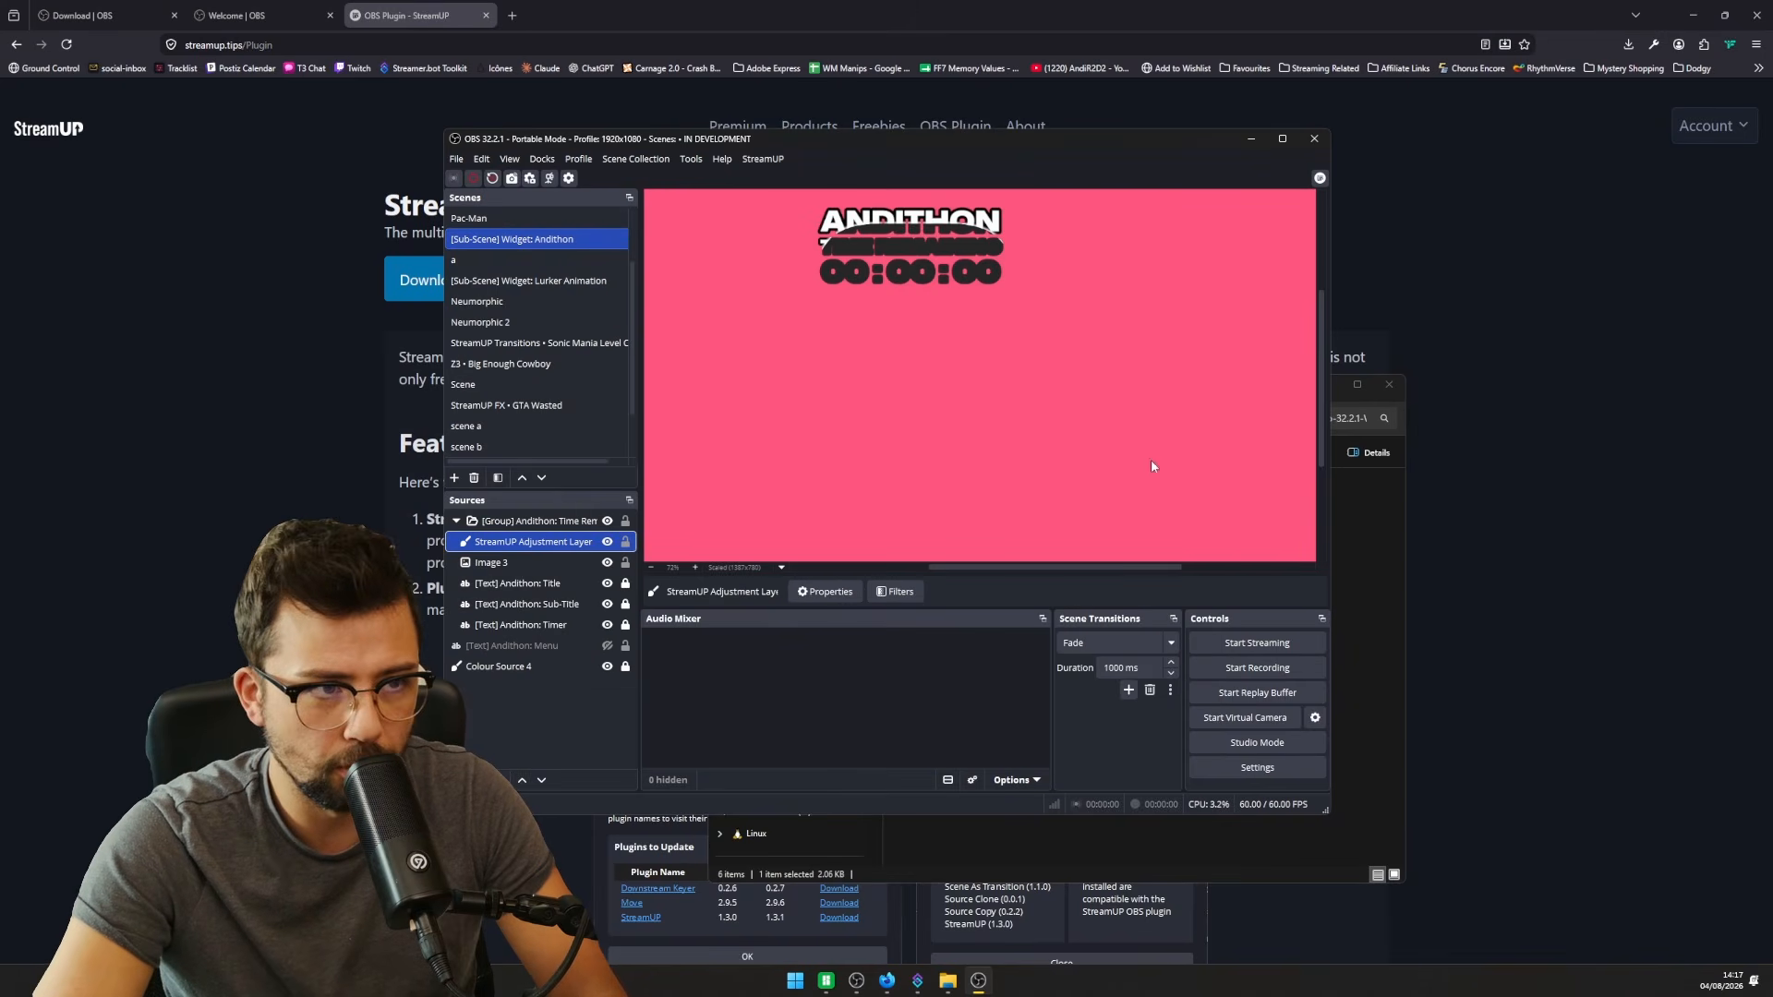
- Switch to the OBS Project website and view the Download page listing version 32.2.1
{"action": "left_click", "coordinate": [259, 15]}
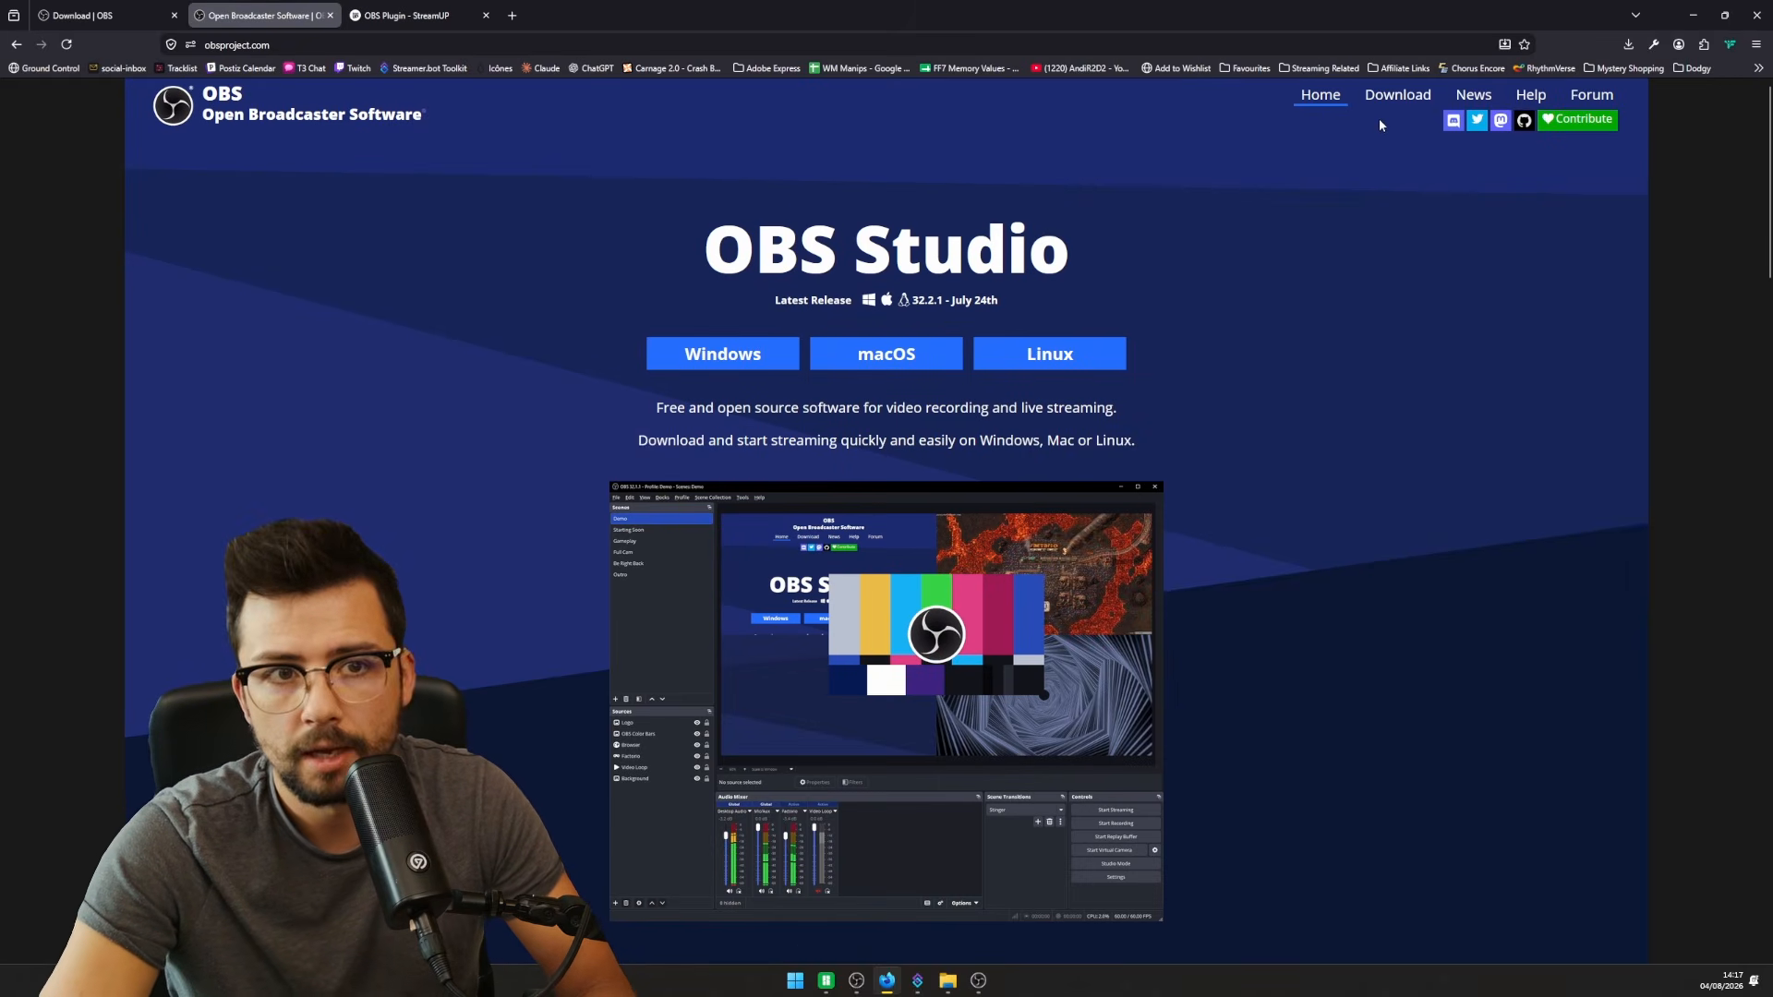
{"action": "left_click", "coordinate": [1397, 94]}
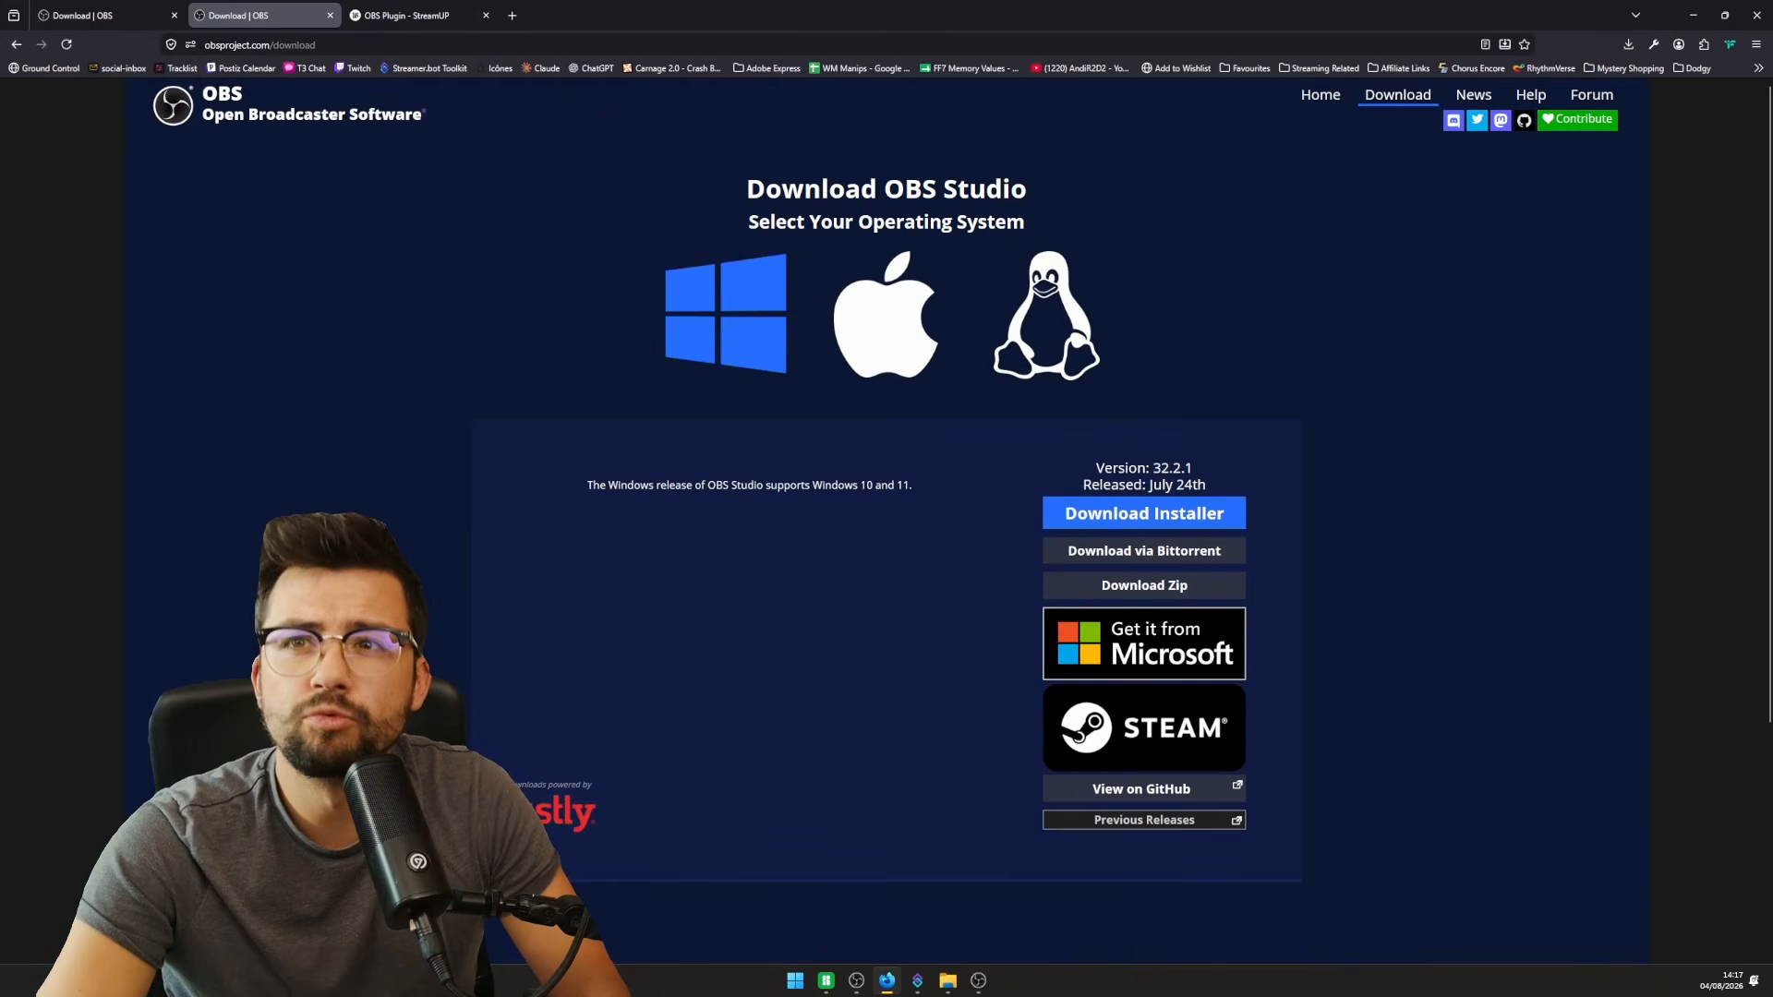
{"action": "scroll", "coordinate": [1224, 536], "scroll_direction": "down", "scroll_amount": 2}
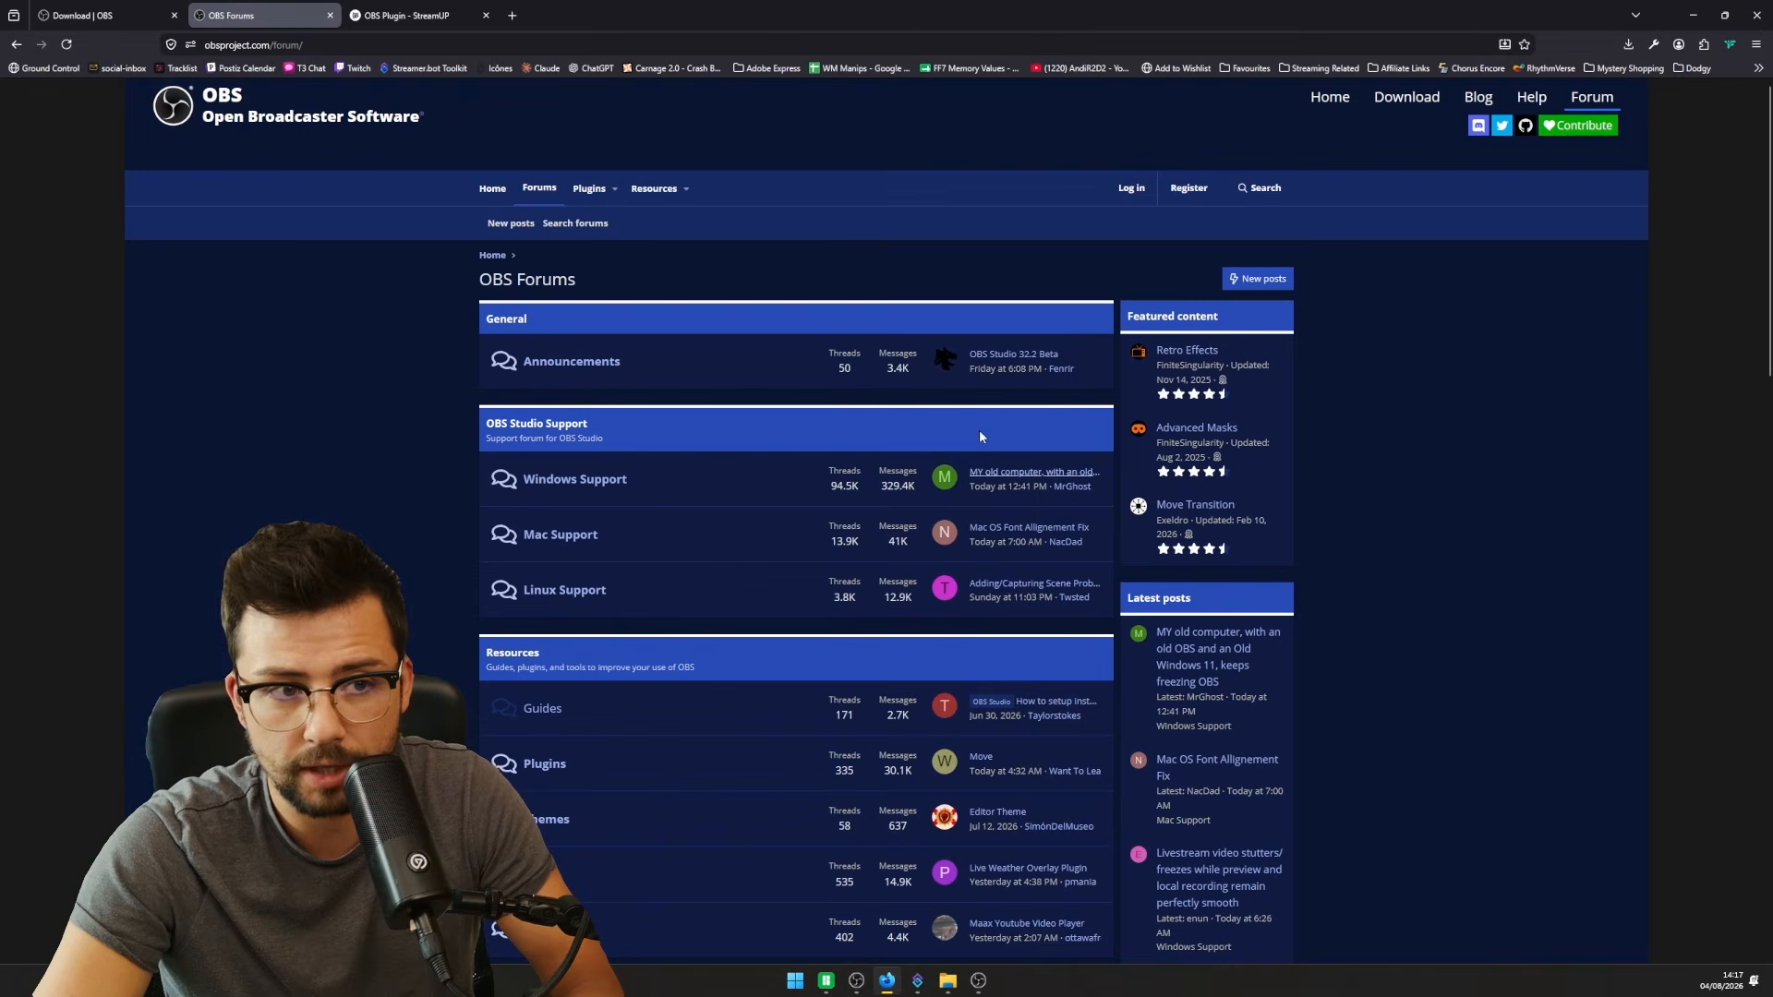
{"action": "left_click", "coordinate": [979, 982]}
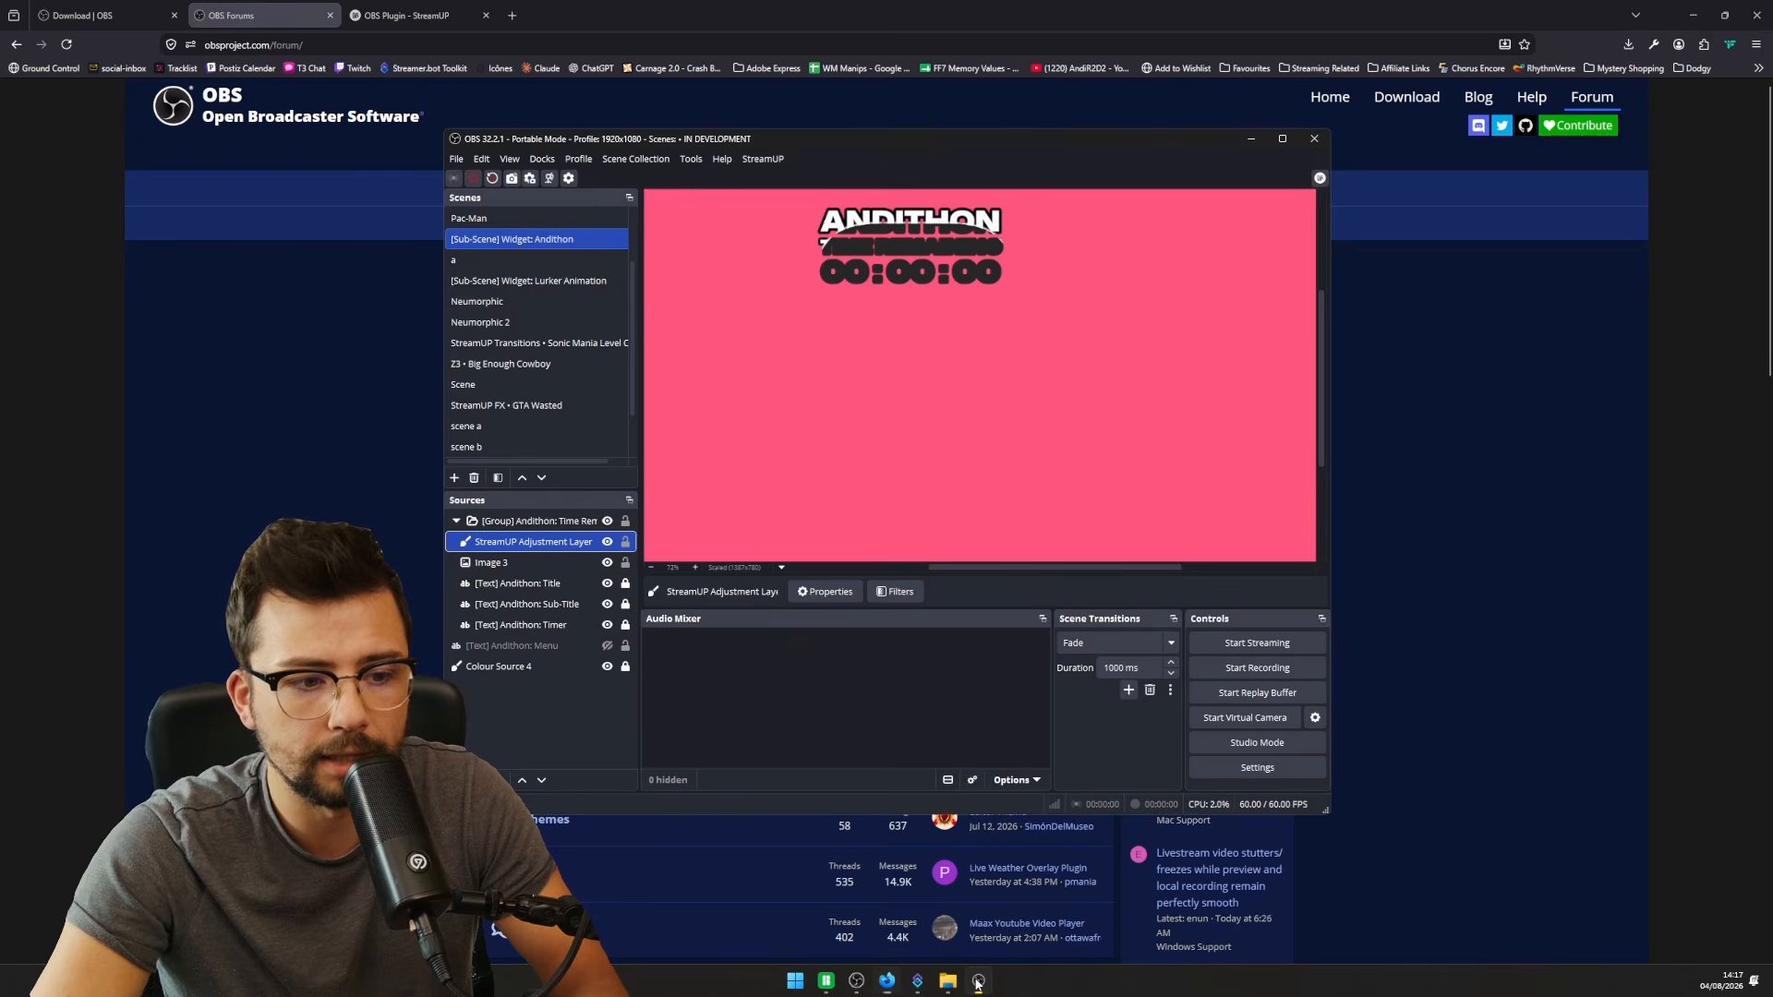
{"action": "left_click", "coordinate": [725, 160]}
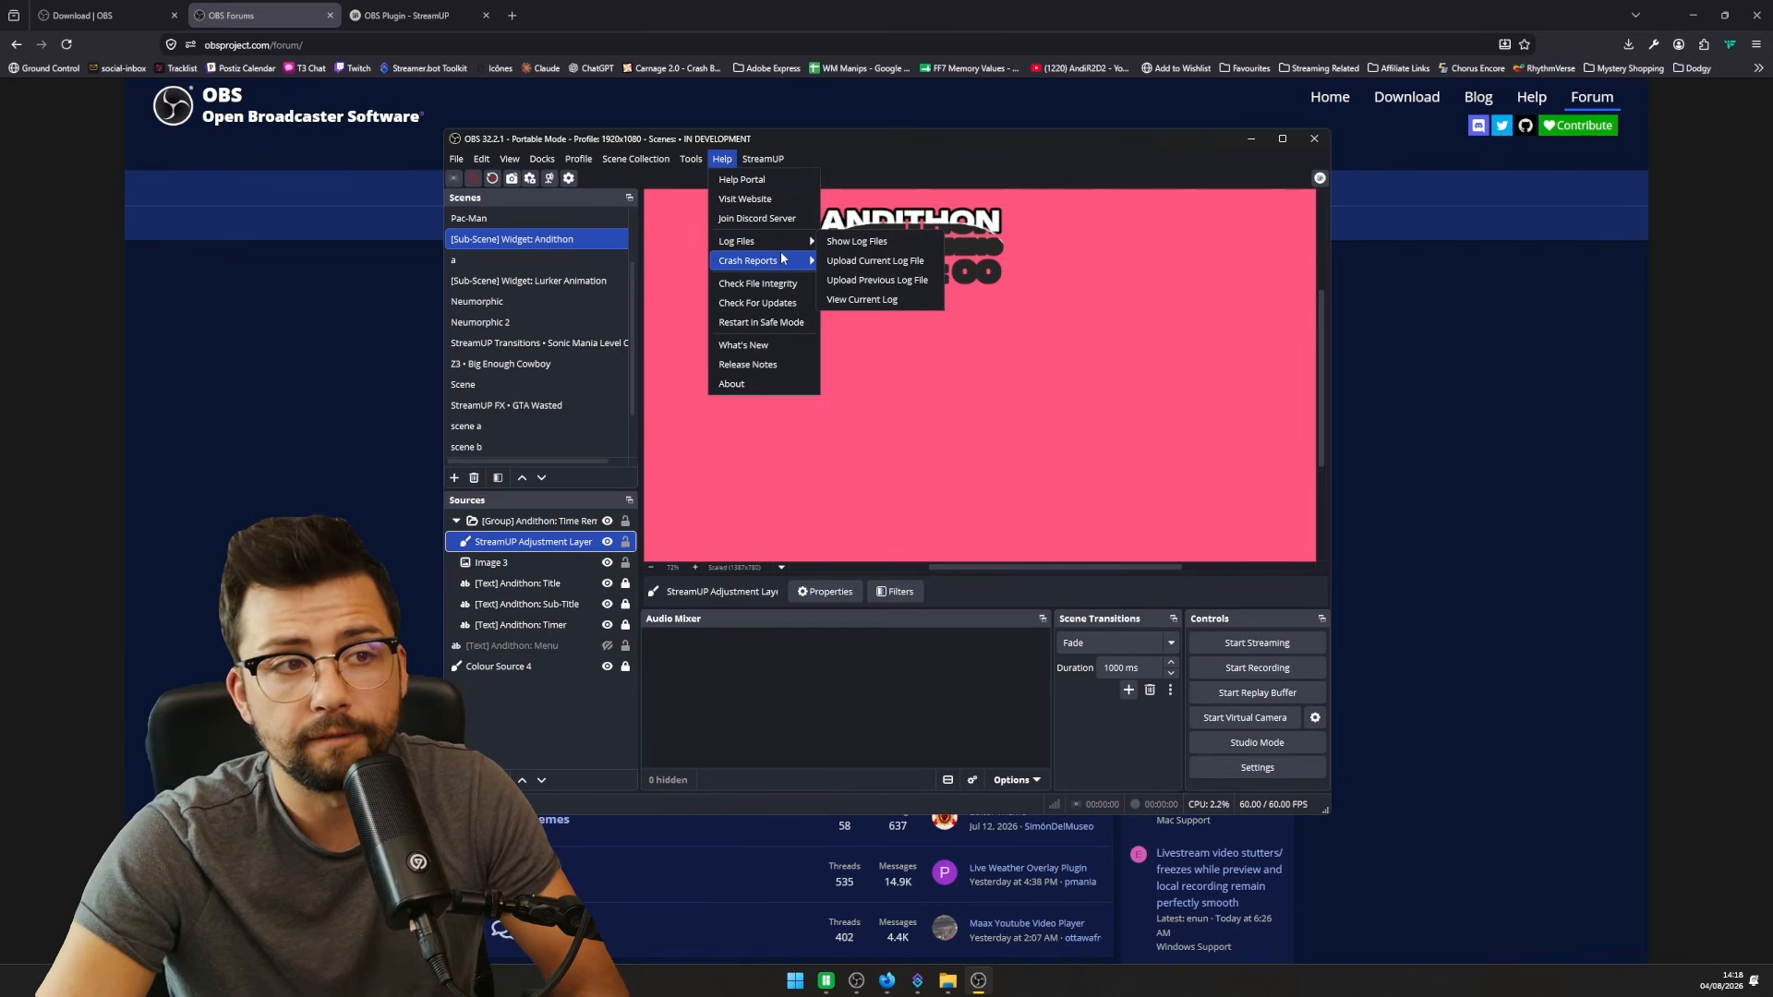
{"action": "mouse_move", "coordinate": [784, 262]}
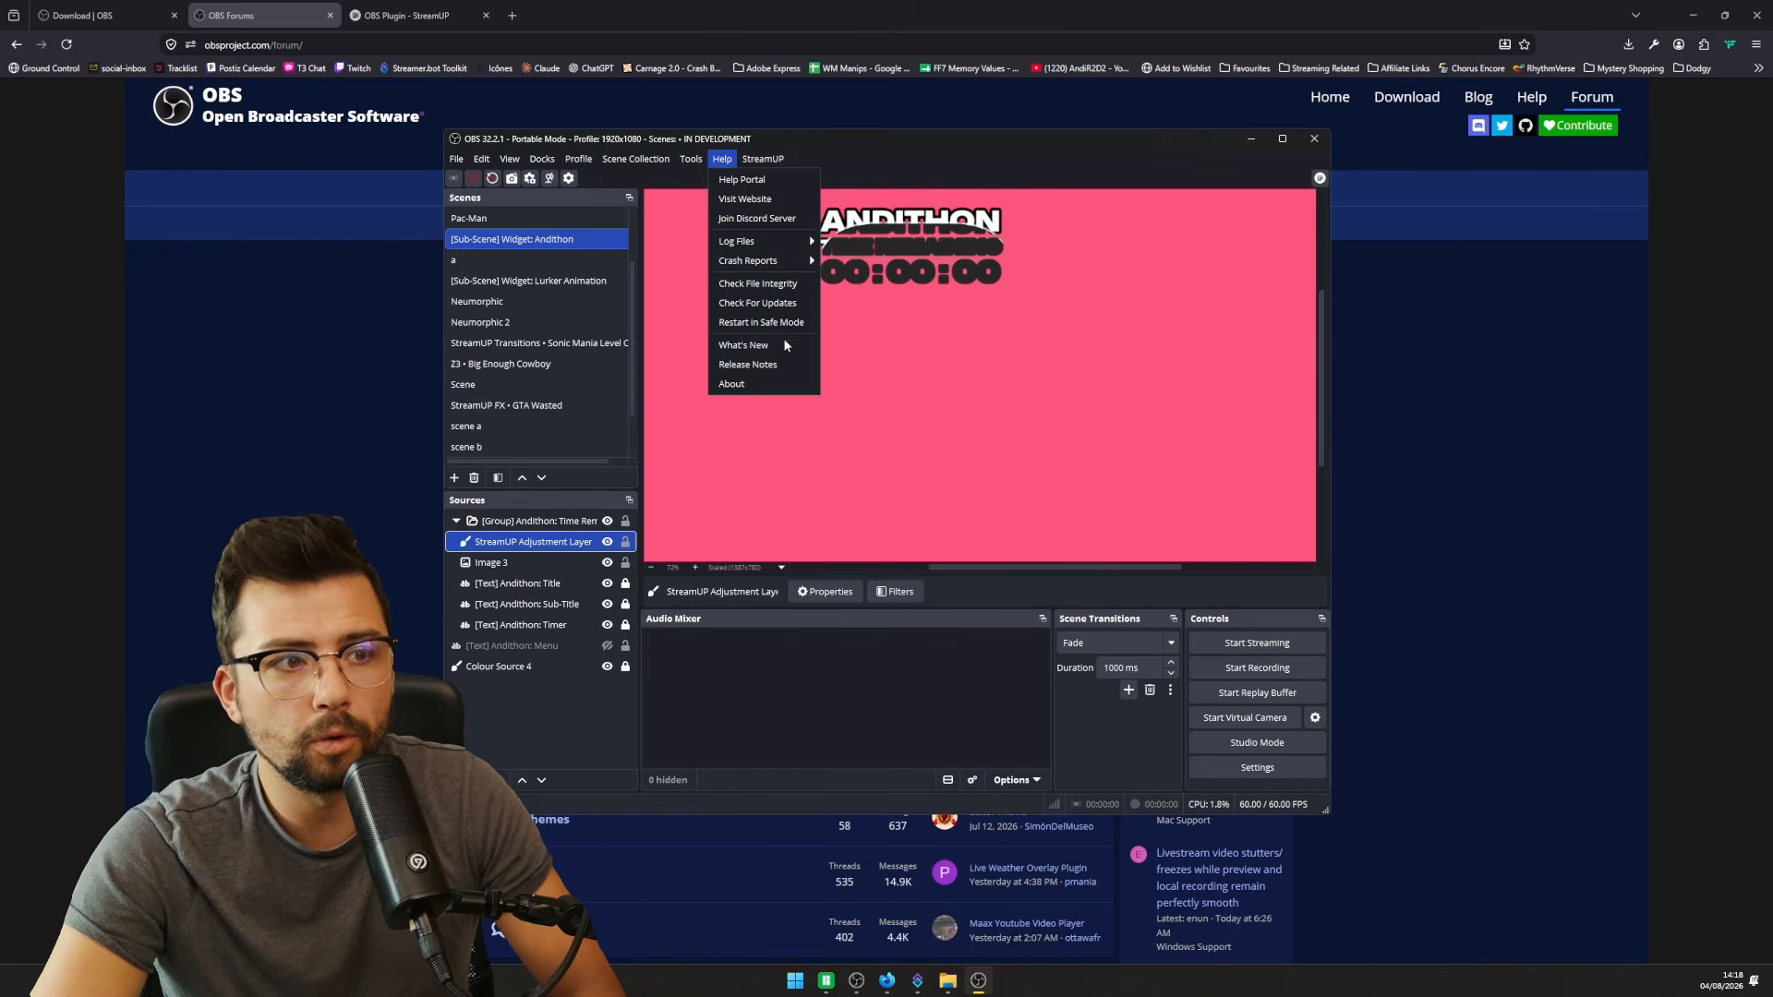
{"action": "left_click", "coordinate": [994, 397]}
{"action": "left_click", "coordinate": [1052, 8]}
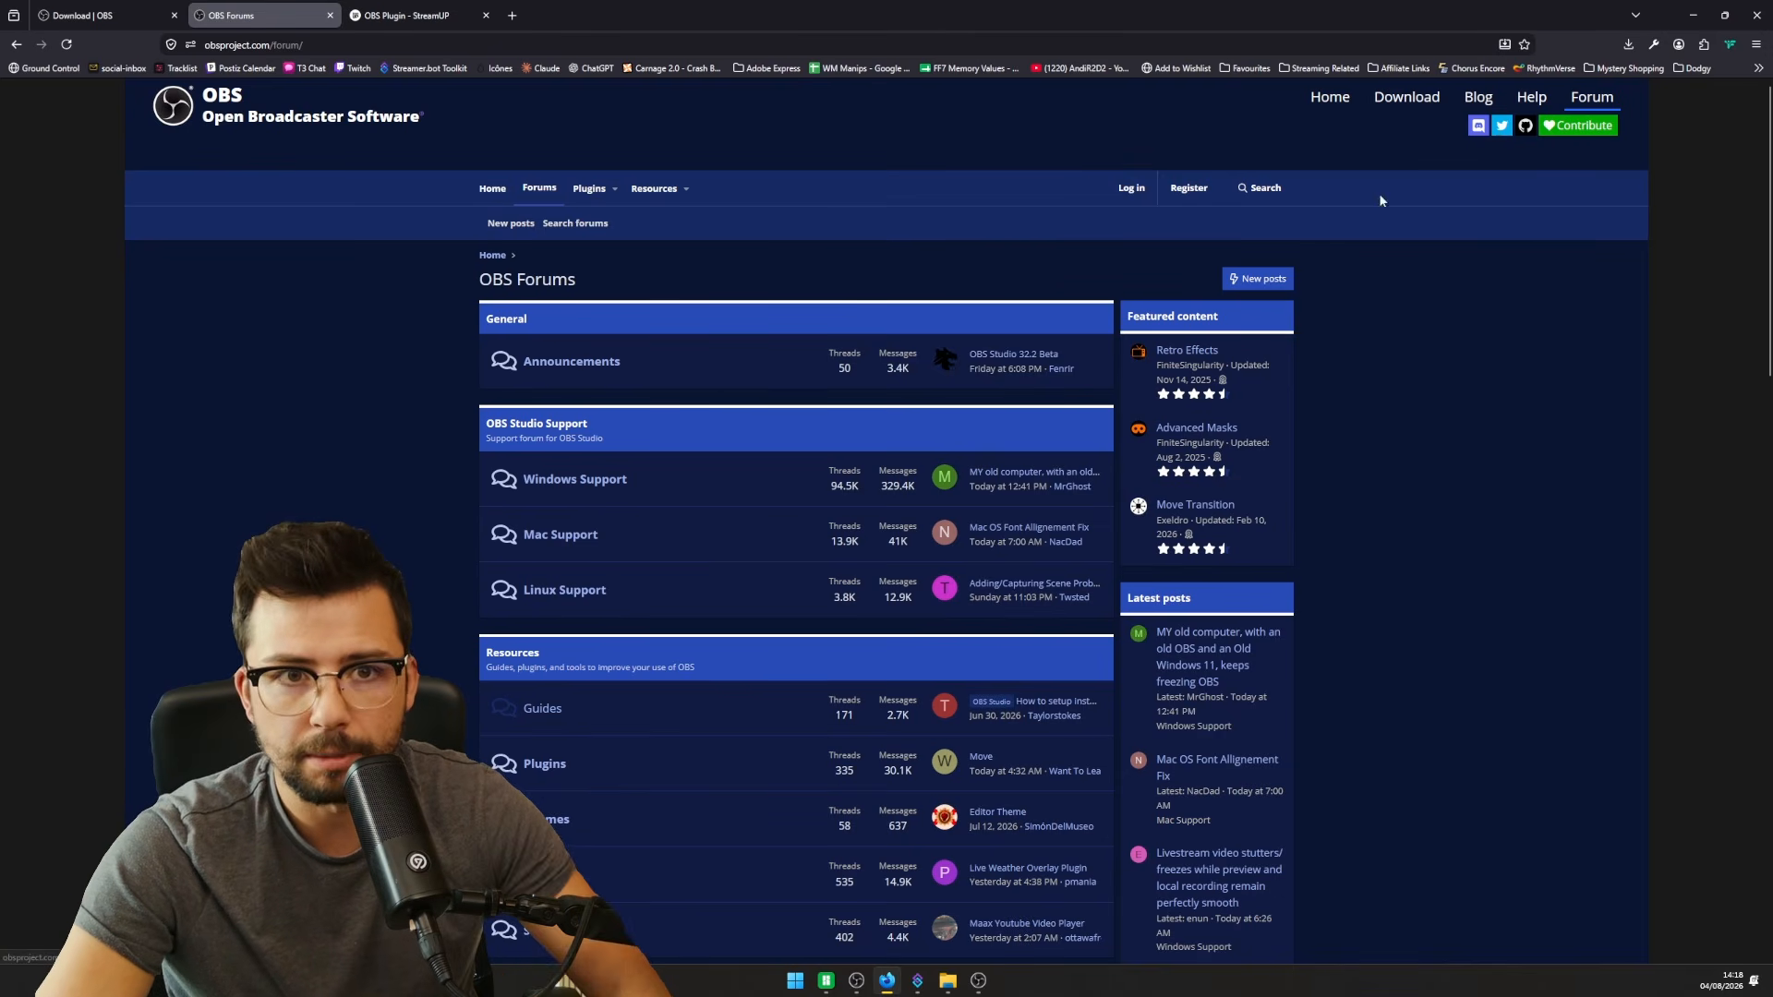
- Open the obsproject/obs-studio GitHub repository, browse its open issues, then return to Code
{"action": "left_click", "coordinate": [1525, 126]}
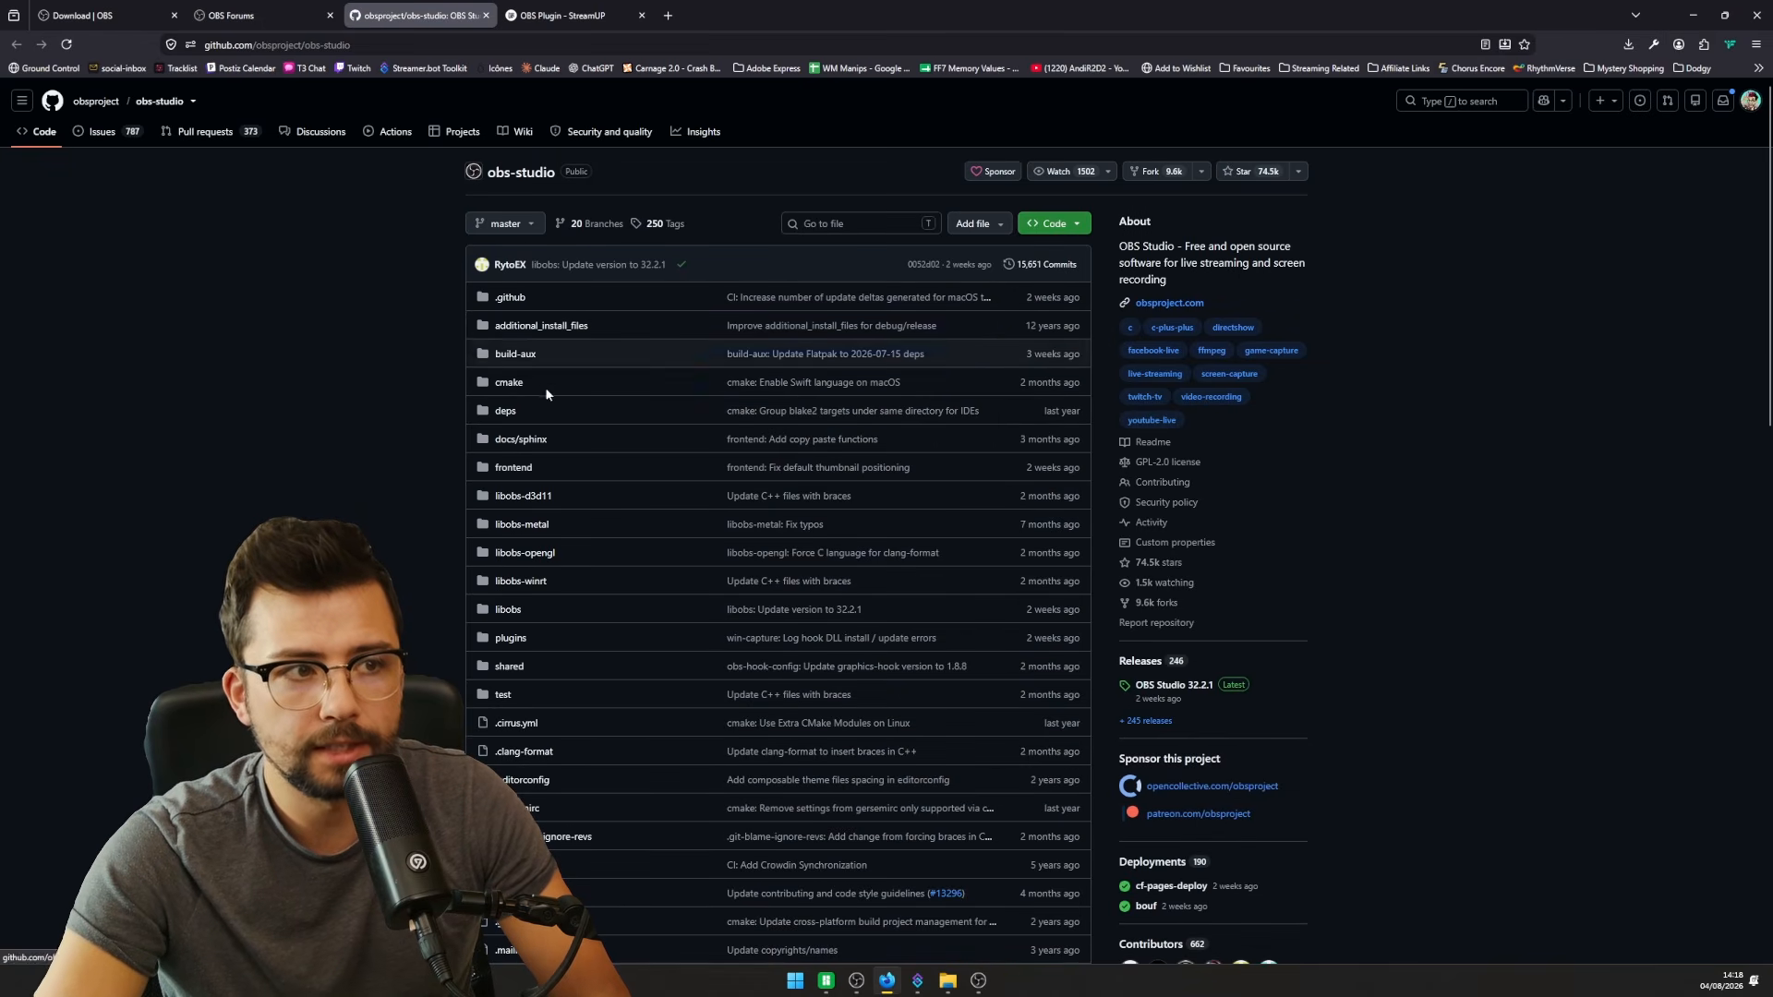
{"action": "scroll", "coordinate": [429, 425], "scroll_direction": "down", "scroll_amount": 5}
{"action": "scroll", "coordinate": [418, 363], "scroll_direction": "up", "scroll_amount": 5}
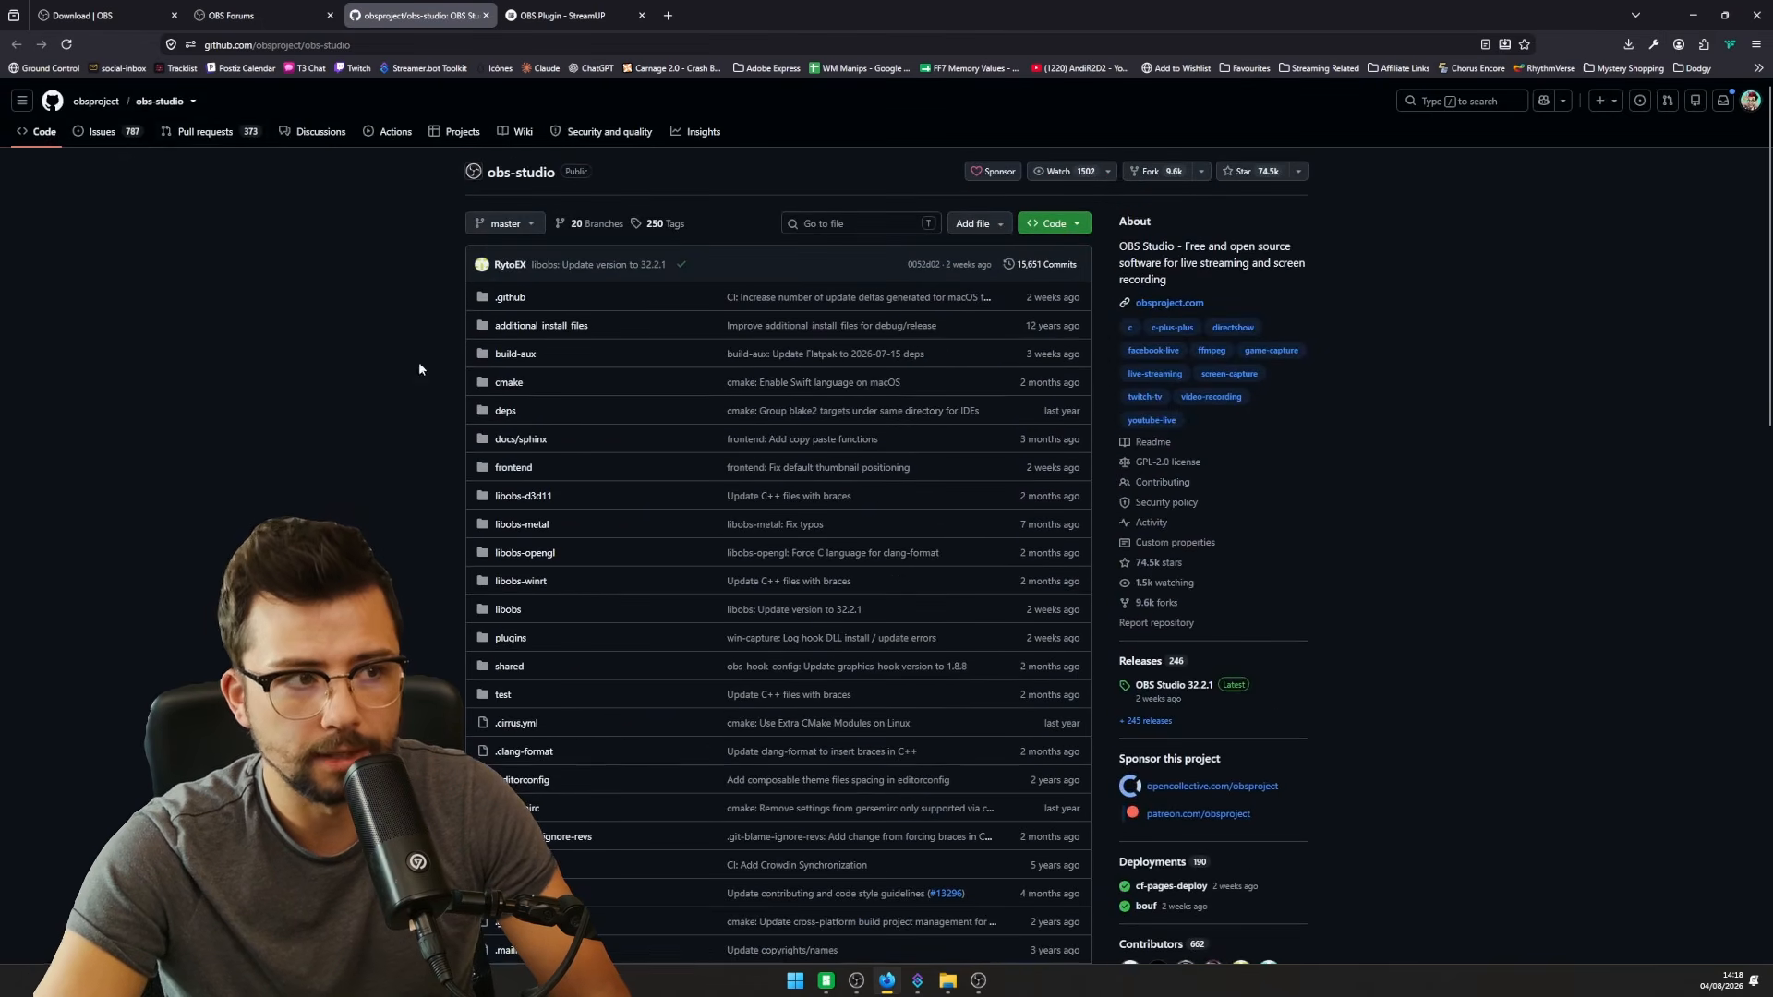
{"action": "left_click", "coordinate": [101, 131]}
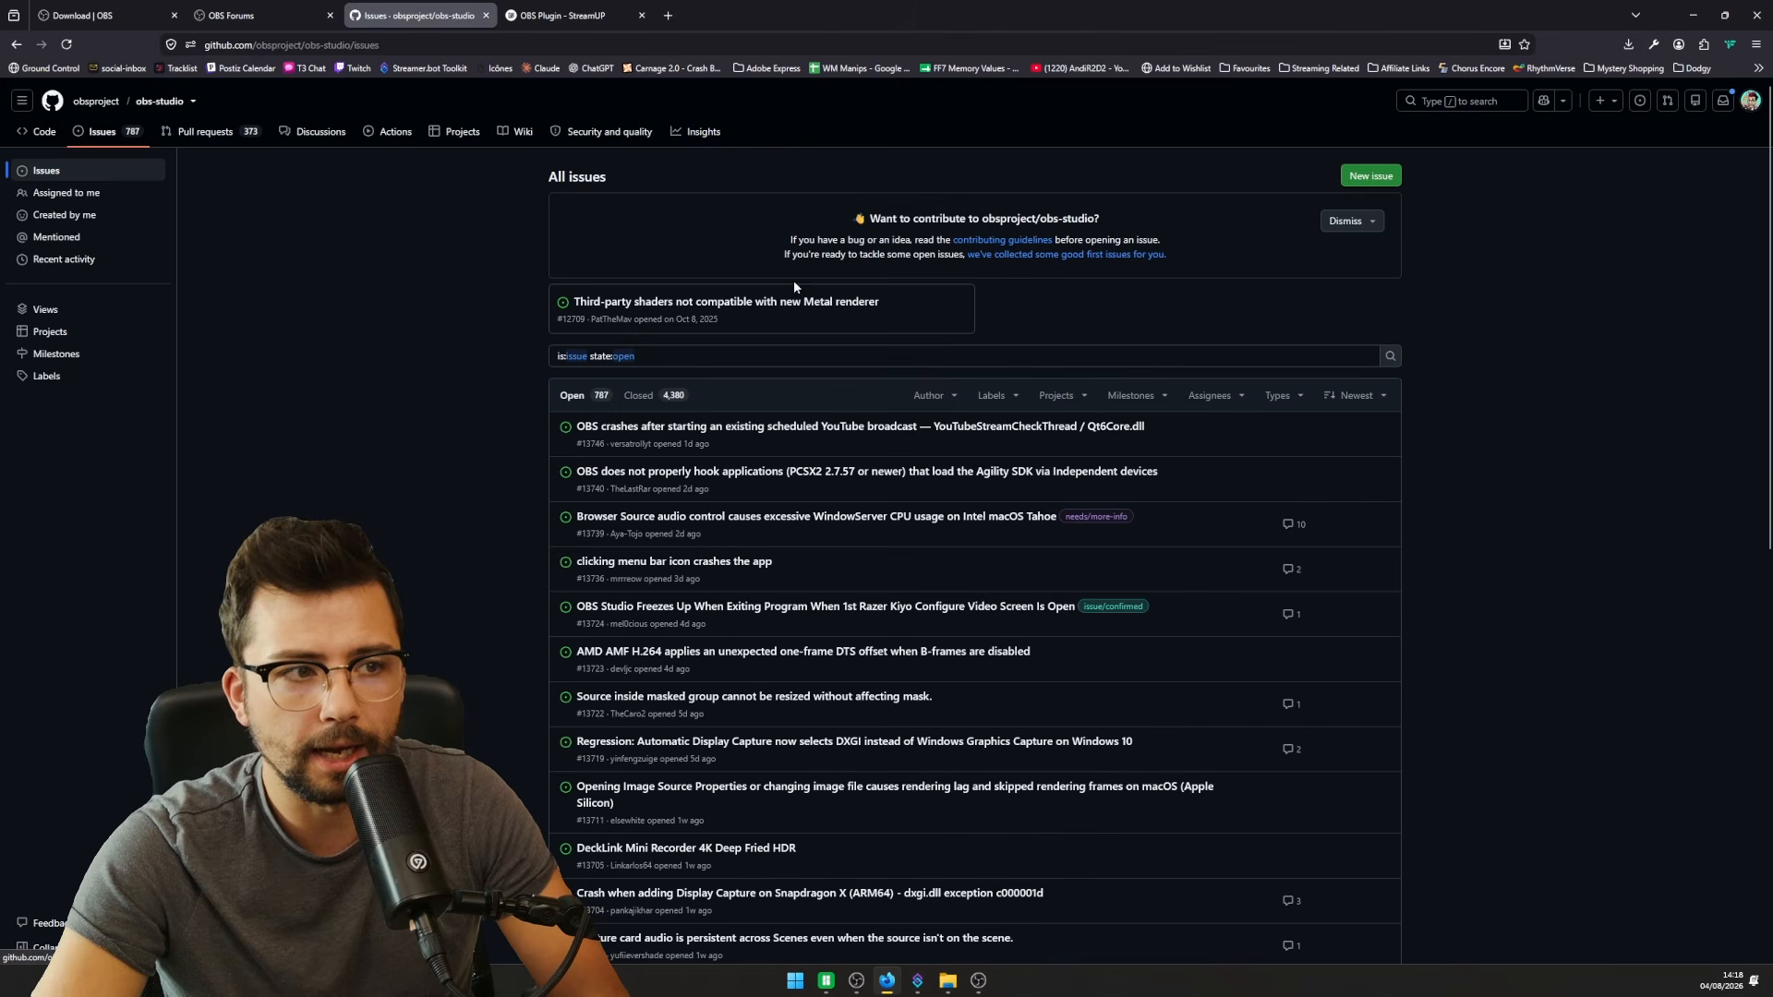
{"action": "scroll", "coordinate": [868, 542], "scroll_direction": "down", "scroll_amount": 10}
{"action": "scroll", "coordinate": [835, 607], "scroll_direction": "up", "scroll_amount": 10}
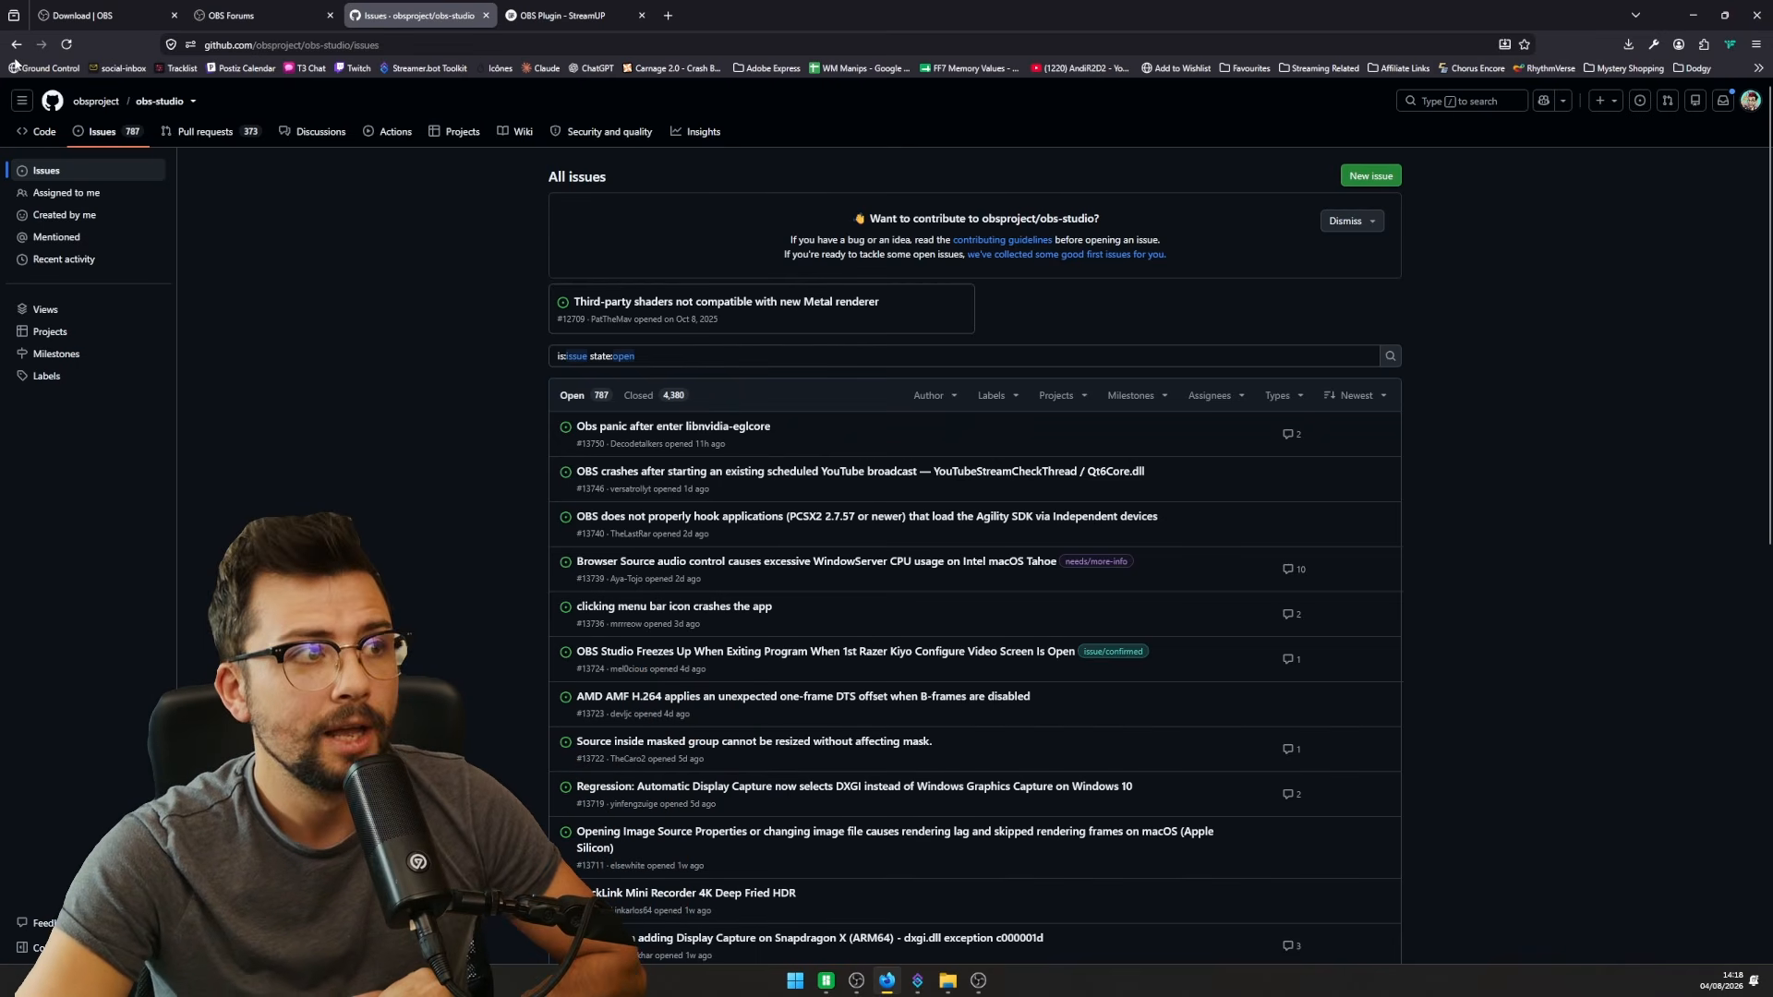
{"action": "left_click", "coordinate": [45, 121]}
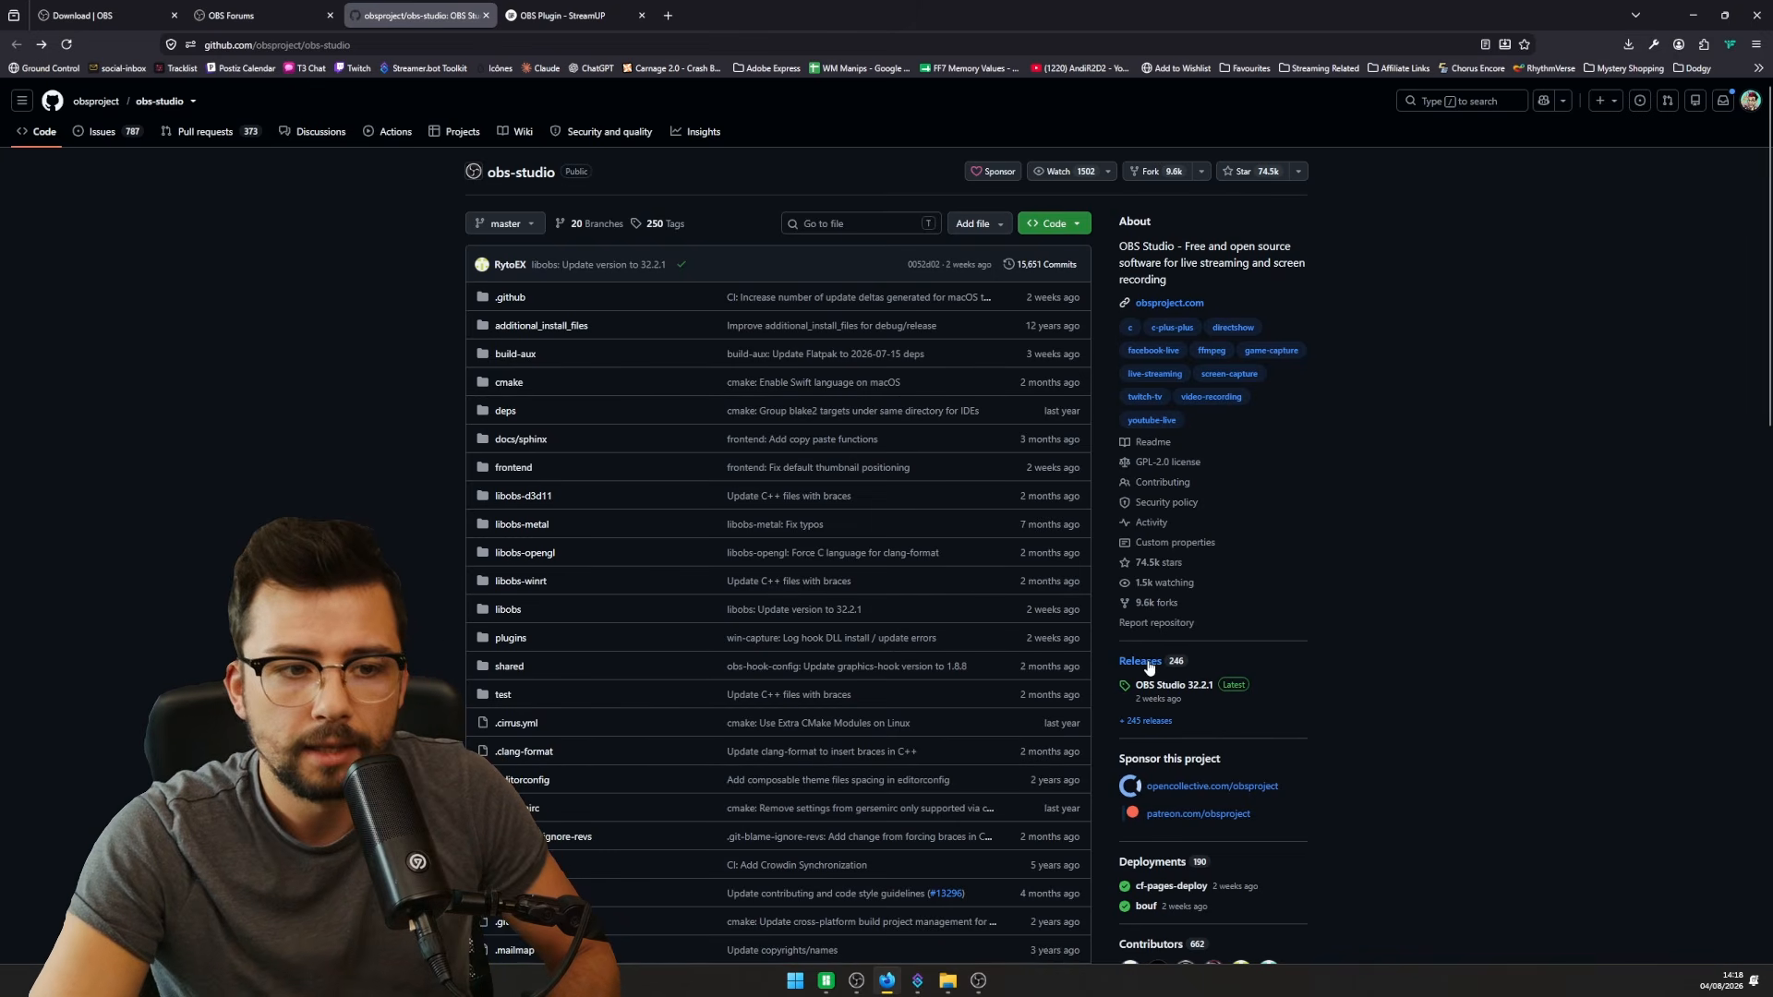
- Page through the OBS Studio GitHub releases and open the 30.2.2 release
{"action": "left_click", "coordinate": [1148, 704]}
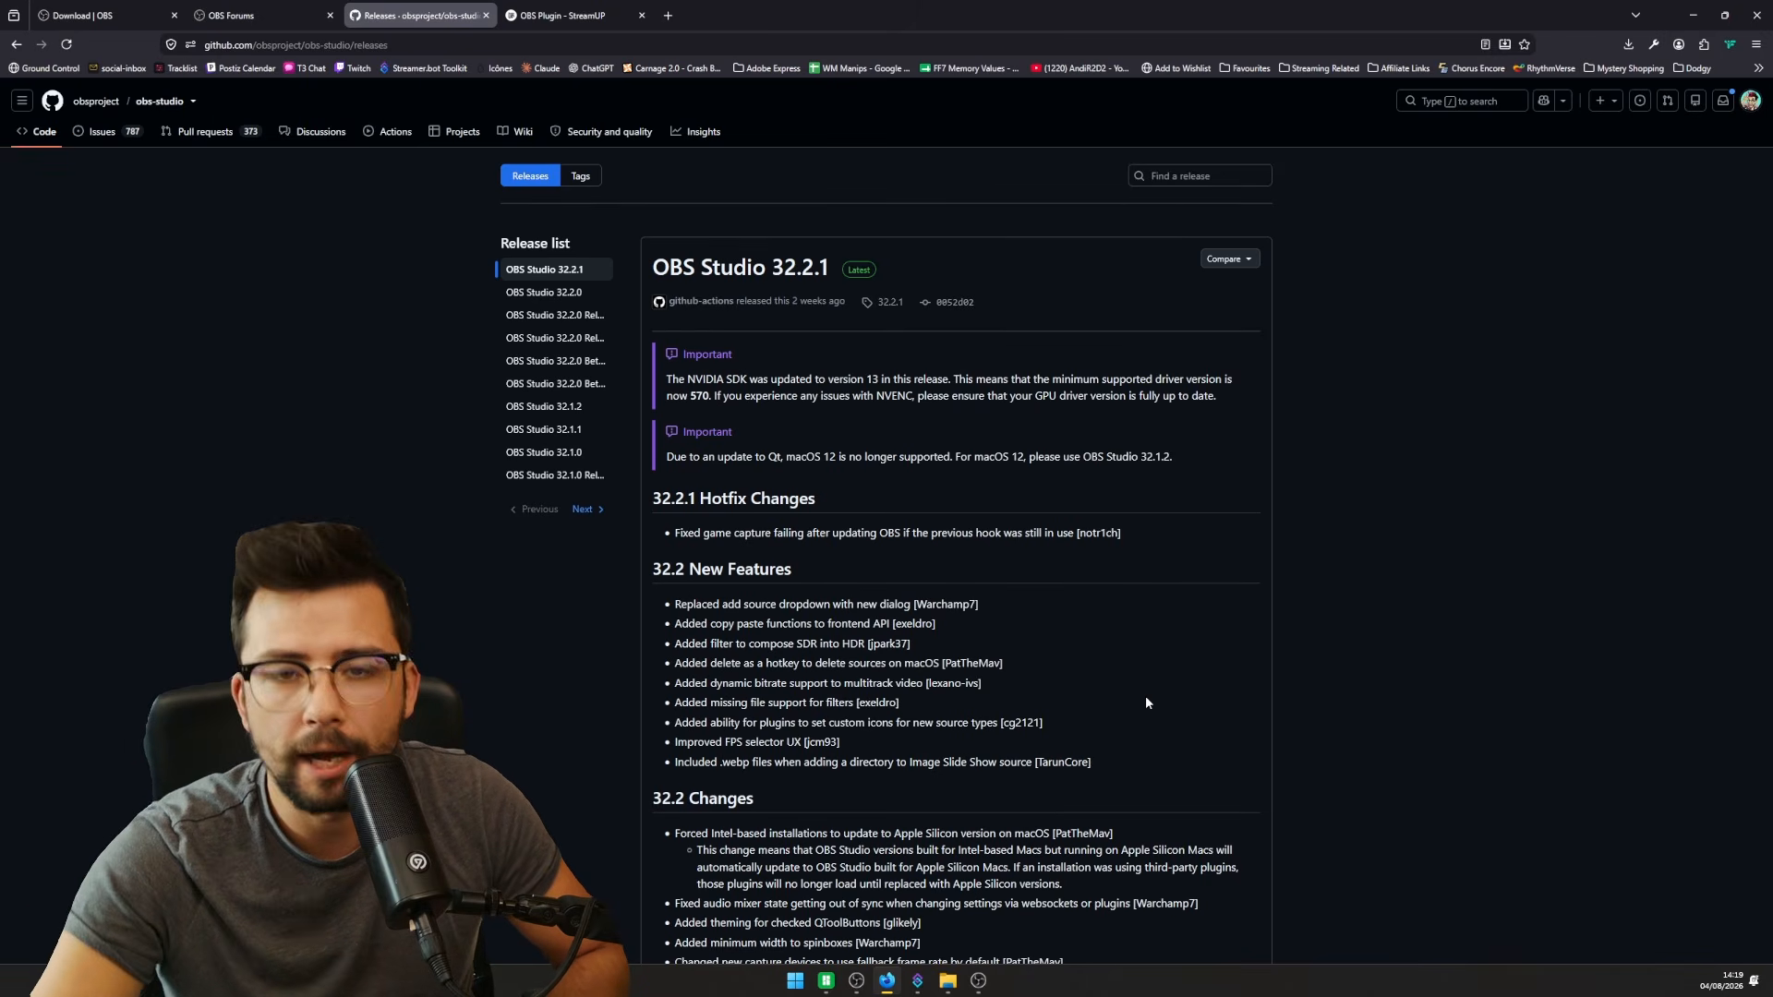
{"action": "left_click", "coordinate": [581, 509]}
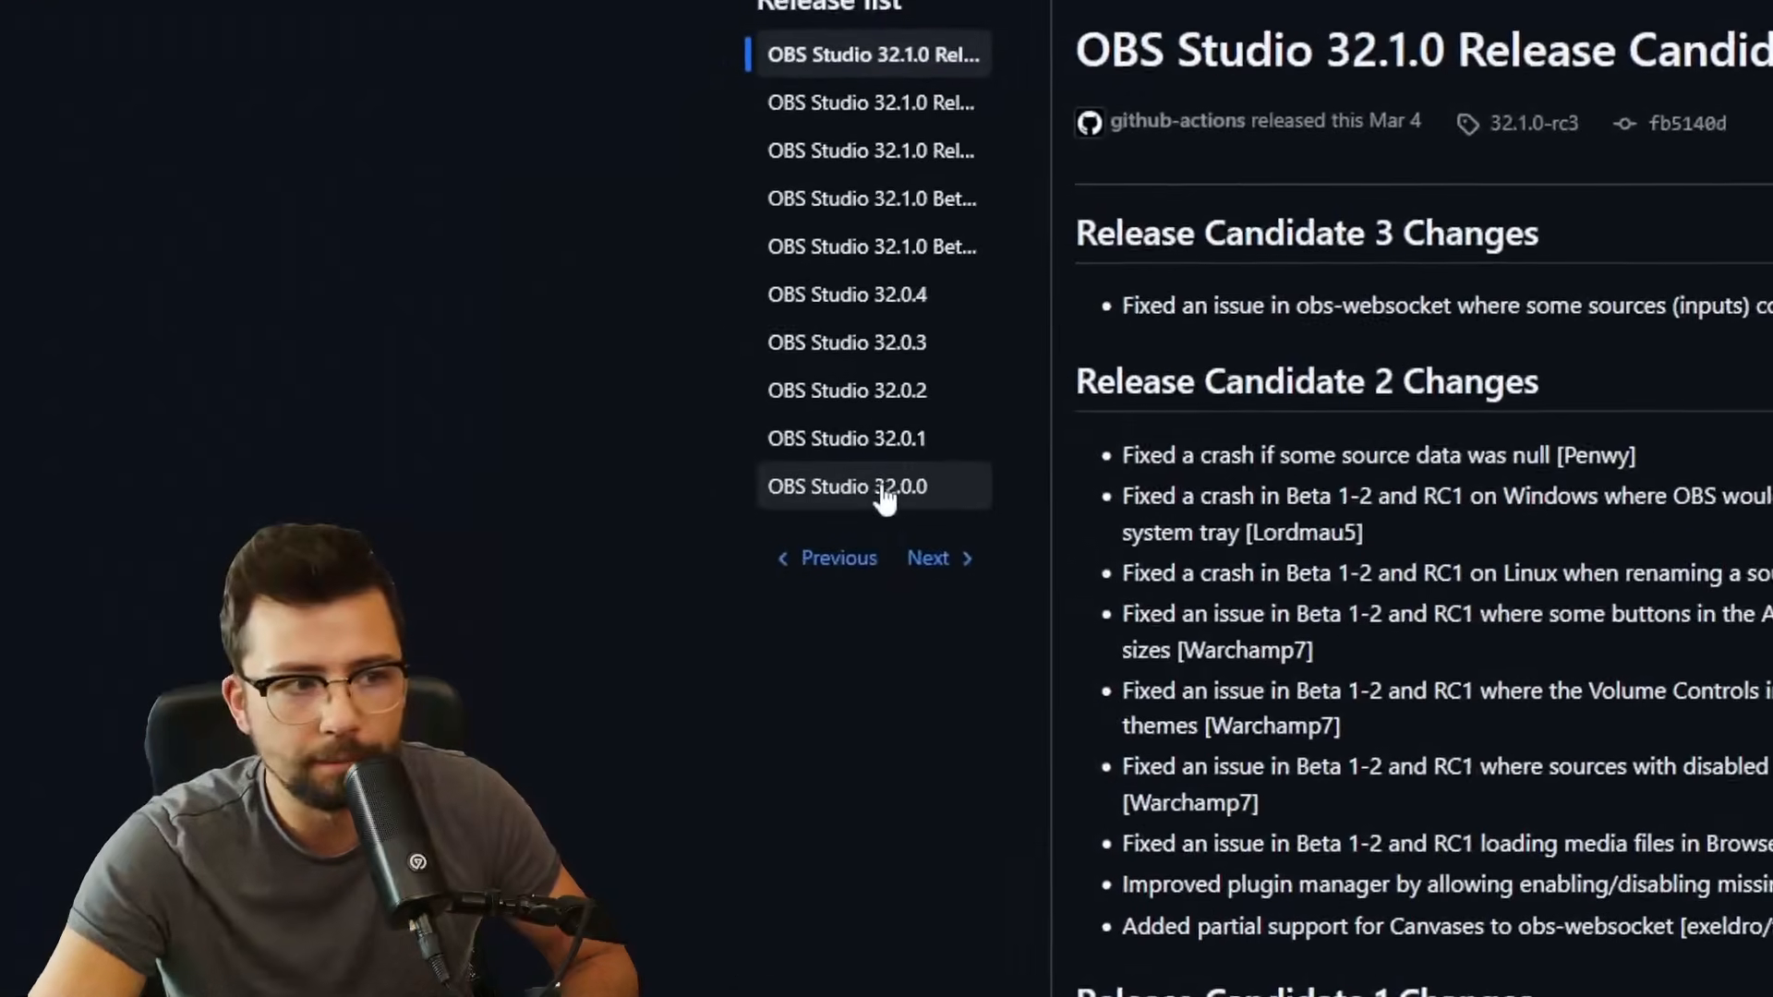
{"action": "left_click", "coordinate": [919, 556]}
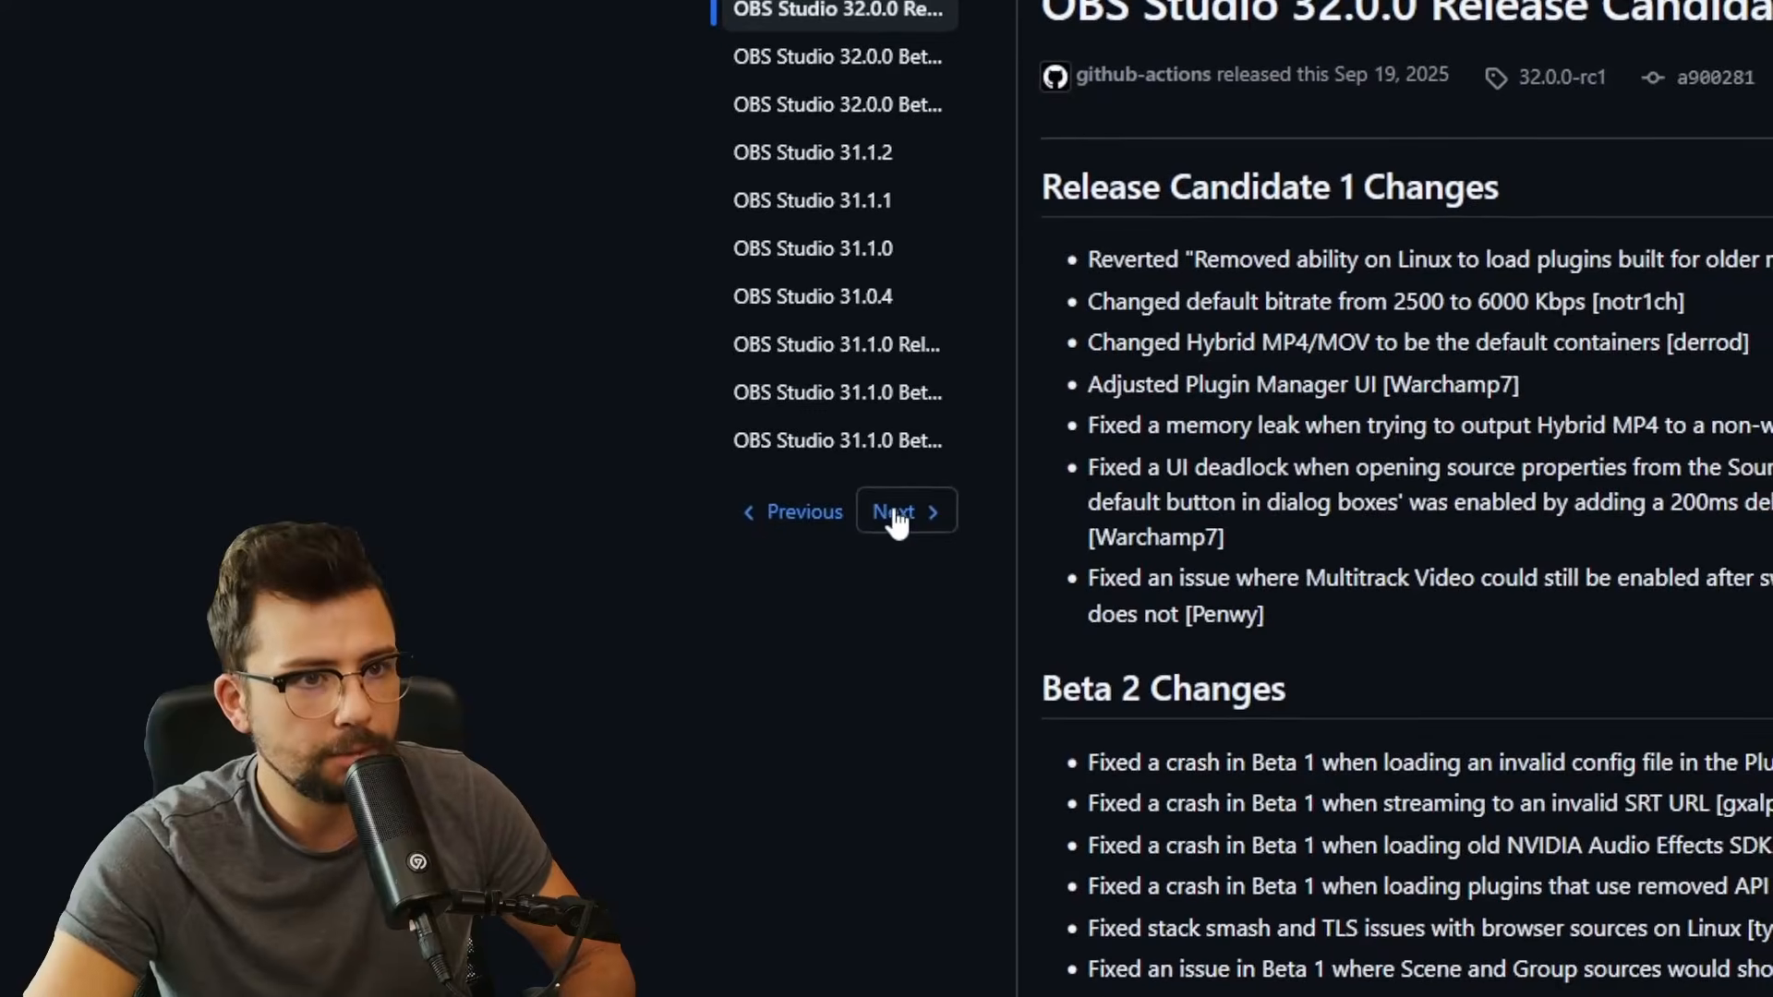
{"action": "left_click", "coordinate": [889, 510]}
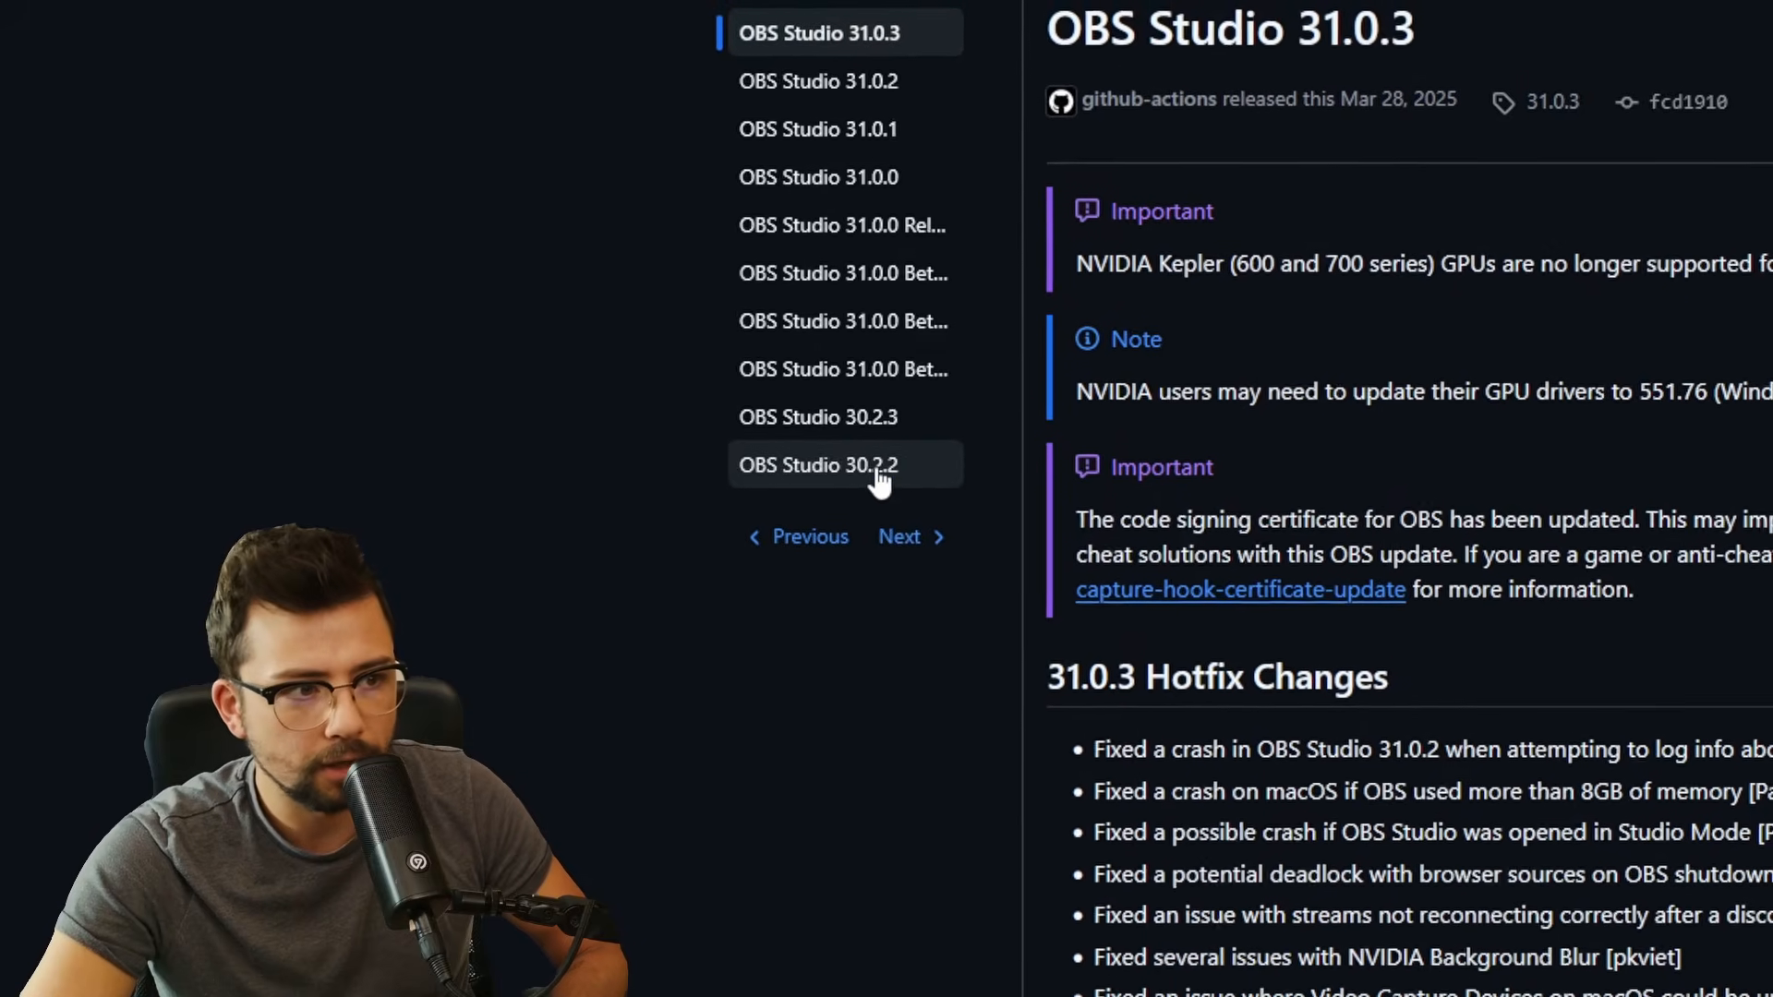
{"action": "left_click", "coordinate": [888, 503]}
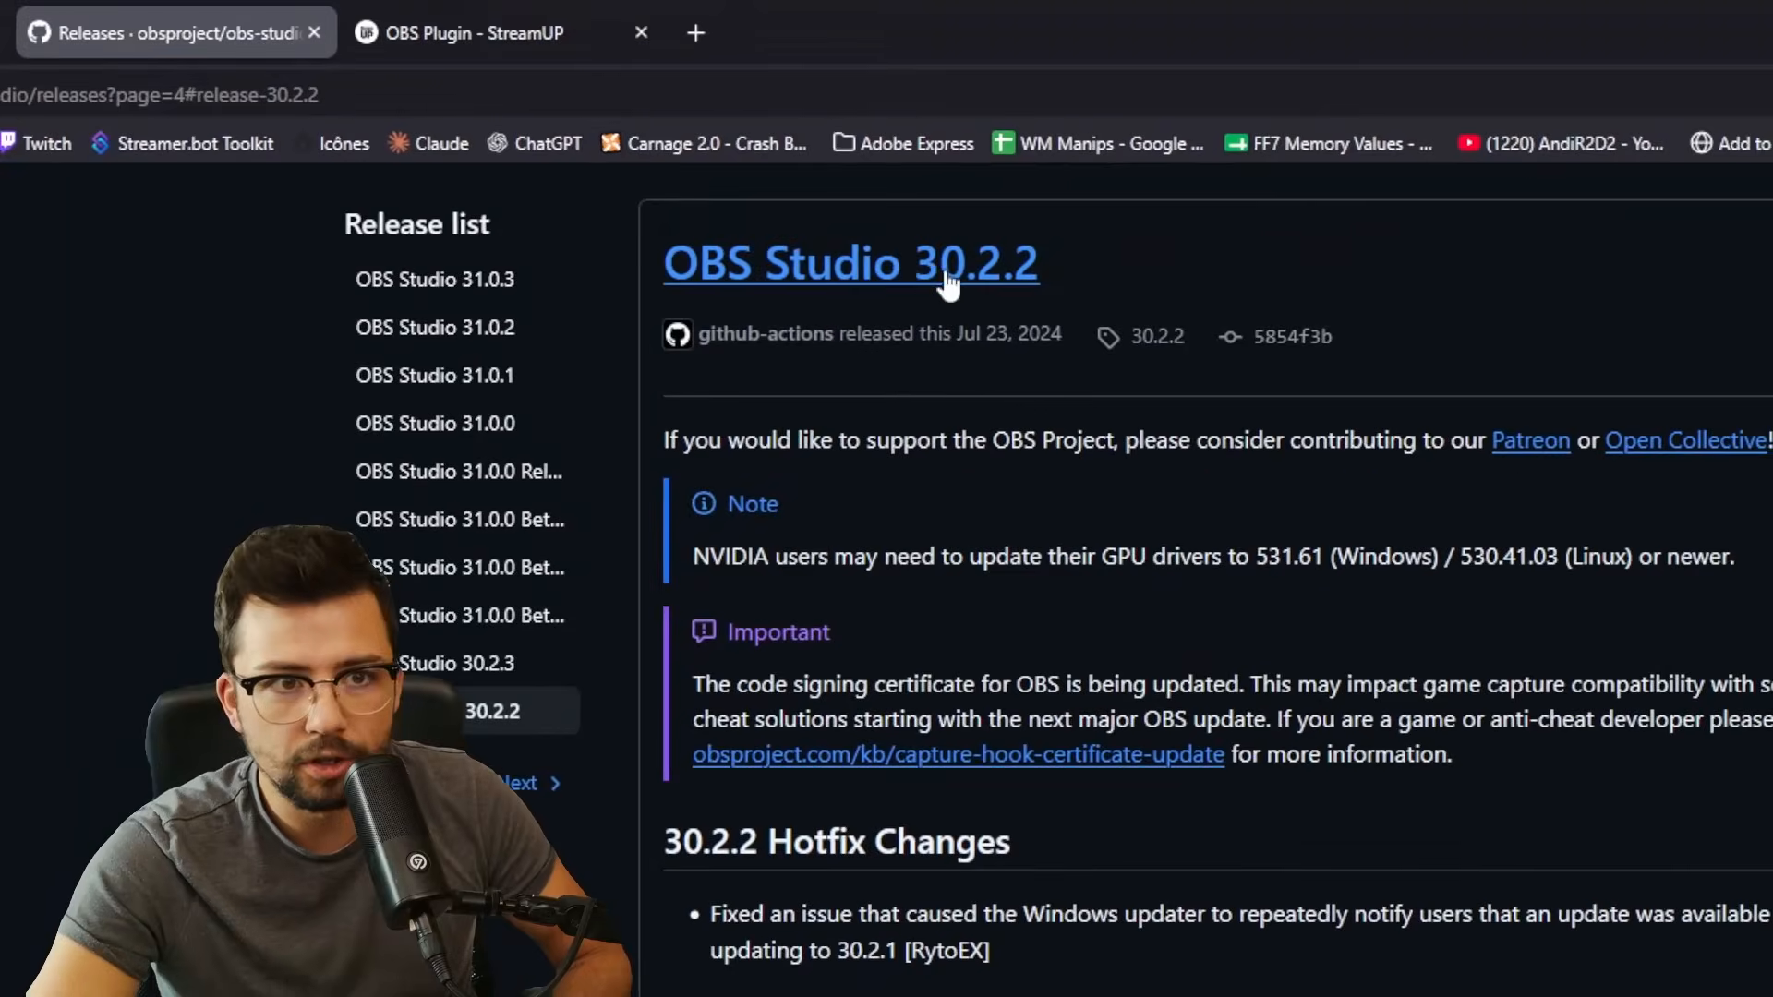
- Expand the 30.2.2 assets and download OBS-Studio-30.2.2-Windows.zip
{"action": "scroll", "coordinate": [1108, 388], "scroll_direction": "down", "scroll_amount": 10}
{"action": "scroll", "coordinate": [905, 586], "scroll_direction": "down", "scroll_amount": 15}
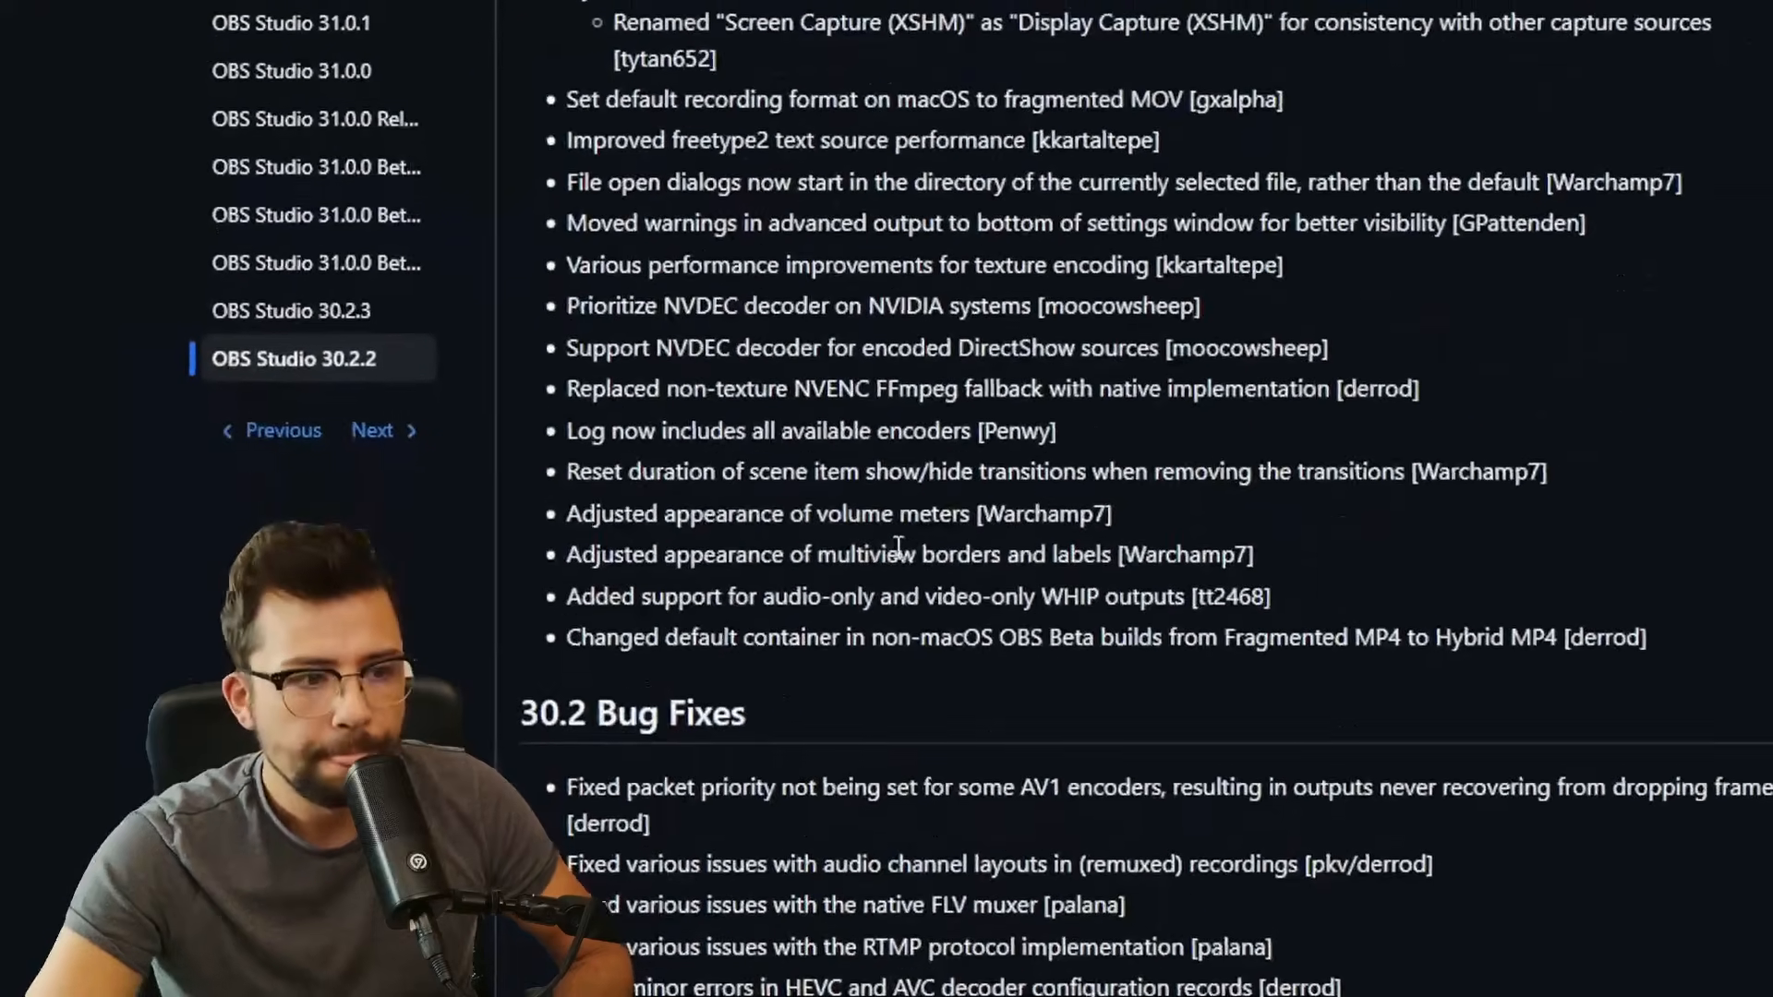
{"action": "scroll", "coordinate": [885, 691], "scroll_direction": "down", "scroll_amount": 5}
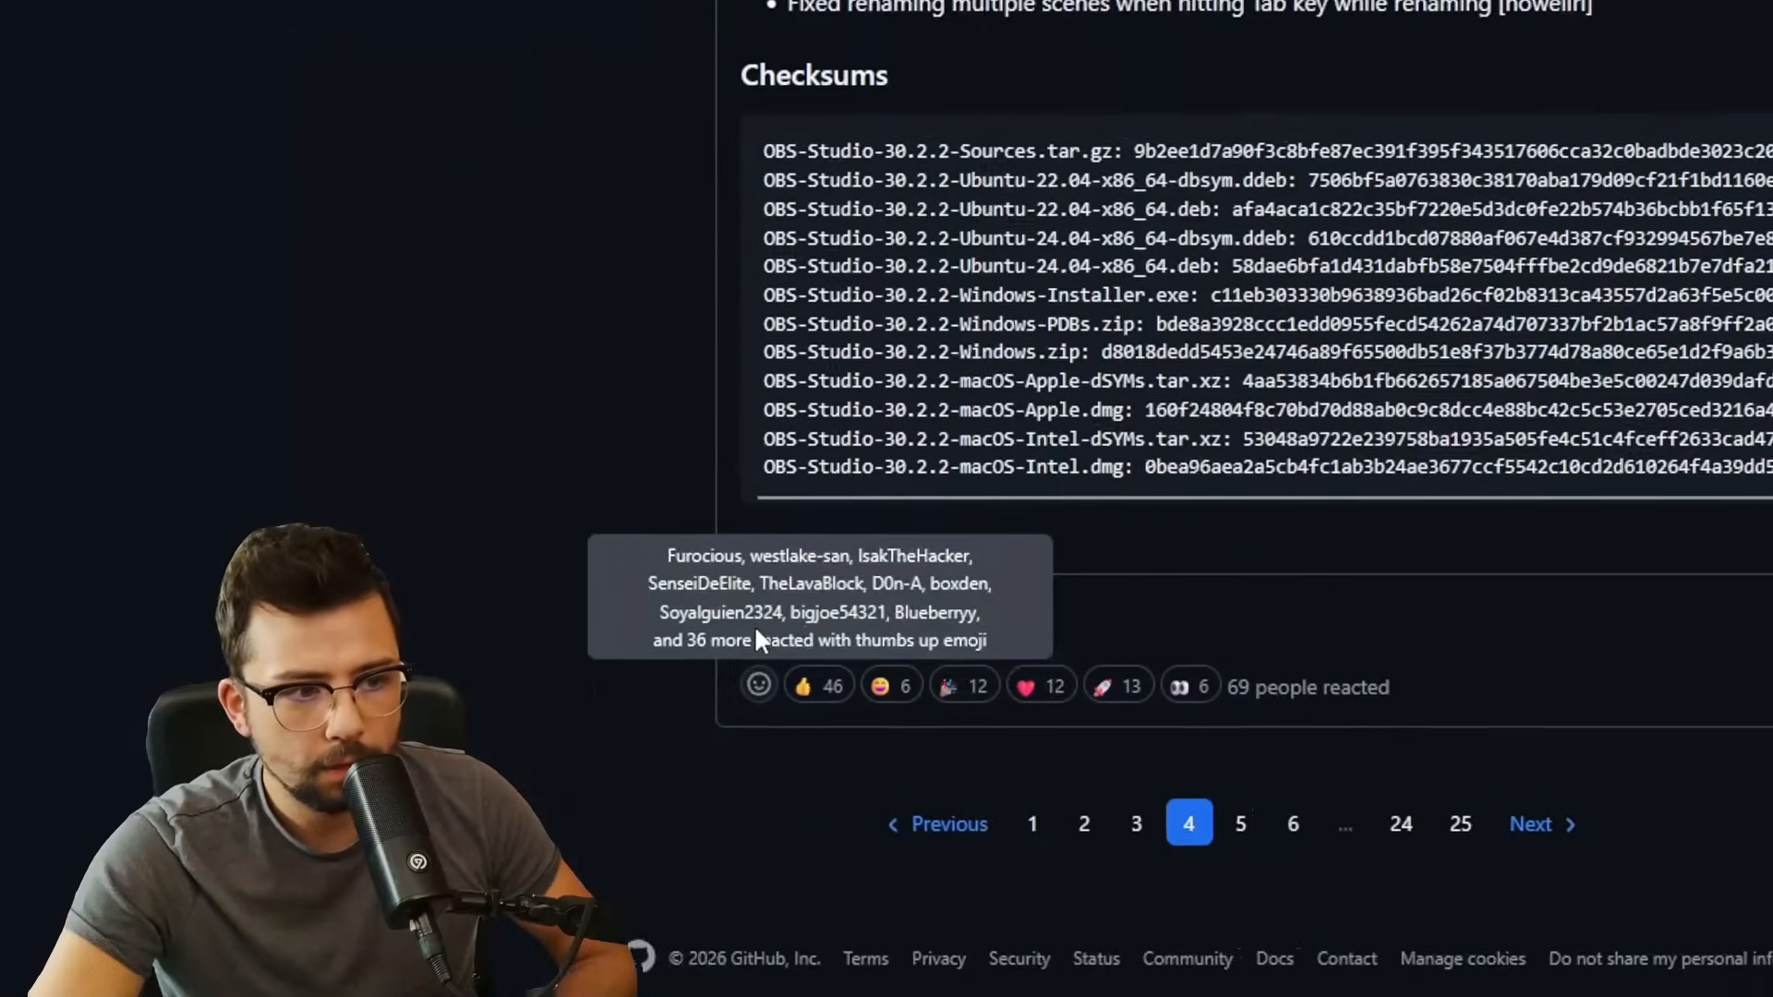
{"action": "left_click", "coordinate": [825, 538]}
{"action": "scroll", "coordinate": [908, 297], "scroll_direction": "down", "scroll_amount": 5}
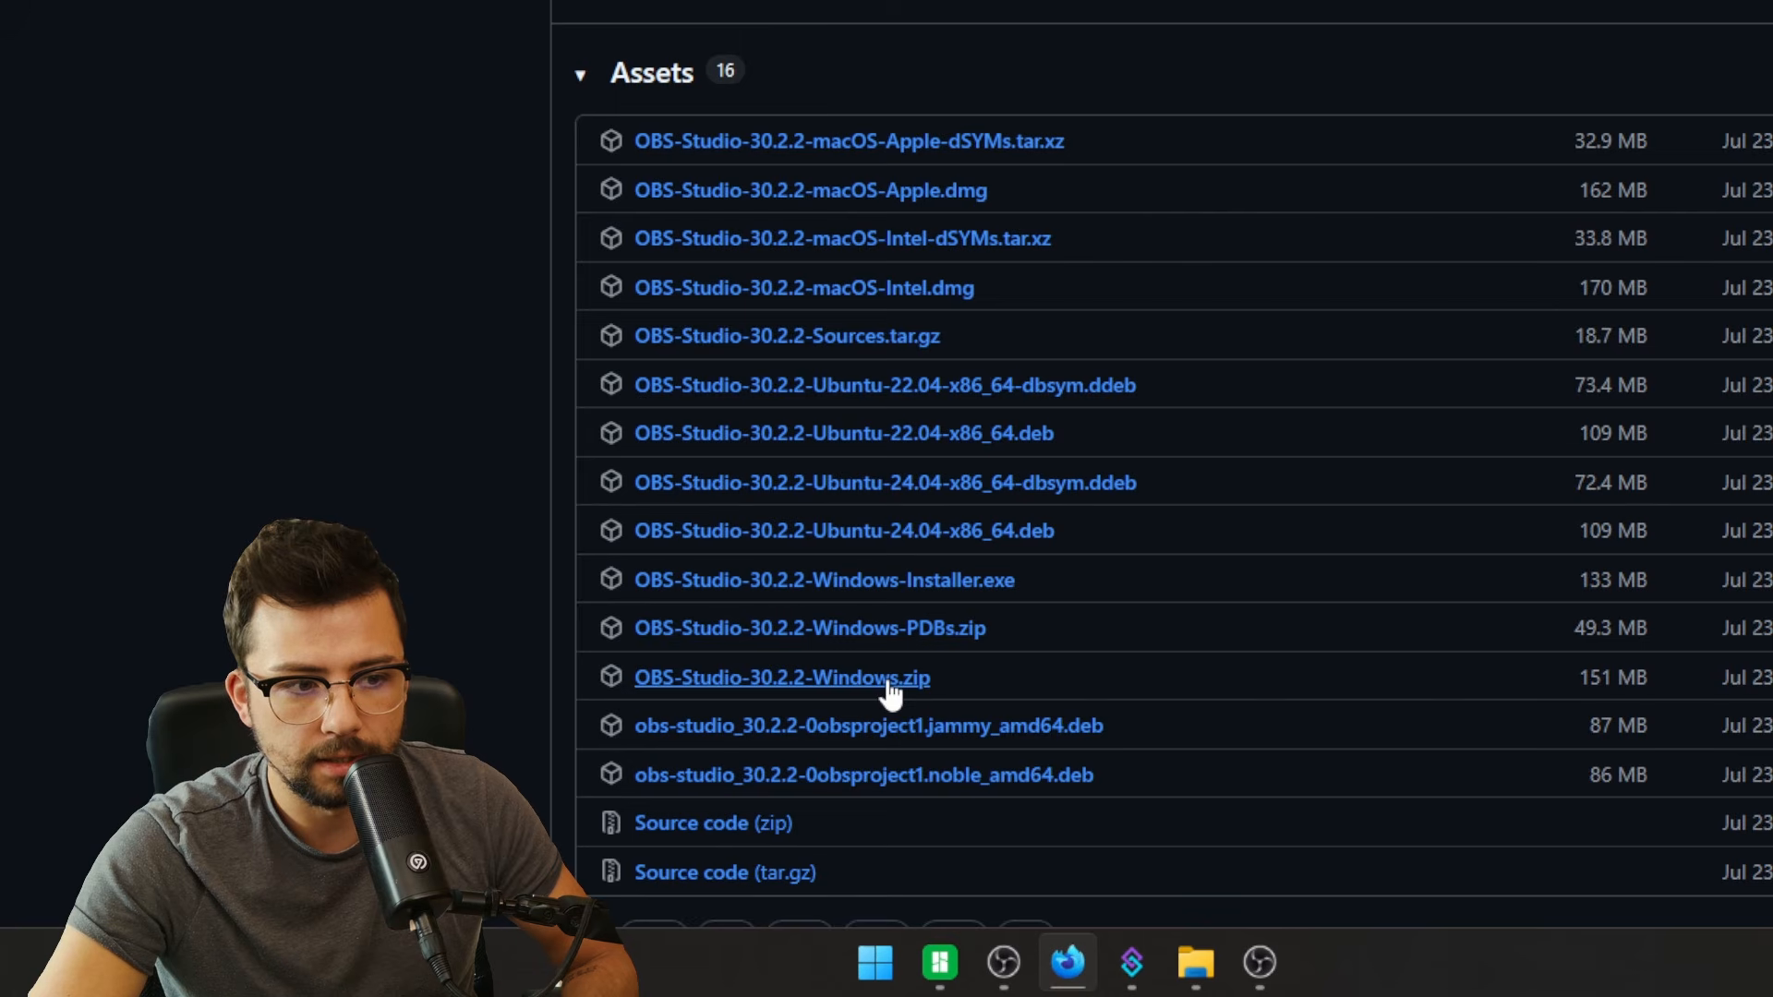
{"action": "left_click", "coordinate": [889, 683]}
- Close OBS Studio and bring File Explorer to the front
{"action": "left_click", "coordinate": [1260, 962]}
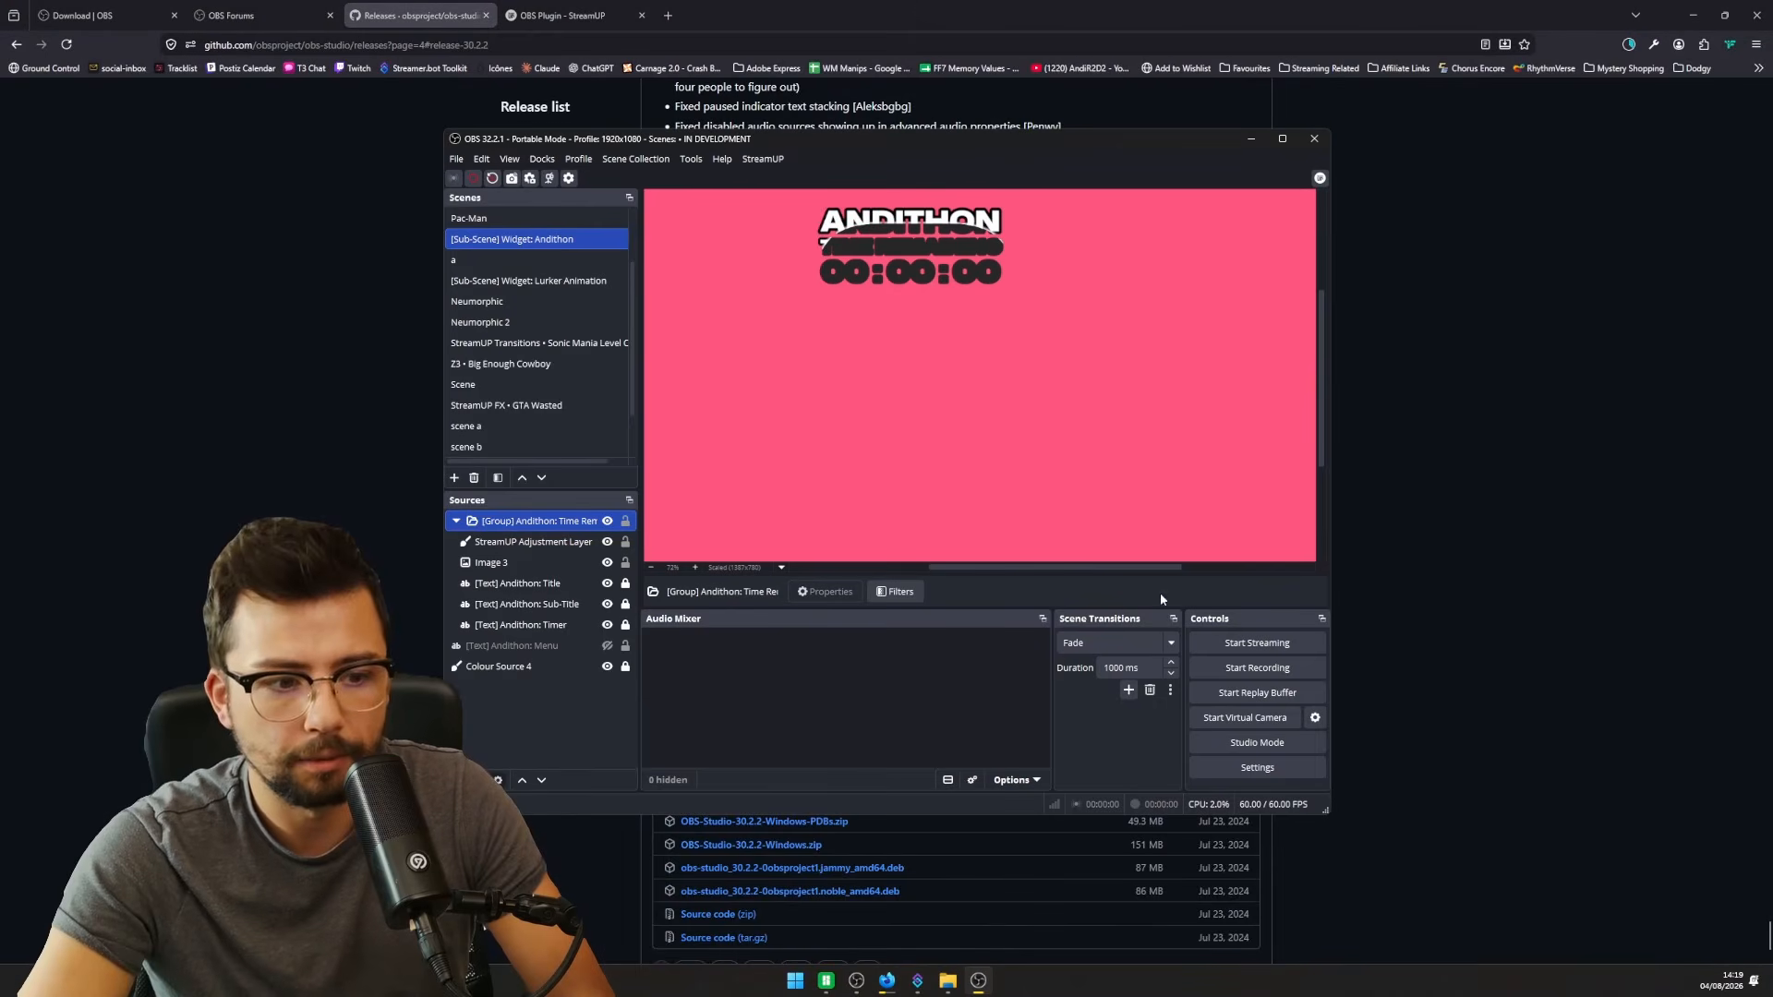
{"action": "left_click", "coordinate": [1310, 143]}
{"action": "left_click", "coordinate": [957, 981]}
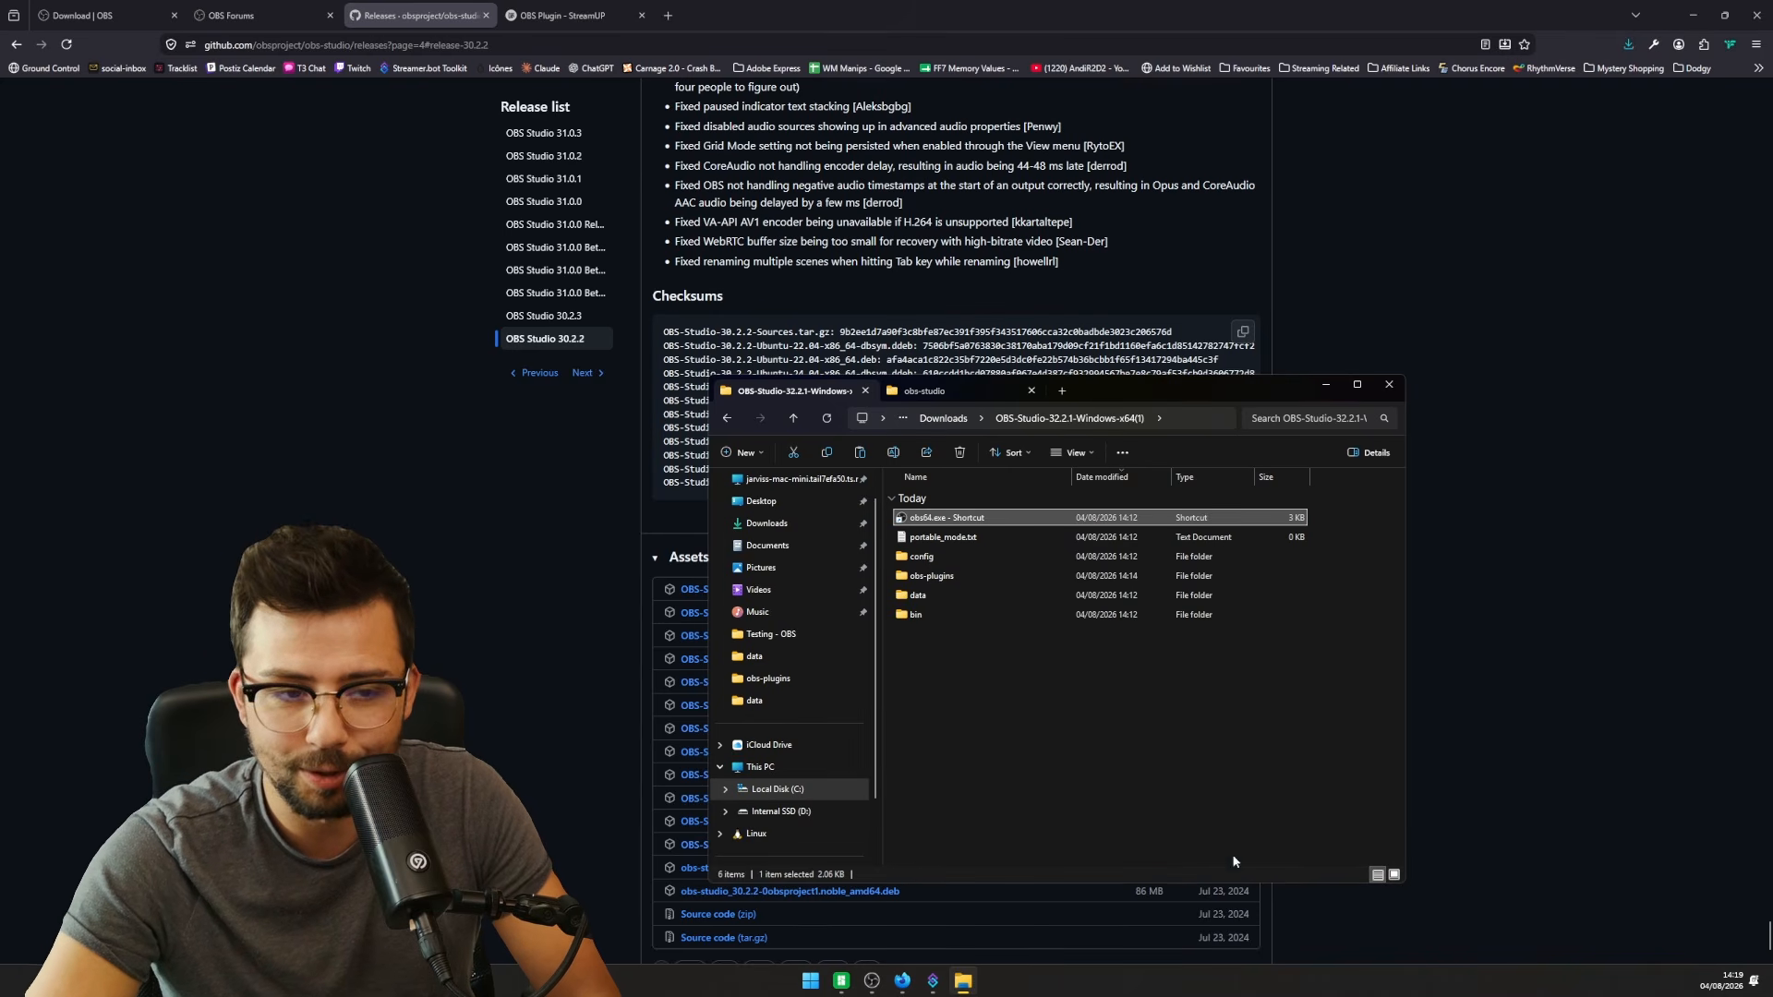
- Open the downloaded 30.2.2 zip and take its bin, data and obs-plugins folders
{"action": "left_click", "coordinate": [1627, 44]}
{"action": "key", "text": "Escape"}
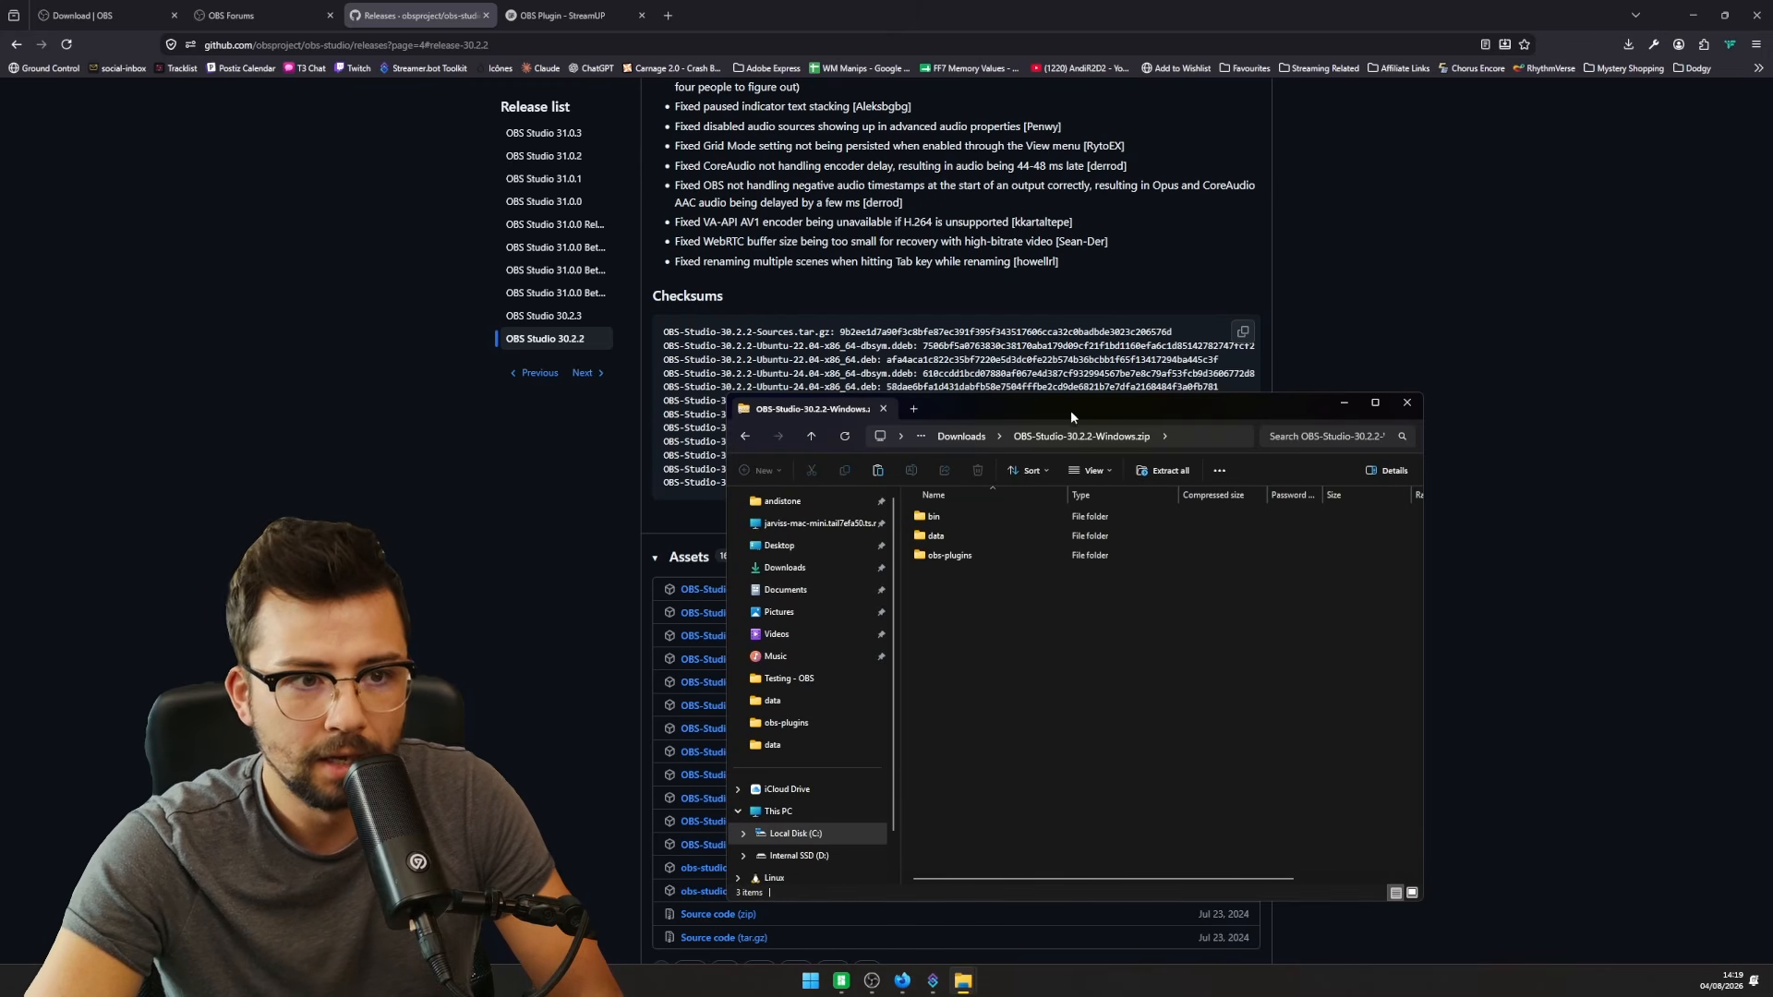
{"action": "key", "text": "ctrl+a"}
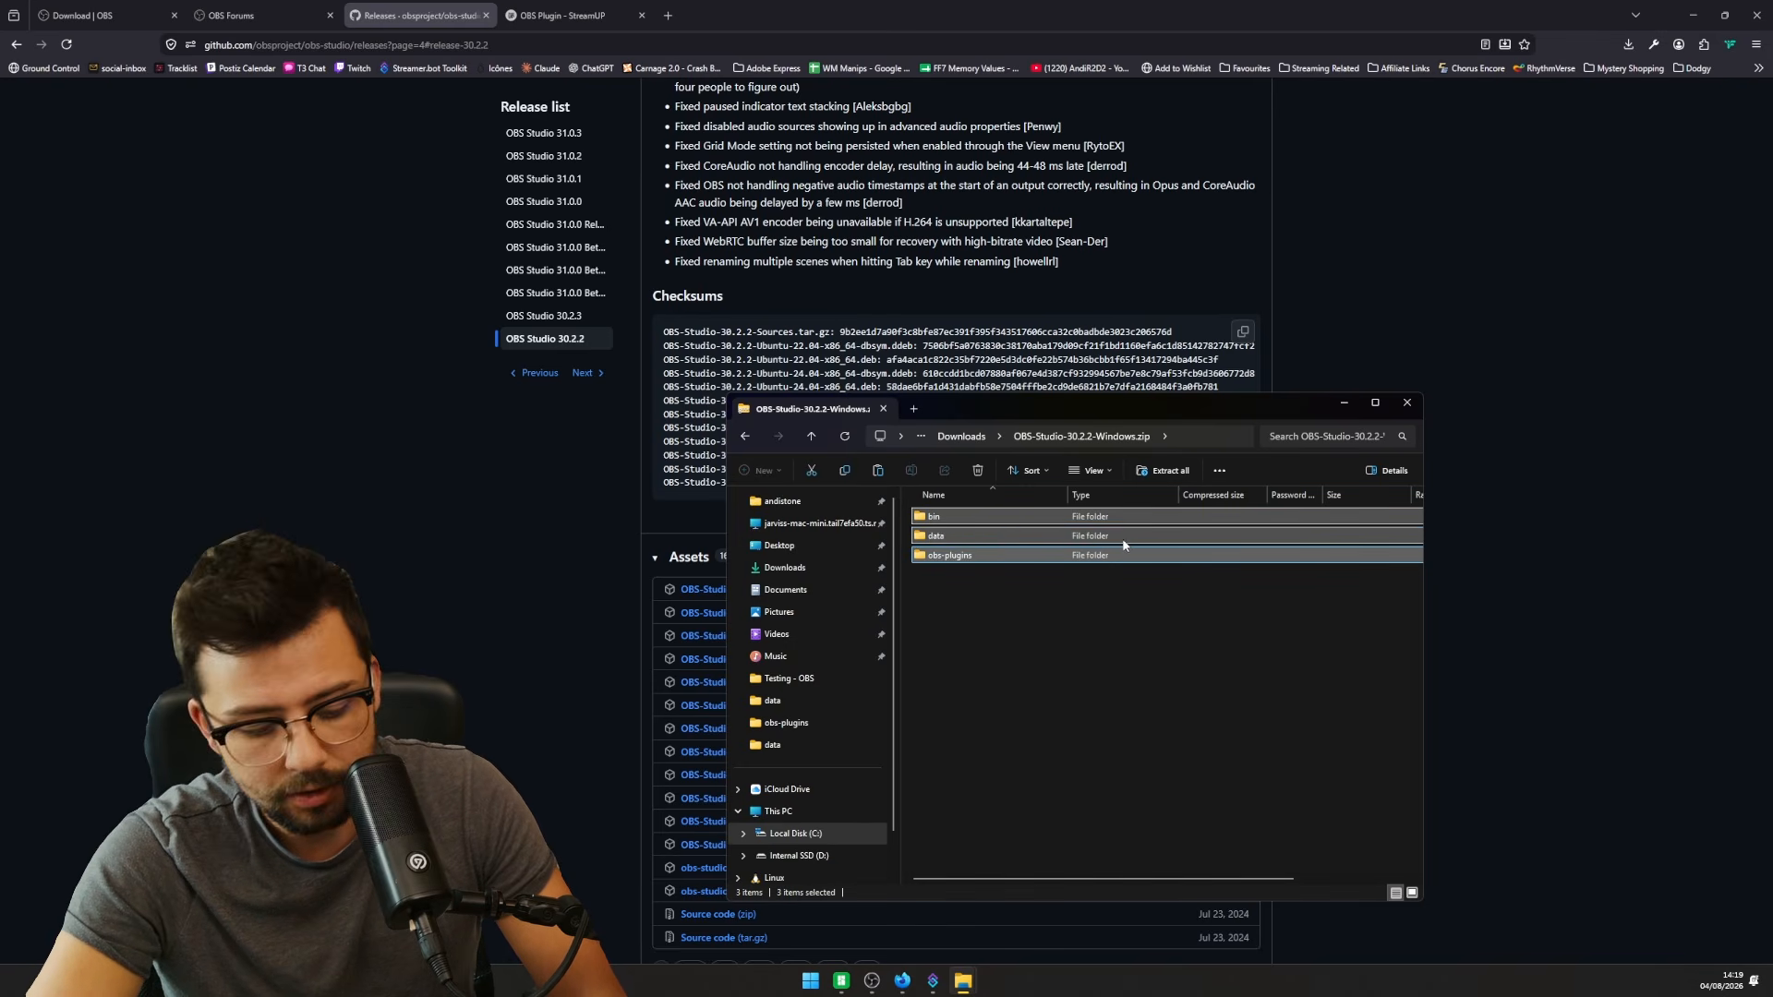
{"action": "left_click", "coordinate": [812, 472]}
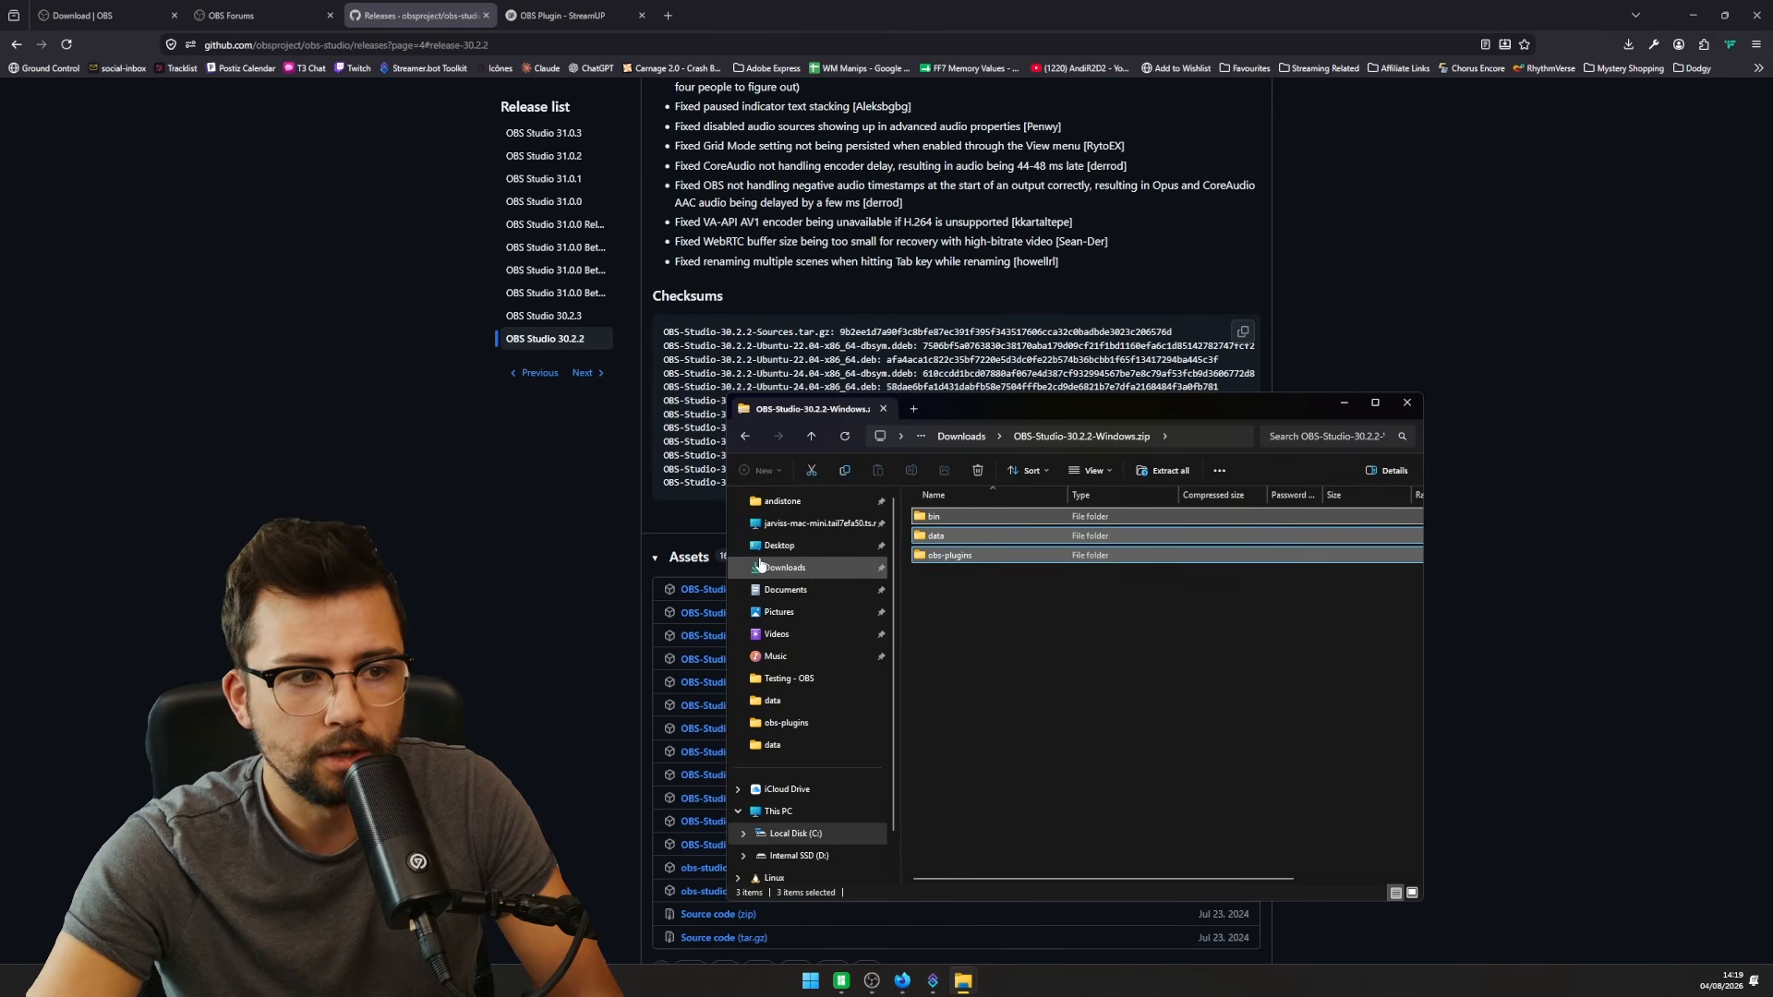
- Paste the files into Downloads\OBS-Studio-32.2.1-Windows-x64(1) and launch OBS from its shortcut
{"action": "left_click", "coordinate": [779, 545]}
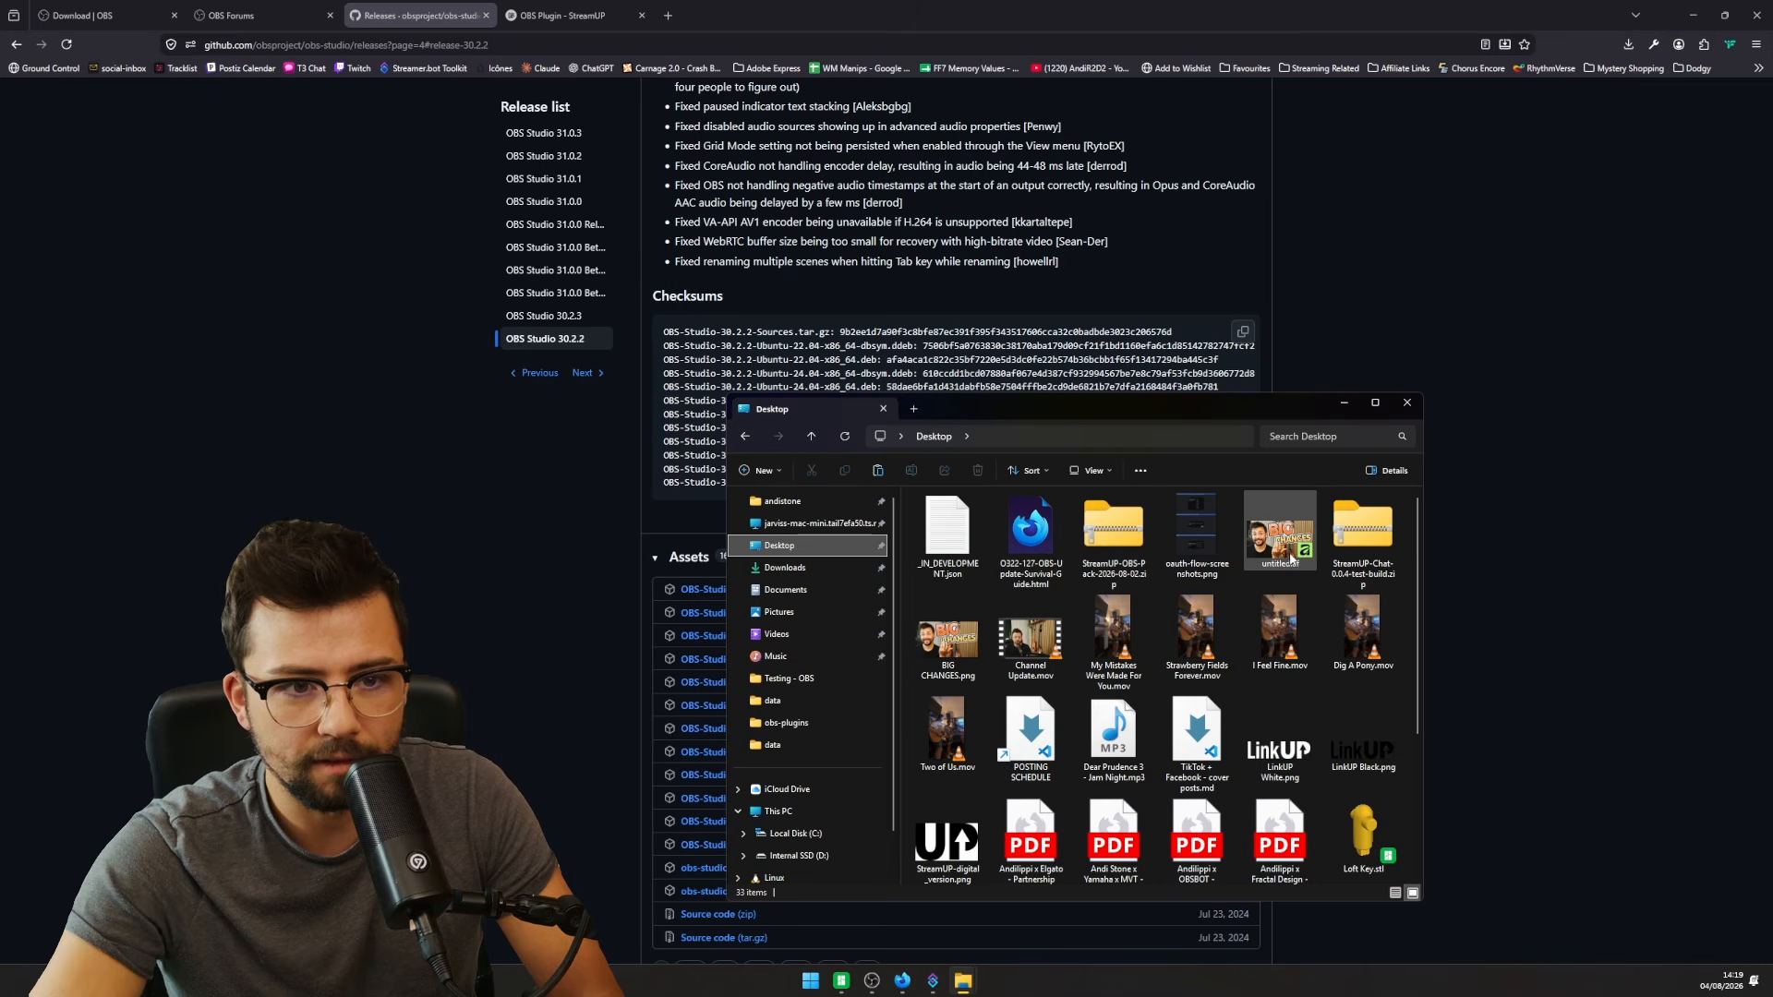
{"action": "scroll", "coordinate": [1126, 604], "scroll_direction": "down", "scroll_amount": 2}
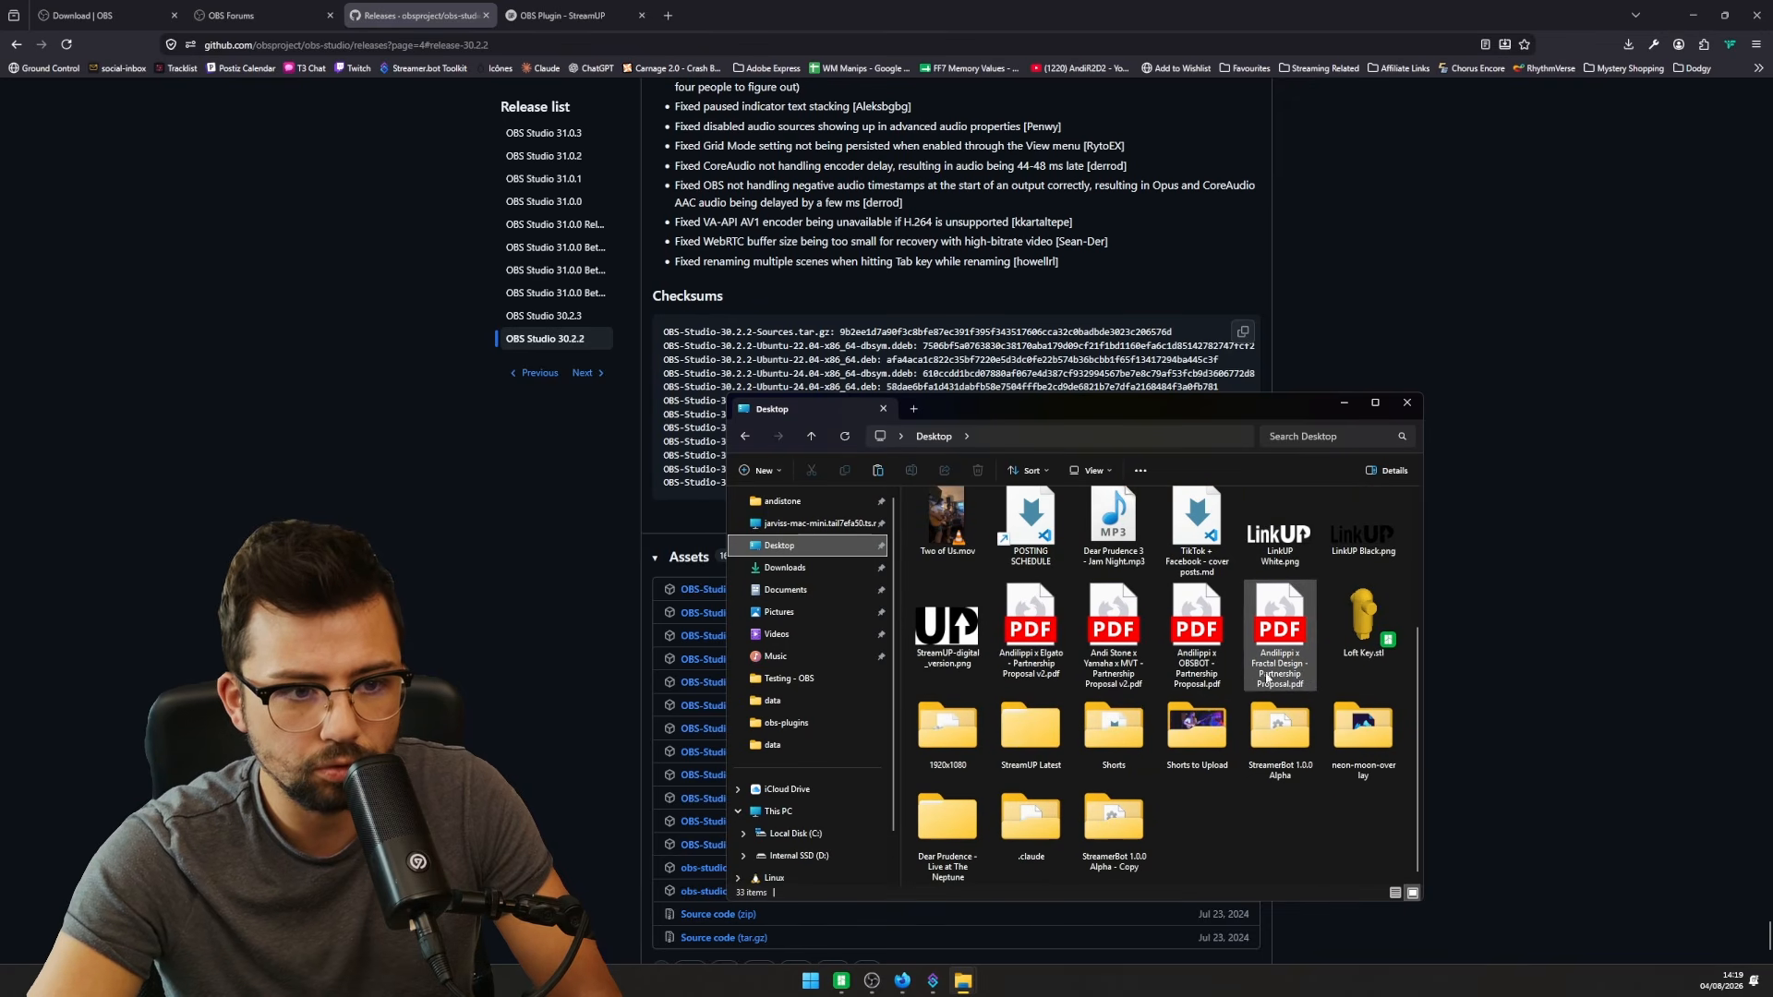
{"action": "scroll", "coordinate": [1271, 722], "scroll_direction": "up", "scroll_amount": 2}
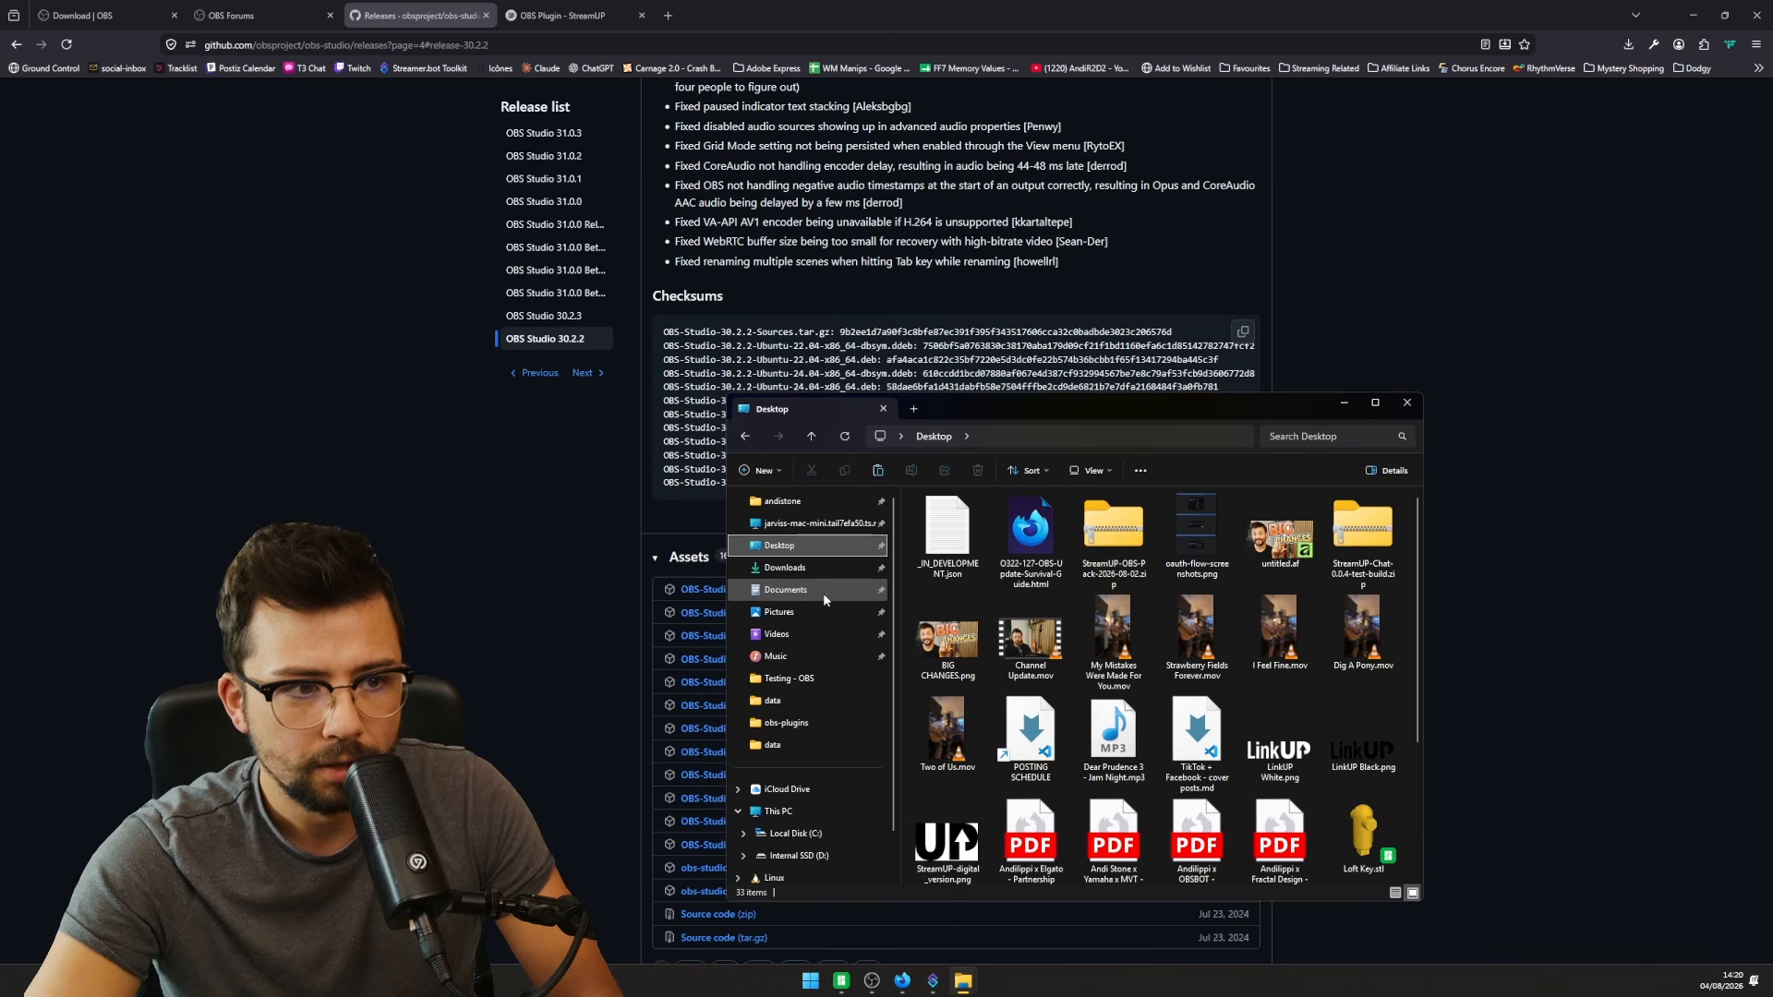
{"action": "left_click", "coordinate": [819, 568]}
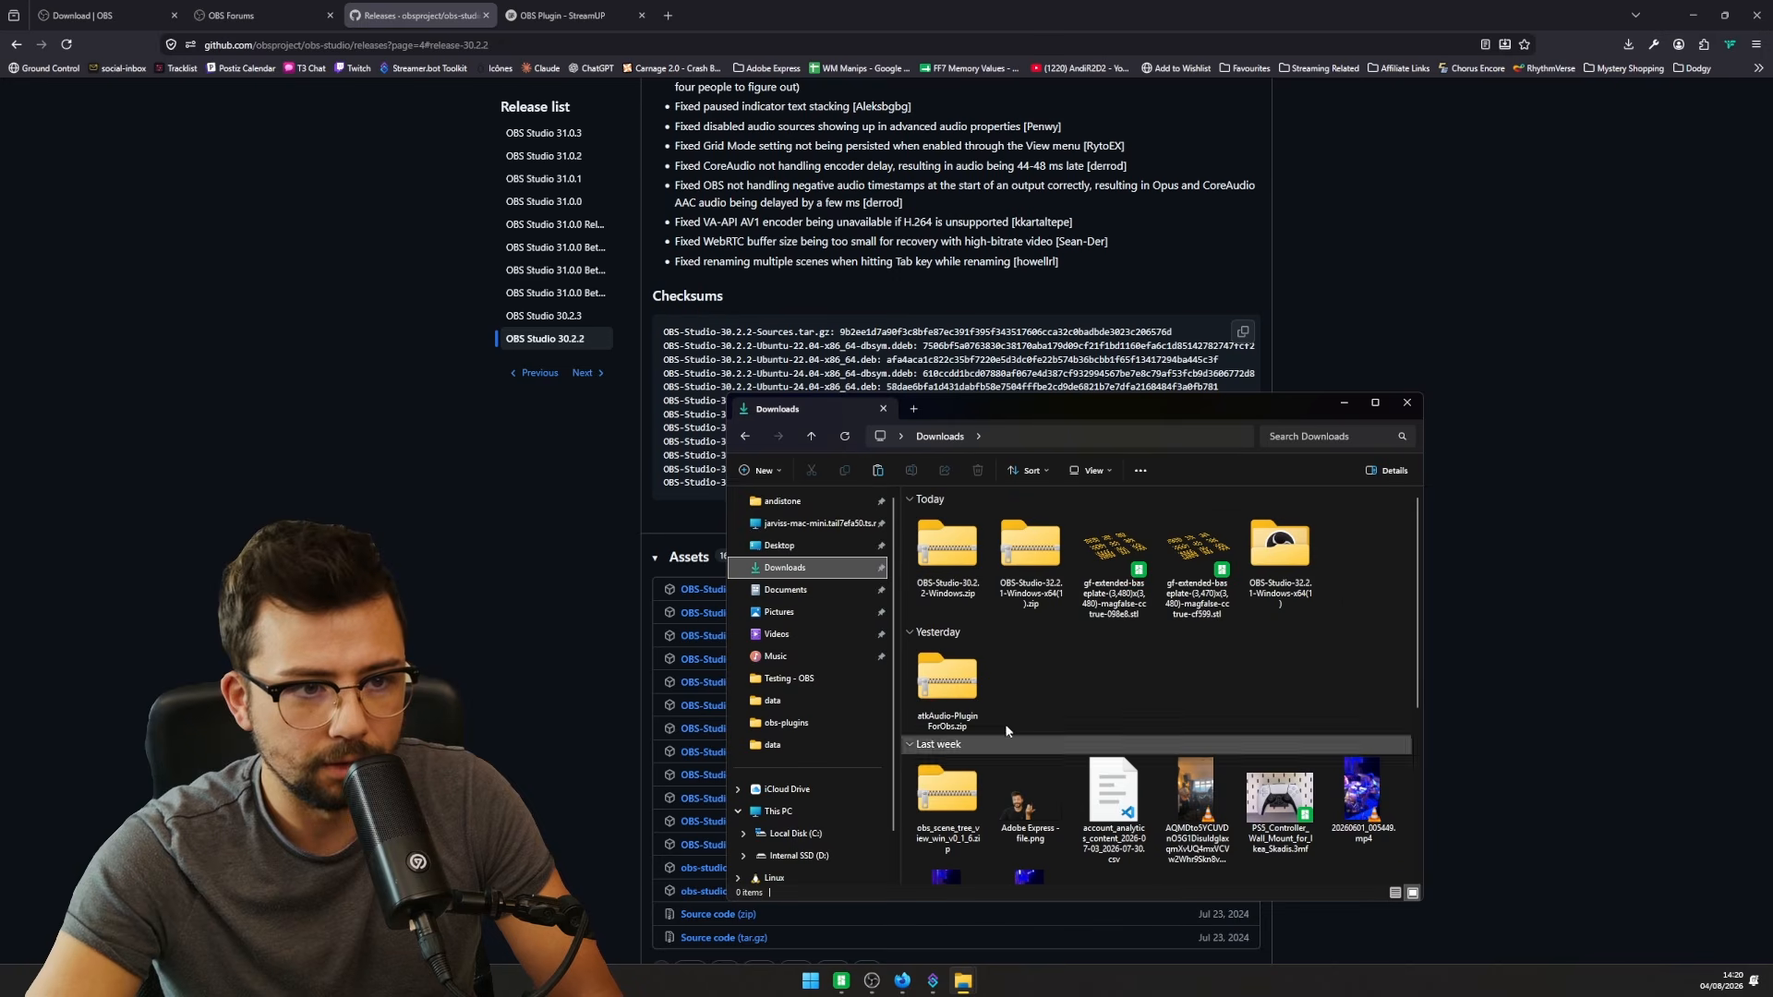
{"action": "double_click", "coordinate": [1279, 540]}
{"action": "key", "text": "ctrl+v"}
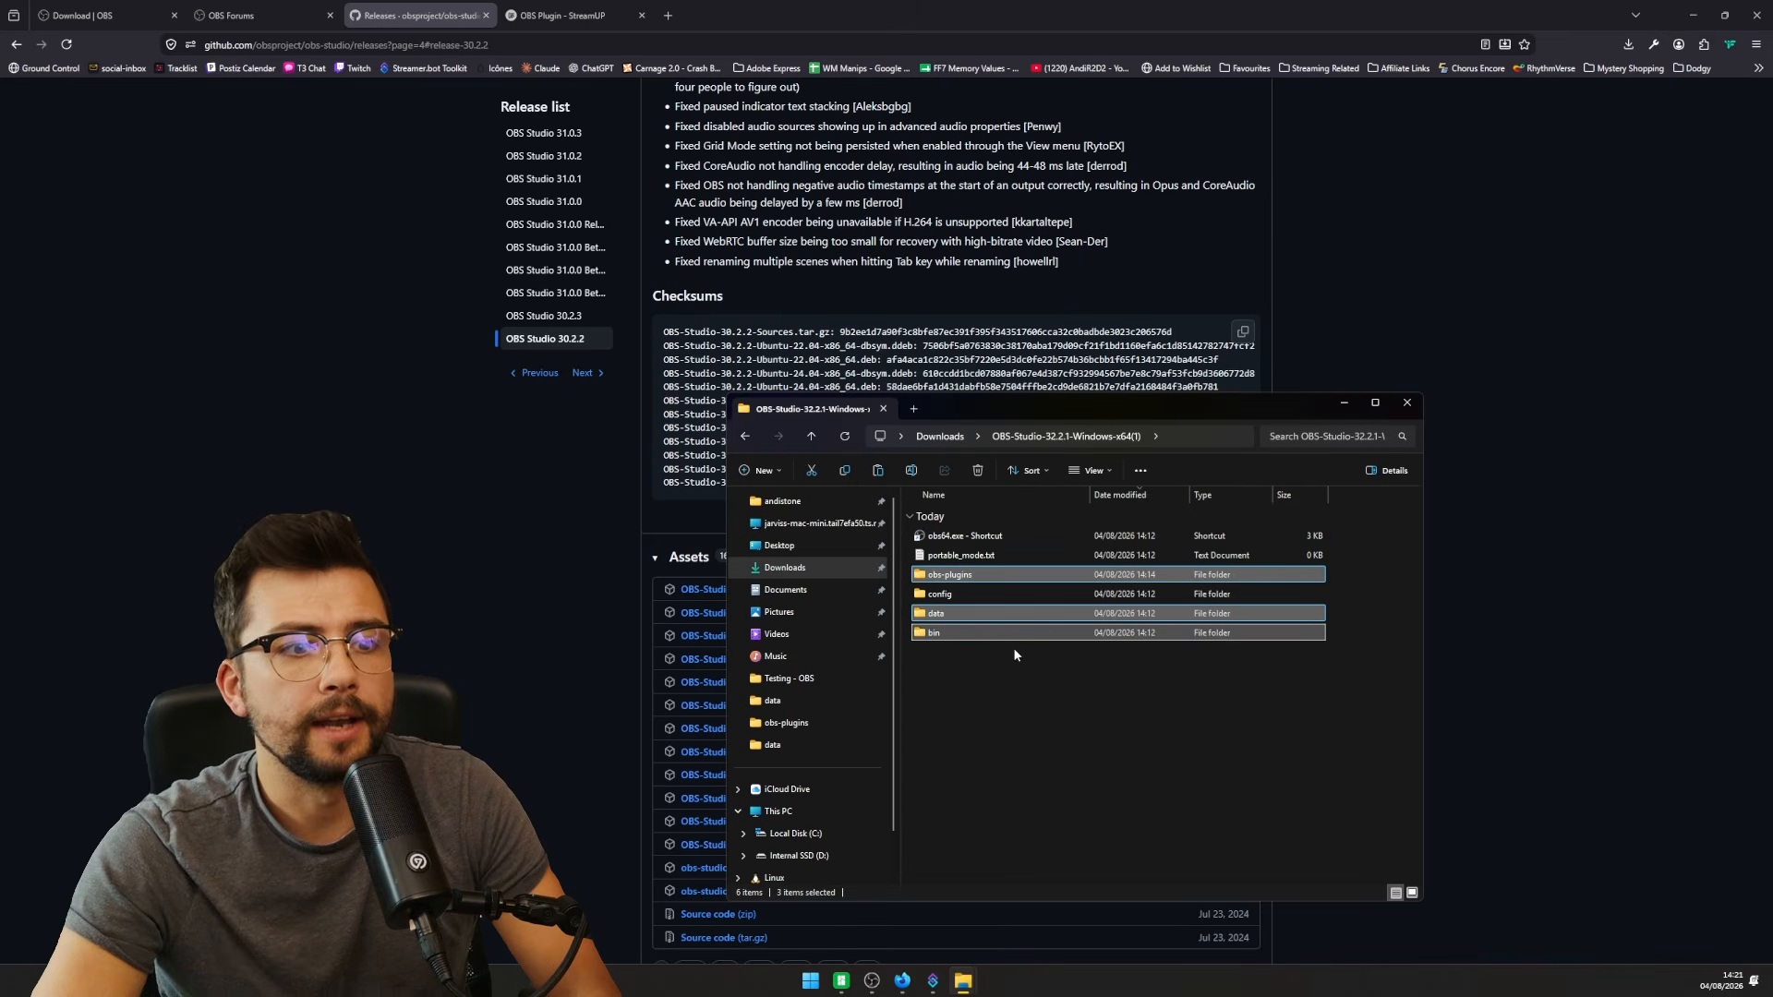
{"action": "double_click", "coordinate": [973, 537]}
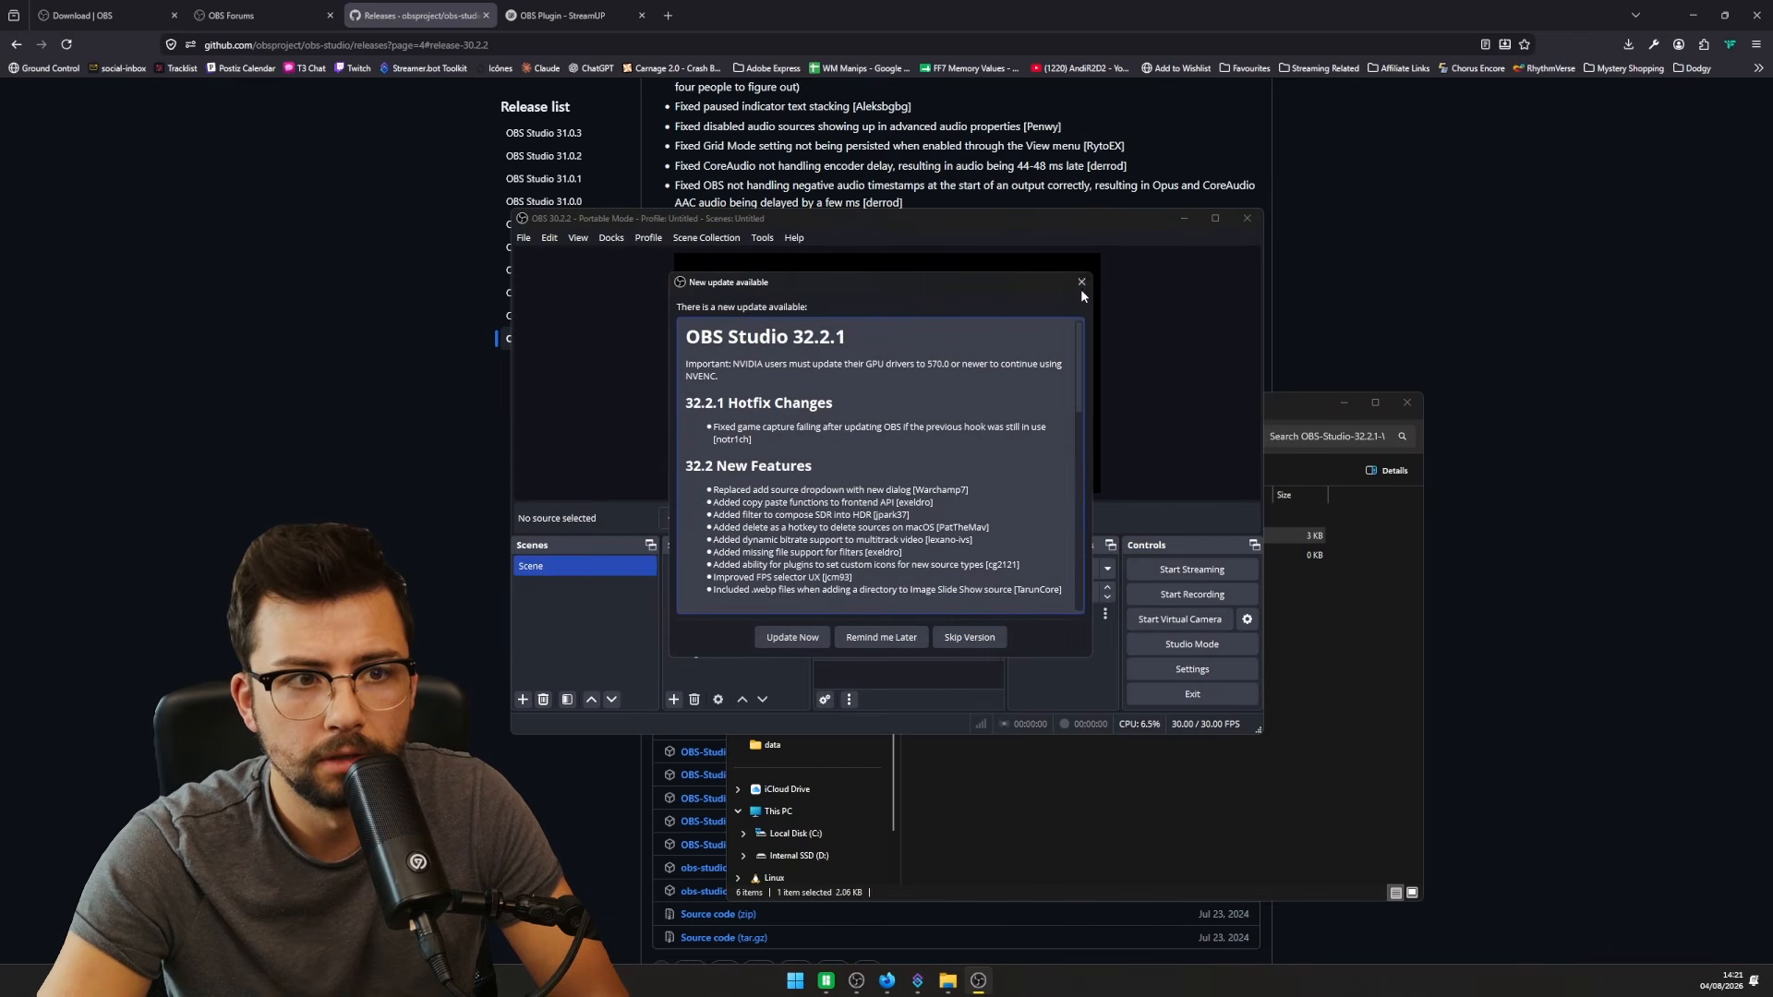
- Dismiss the update notice, load the IN DEVELOPMENT scene collection and cancel the missing-files warning
{"action": "left_click", "coordinate": [1080, 282]}
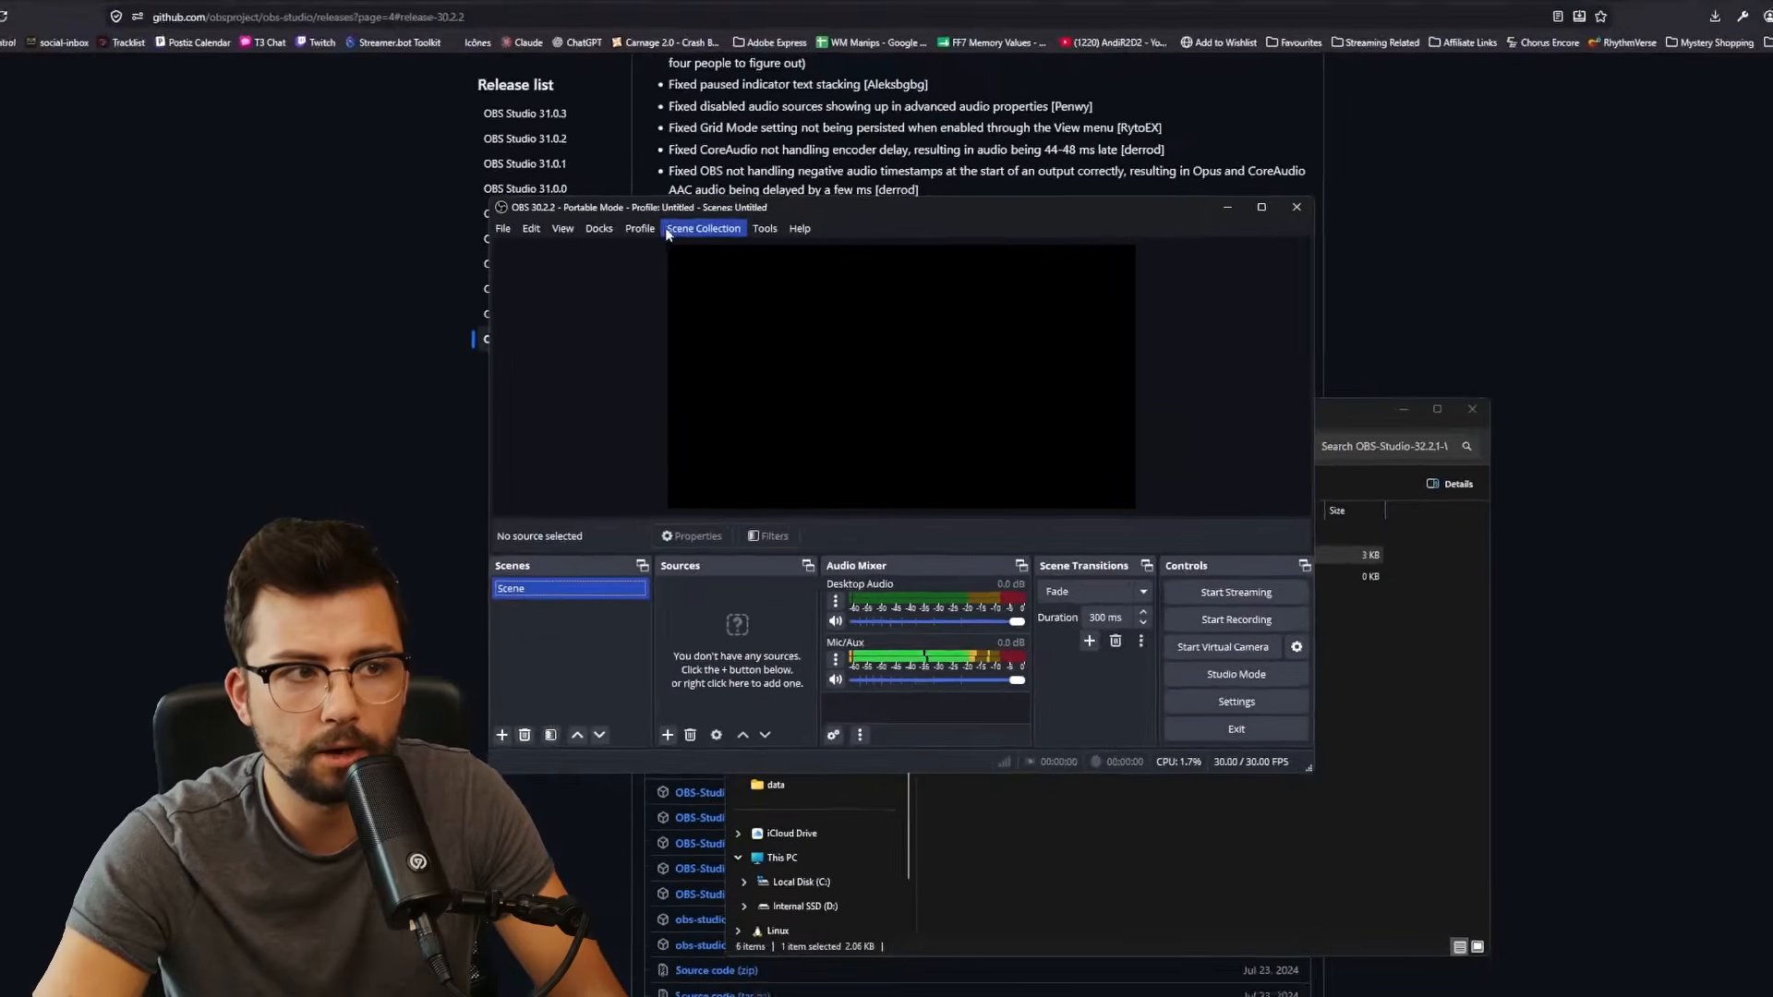
{"action": "left_click", "coordinate": [683, 238]}
{"action": "left_click", "coordinate": [720, 418]}
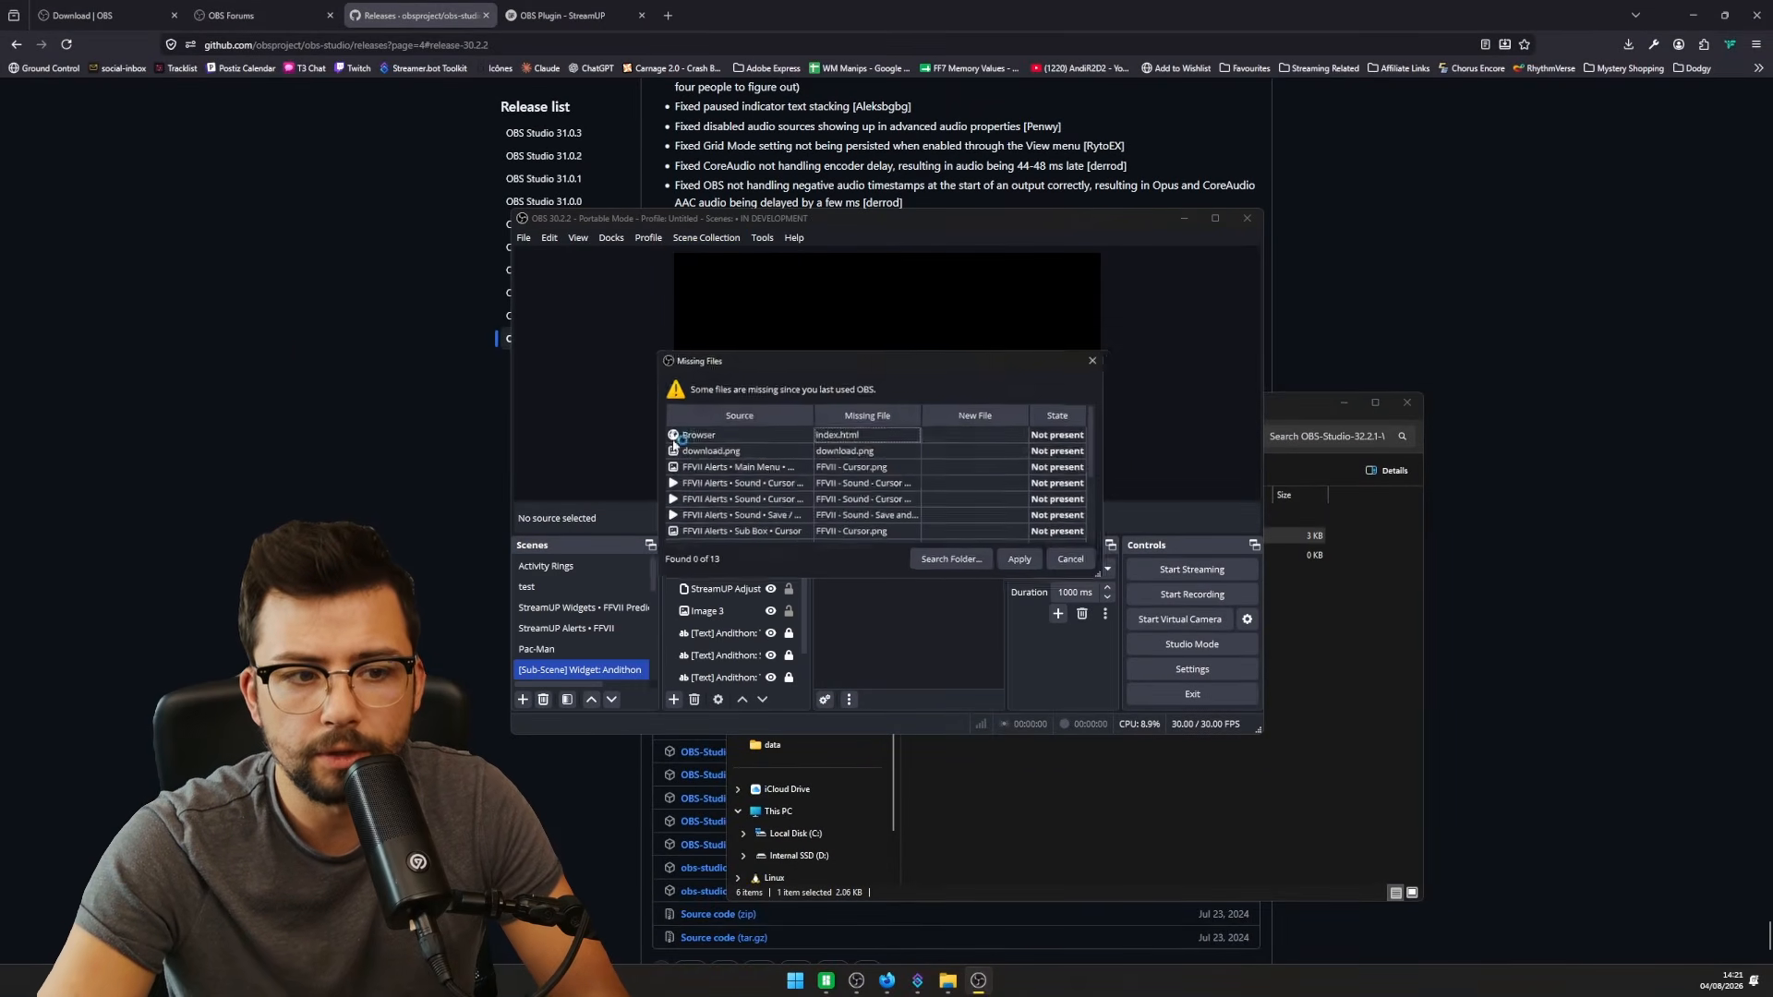
{"action": "left_click", "coordinate": [1082, 563]}
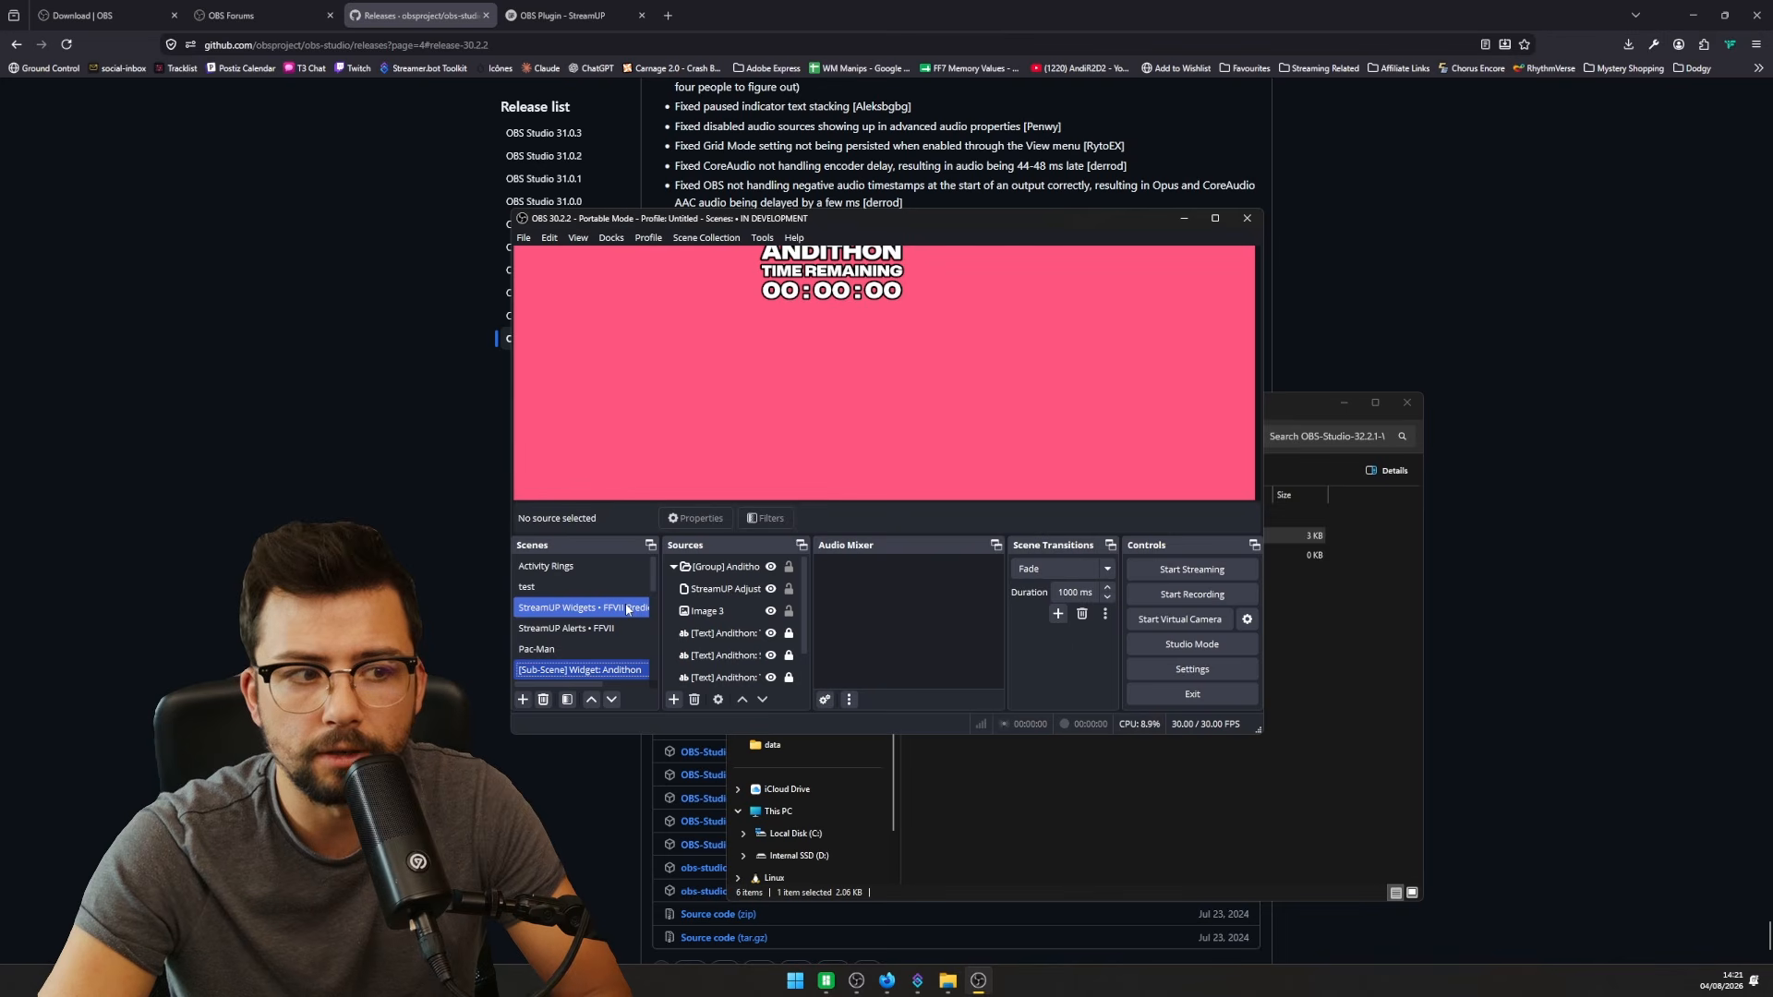
{"action": "scroll", "coordinate": [625, 602], "scroll_direction": "down", "scroll_amount": 5}
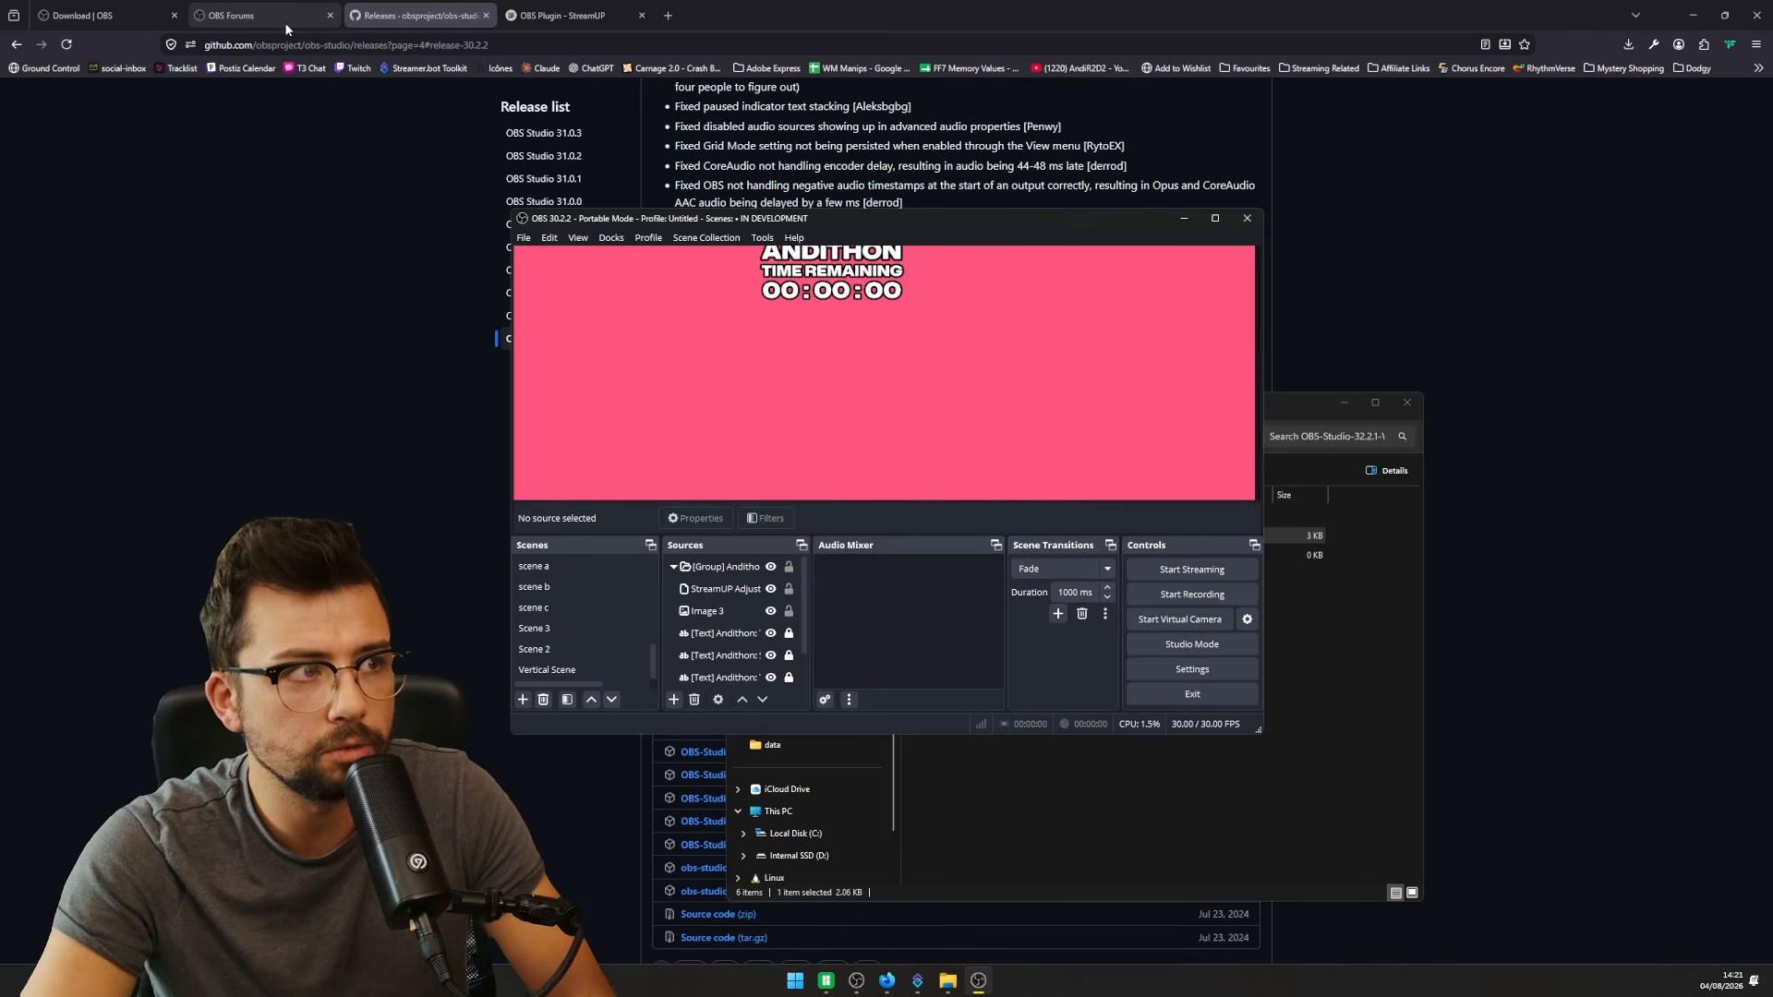
- Search the web for 'obs plugin' and open the OBS Studio Plugins forum page
{"action": "left_click", "coordinate": [267, 7]}
{"action": "left_click", "coordinate": [379, 42]}
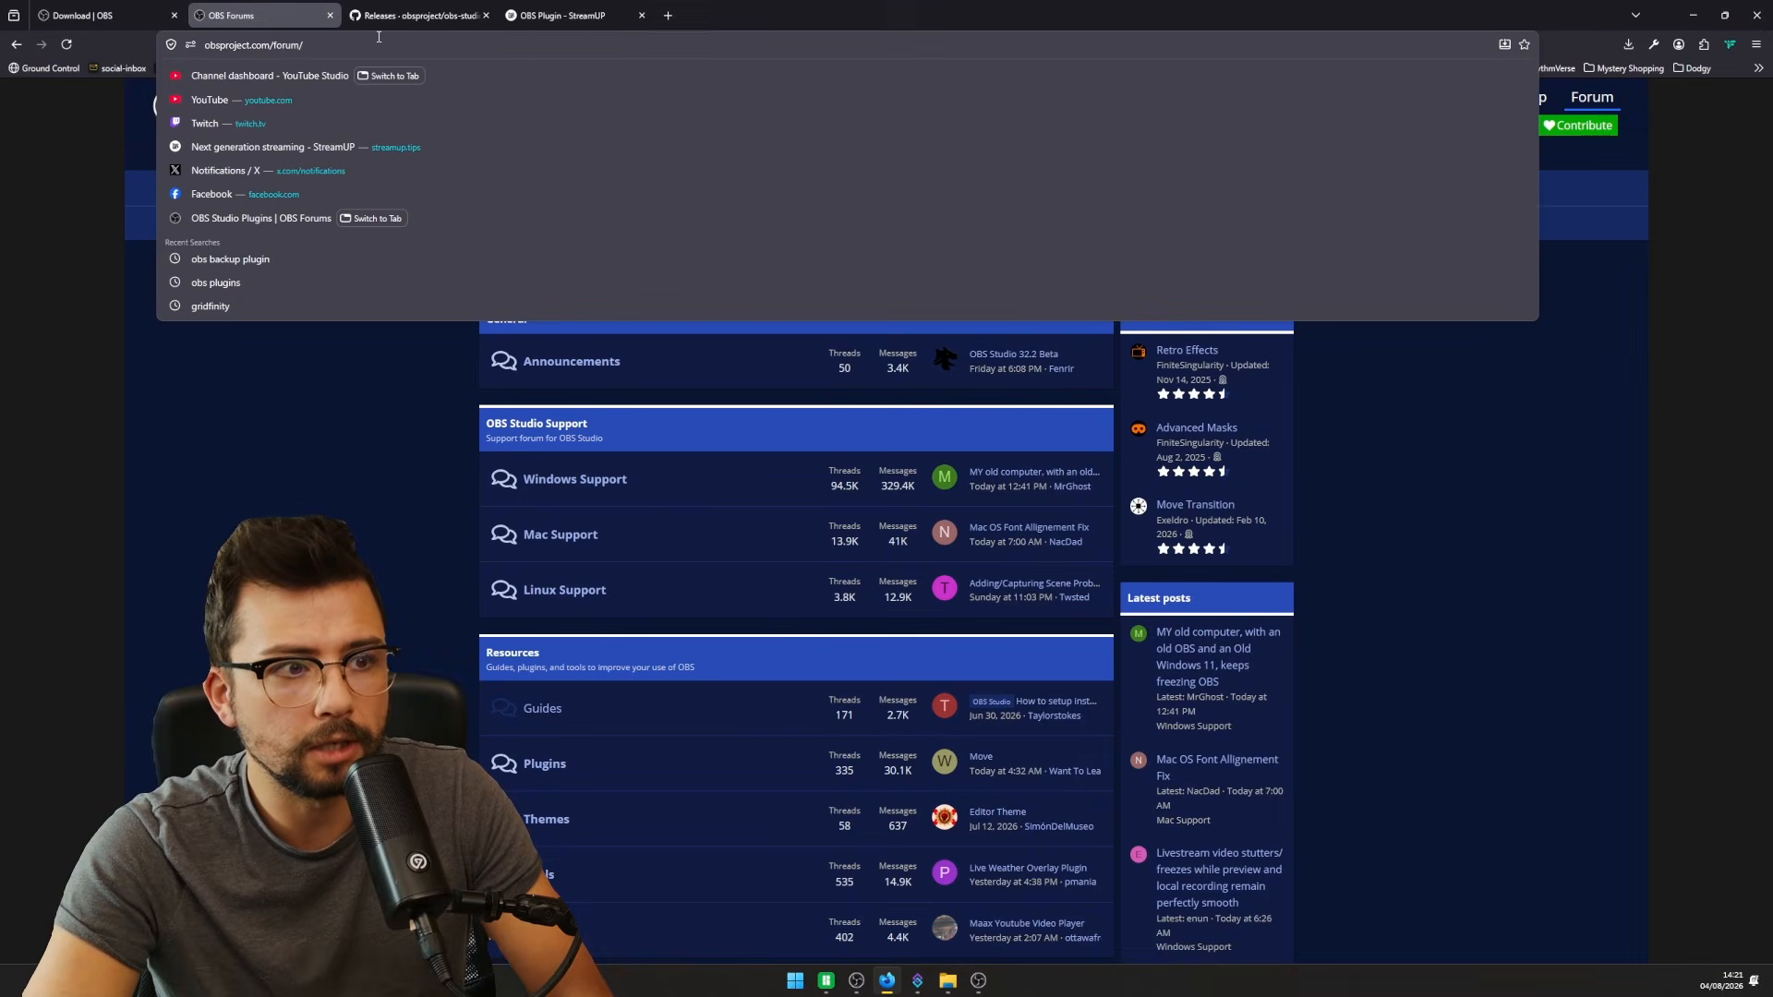
{"action": "type", "text": "obs plugin"}
{"action": "key", "text": "Return"}
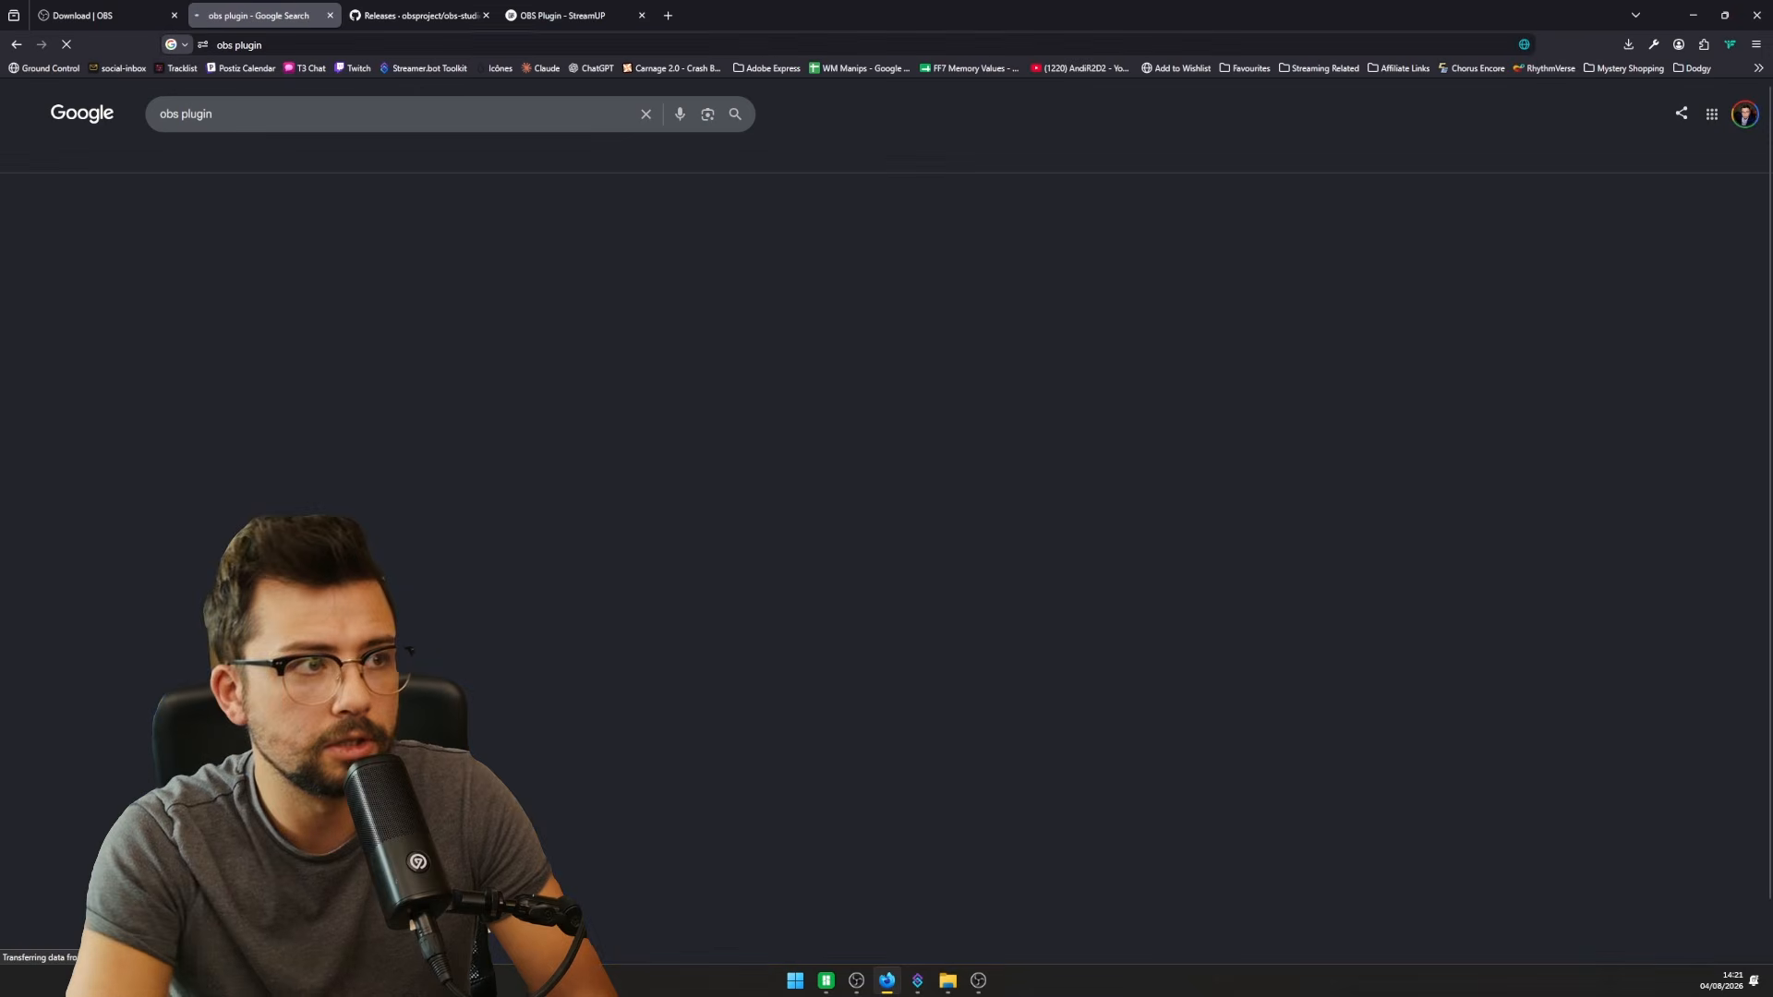
{"action": "left_click", "coordinate": [306, 235]}
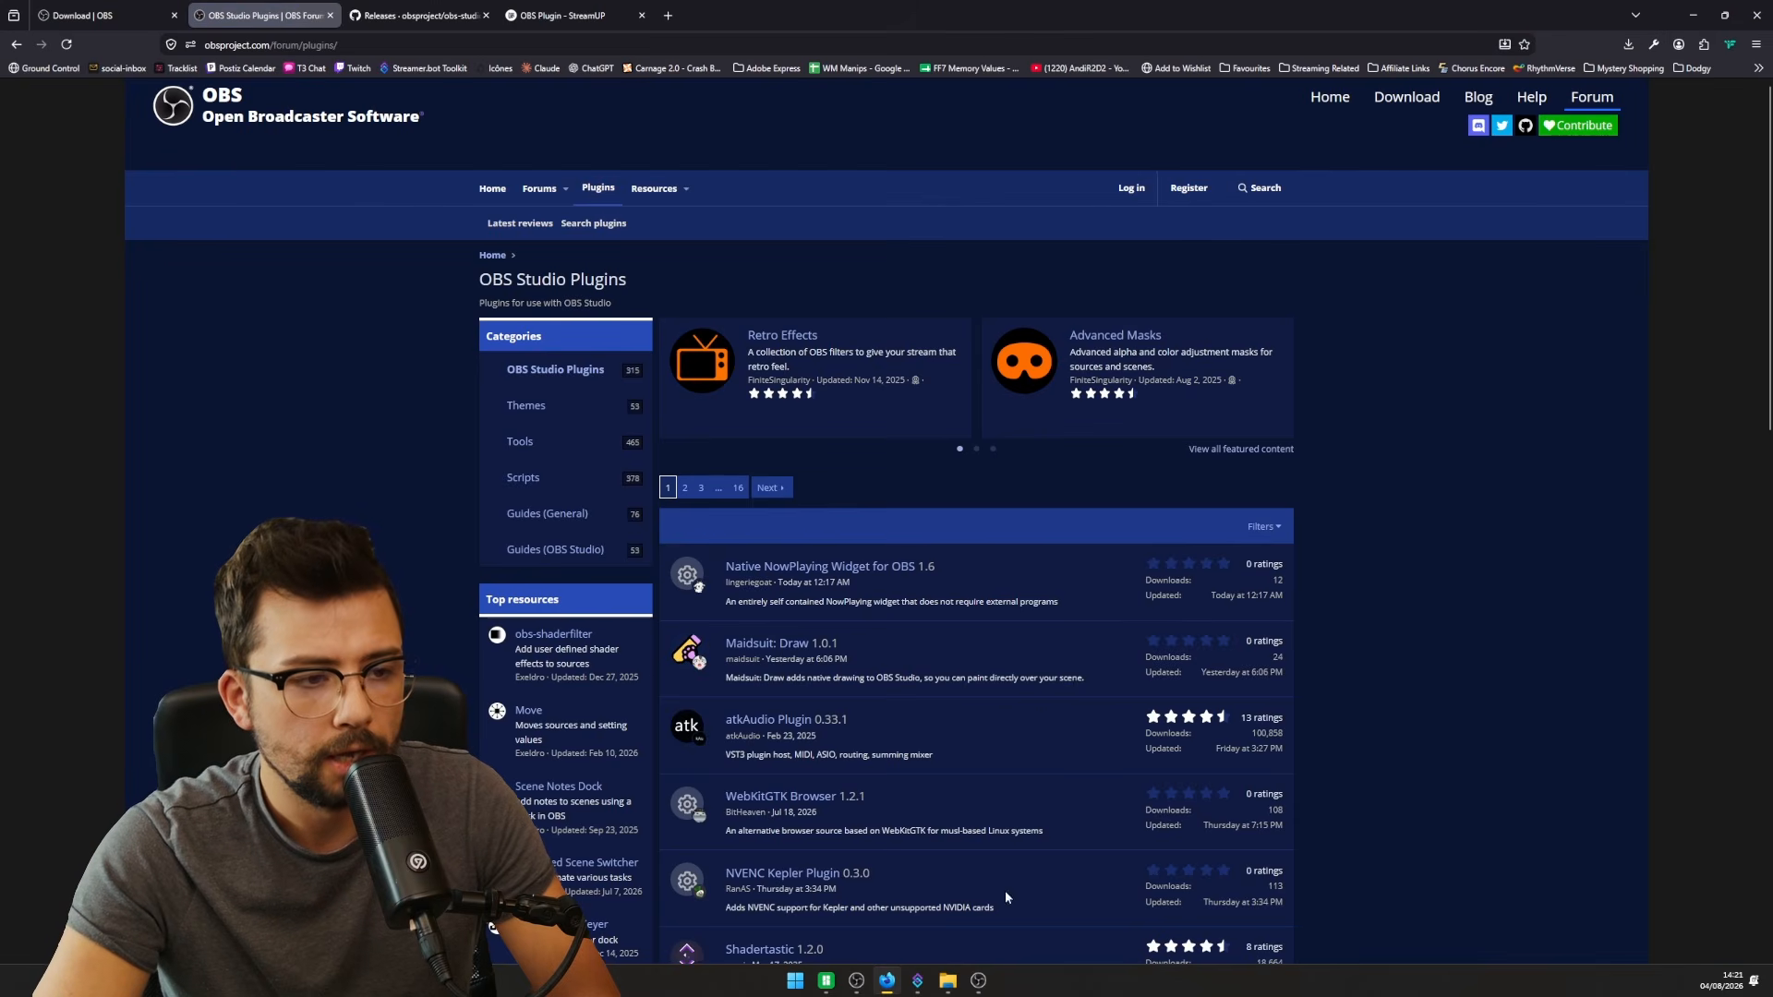
- Download the oldest Advanced Scene Switcher release from its version history
{"action": "scroll", "coordinate": [822, 717], "scroll_direction": "down", "scroll_amount": 7}
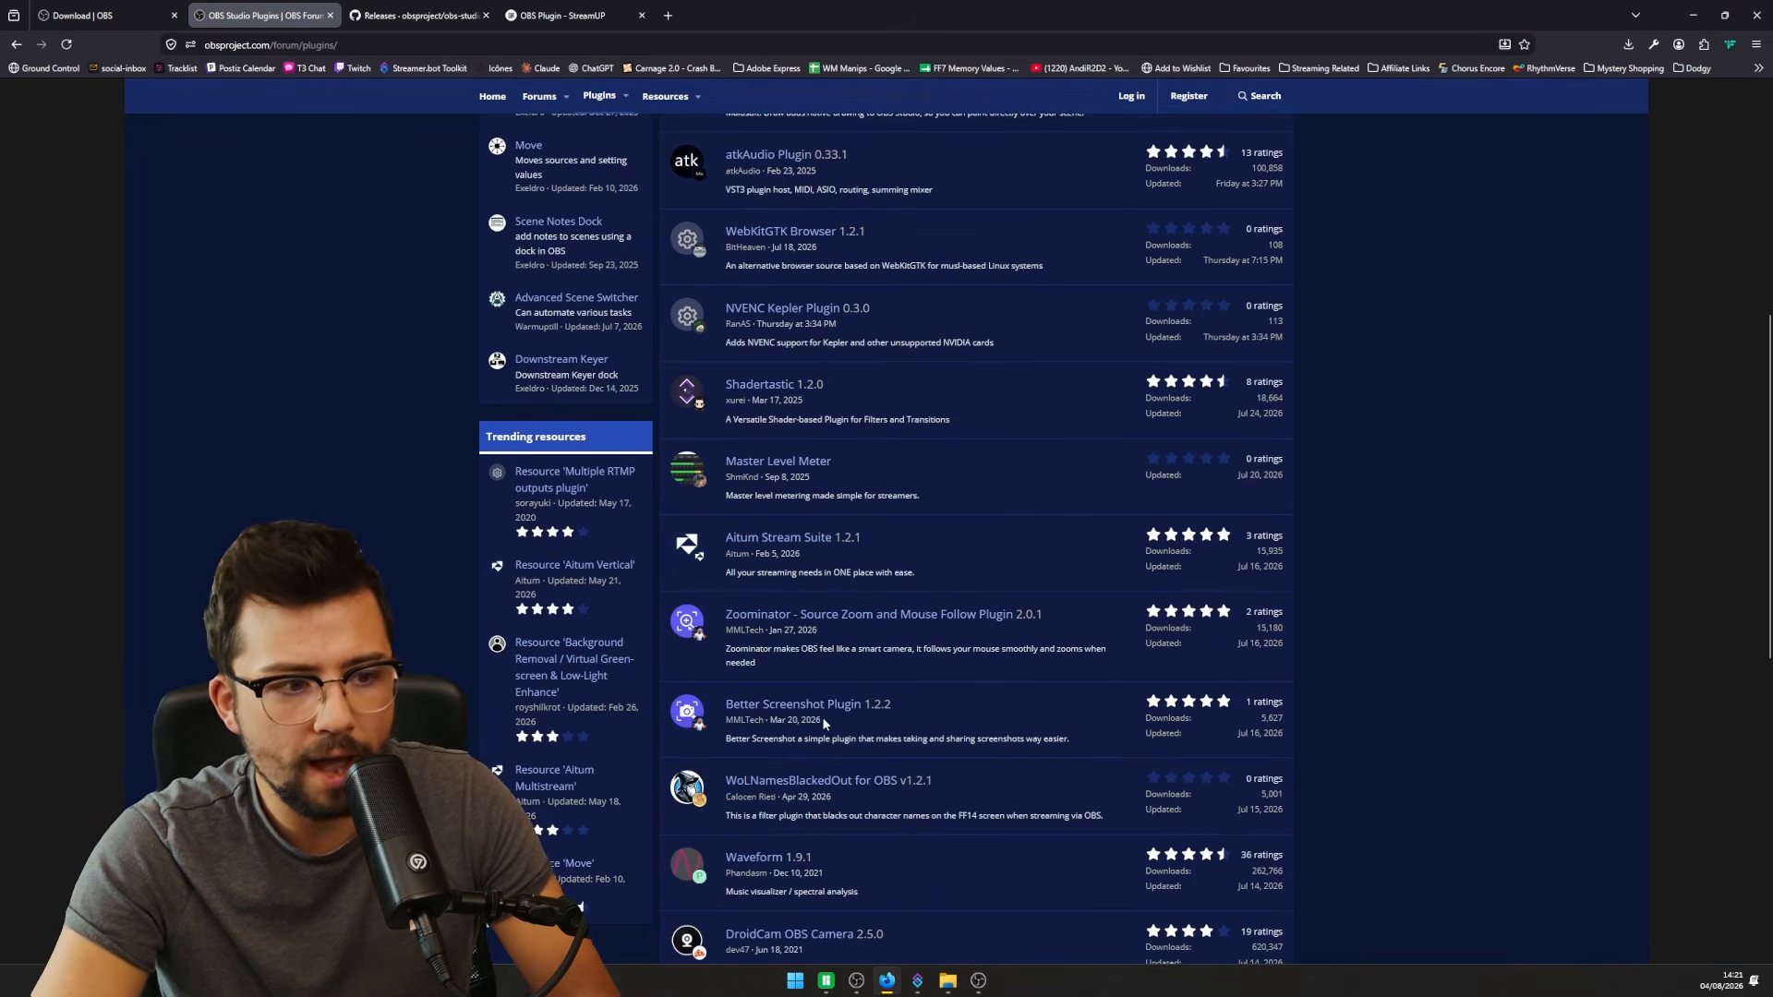
{"action": "scroll", "coordinate": [818, 702], "scroll_direction": "down", "scroll_amount": 5}
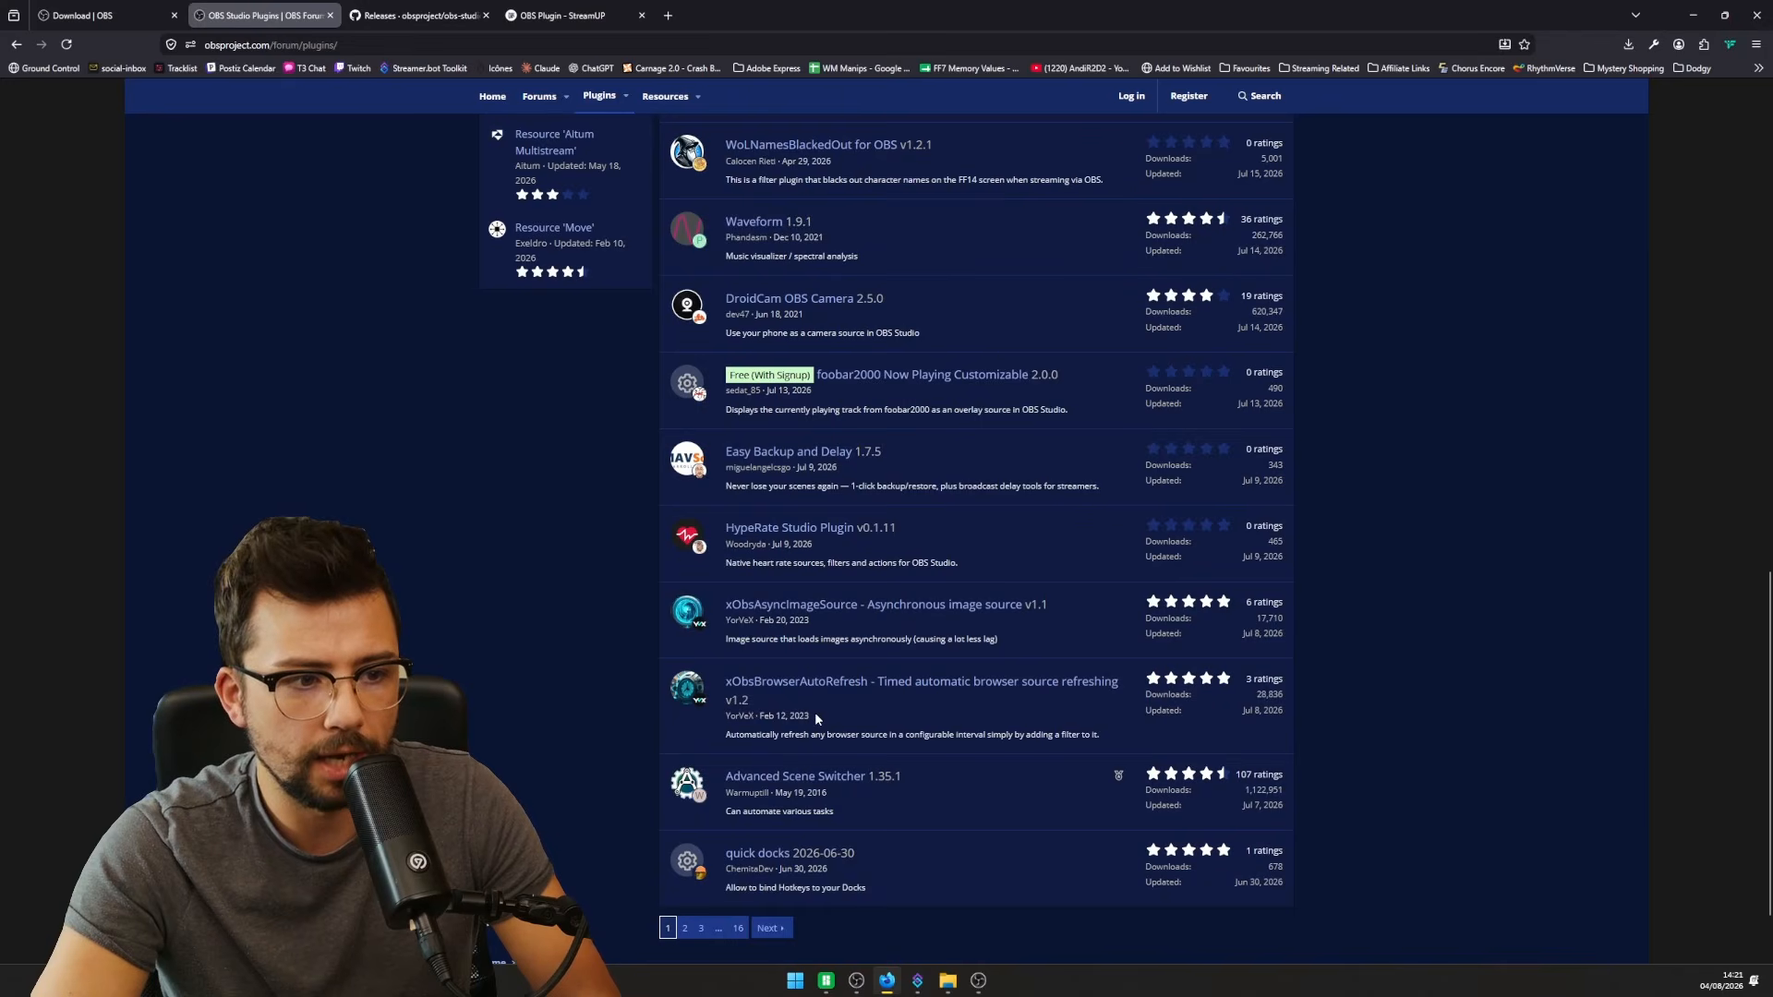
{"action": "left_click", "coordinate": [818, 778]}
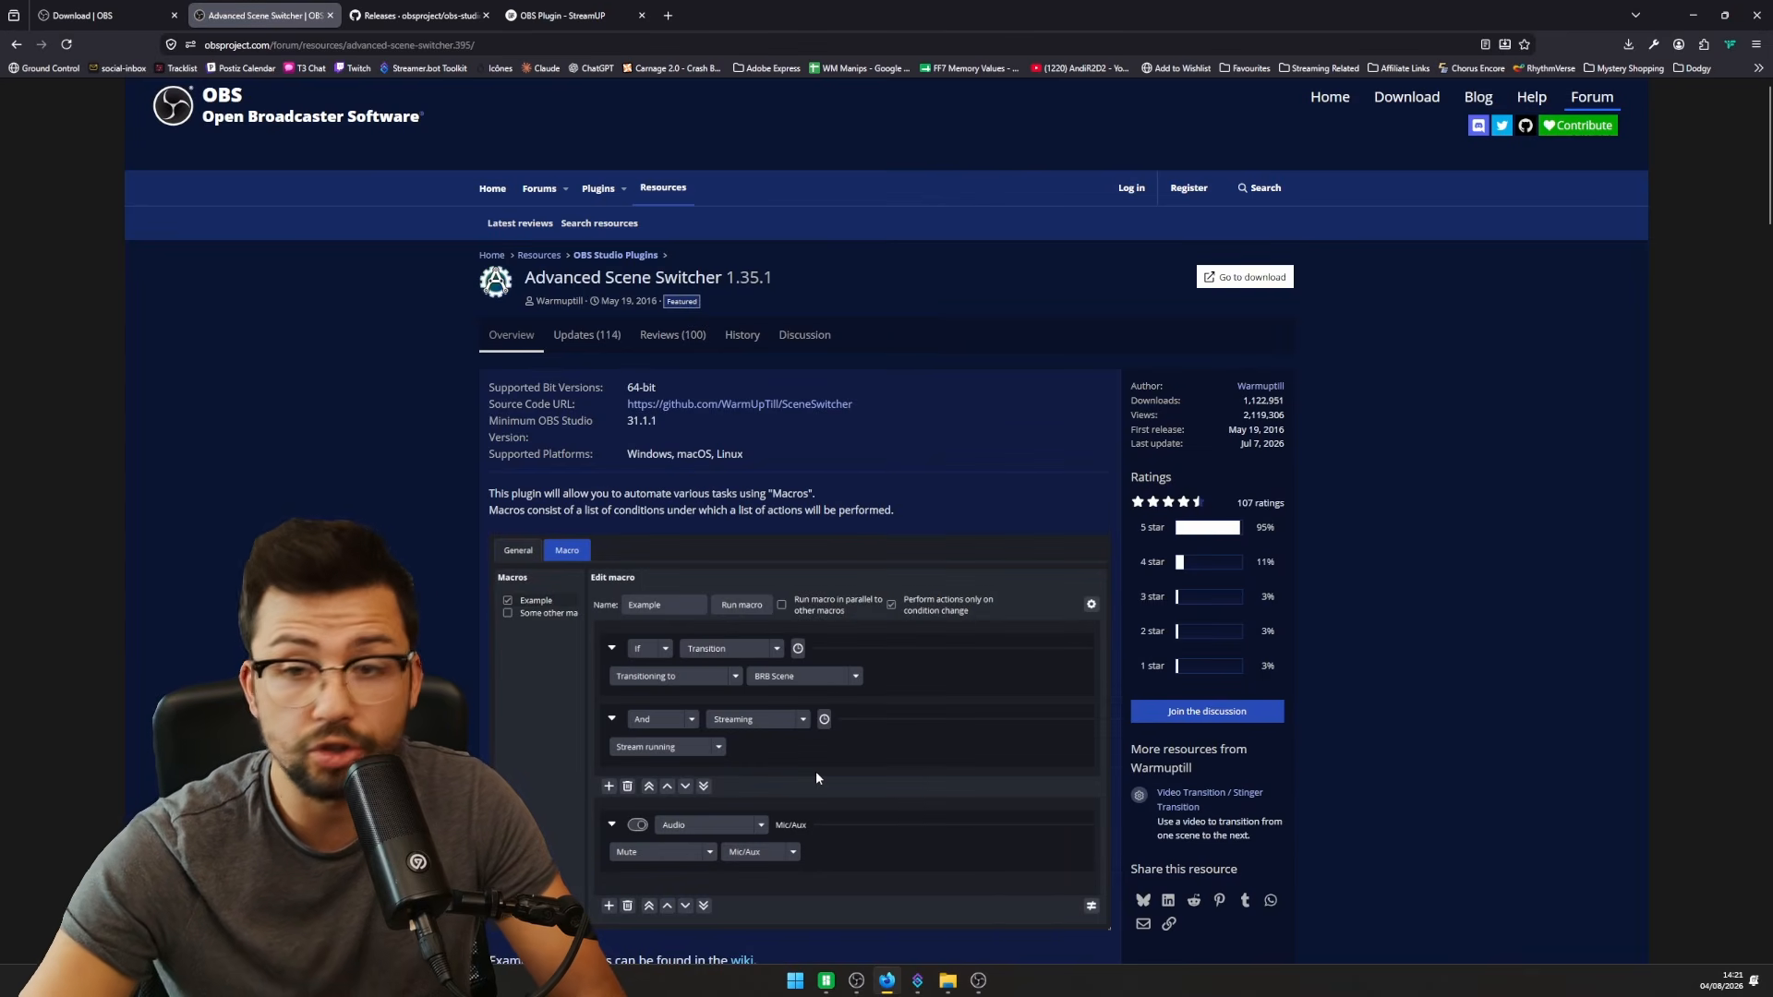
{"action": "left_click", "coordinate": [743, 336]}
{"action": "scroll", "coordinate": [714, 540], "scroll_direction": "down", "scroll_amount": 10}
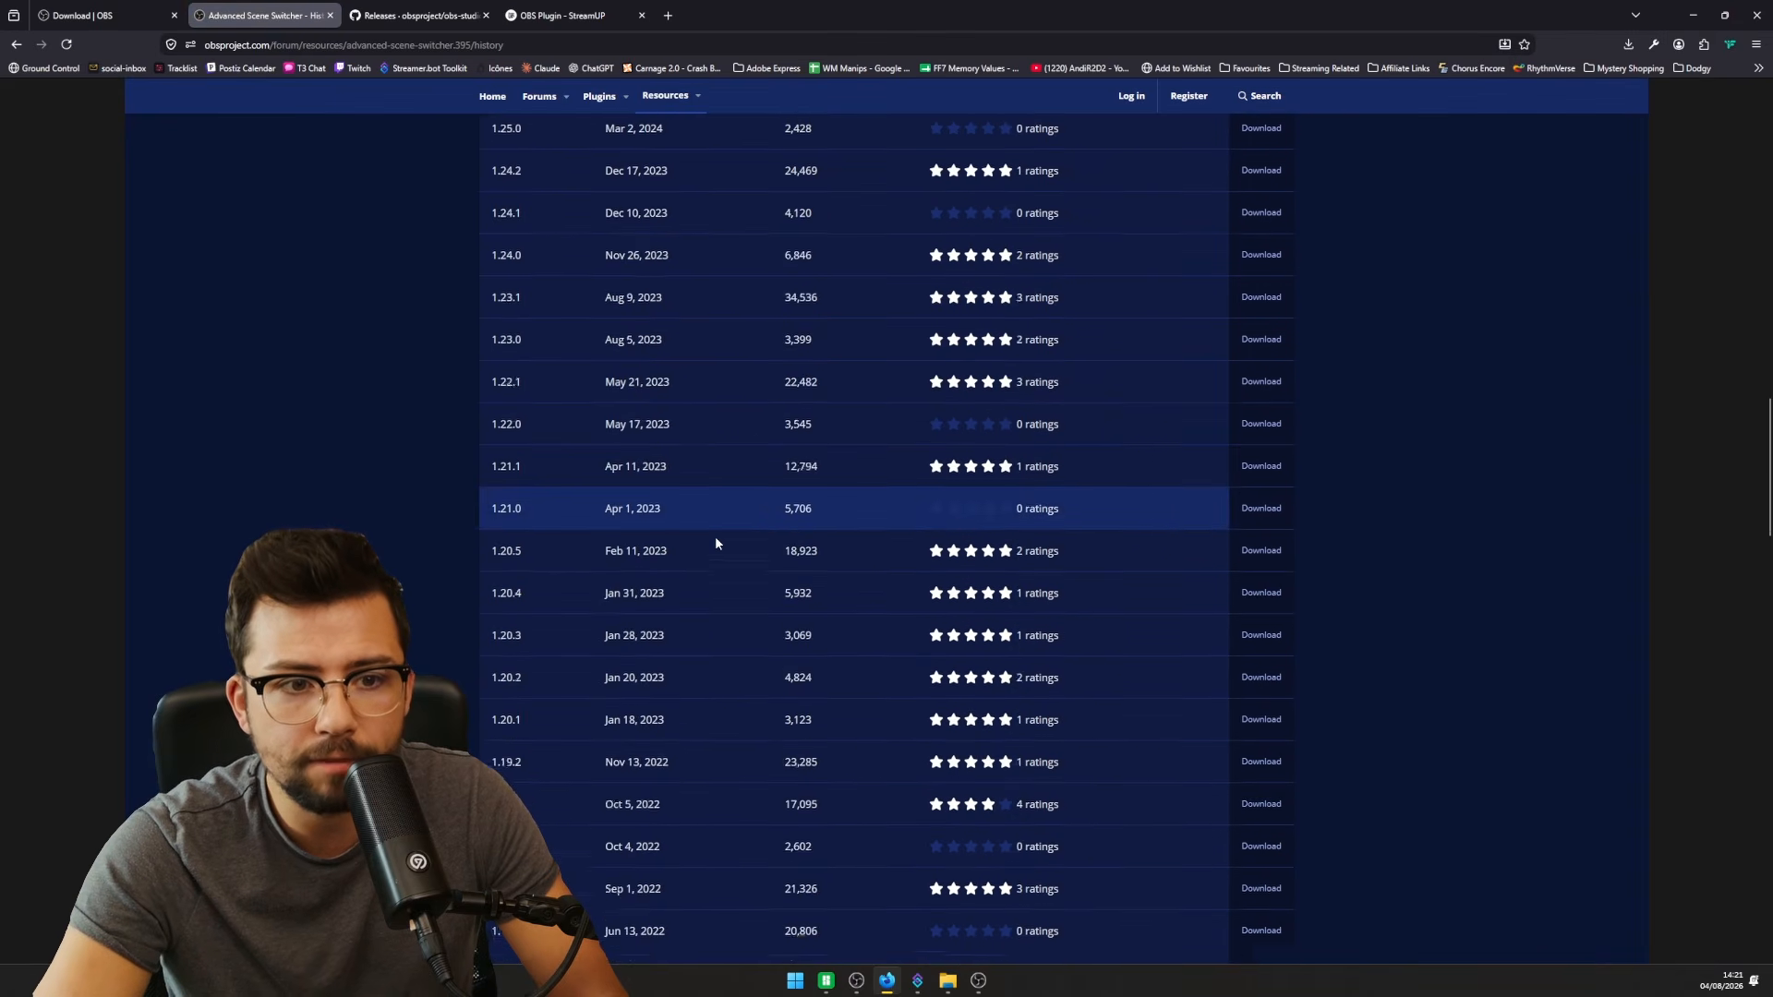
{"action": "scroll", "coordinate": [716, 543], "scroll_direction": "down", "scroll_amount": 20}
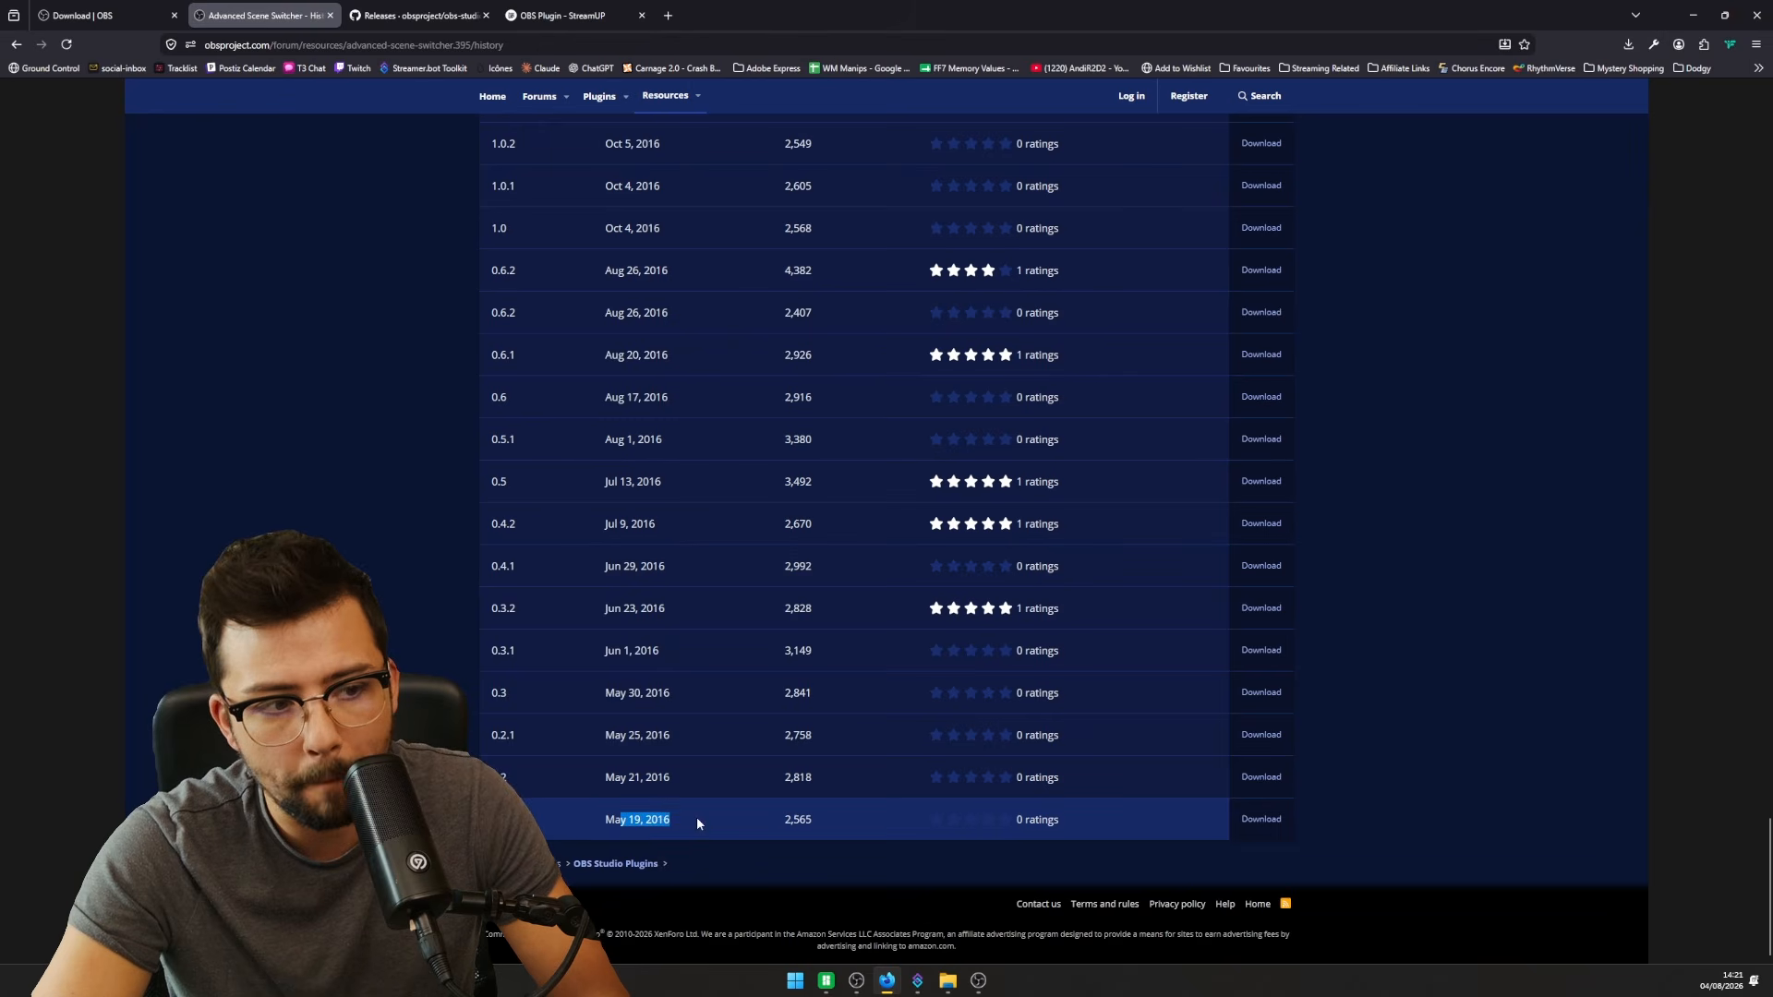
{"action": "left_click", "coordinate": [1262, 819]}
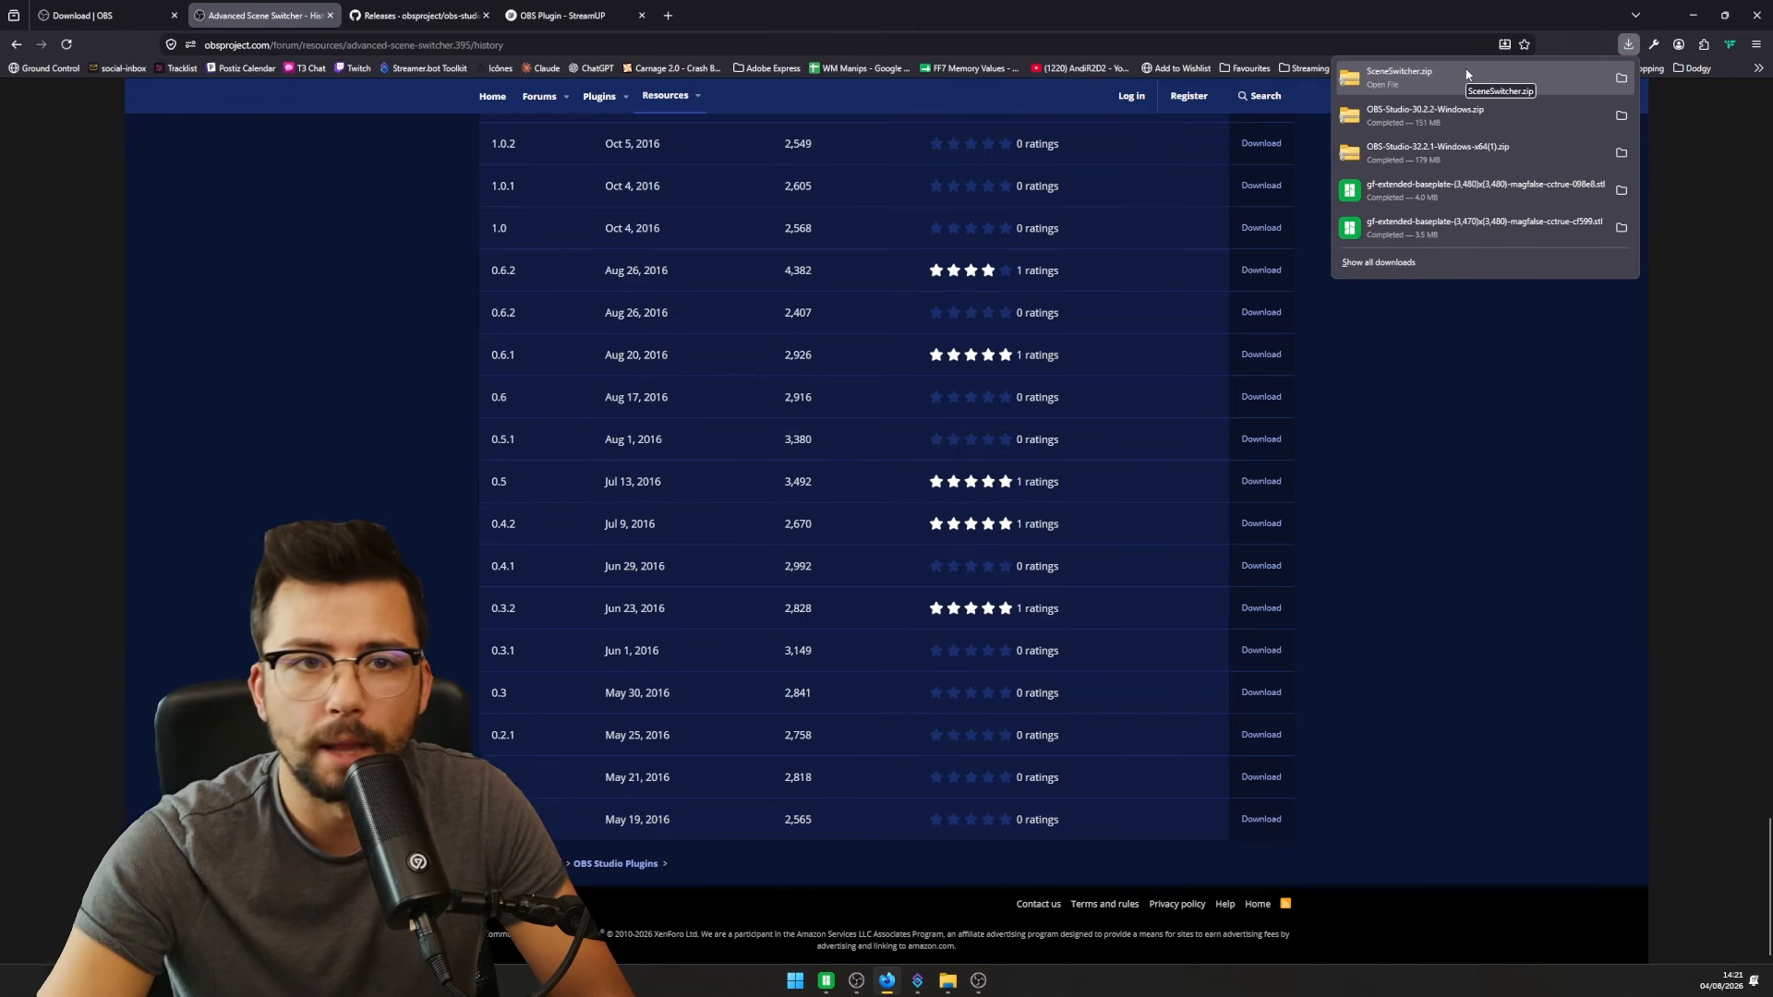
- Open SceneSwitcher.zip down to its obs-studio folder and select the data and obs-plugins folders
{"action": "left_click", "coordinate": [1622, 85]}
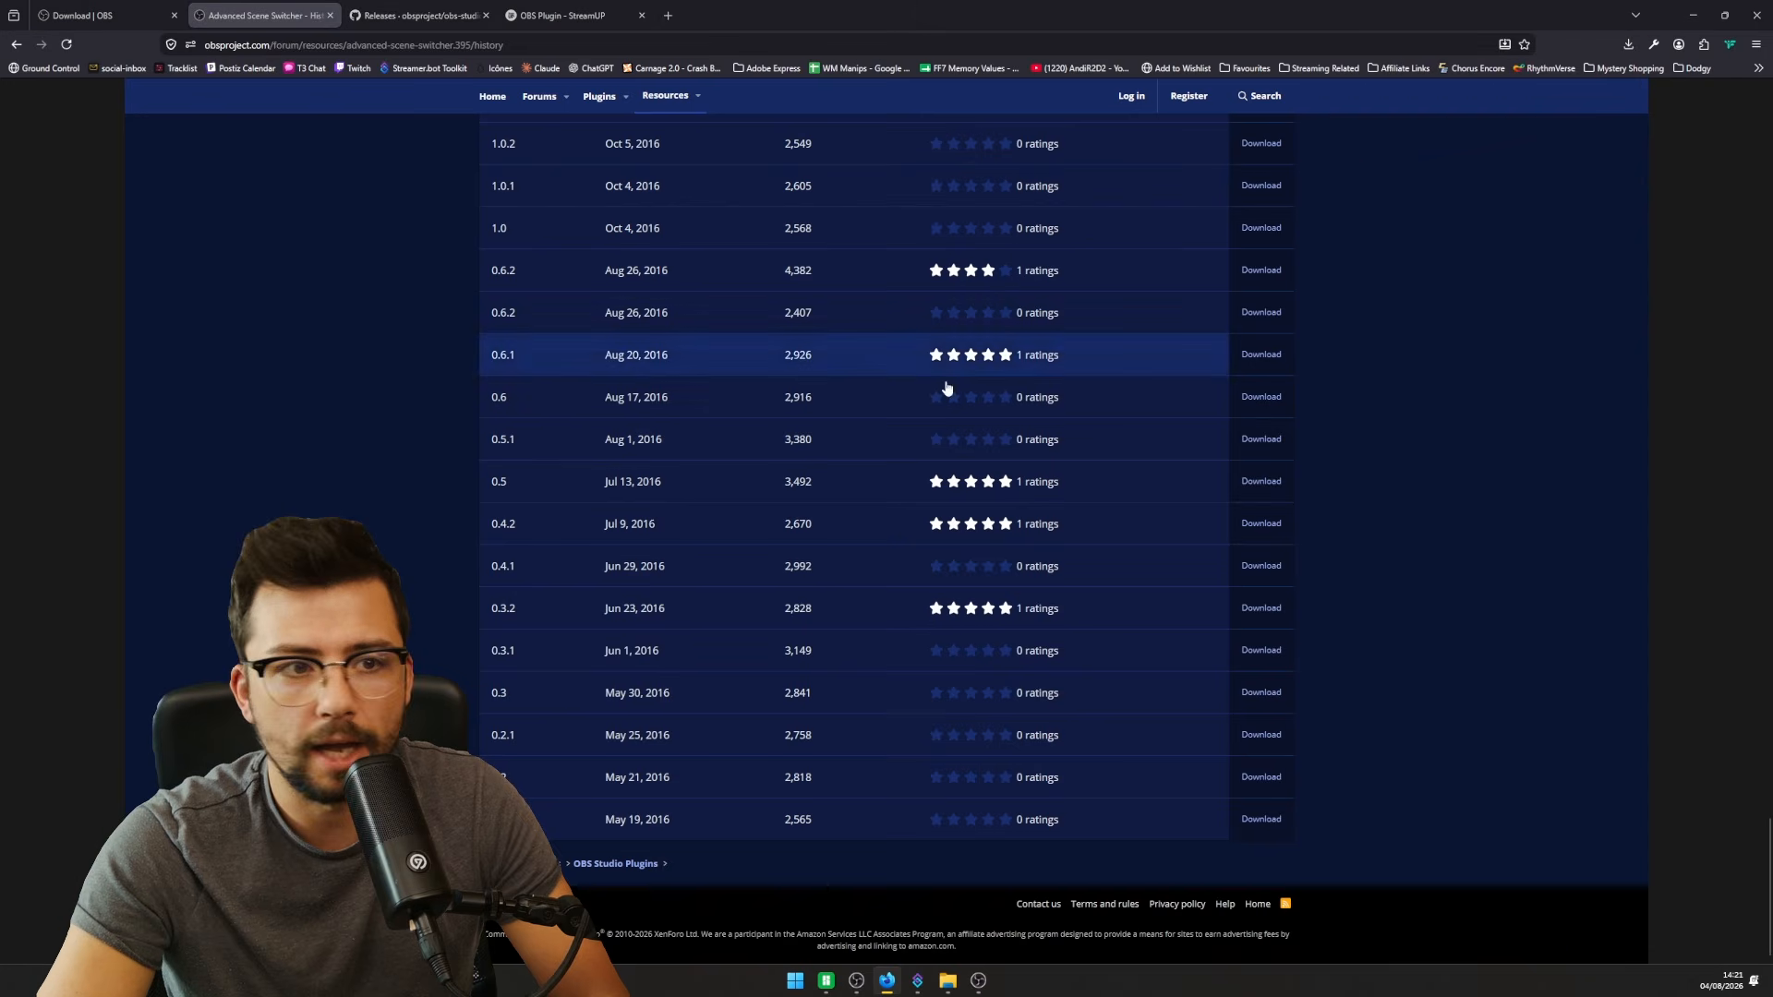
{"action": "double_click", "coordinate": [946, 569]}
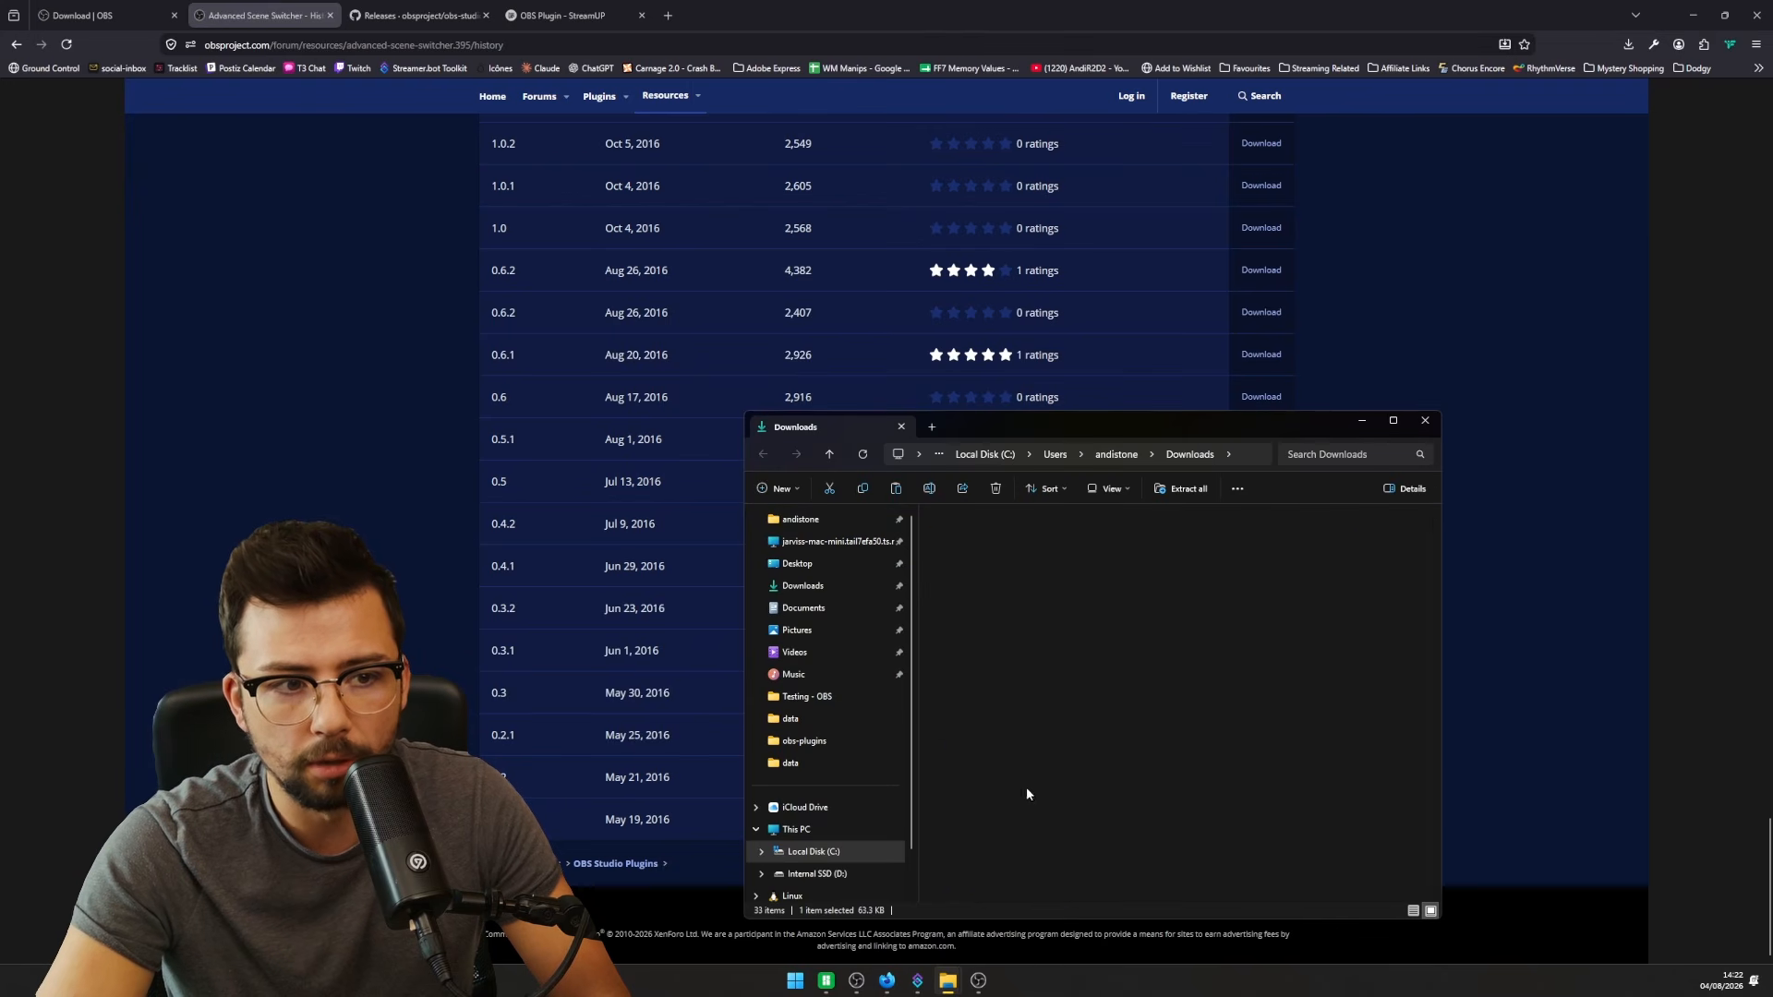
{"action": "double_click", "coordinate": [970, 534]}
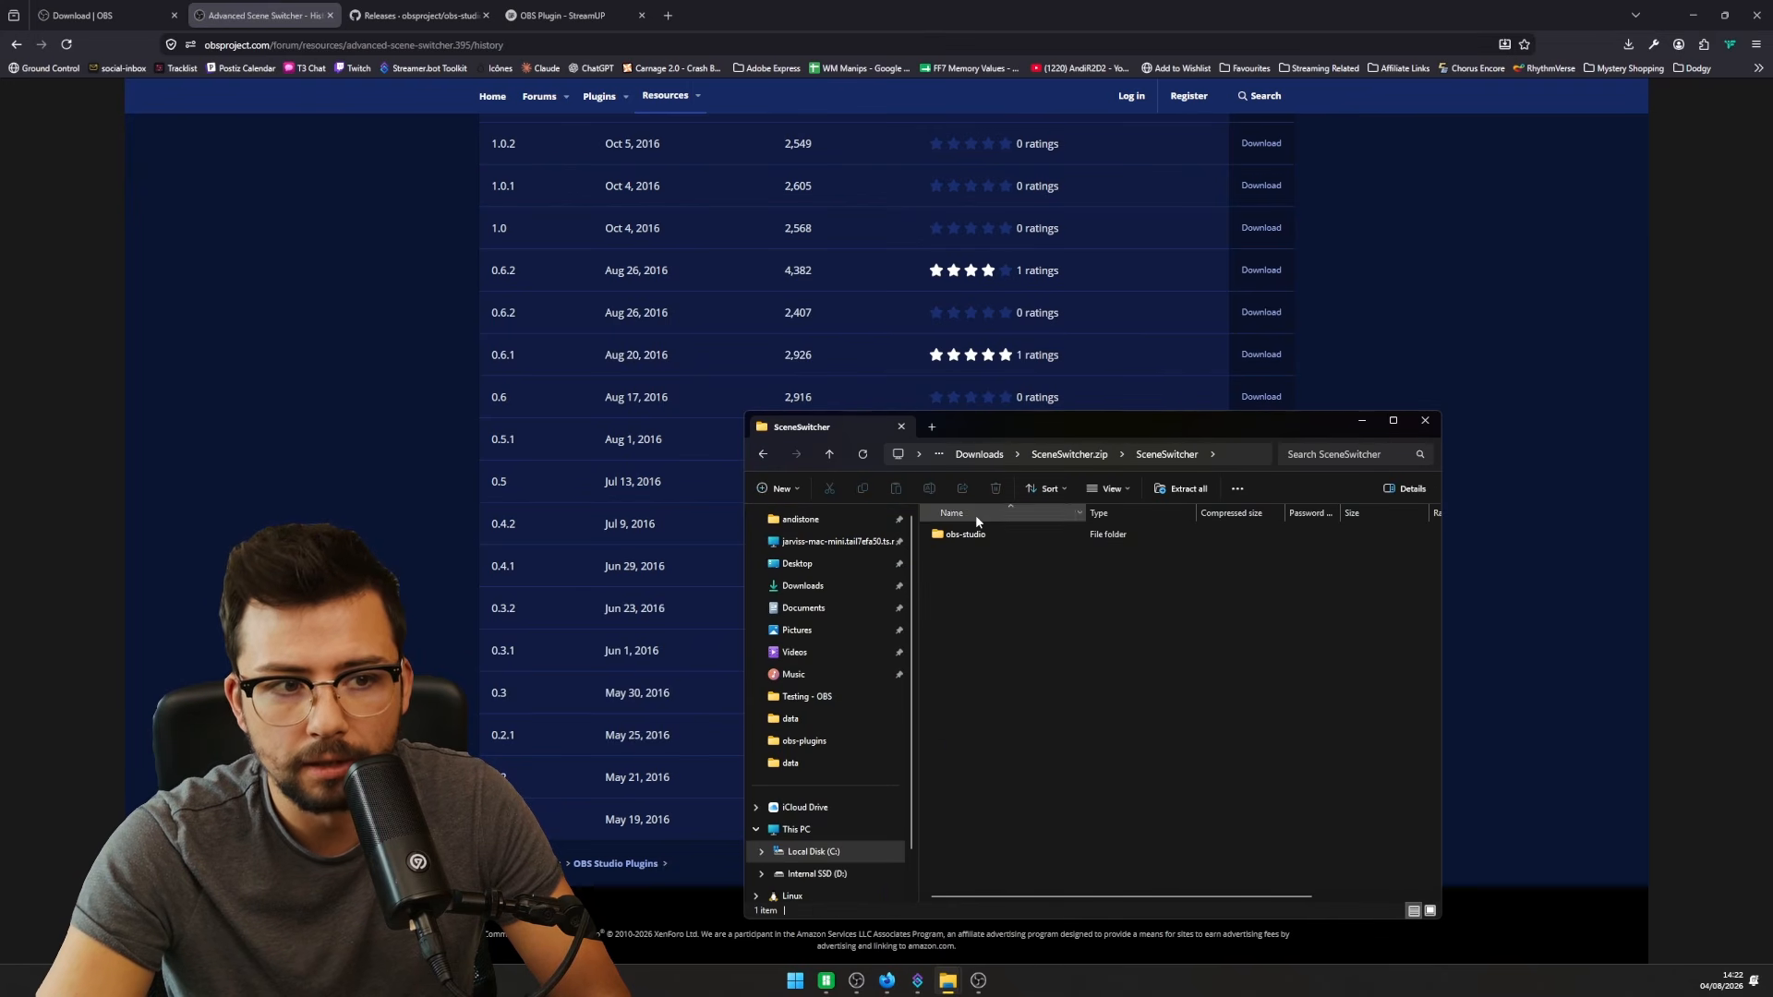
{"action": "double_click", "coordinate": [951, 534]}
{"action": "key", "text": "ctrl+a"}
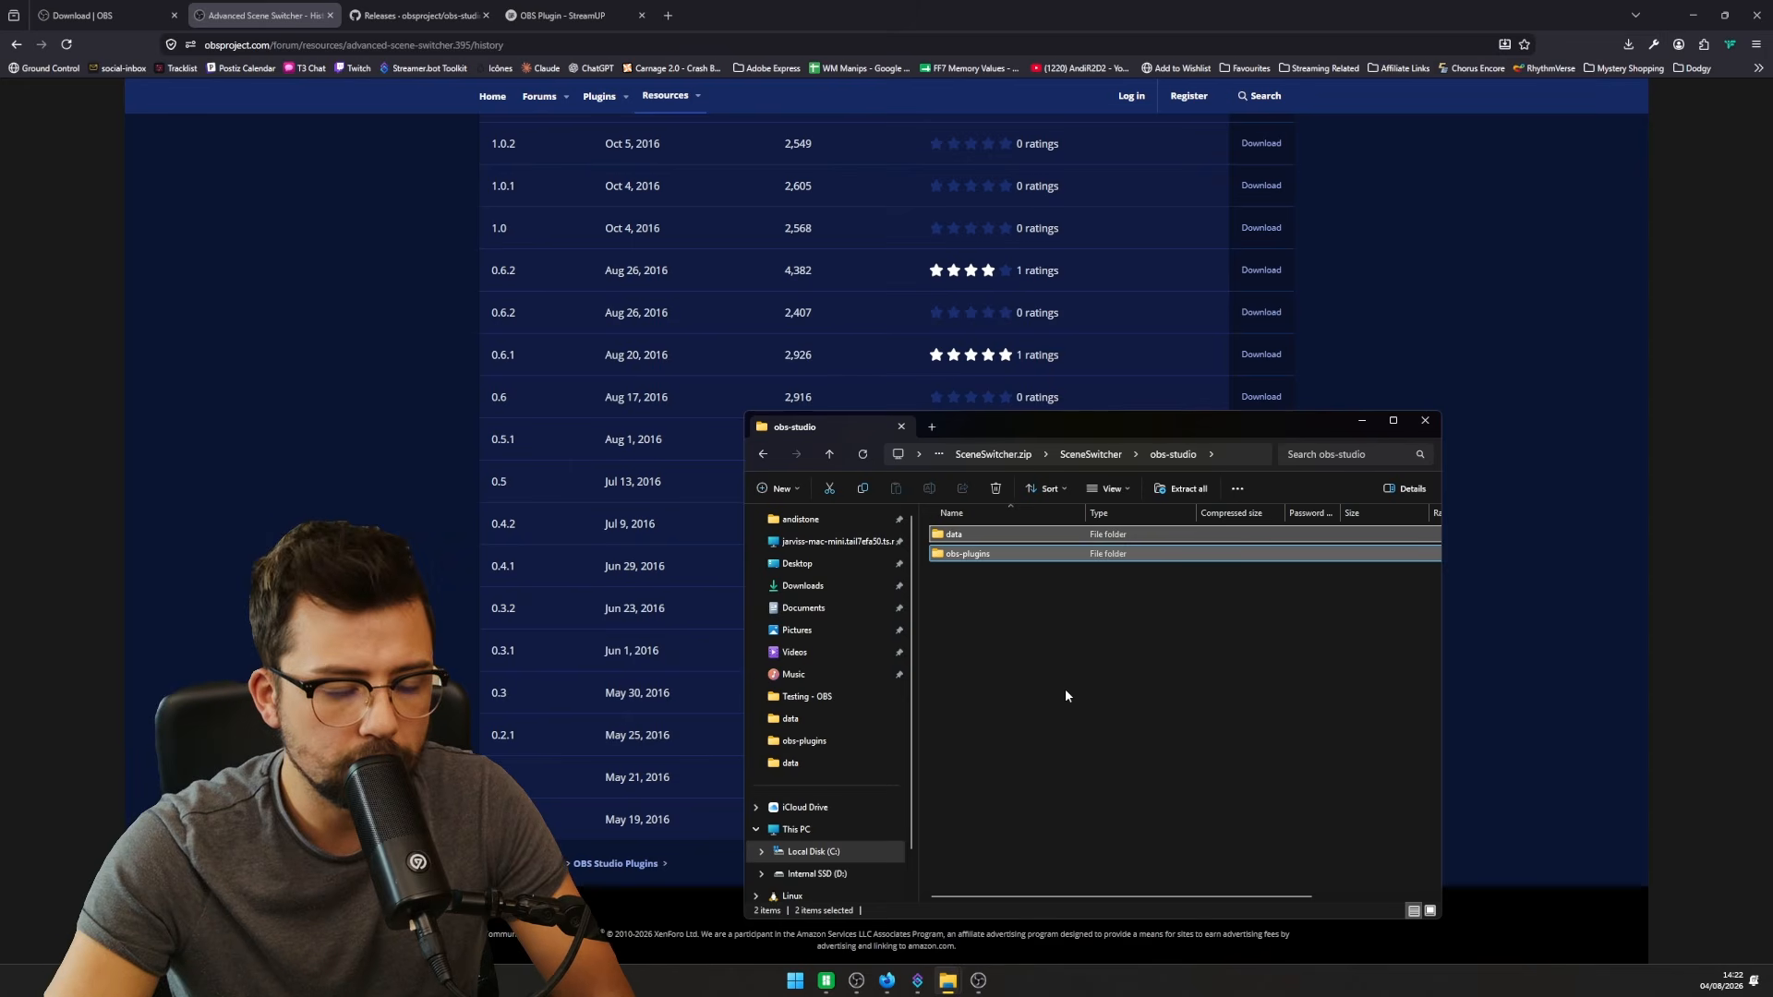
- Close OBS and open the OBS-Studio-32.2.1-Windows-x64(1) folder in Downloads
{"action": "left_click", "coordinate": [803, 586]}
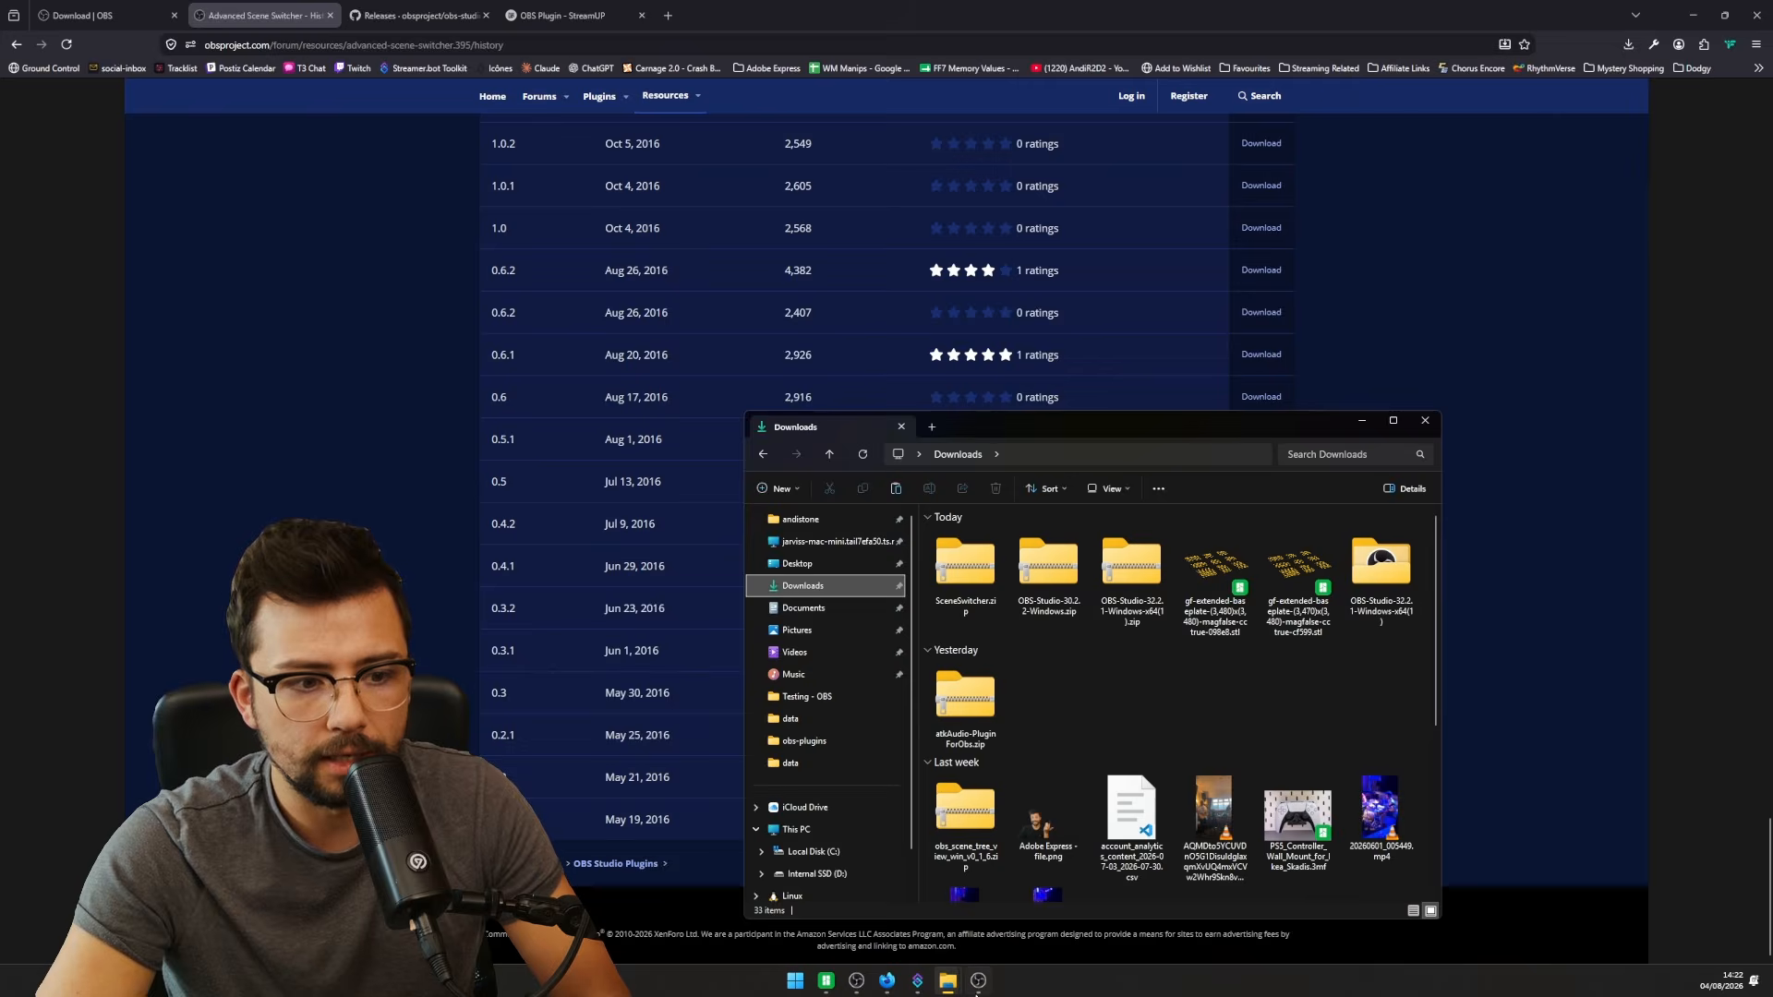
{"action": "left_click", "coordinate": [978, 985]}
{"action": "left_click", "coordinate": [1247, 218]}
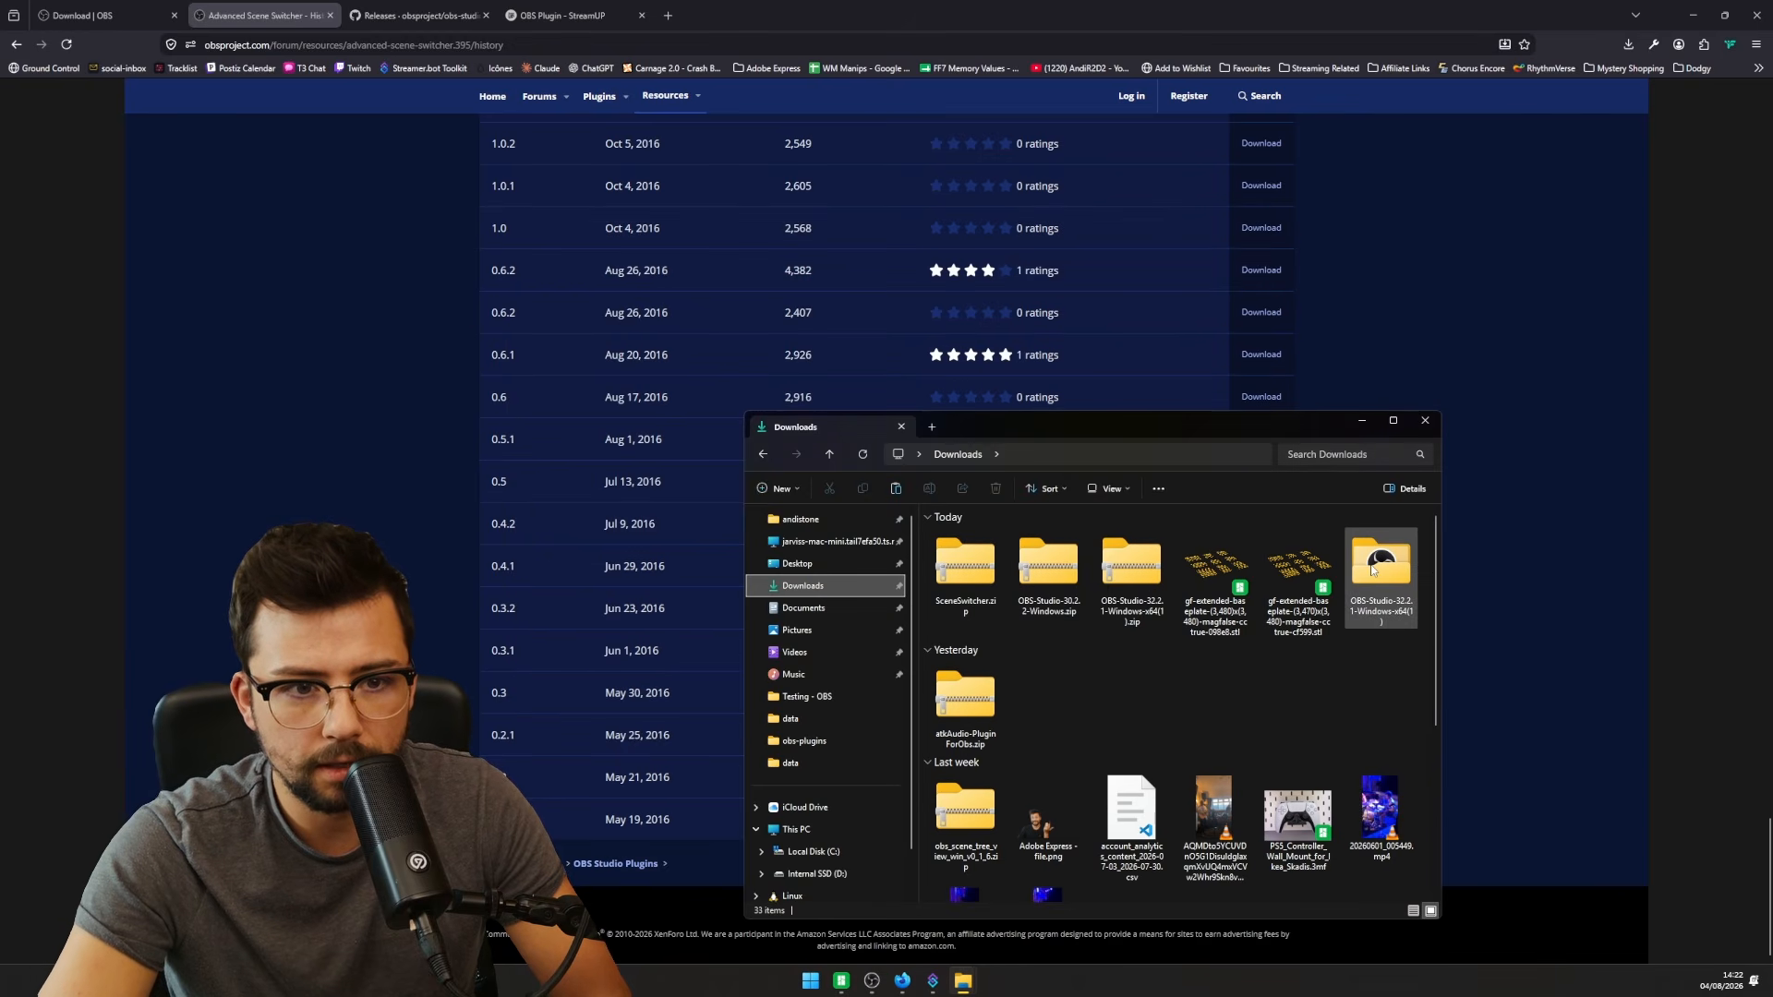
{"action": "double_click", "coordinate": [1381, 568]}
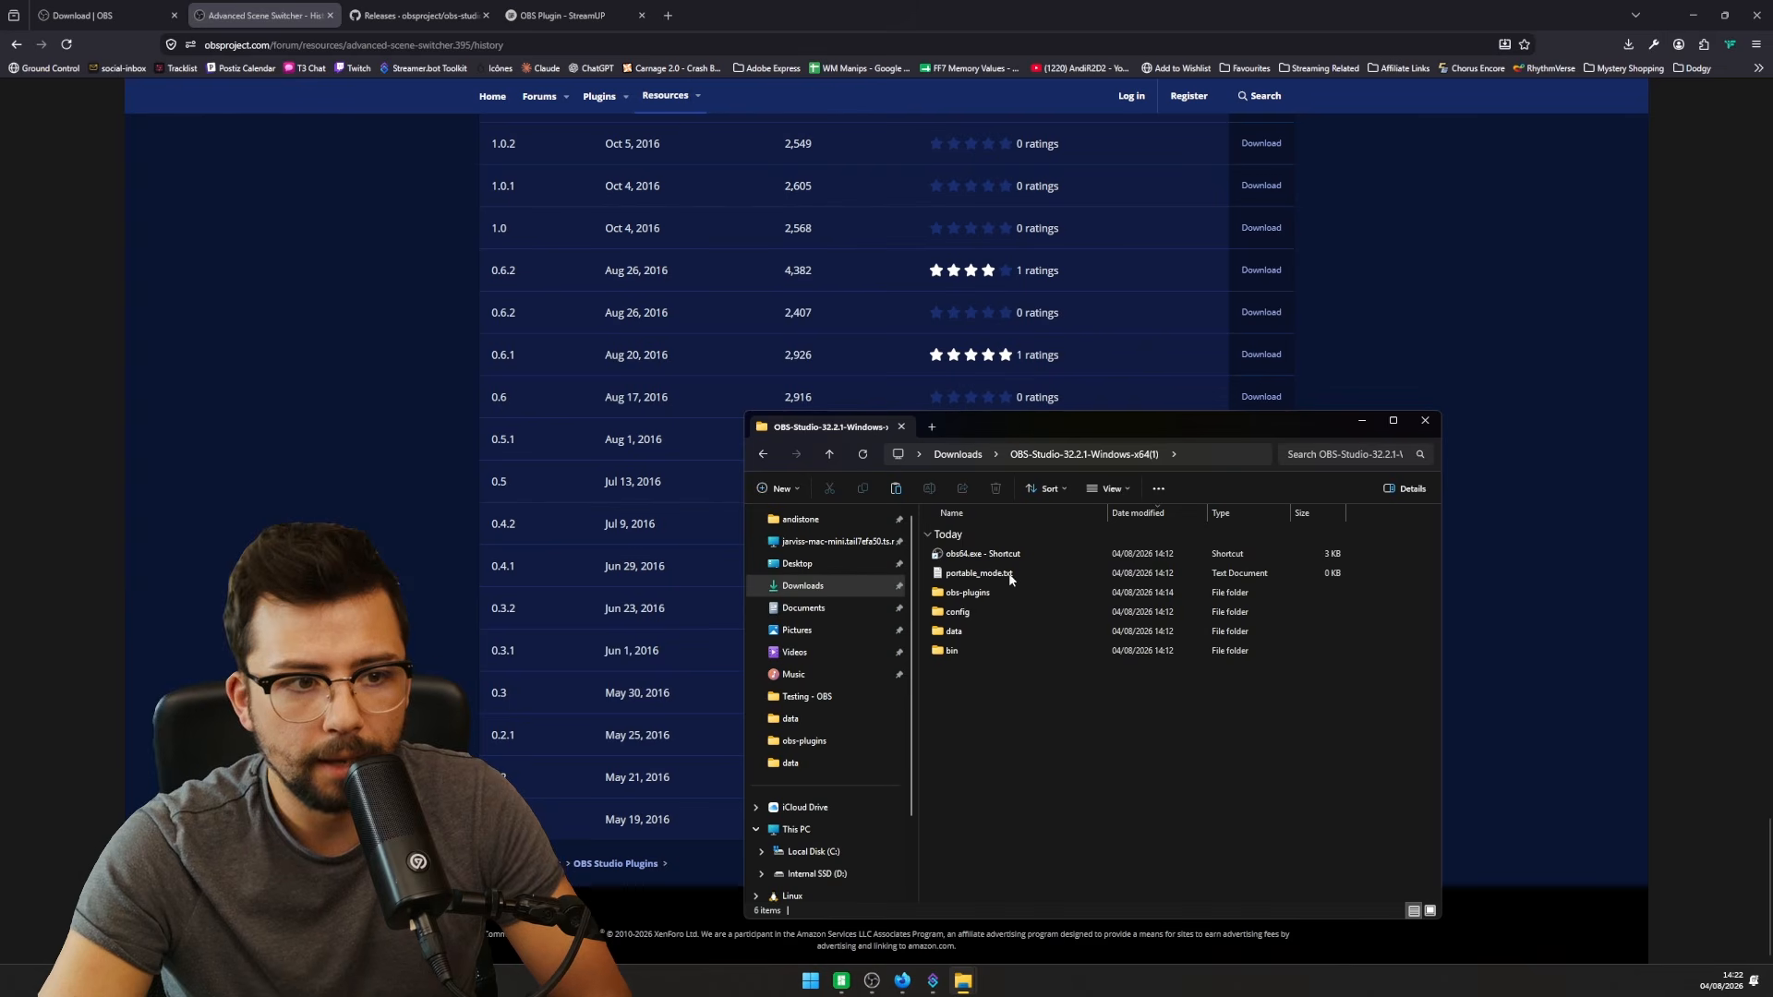
{"action": "scroll", "coordinate": [556, 746], "scroll_direction": "up", "scroll_amount": 5}
{"action": "scroll", "coordinate": [579, 625], "scroll_direction": "up", "scroll_amount": 2}
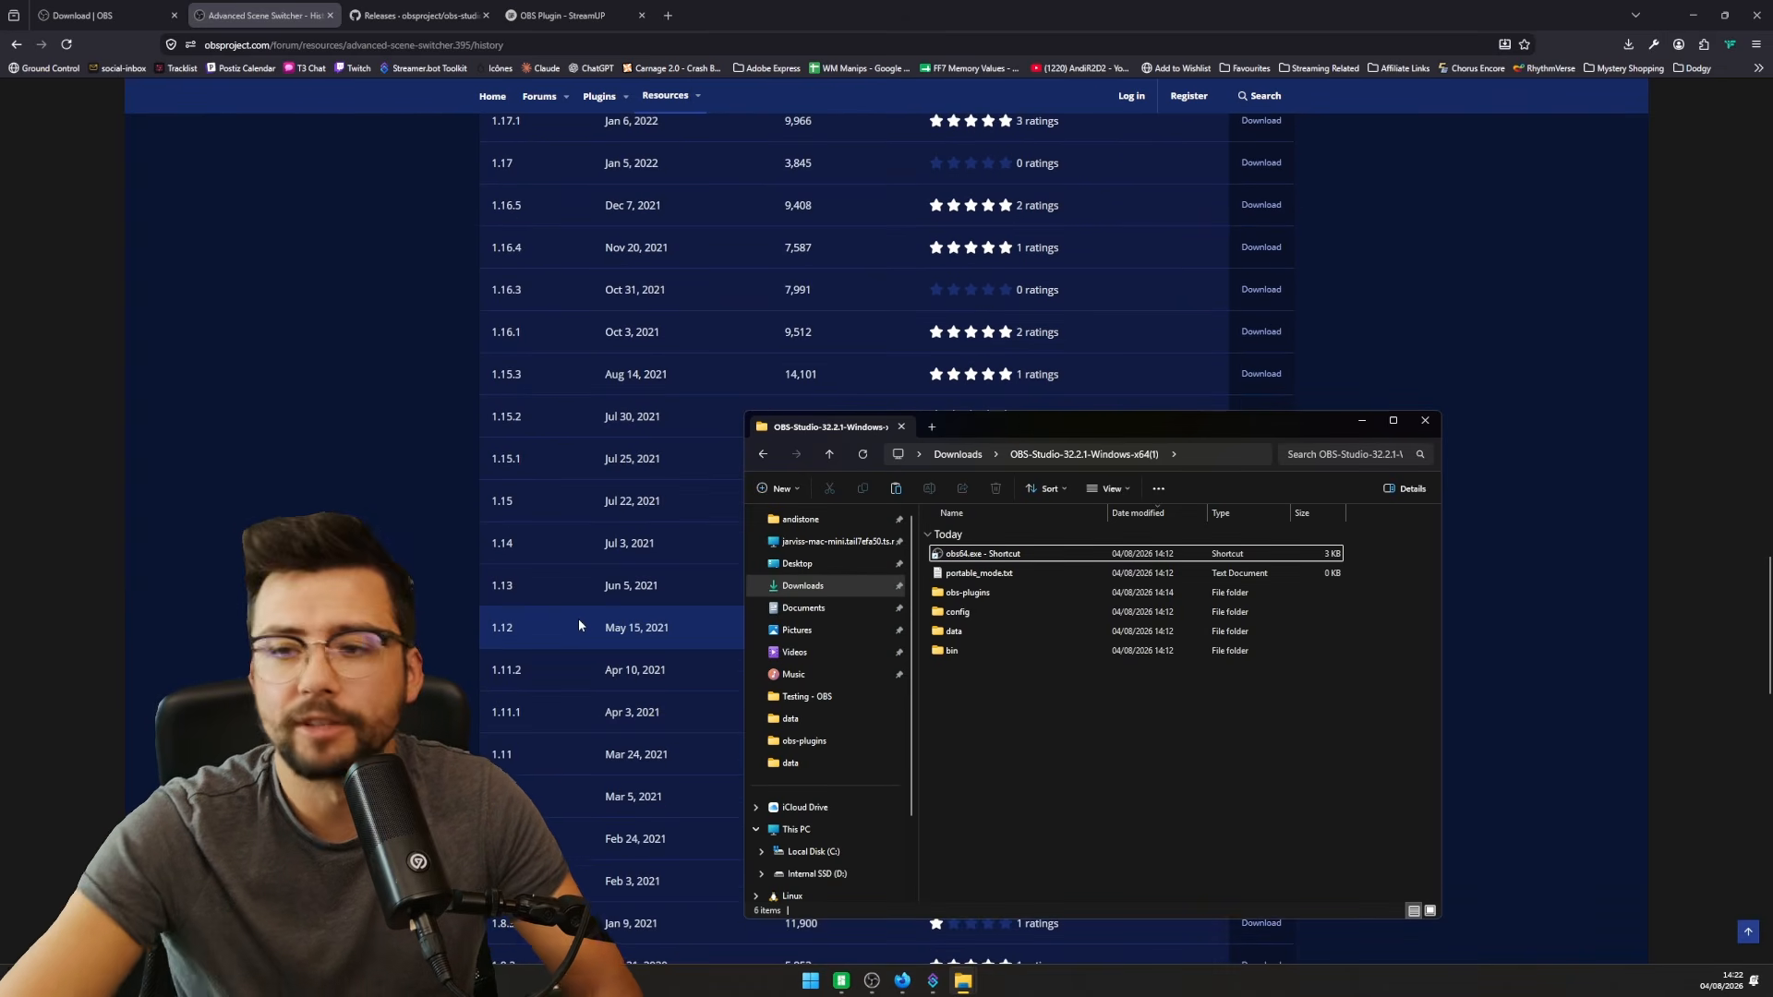
{"action": "scroll", "coordinate": [579, 626], "scroll_direction": "up", "scroll_amount": 20}
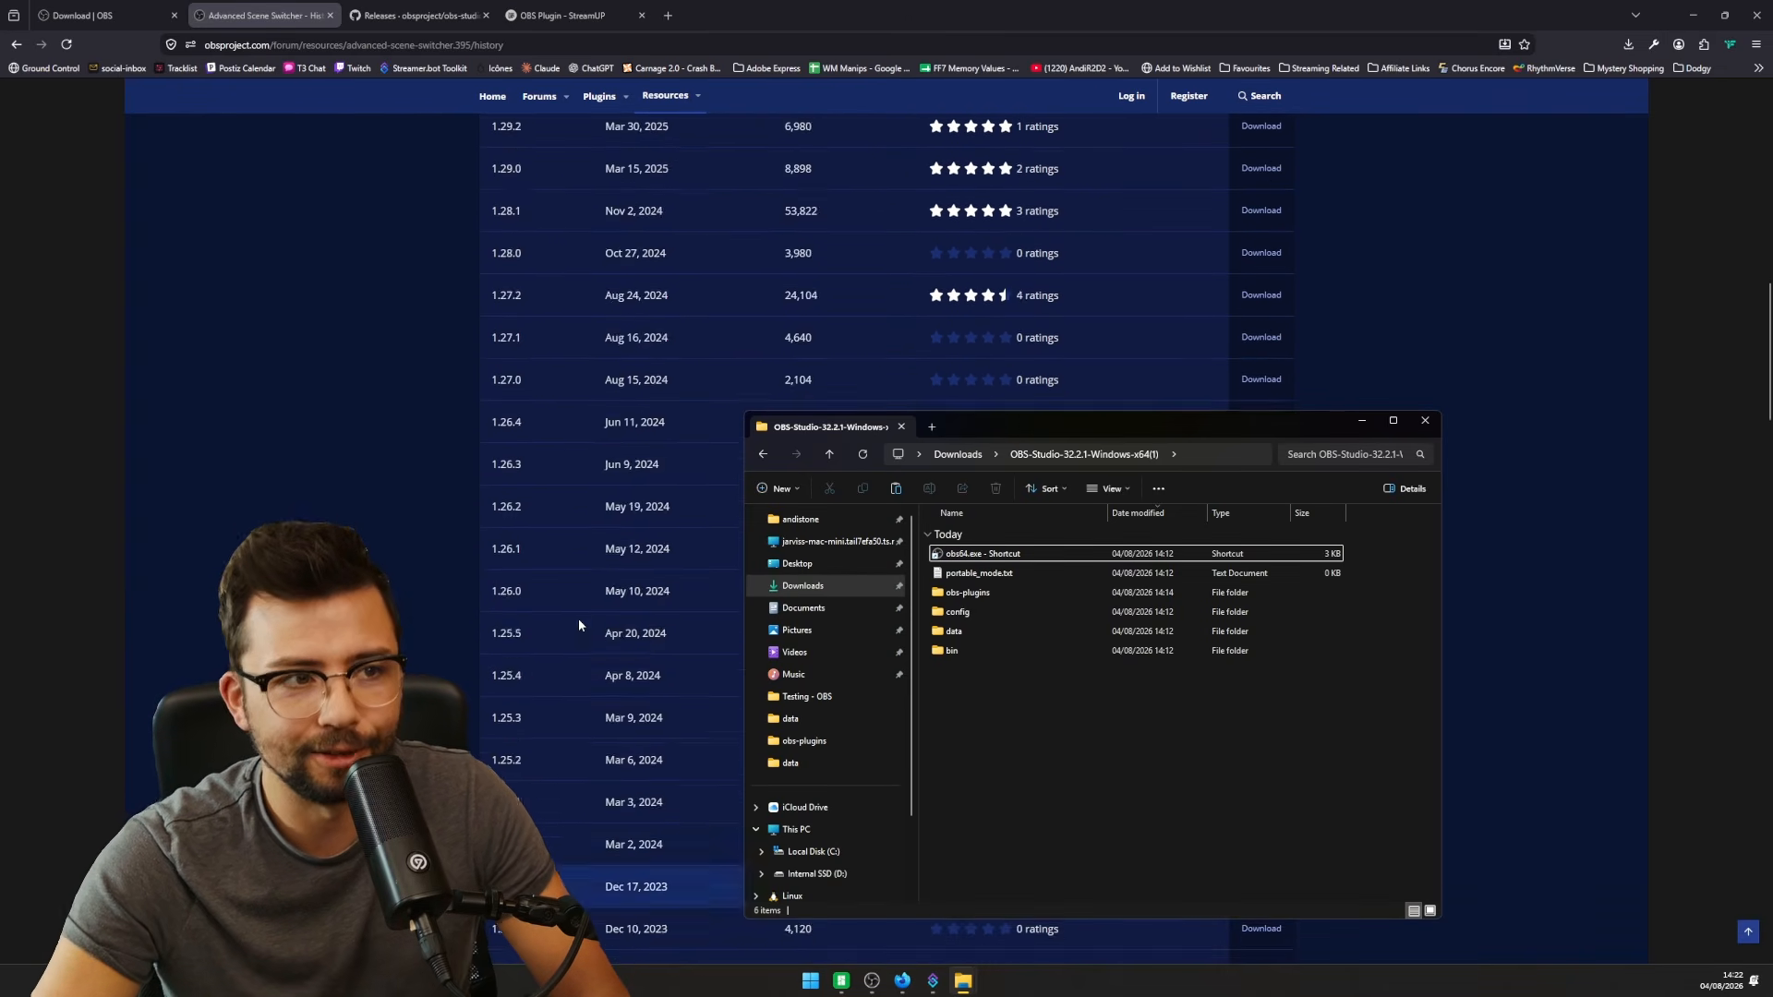
{"action": "scroll", "coordinate": [578, 618], "scroll_direction": "up", "scroll_amount": 3}
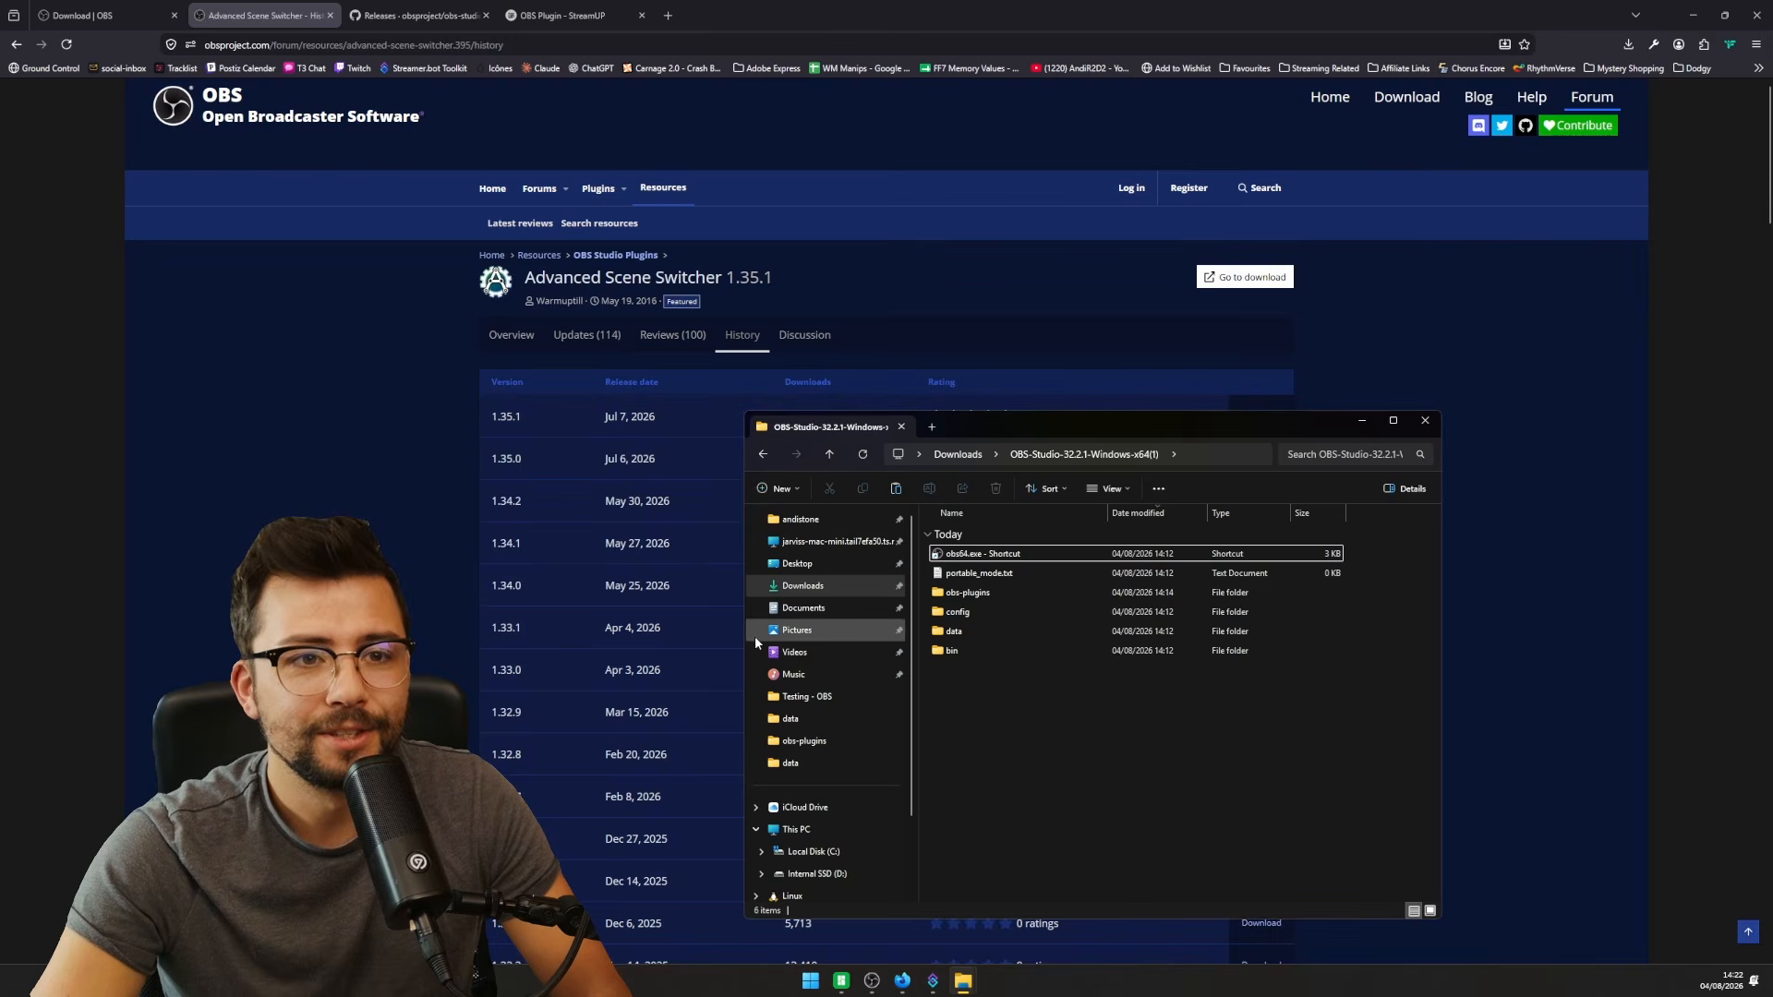